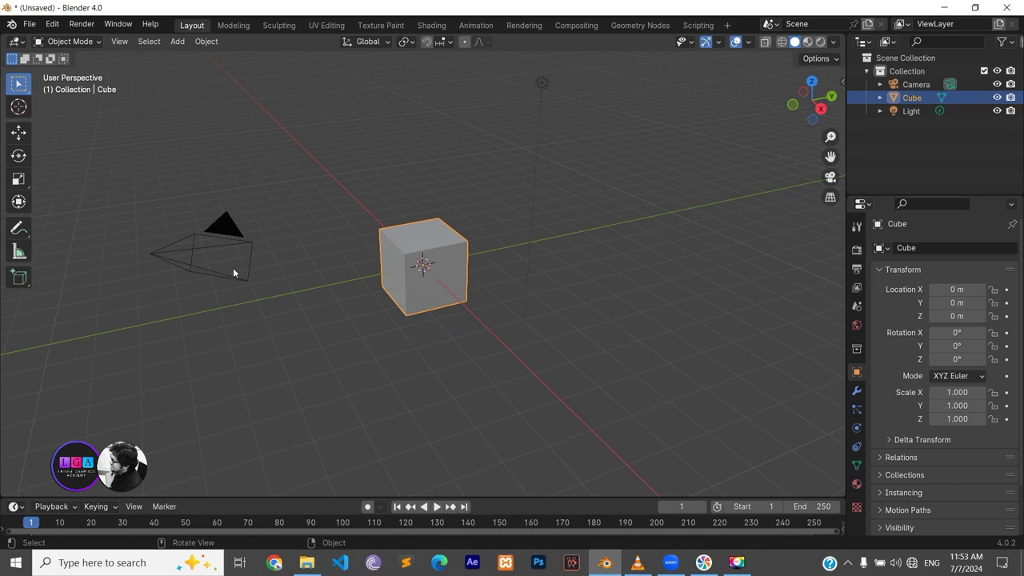
Select the default camera, cube and light and delete all three
key("a")
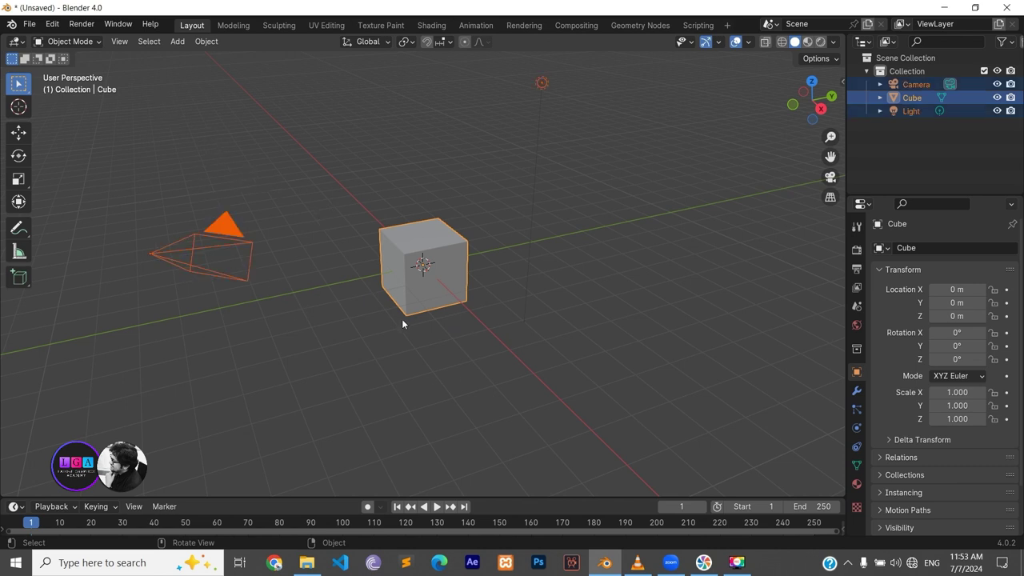
key("Delete")
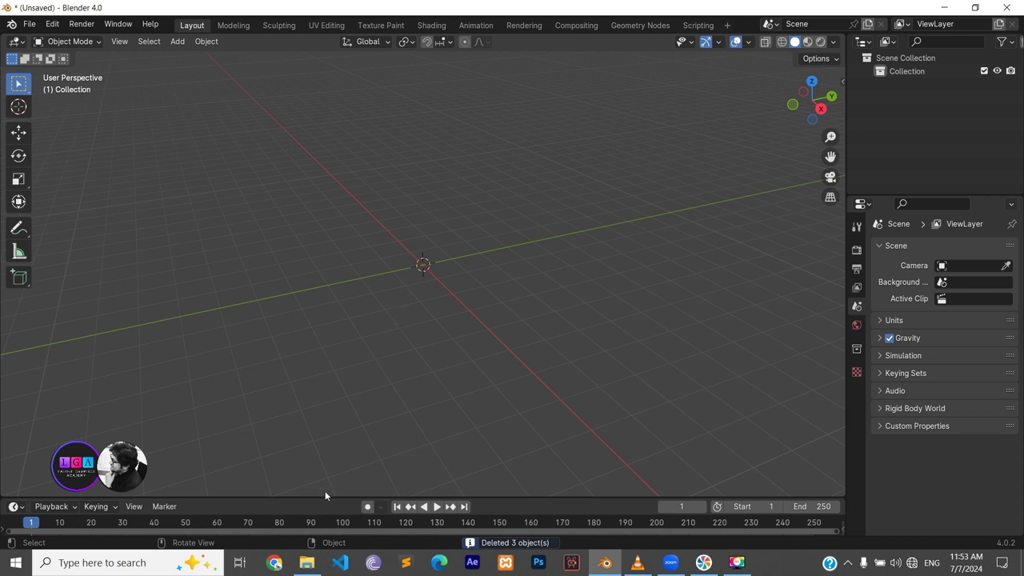
Look at the Front.jpg tube photo in the CosmeticTube folder, then return to Blender
mouse_move(306, 563)
left_click(316, 517)
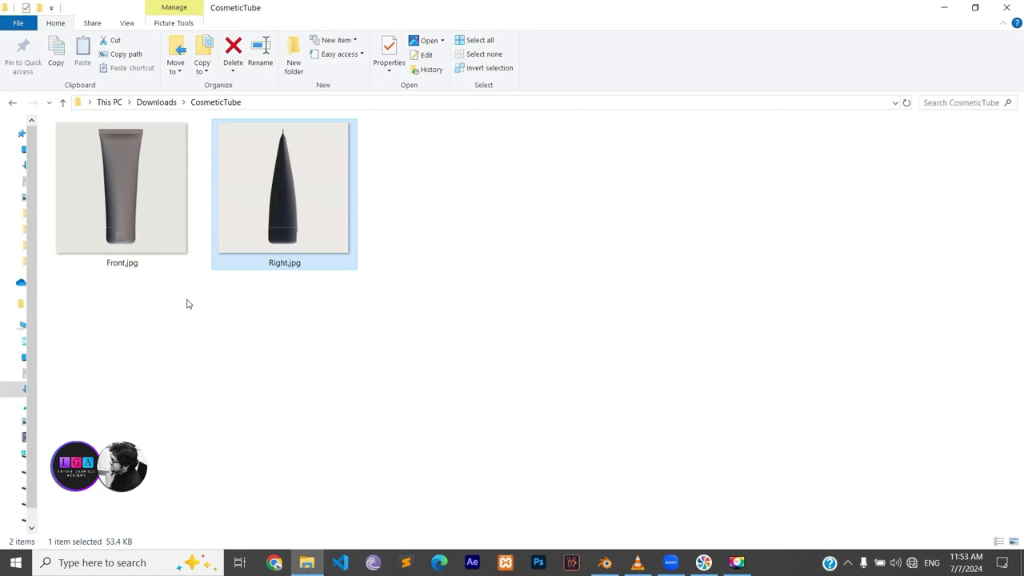
left_click(135, 216)
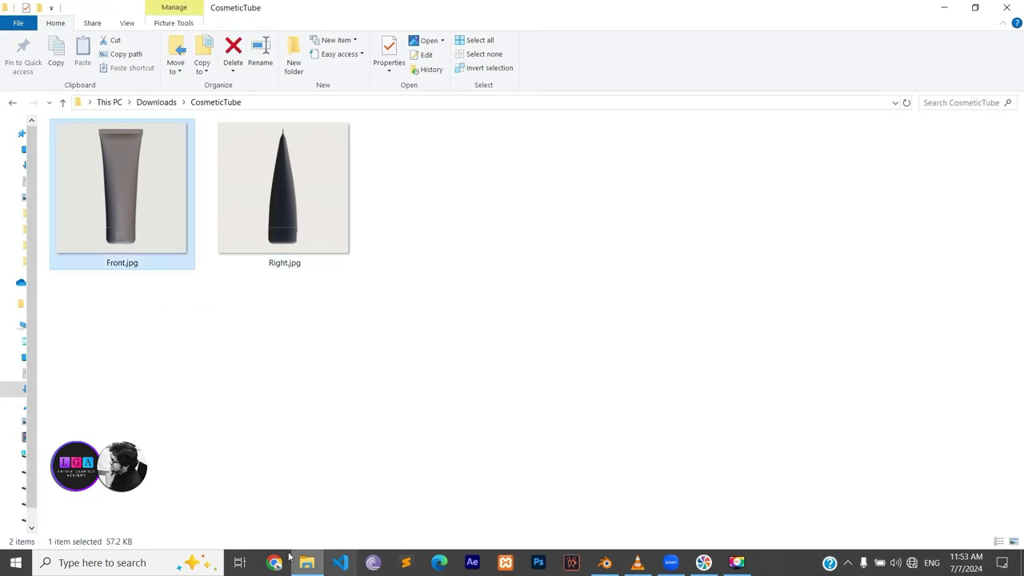
left_click(613, 565)
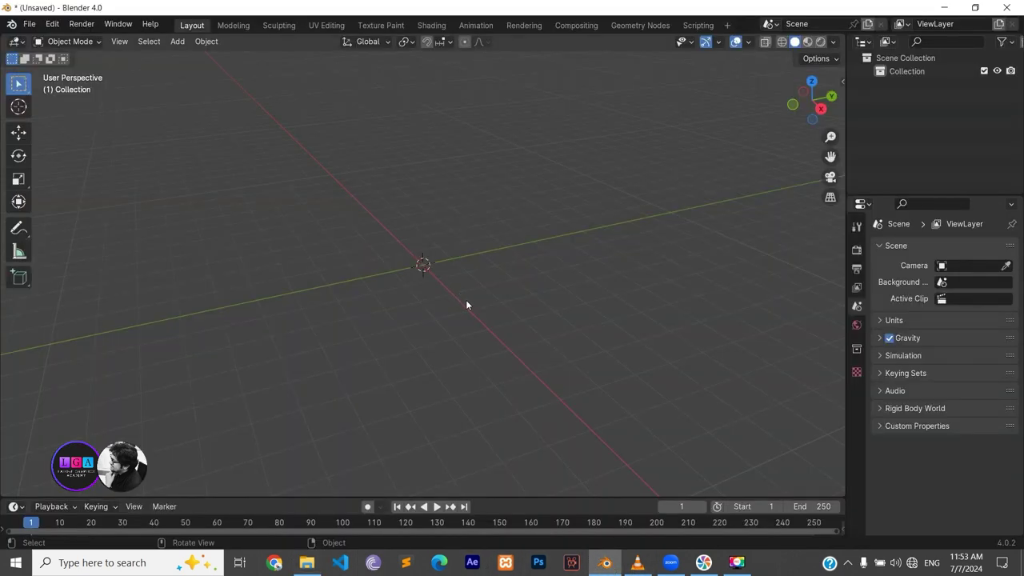
Switch the viewport to Back Orthographic view
mouse_move(491, 303)
middle_mouse_down("alt")
mouse_move(461, 284)
mouse_move(404, 304)
middle_mouse_up("alt")
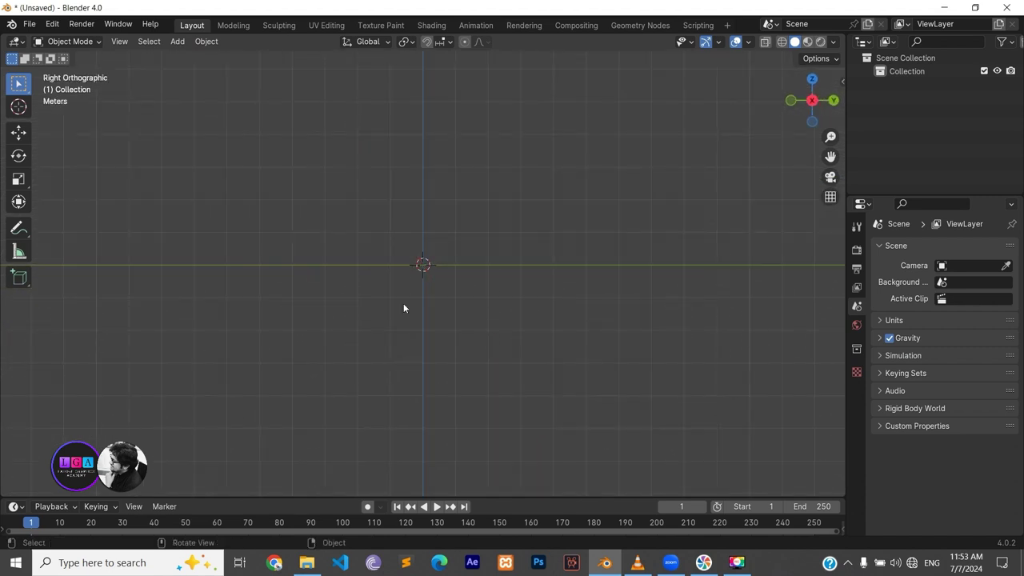
left_click(813, 101)
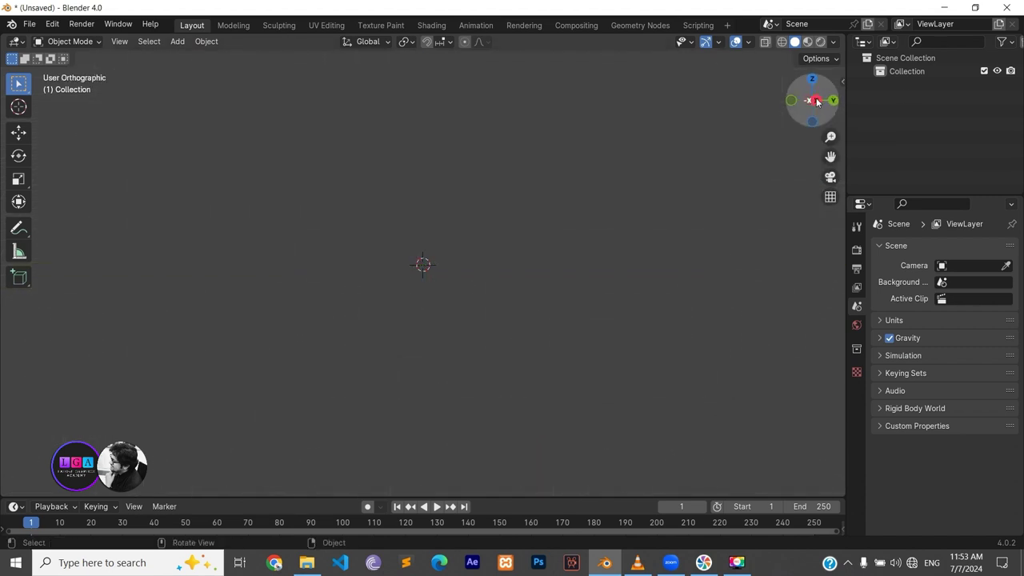
left_click(792, 101)
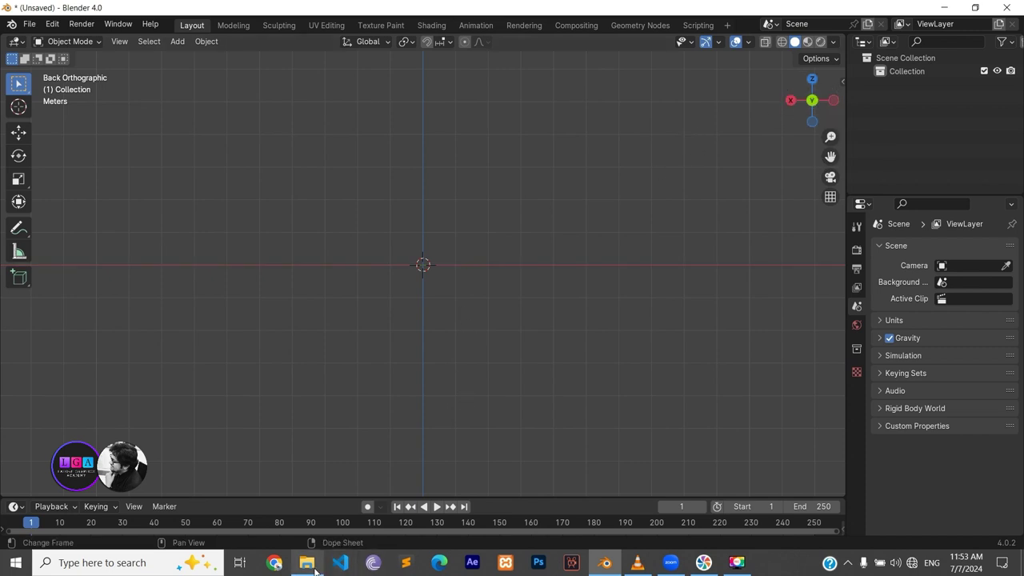
Drop Front.jpg, then Right.jpg, from CosmeticTube into the viewport as a reference image
mouse_move(306, 562)
left_click(306, 504)
mouse_move(151, 196)
left_mouse_down()
mouse_move(610, 573)
mouse_move(490, 349)
left_mouse_up()
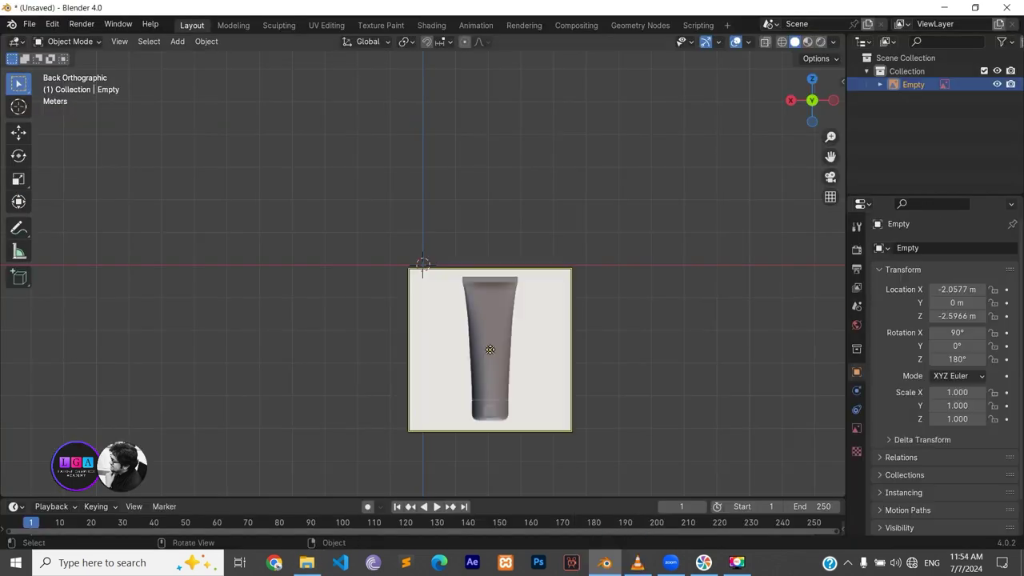
left_click(306, 563)
left_click_drag(322, 235, 546, 402)
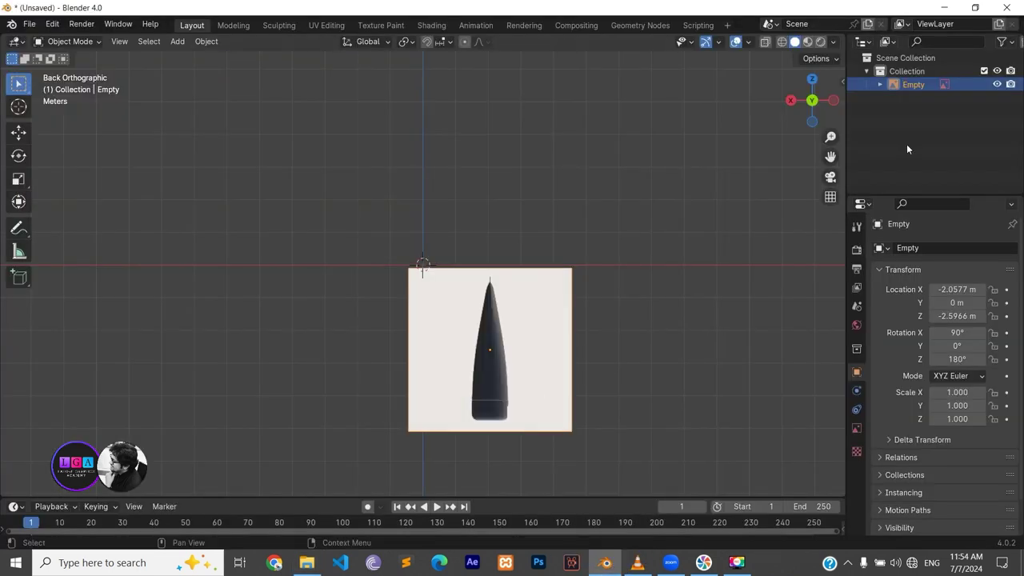
left_click(881, 84)
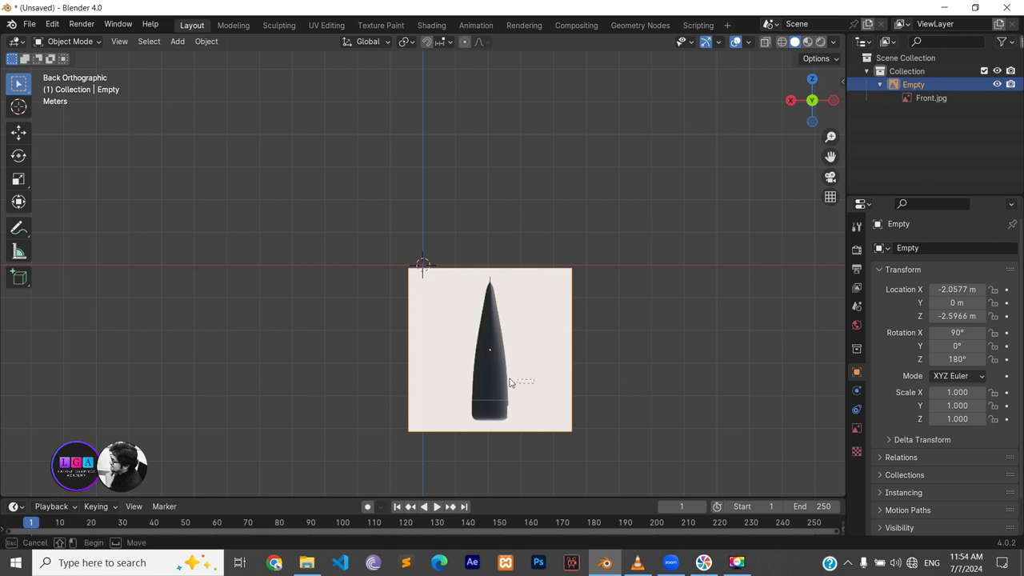
Move the side reference image so its base sits at the origin, then drag Front.jpg toward Blender
key("g")
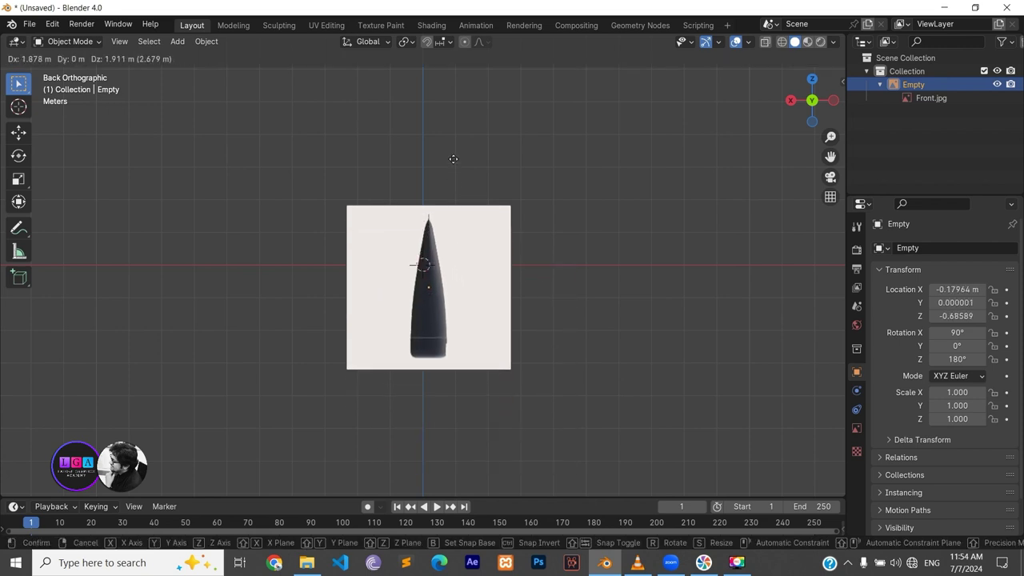
left_click(449, 76)
mouse_move(307, 563)
left_click(330, 493)
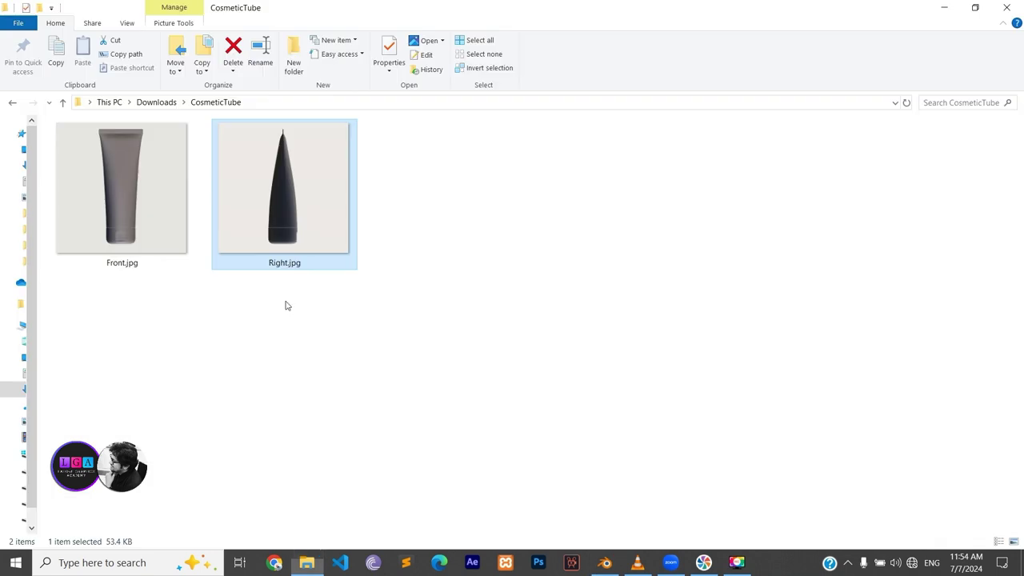
left_click_drag(160, 240, 530, 543)
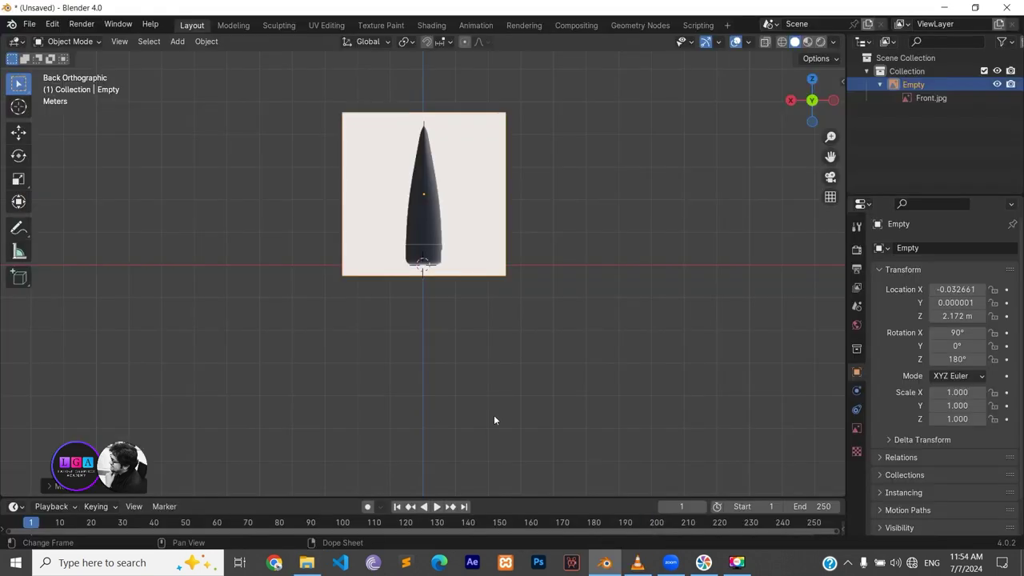
Drop Front.jpg in as a second reference image and raise it along Z
left_click_drag(530, 544, 494, 415)
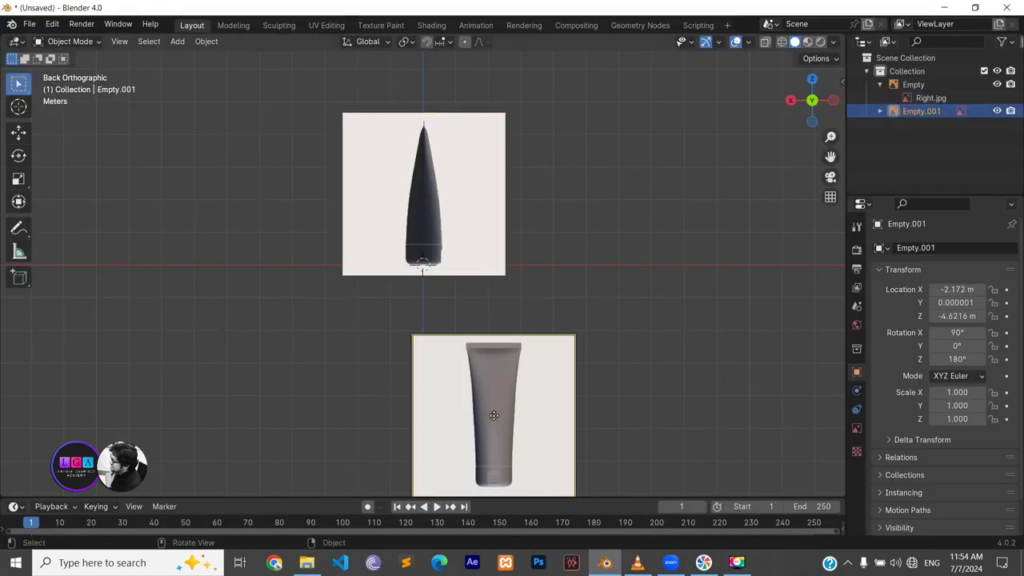
key("g")
key("z")
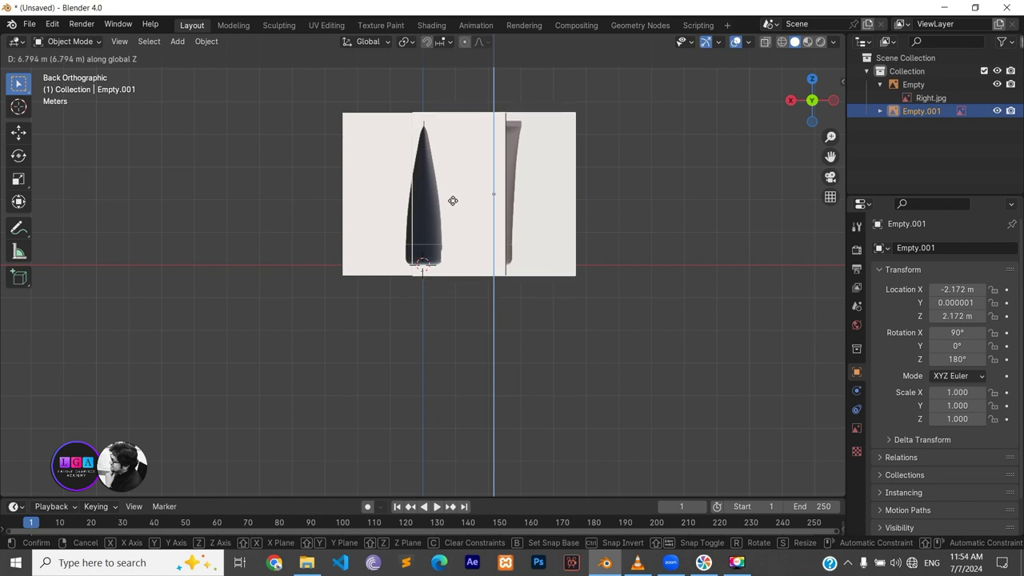
left_click(483, 181)
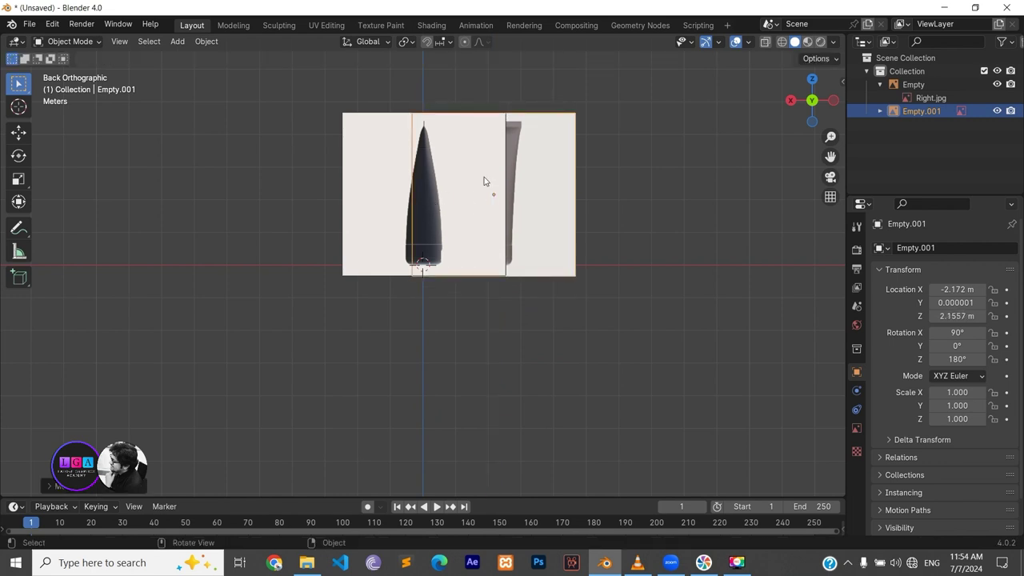
With snapping on, slide the front image along X to sit behind the side image
left_click(428, 43)
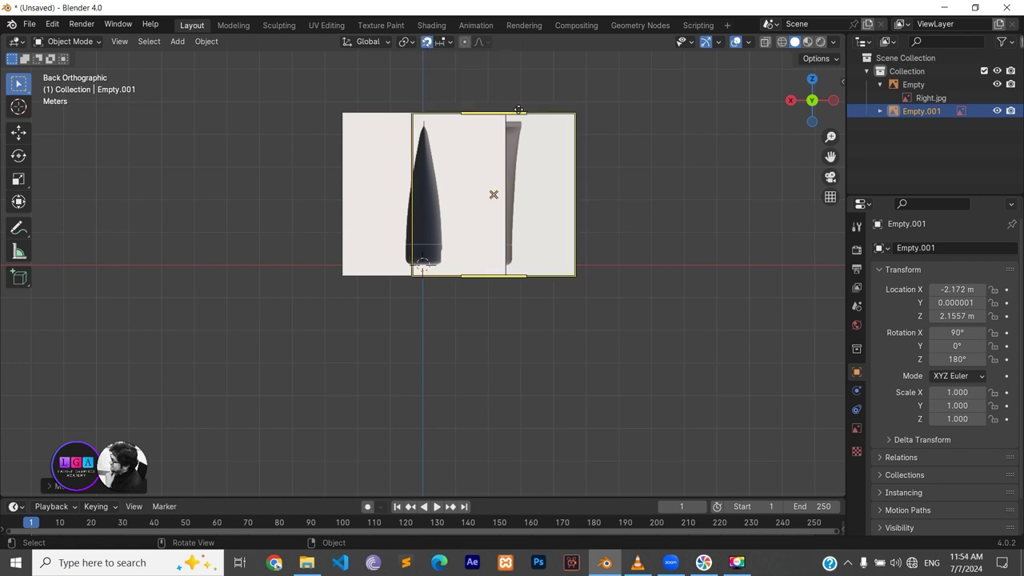
key("g")
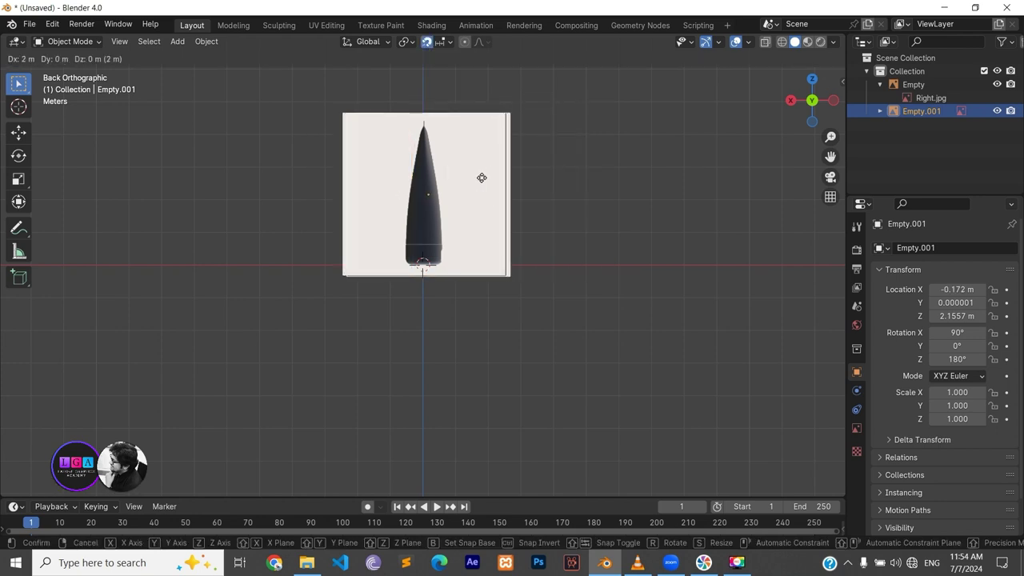
left_click(482, 177)
left_click(913, 84)
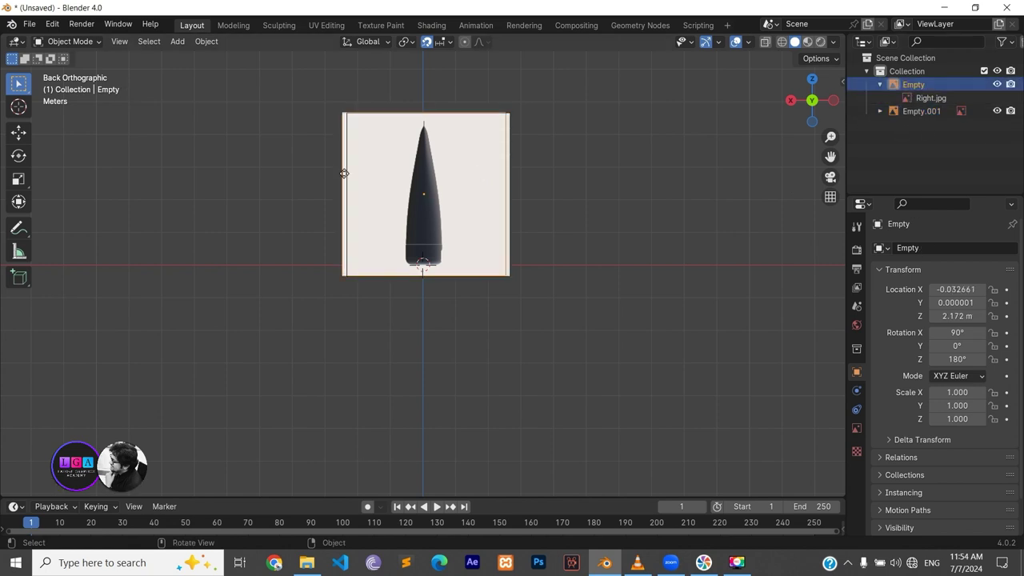
left_click(494, 207)
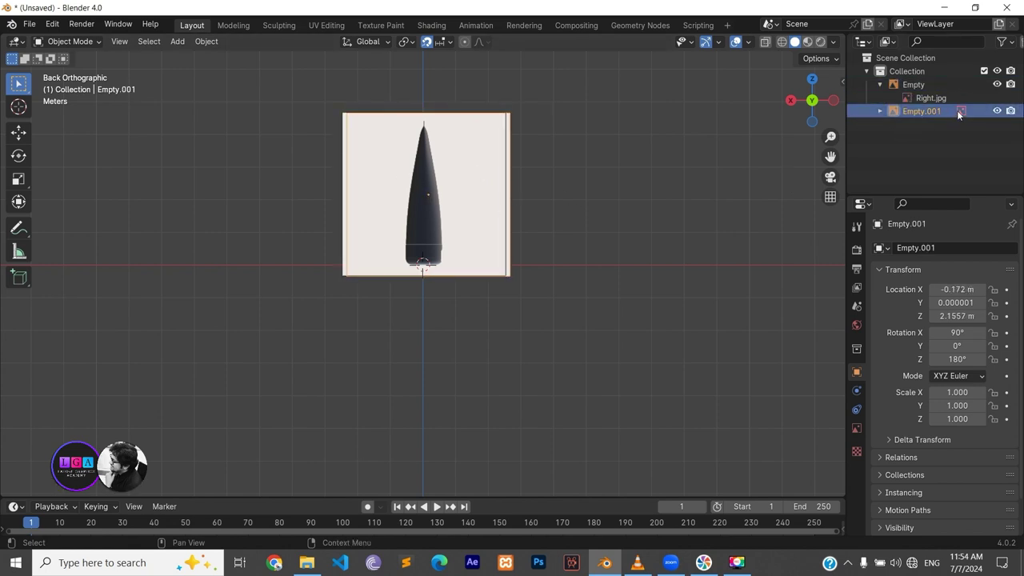
left_click(896, 84)
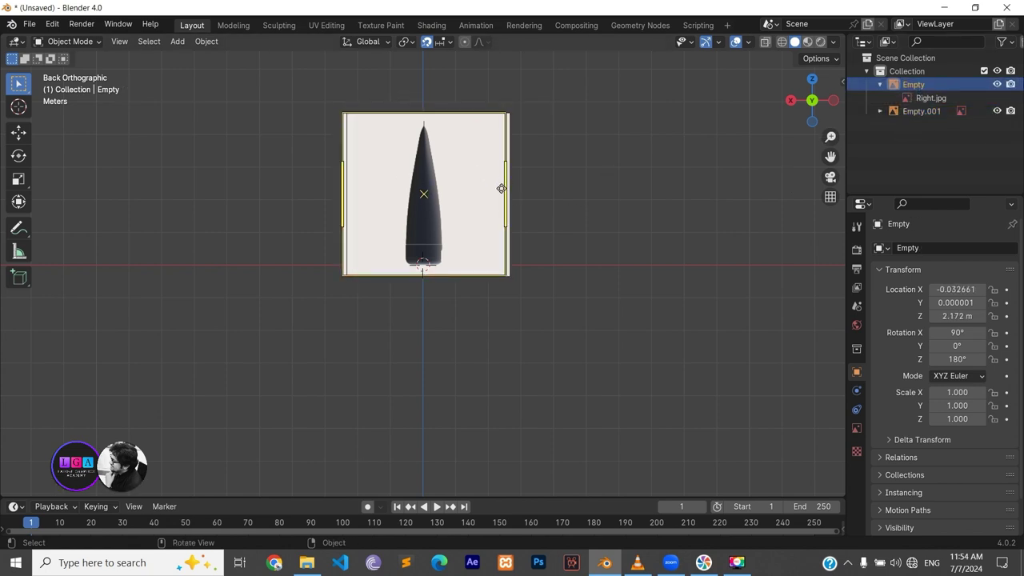
Toggle the side image's visibility to compare alignment, then turn snapping off
left_click(997, 84)
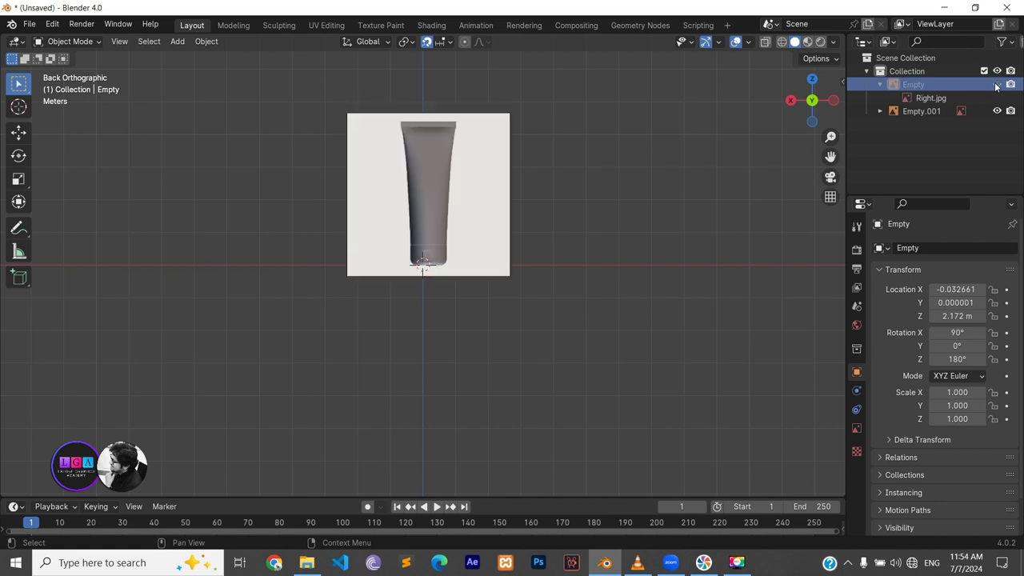
left_click(997, 84)
left_click(997, 84)
left_click(997, 84)
left_click(997, 84)
left_click(997, 84)
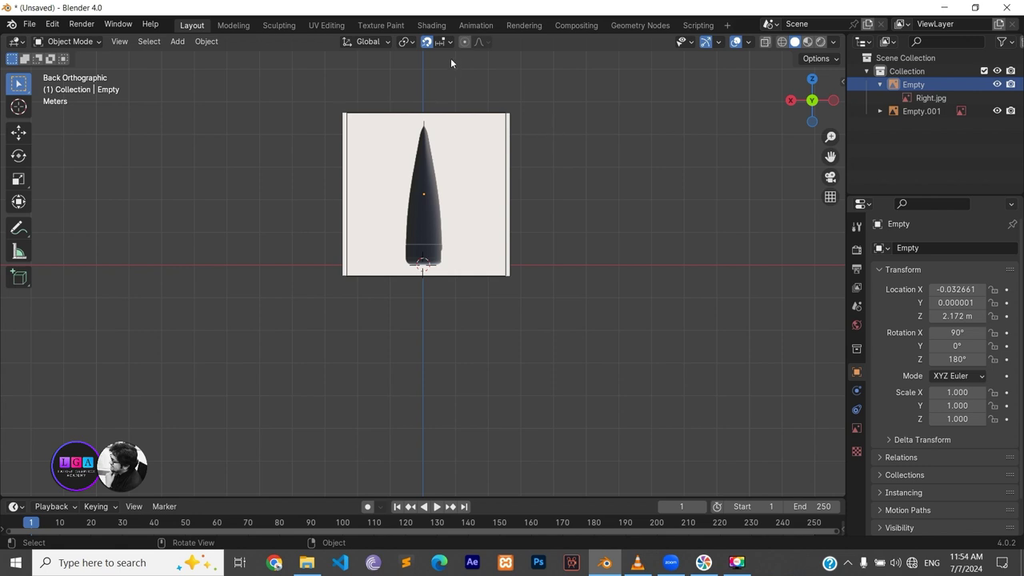
left_click(428, 44)
Scale both reference images up to 2.263 and orbit into perspective to inspect them
left_click(880, 111)
left_click(921, 112, "ctrl")
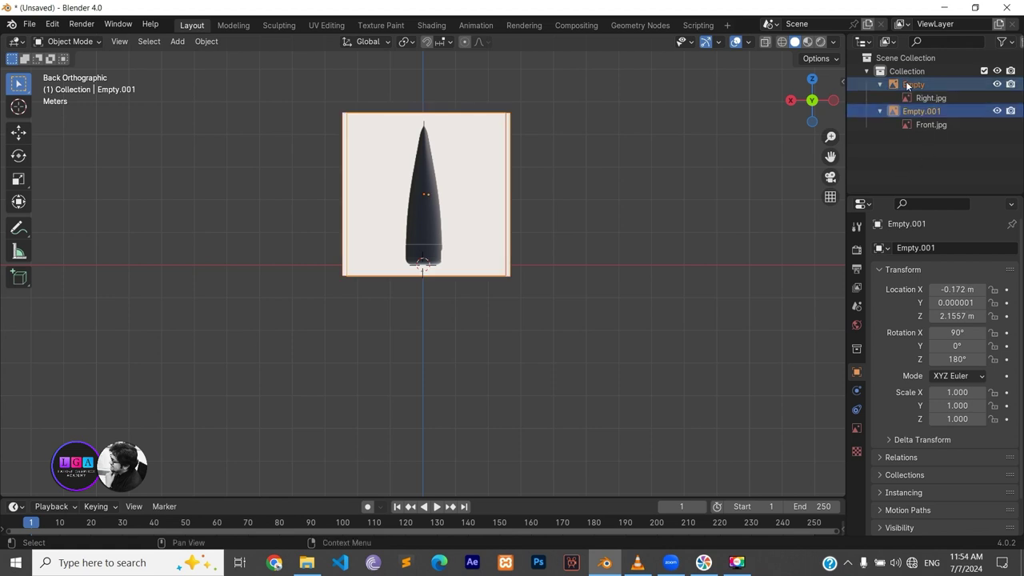
key("s")
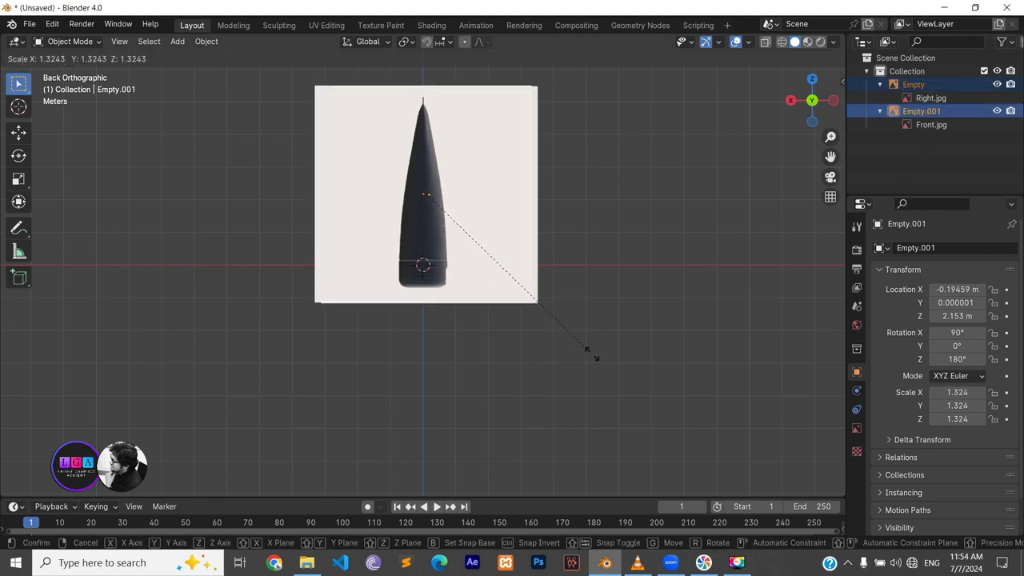
left_click(663, 375)
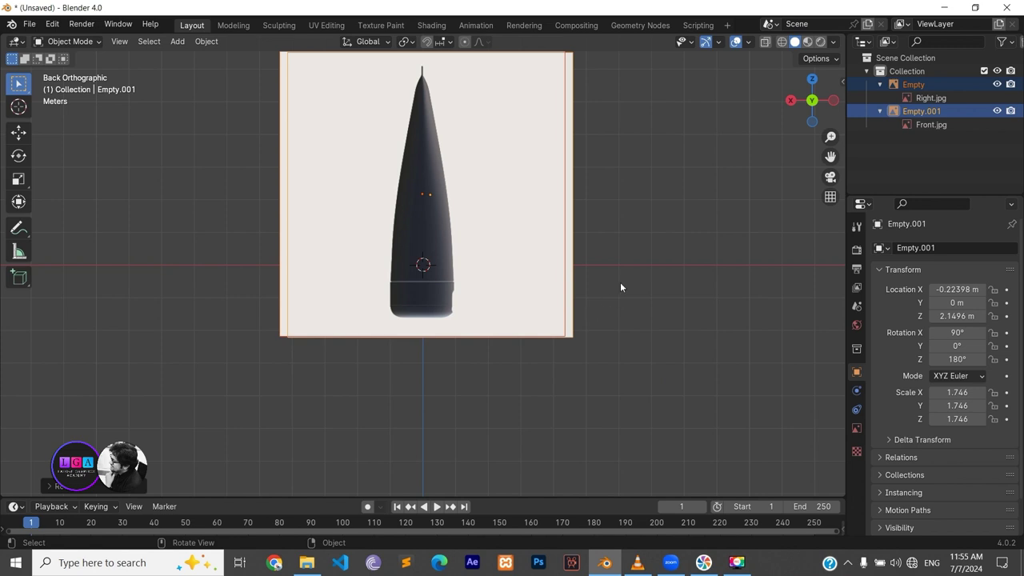
key("g")
key("Escape")
middle_click_drag(614, 308, 611, 384, "shift")
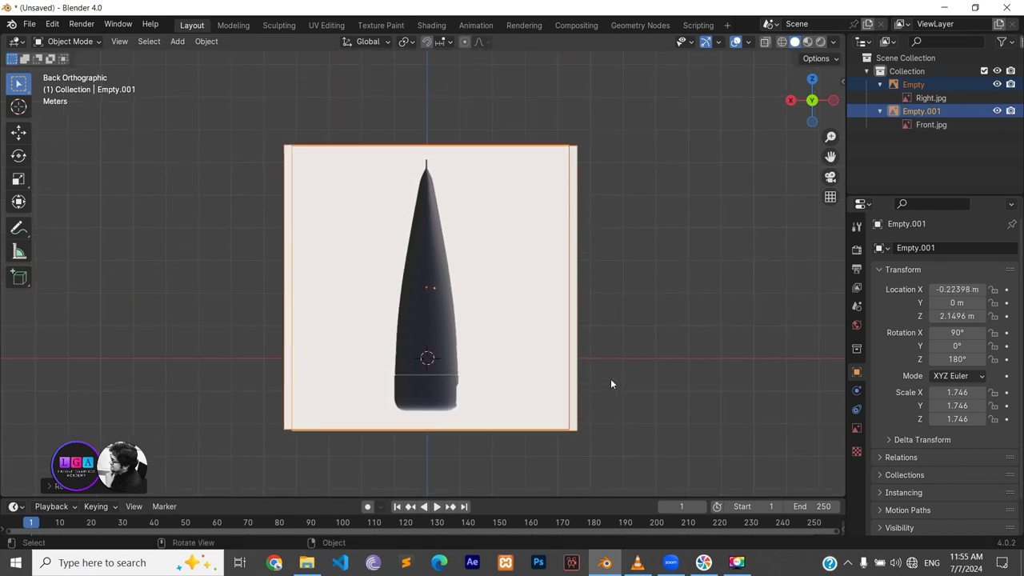
key("s")
left_click(661, 405)
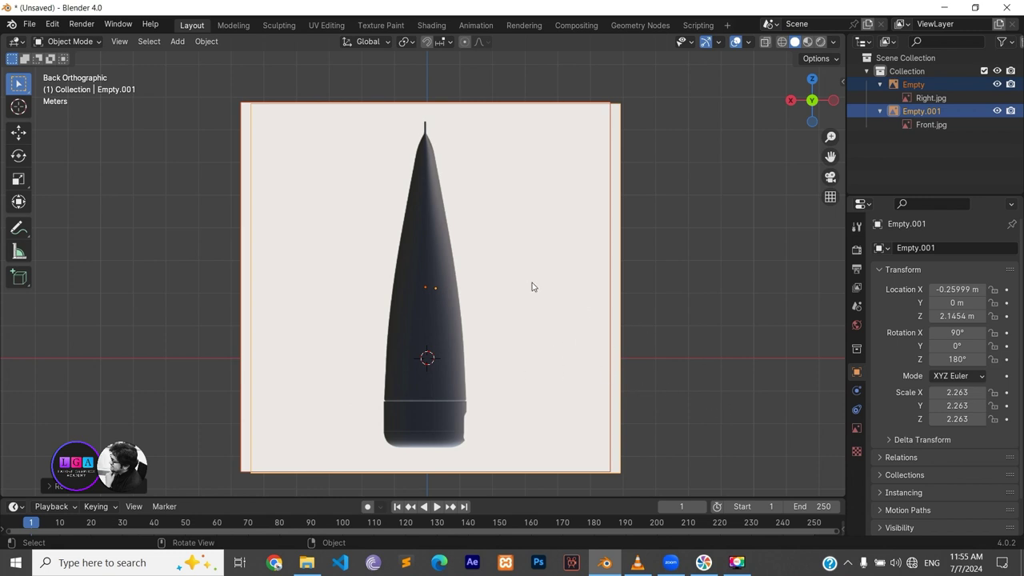
scroll(545, 275, "down", 3)
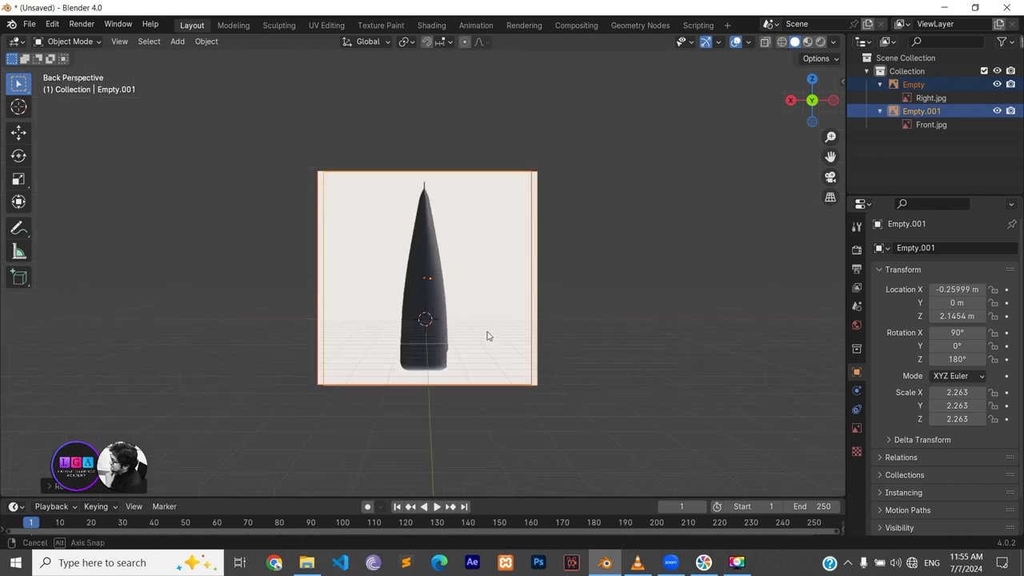
mouse_move(486, 336)
middle_mouse_down()
mouse_move(526, 349)
mouse_move(429, 312)
mouse_move(587, 379)
mouse_move(528, 342)
mouse_move(444, 314)
middle_mouse_up()
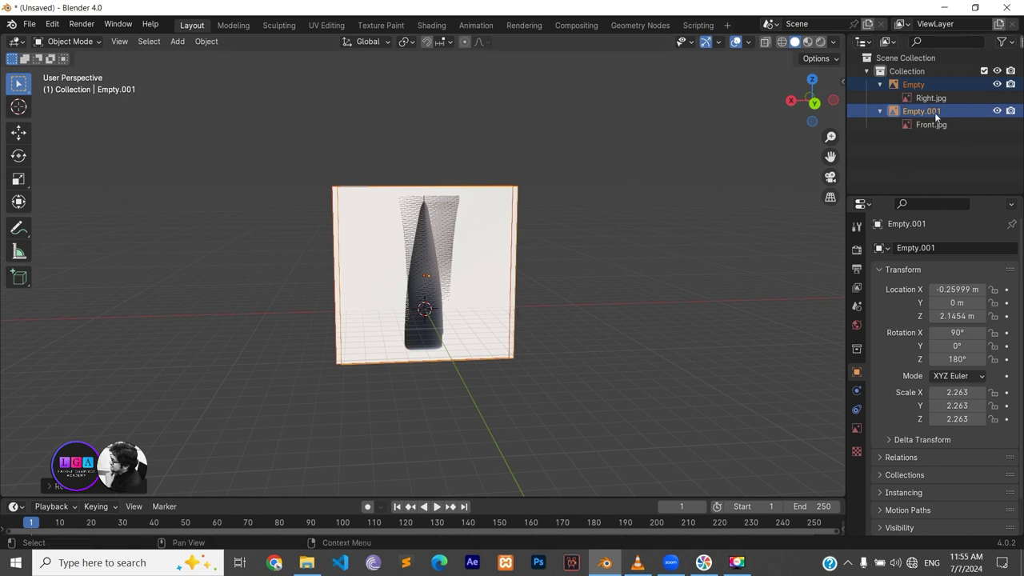
Rotate the side reference image Empty 90° about Z with rz90
left_click(913, 84)
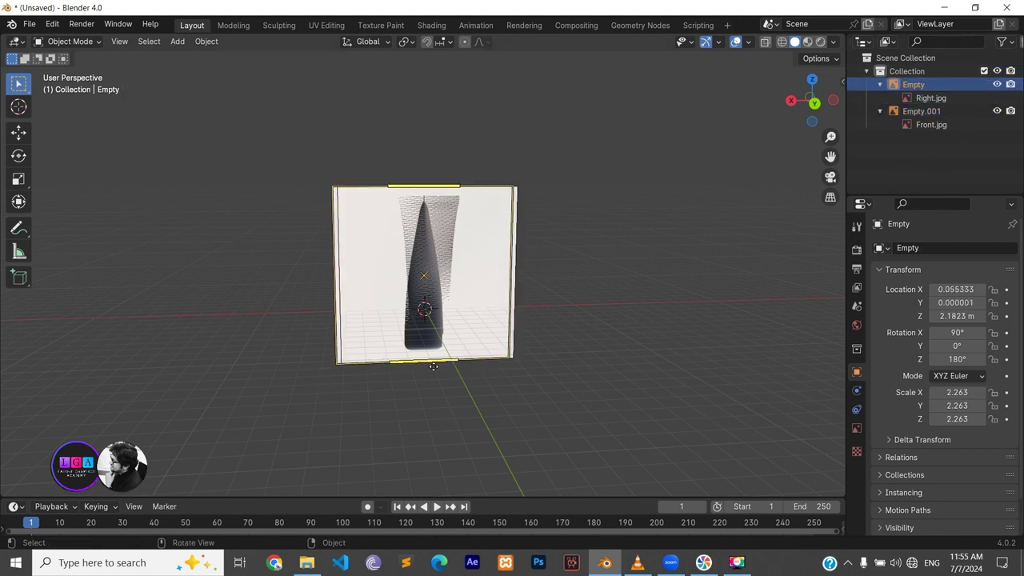
left_click(997, 84)
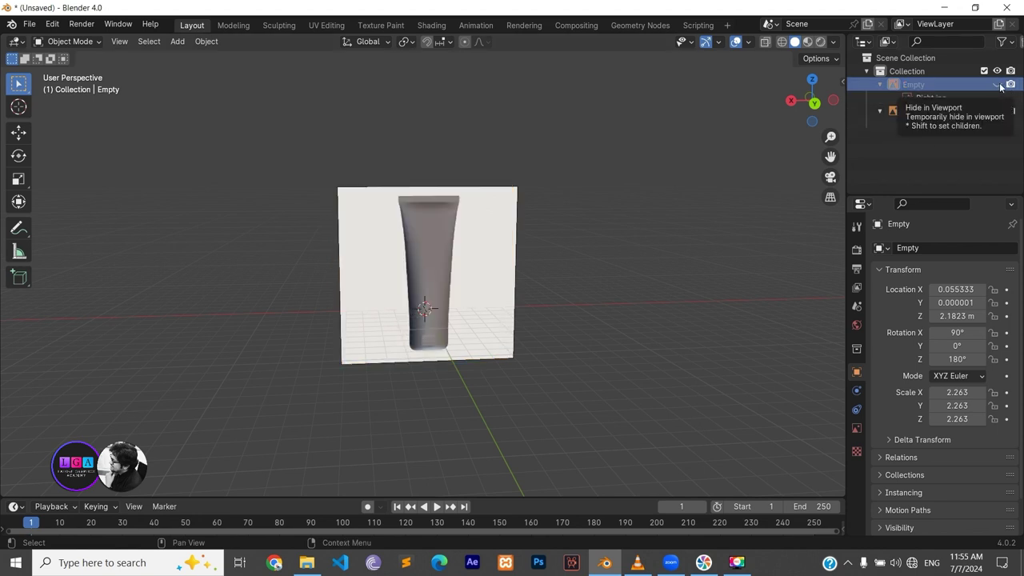
left_click(997, 84)
left_click(958, 83)
type("r")
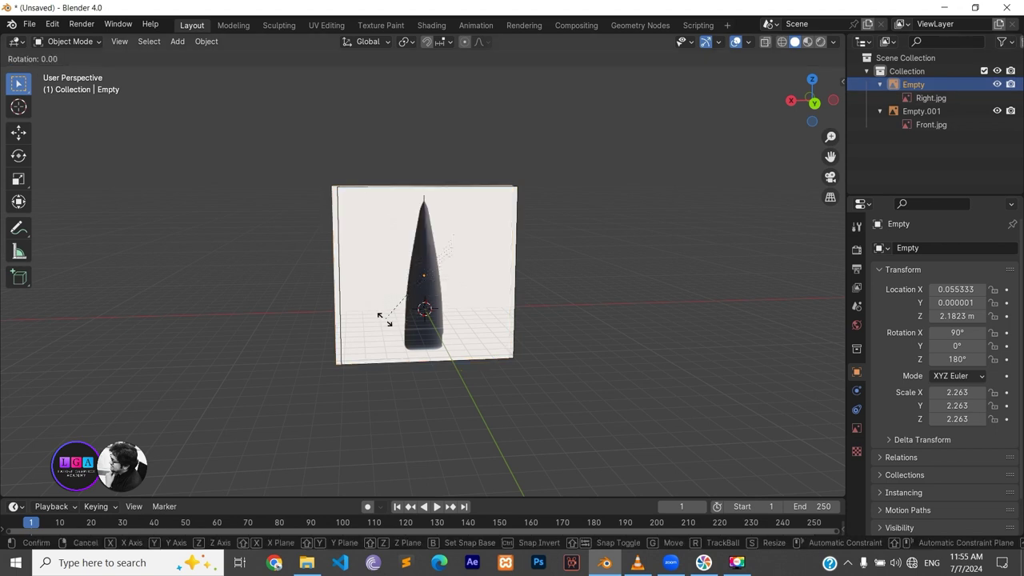
type("z90")
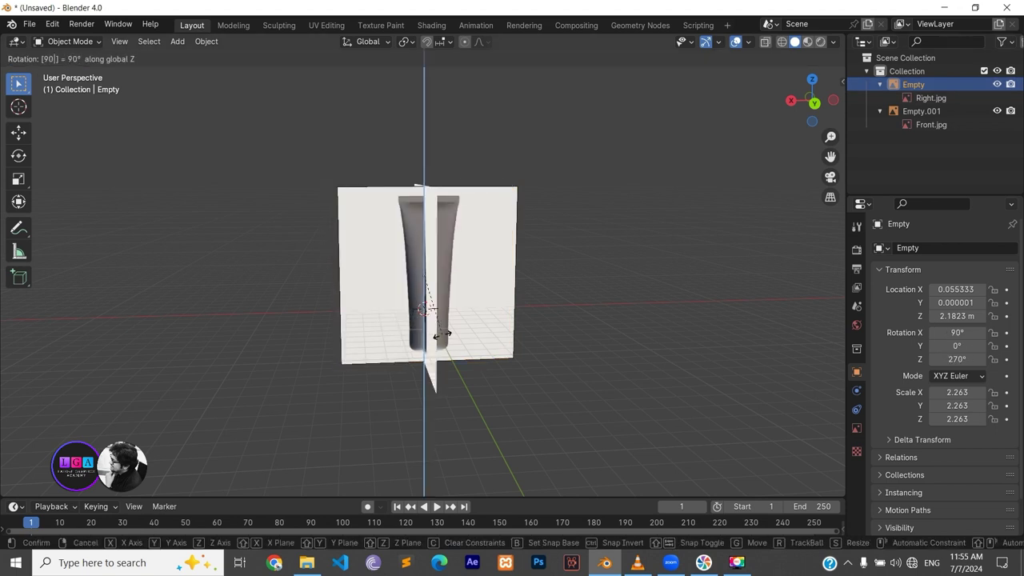
key("Return")
Check the rotation from a straight back view, zoom to the tube base, and open the Add menu
middle_click_drag(473, 342, 611, 331)
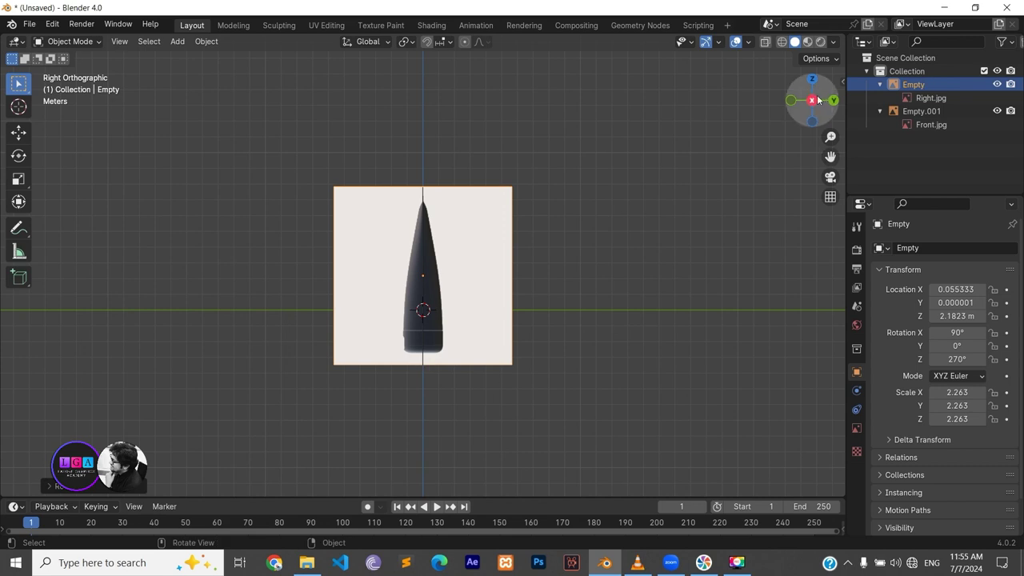
scroll(434, 382, "up", 2)
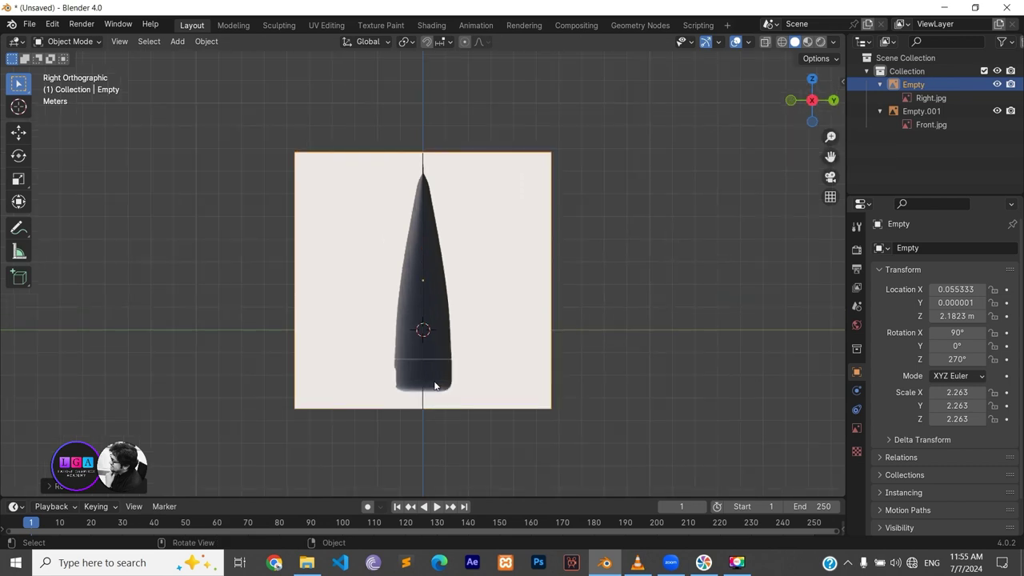
left_click(835, 102)
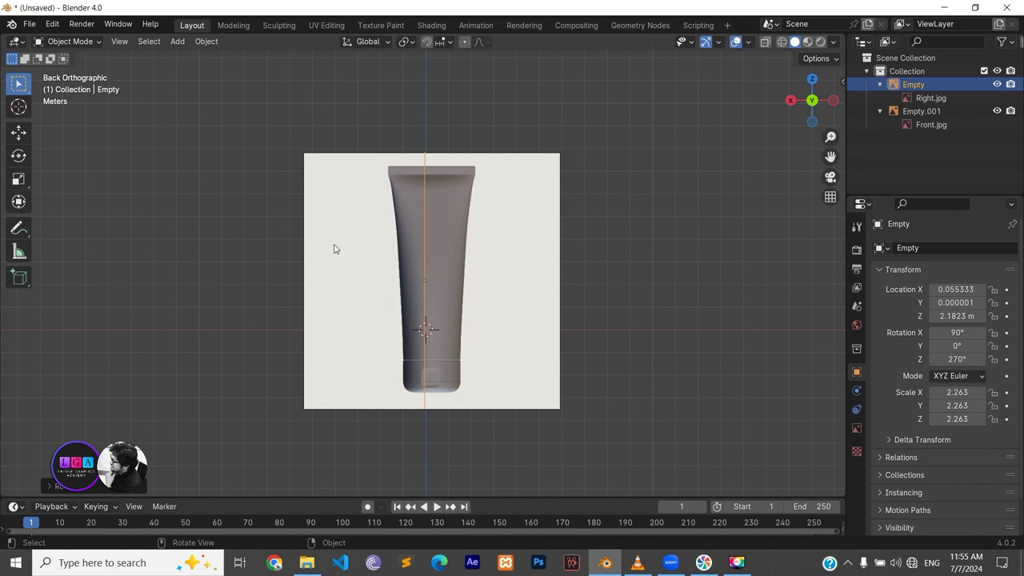
mouse_move(335, 249)
middle_mouse_down()
mouse_move(403, 309)
mouse_move(490, 333)
middle_mouse_up()
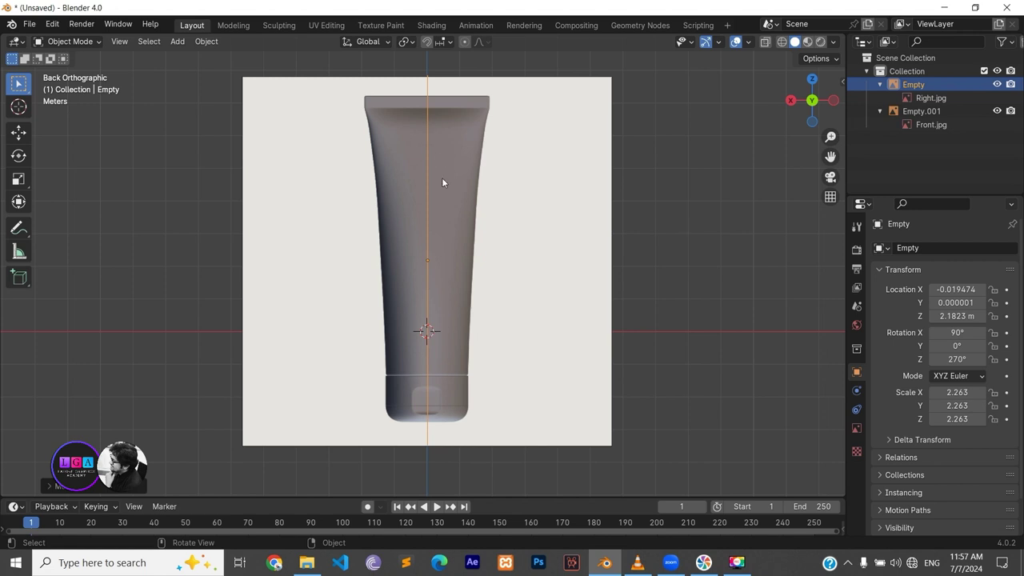
scroll(432, 436, "up", 4)
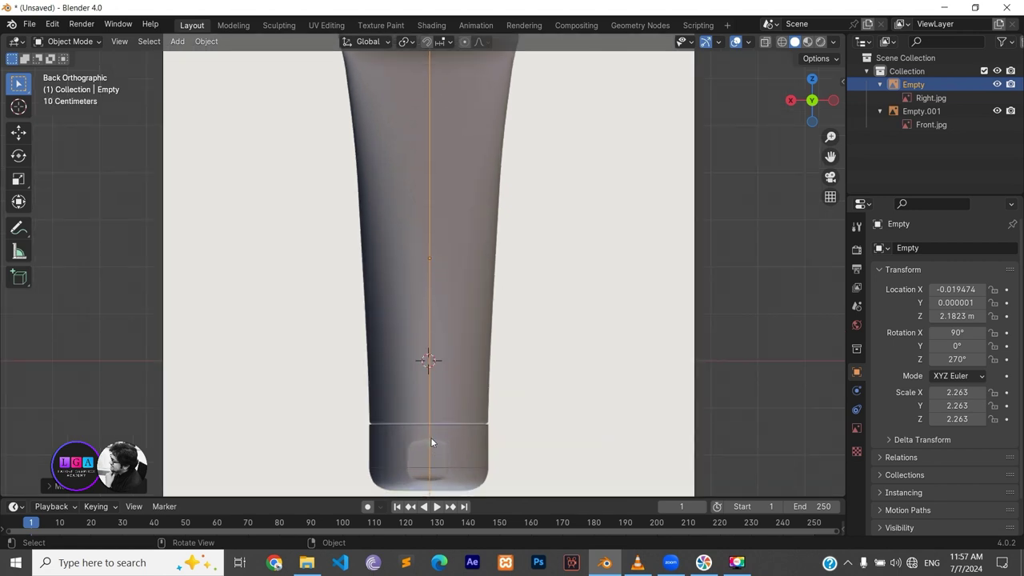
scroll(447, 336, "down", 1)
scroll(444, 371, "up", 1)
scroll(444, 371, "up", 1)
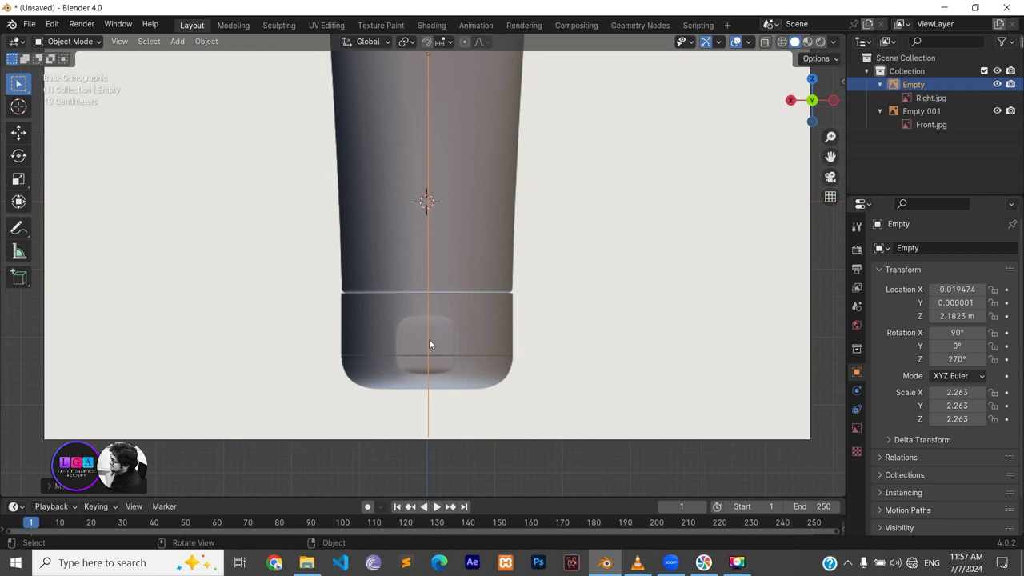
key("shift+a")
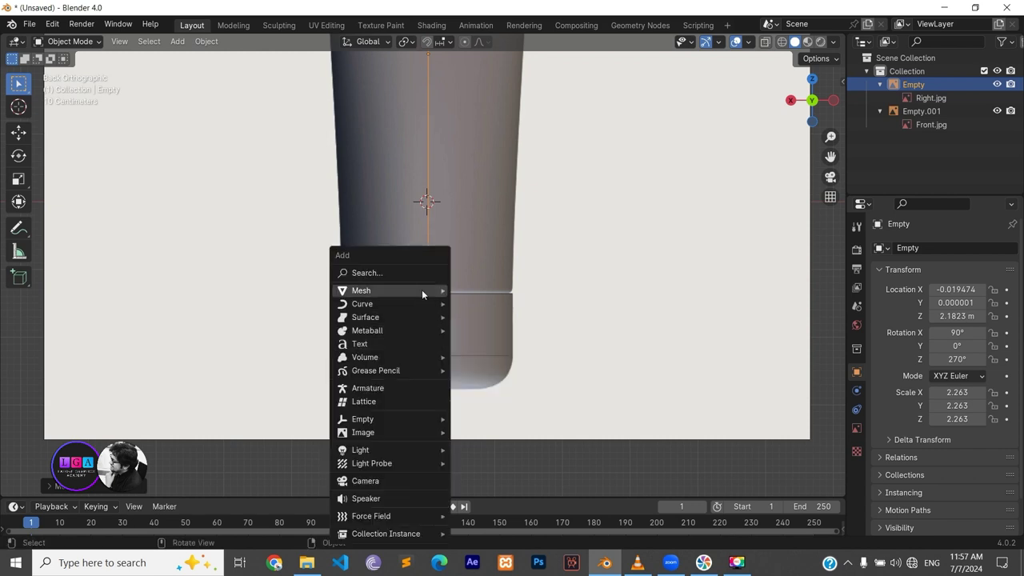
mouse_move(361, 290)
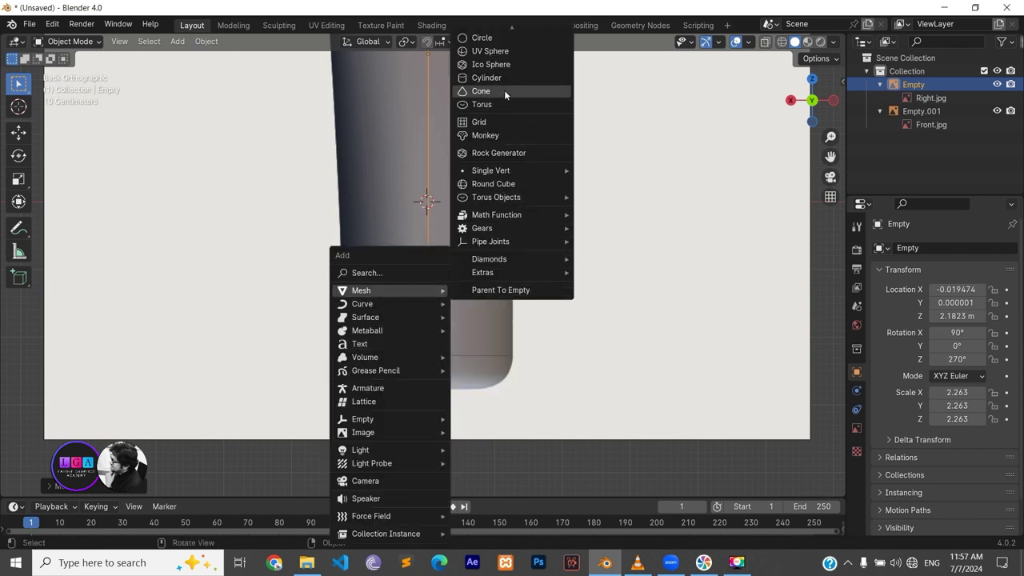
Add a cylinder, lower it toward the cap, and shorten its height
left_click(495, 80)
key("g")
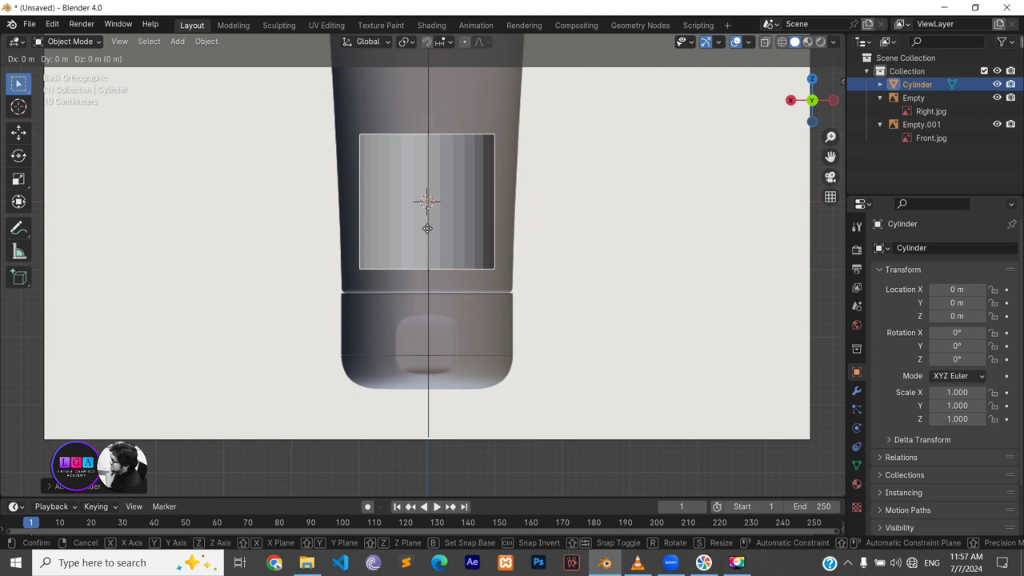
key("z")
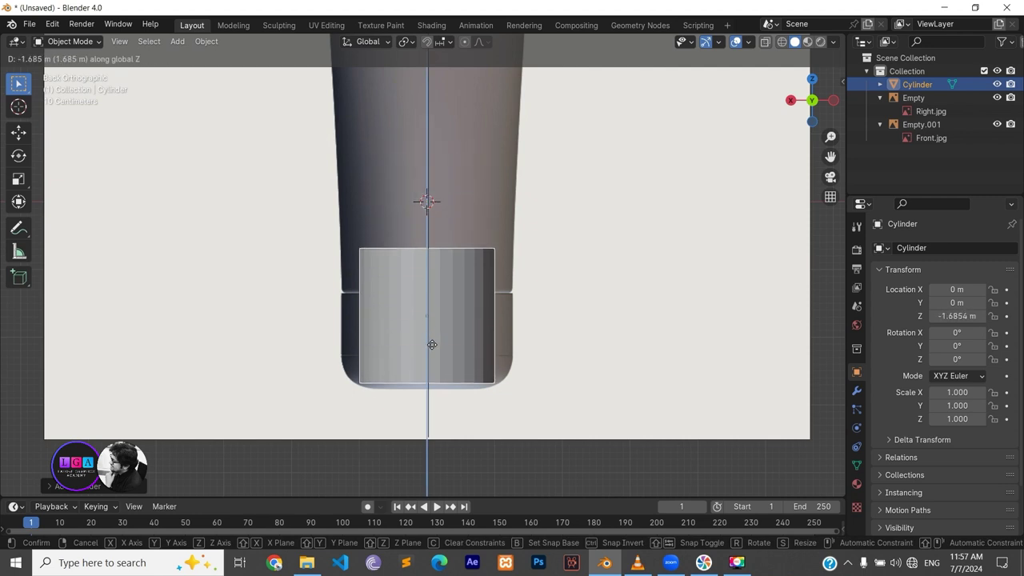
left_click(432, 347)
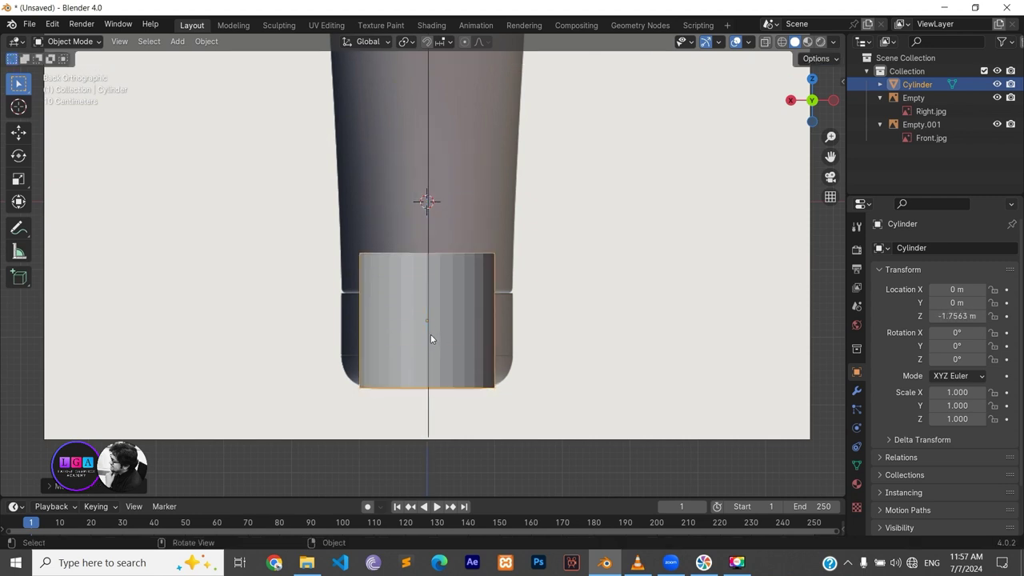
key("s")
key("z")
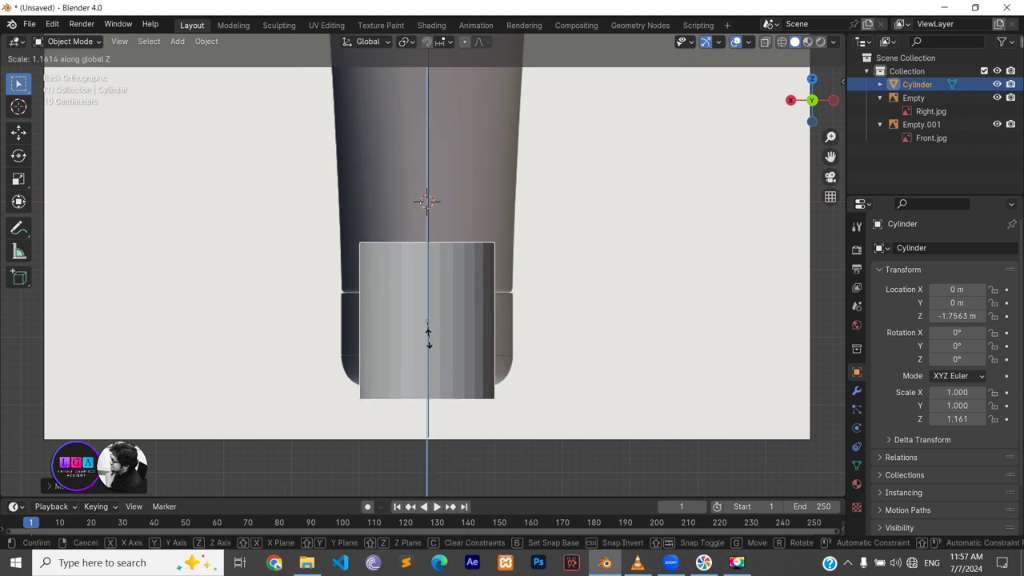
left_click(434, 330)
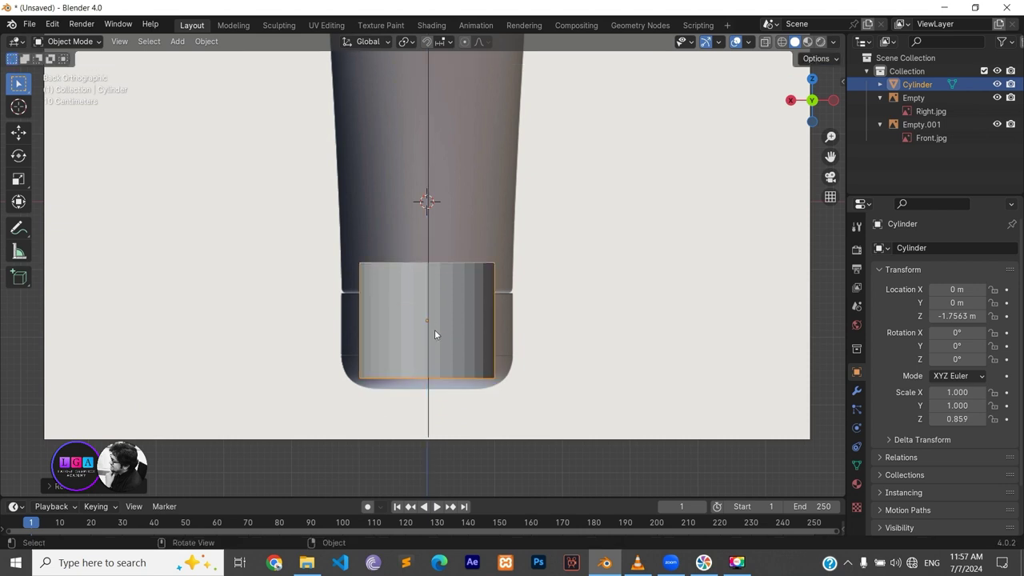
Refine the cylinder to Z -2.0398 m with 0.686 Z scale, matching the cap
key("g")
key("z")
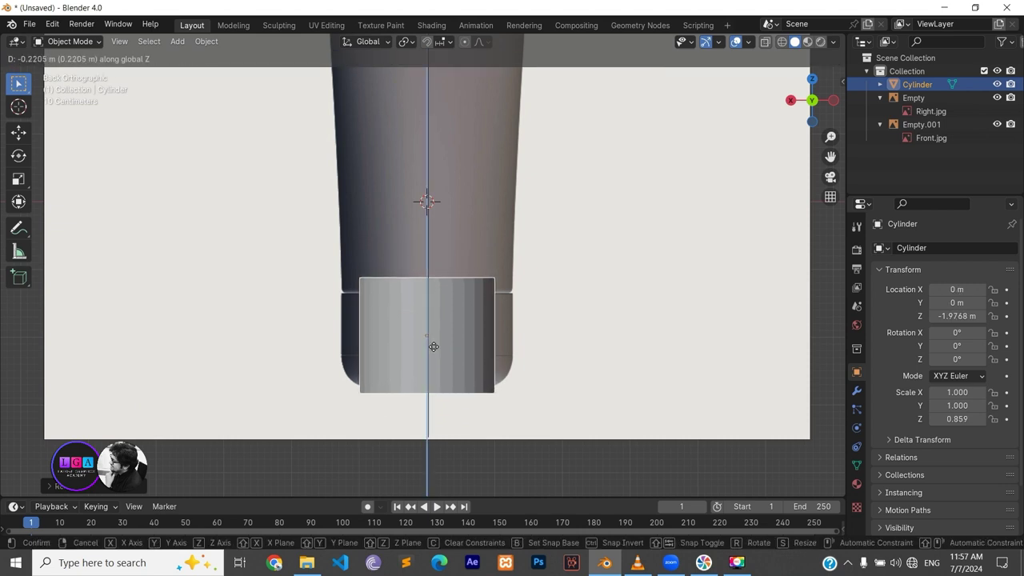
left_click(435, 360)
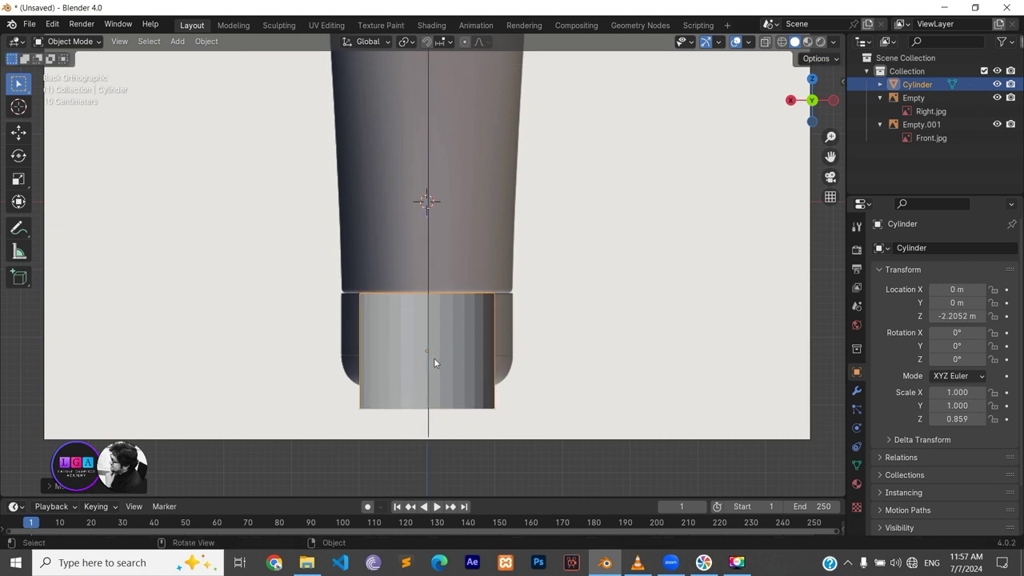
key("s")
key("z")
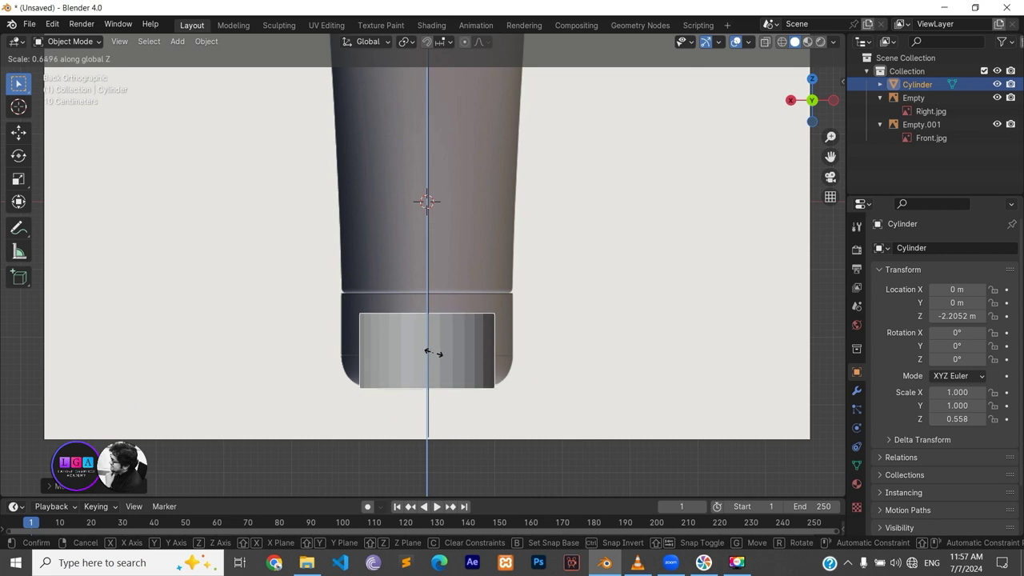
left_click(432, 353)
key("g")
key("z")
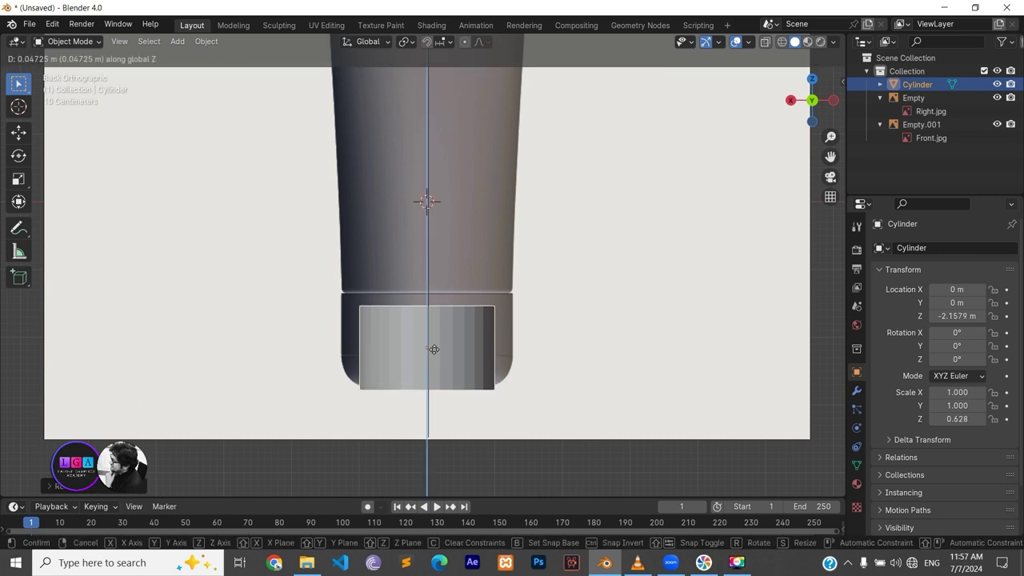
left_click(435, 342)
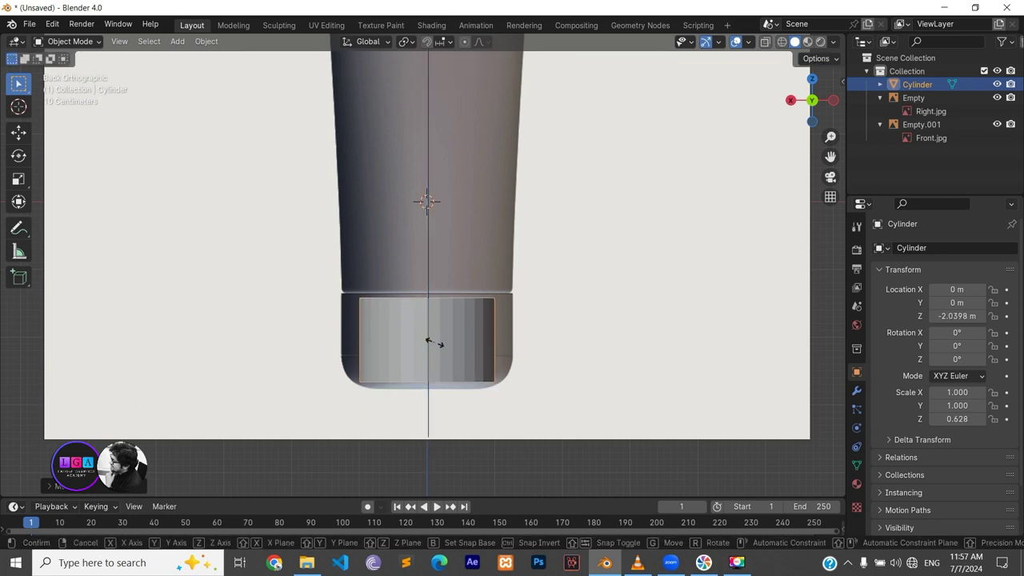
key("s")
key("z")
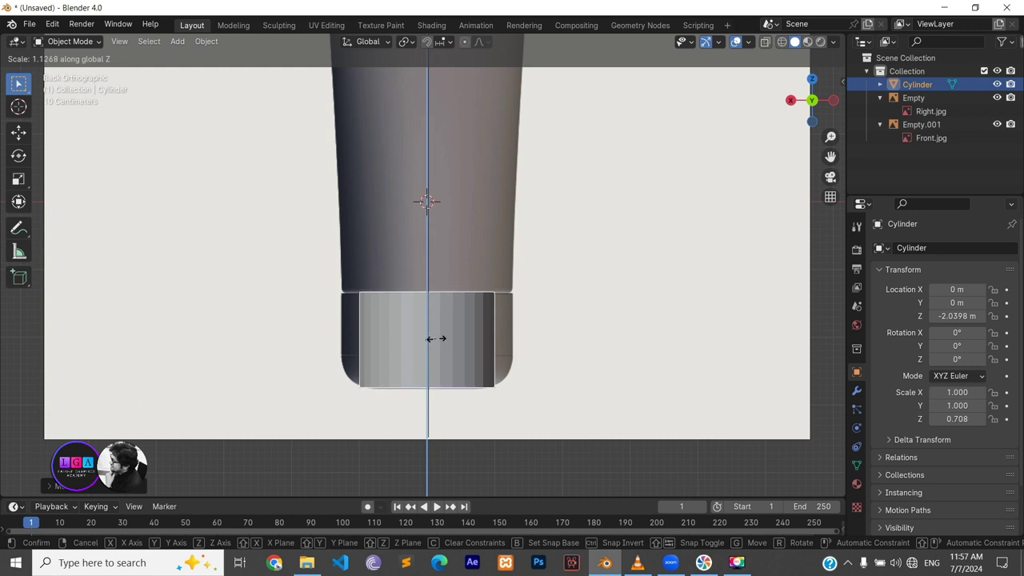
left_click(435, 339)
mouse_move(481, 323)
middle_mouse_down()
mouse_move(420, 167)
mouse_move(384, 167)
middle_mouse_up()
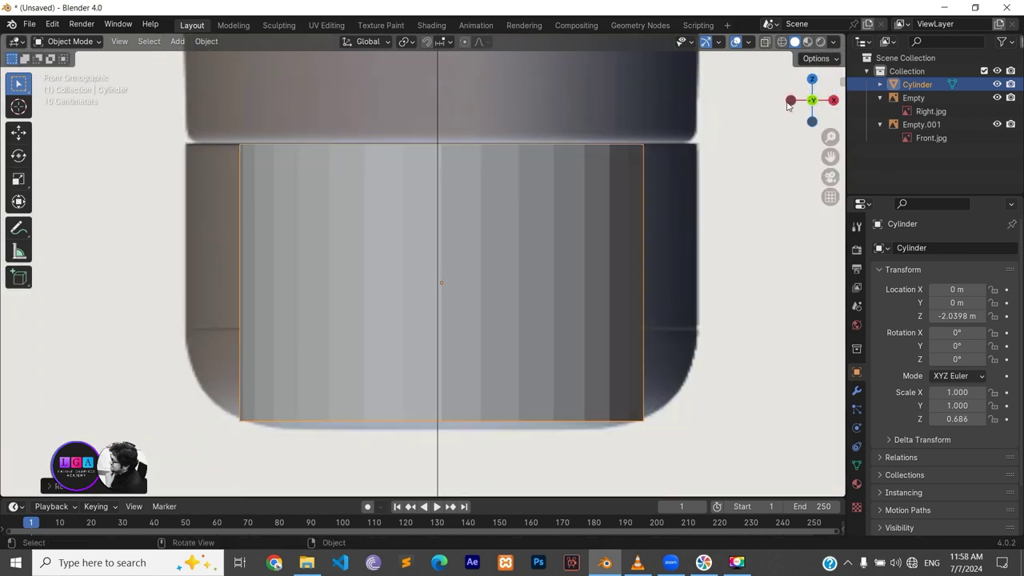
Compare the cylinder against the reference from the back orthographic view, toggling X-ray
left_click(834, 102)
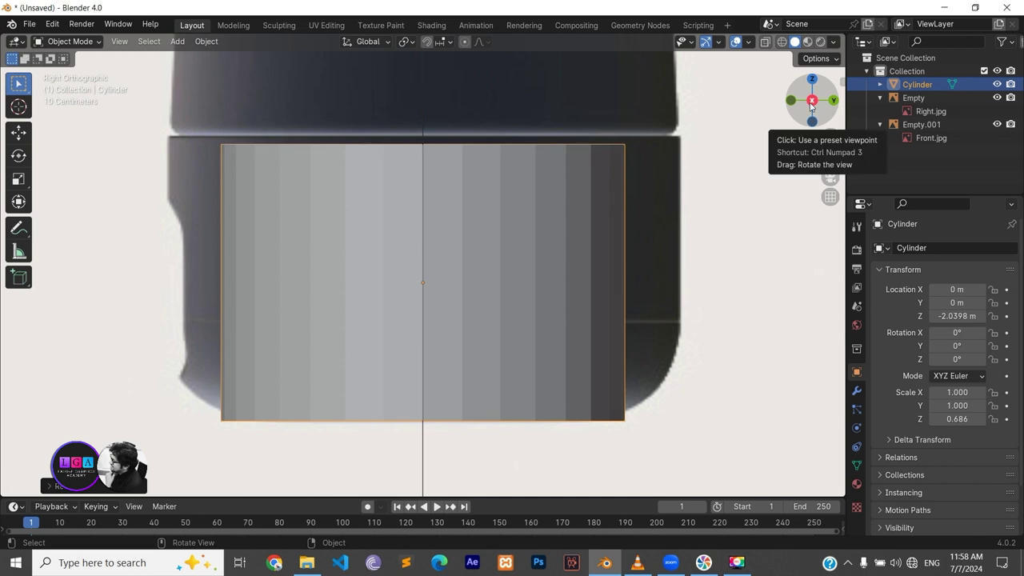
left_click(813, 102)
left_click(787, 107)
left_click(790, 101)
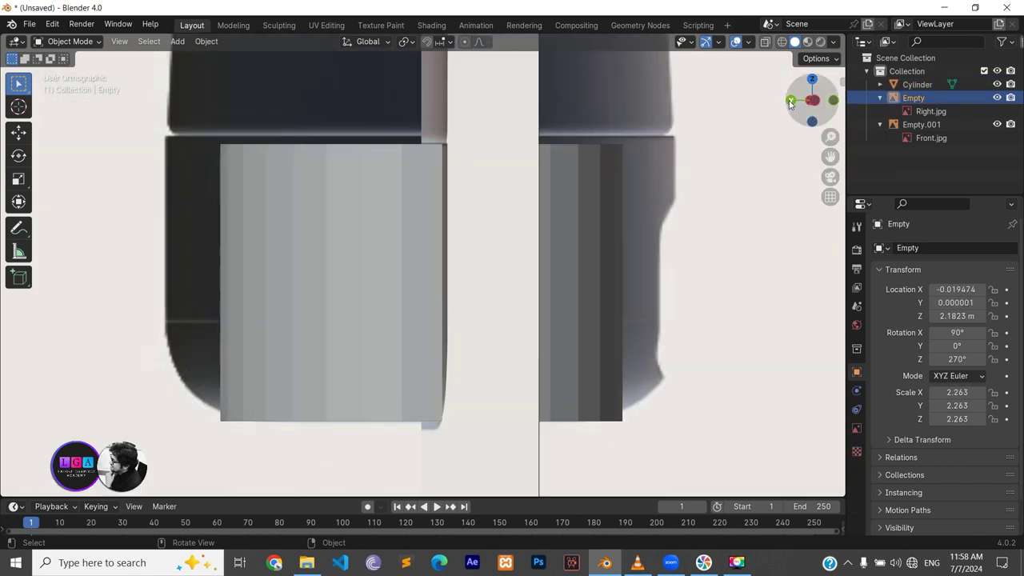
scroll(737, 141, "down", 1)
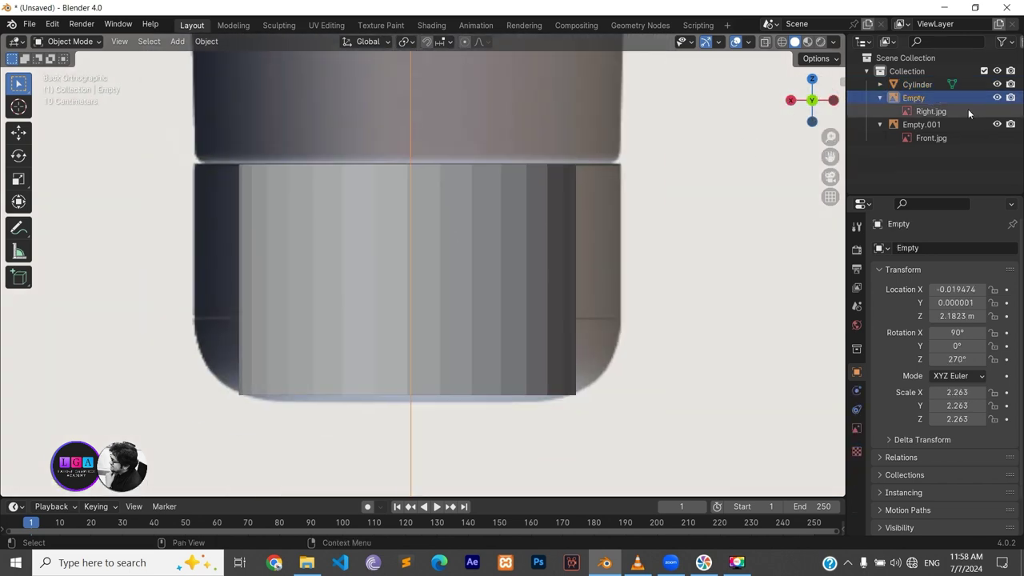
key("alt+z")
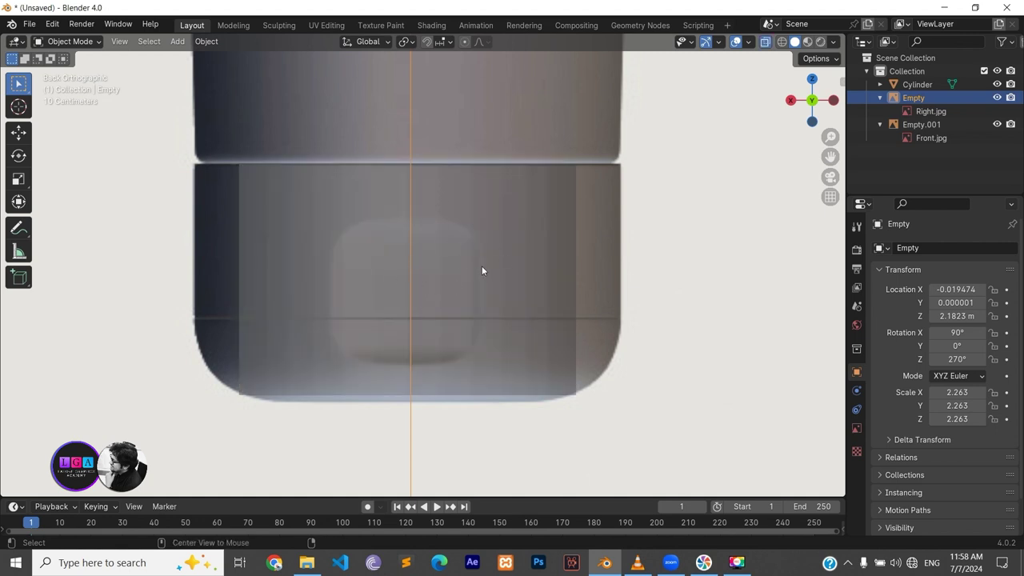
key("alt+z")
scroll(407, 268, "down", 1)
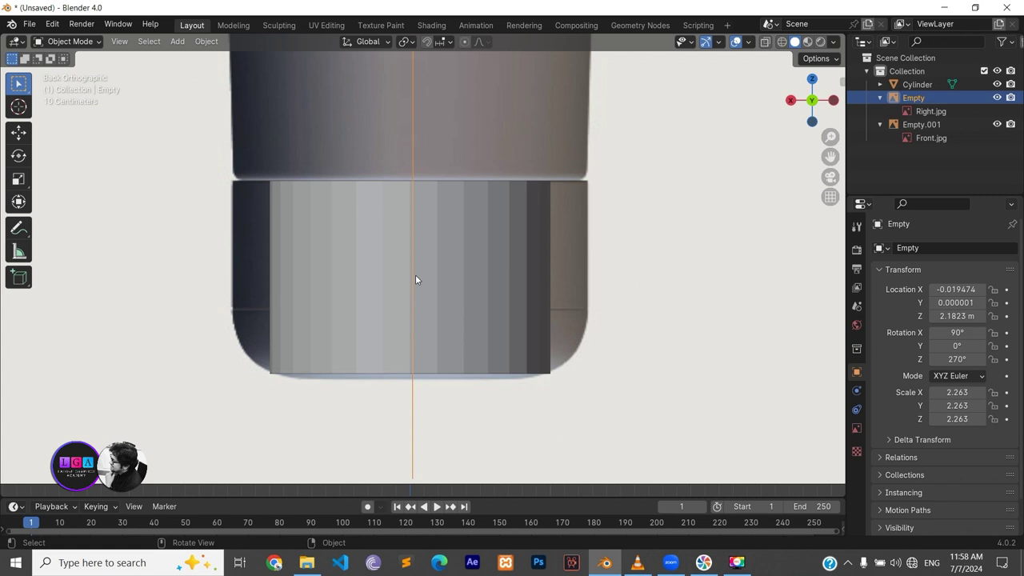
Cancel the accidental scale, collapse Empty and Empty.001 in the Outliner, and select the Cylinder
key("s")
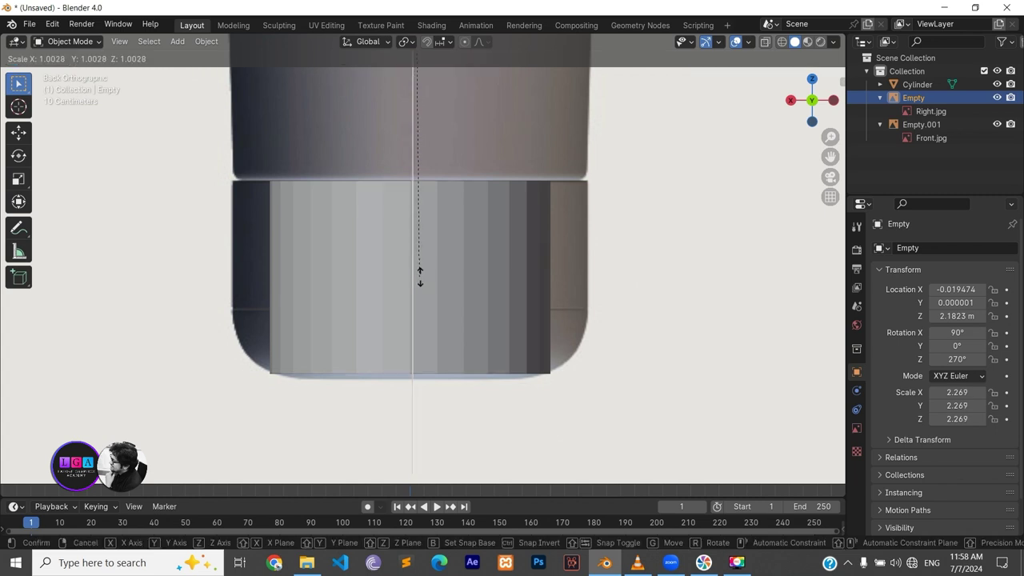
key("Escape")
left_click(864, 161)
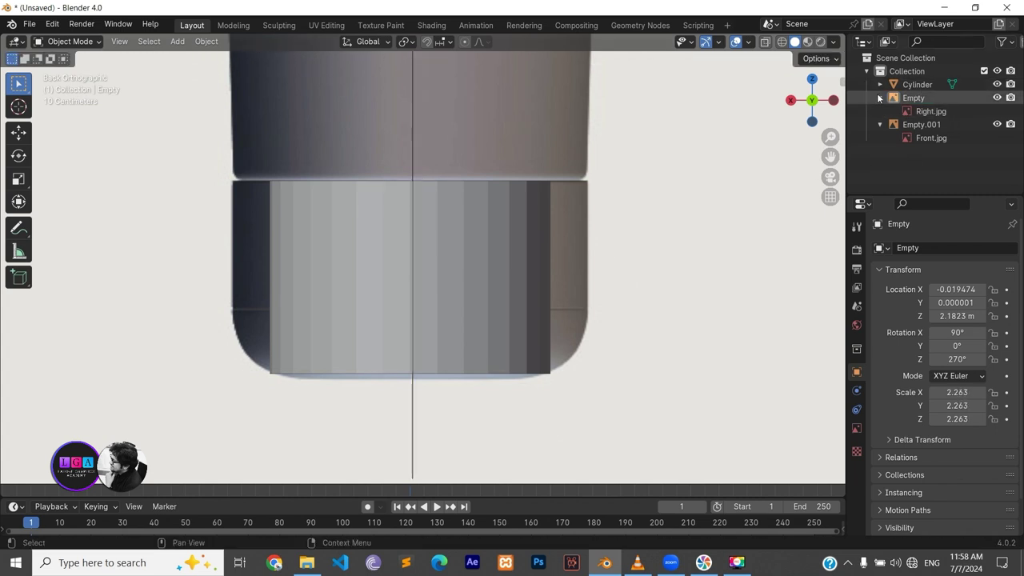
left_click(880, 98)
left_click(880, 111)
left_click(912, 85)
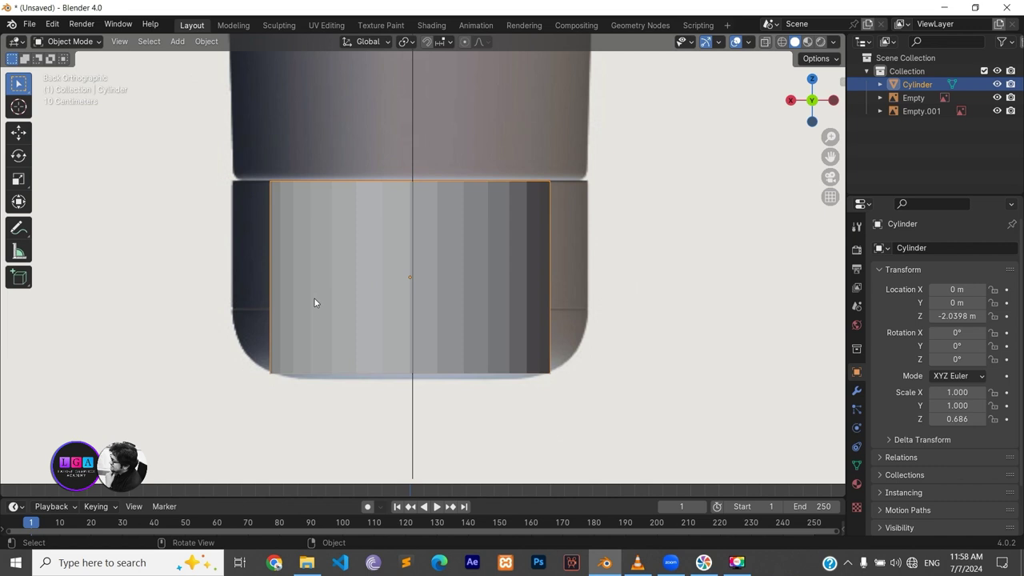
Scale the cylinder to 1.264, flatten it to 0.695 on Z, and lower it to Z -2.0588 m
key("s")
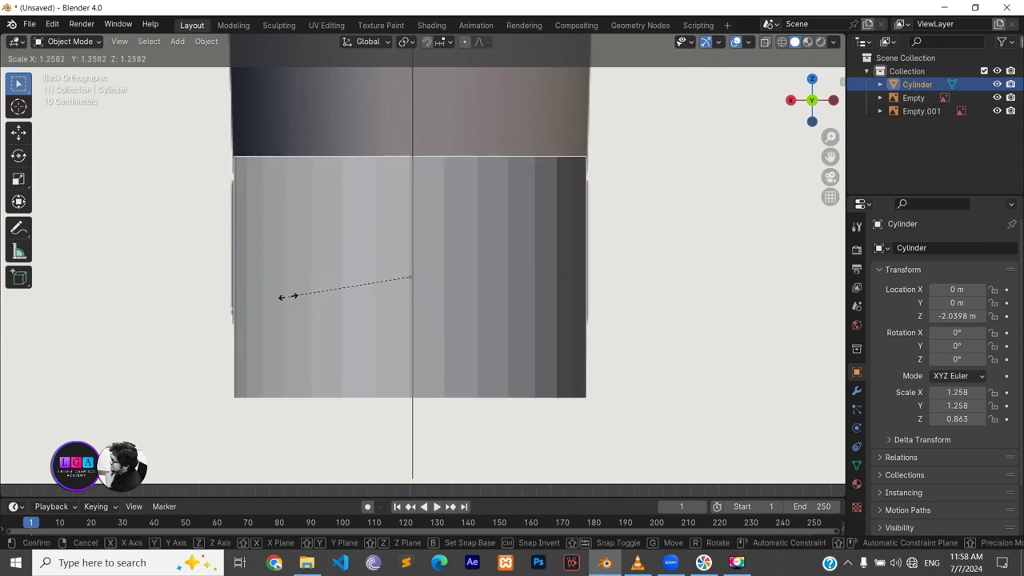
left_click(287, 296)
key("s")
key("z")
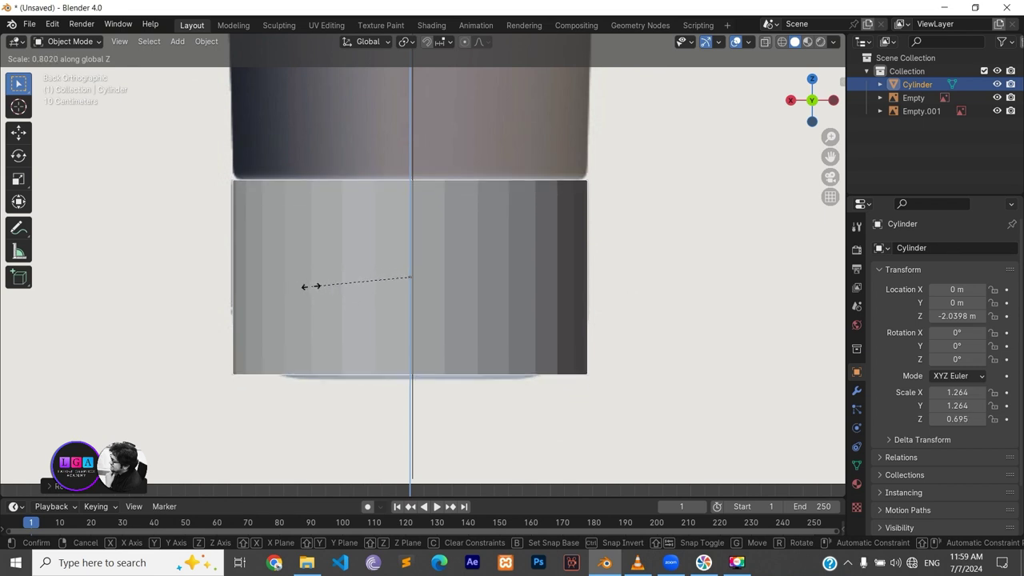
left_click(306, 288)
key("g")
key("z")
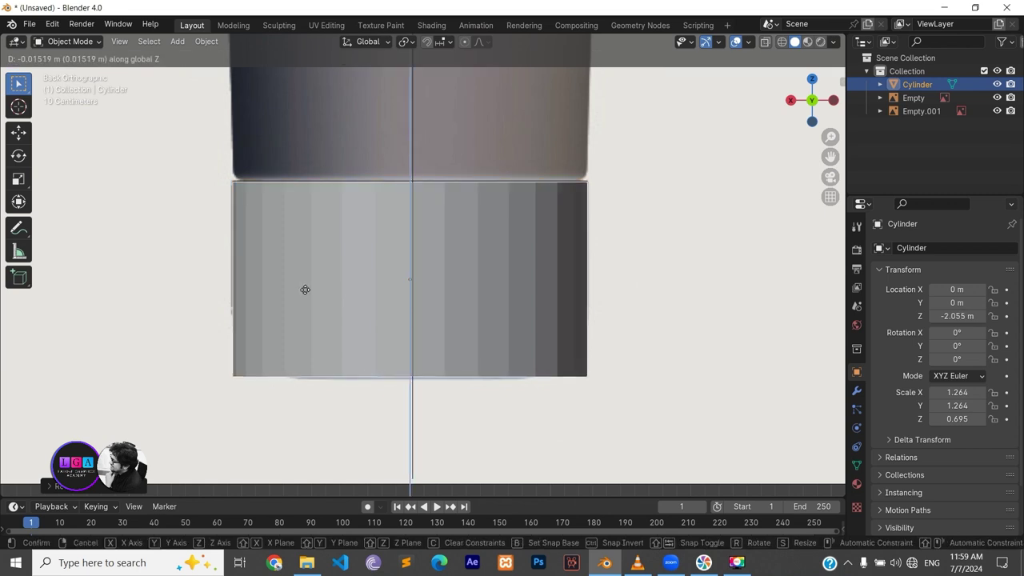
left_click(305, 290)
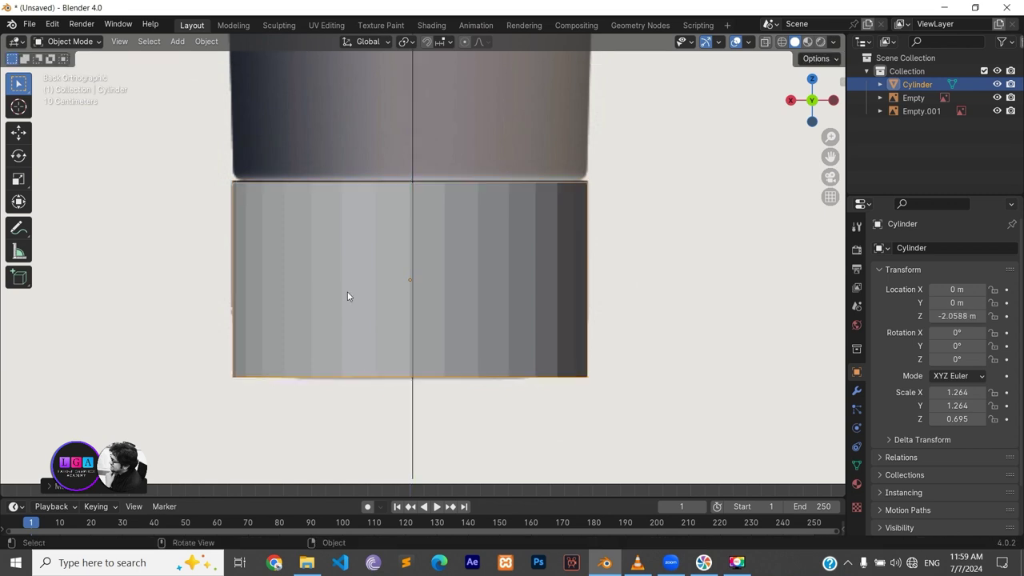
left_click(357, 377)
left_click(373, 356)
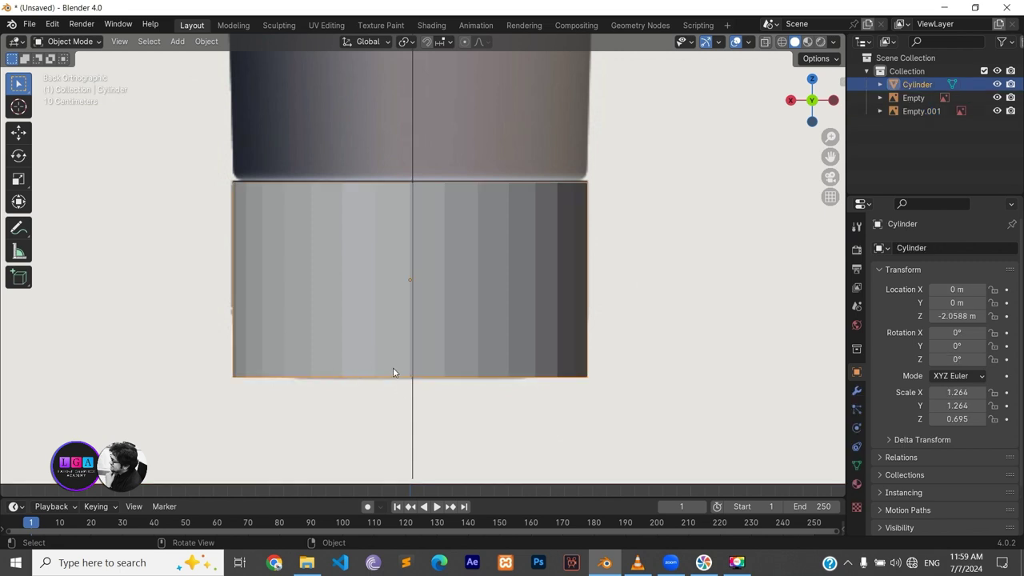
Enter Edit Mode on the cylinder, hide the Empty side reference, and toggle X-ray
key("Tab")
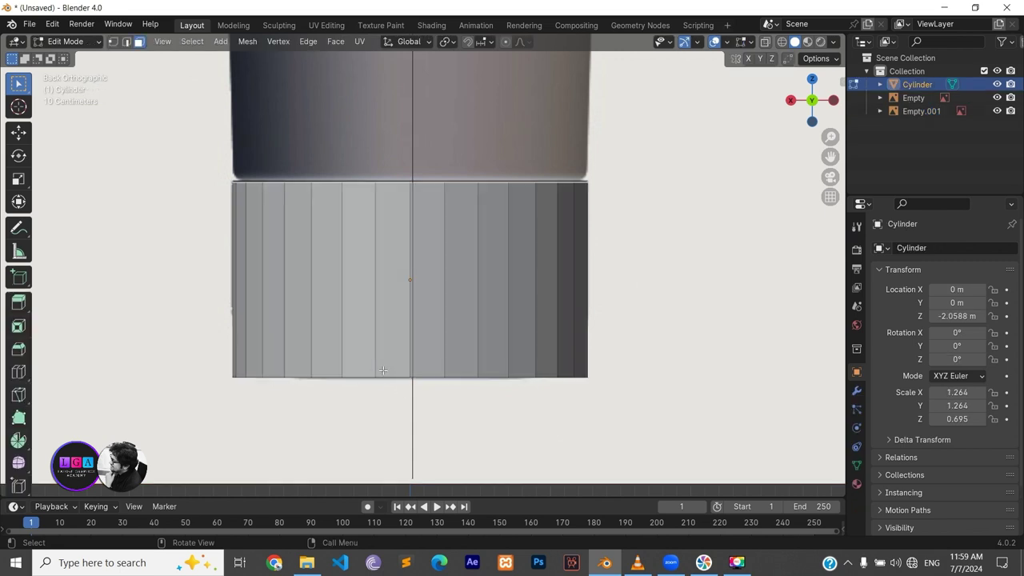
middle_click_drag(409, 435, 421, 298)
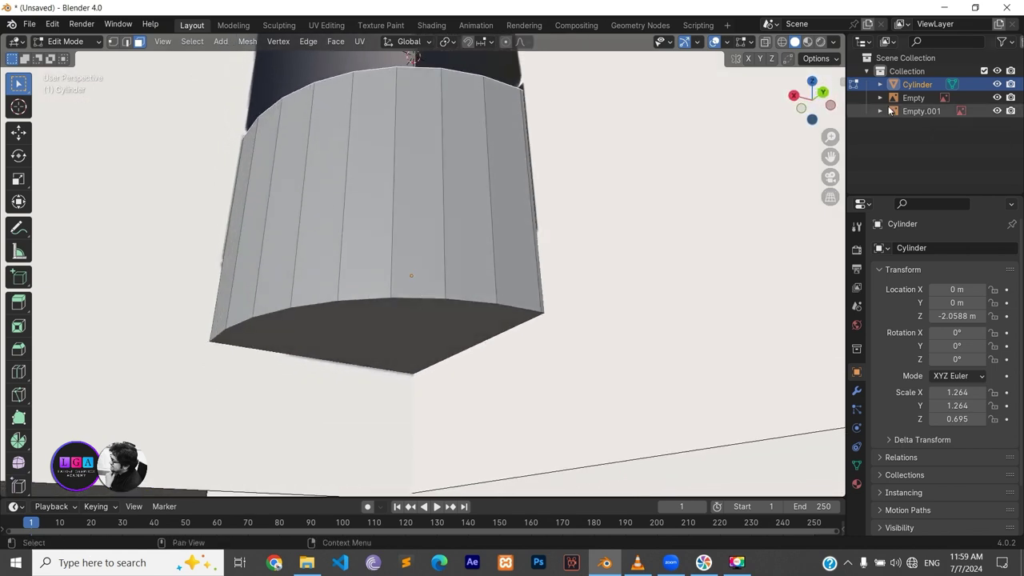
mouse_move(425, 297)
middle_mouse_down()
mouse_move(558, 373)
mouse_move(608, 265)
middle_mouse_up()
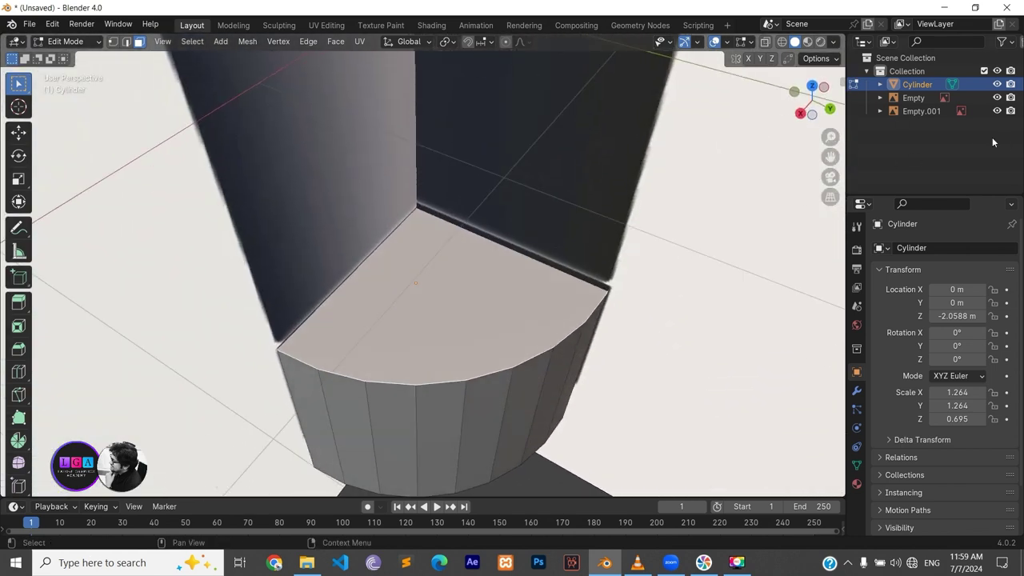
left_click(997, 98)
mouse_move(458, 260)
middle_mouse_down()
mouse_move(503, 169)
mouse_move(513, 176)
middle_mouse_up()
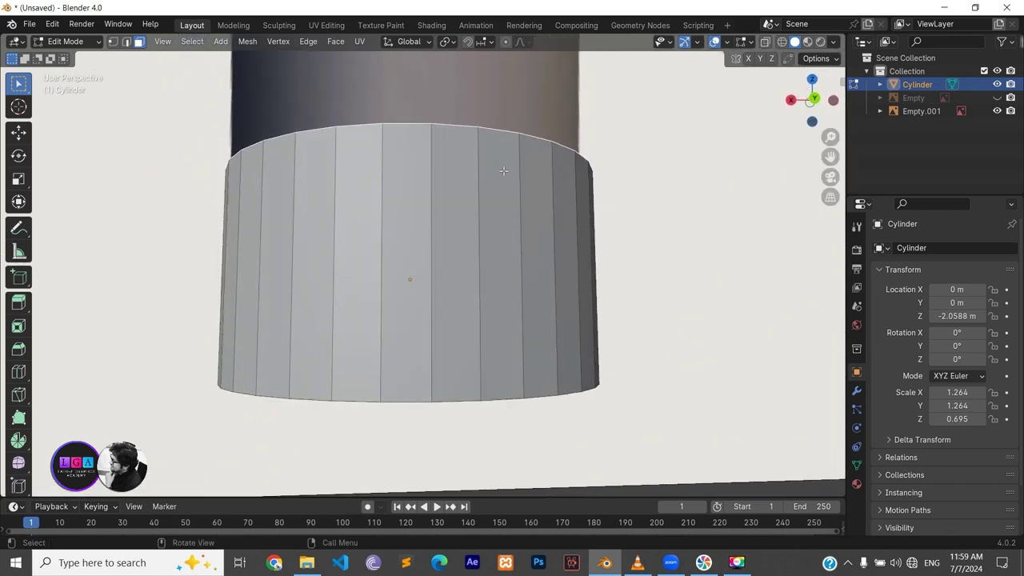
double_click(997, 111)
key("alt+z")
key("alt+z")
Select the cylinder's bottom edge loop in edge mode and return to Back Orthographic view
middle_click_drag(428, 404, 405, 326)
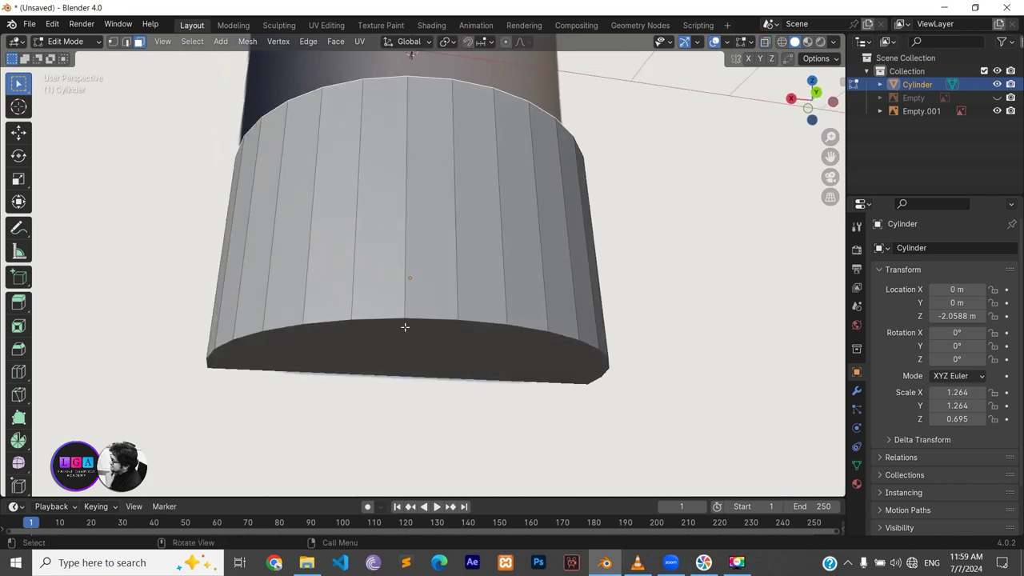
left_click(436, 319, "shift")
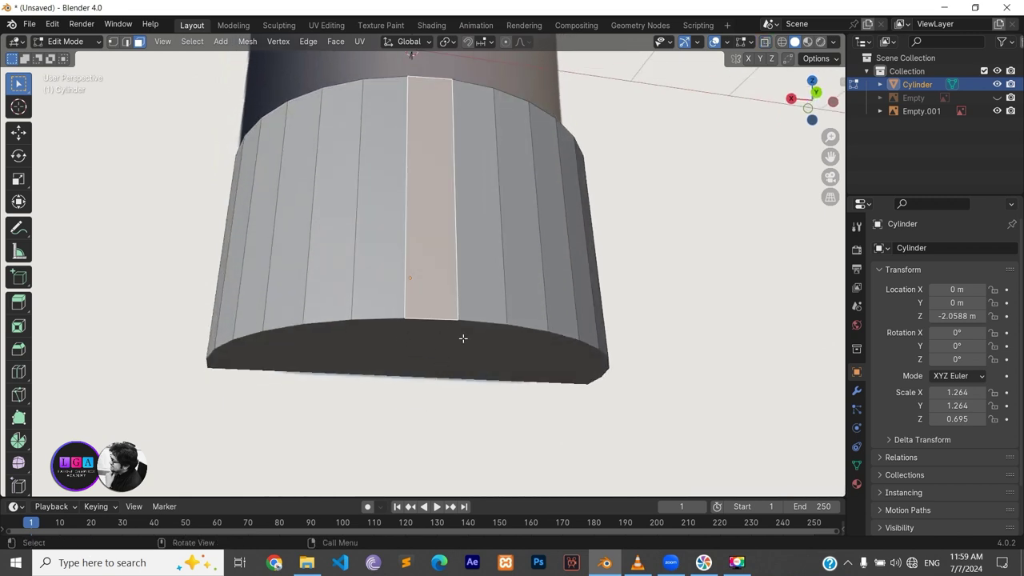
key("2")
left_click(472, 339, "alt")
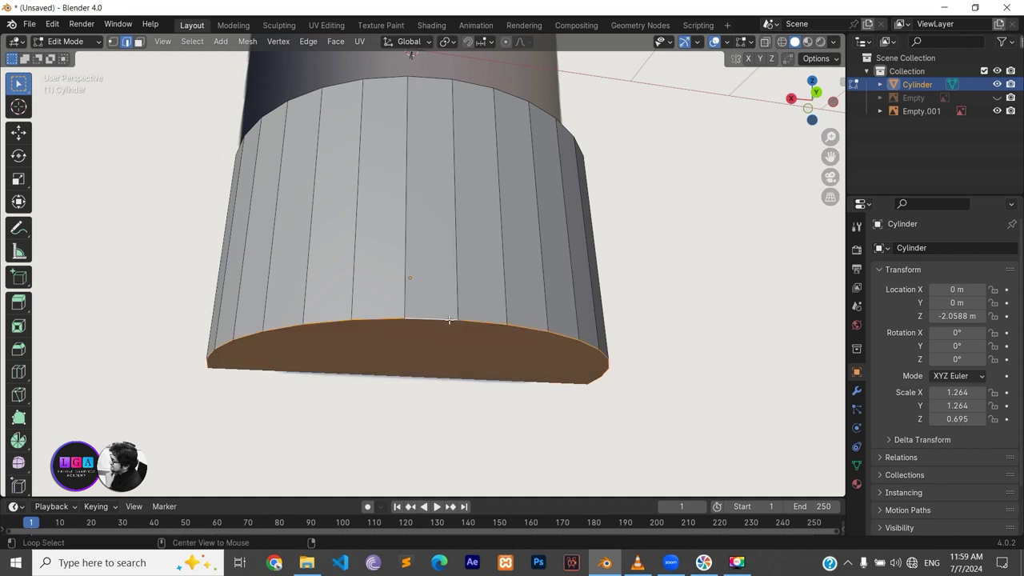
middle_click_drag(458, 346, 447, 393)
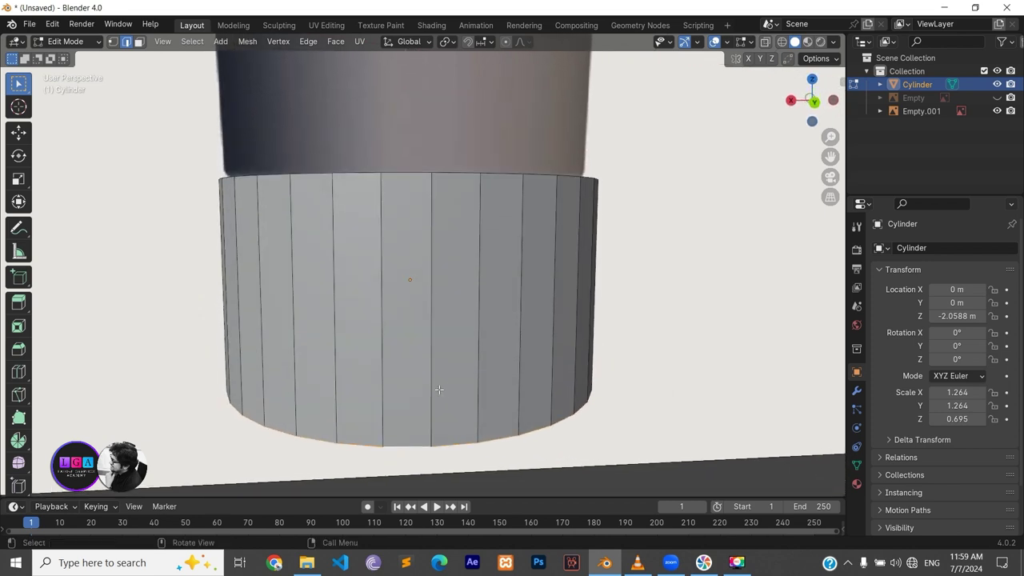
key("f")
key("ctrl+KP_7")
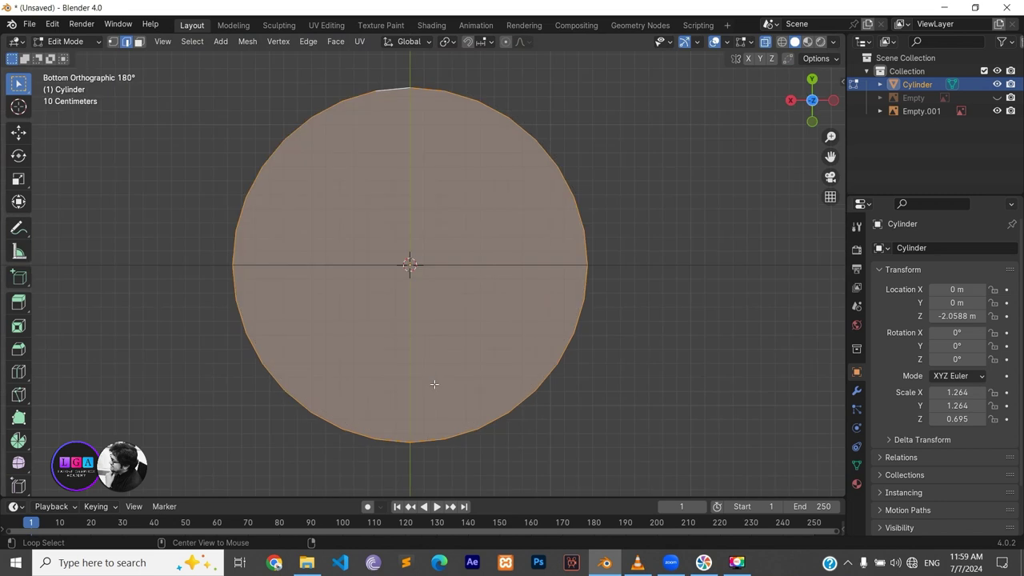
left_click(812, 80)
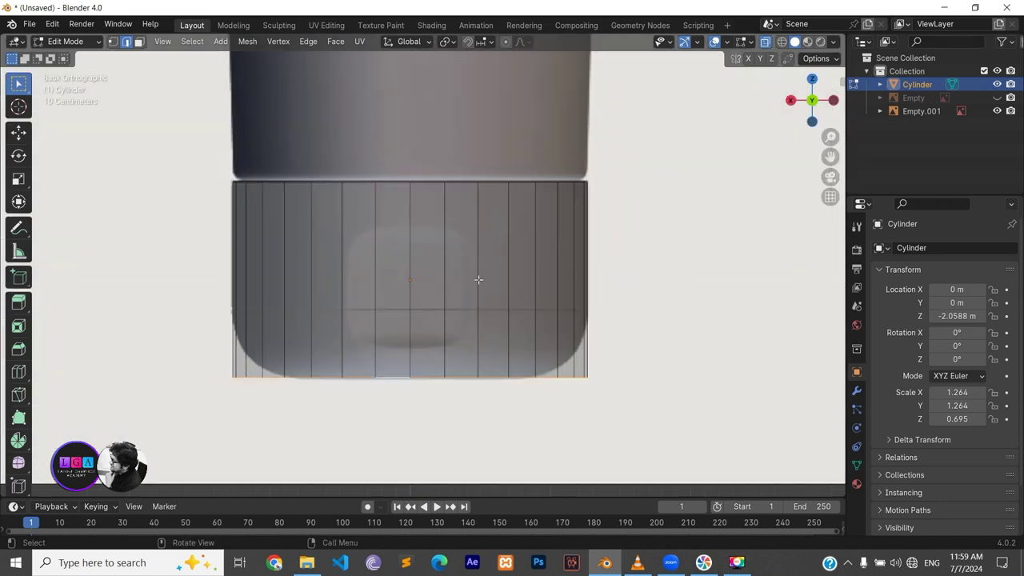
Bevel the cylinder's bottom edge loop with 5 segments for a rounded base
key("ctrl+b")
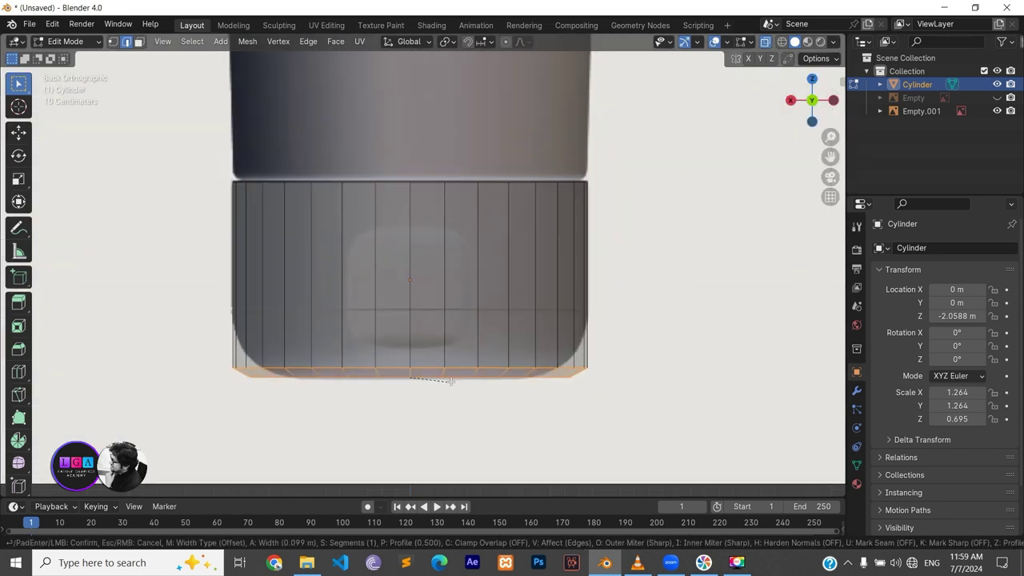
scroll(468, 364, "up", 1)
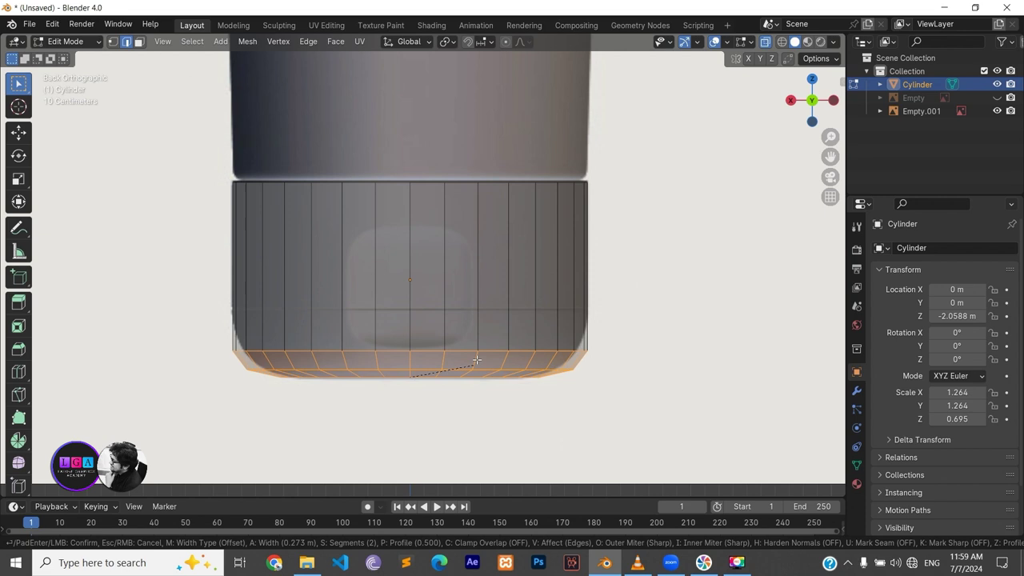
scroll(487, 342, "up", 1)
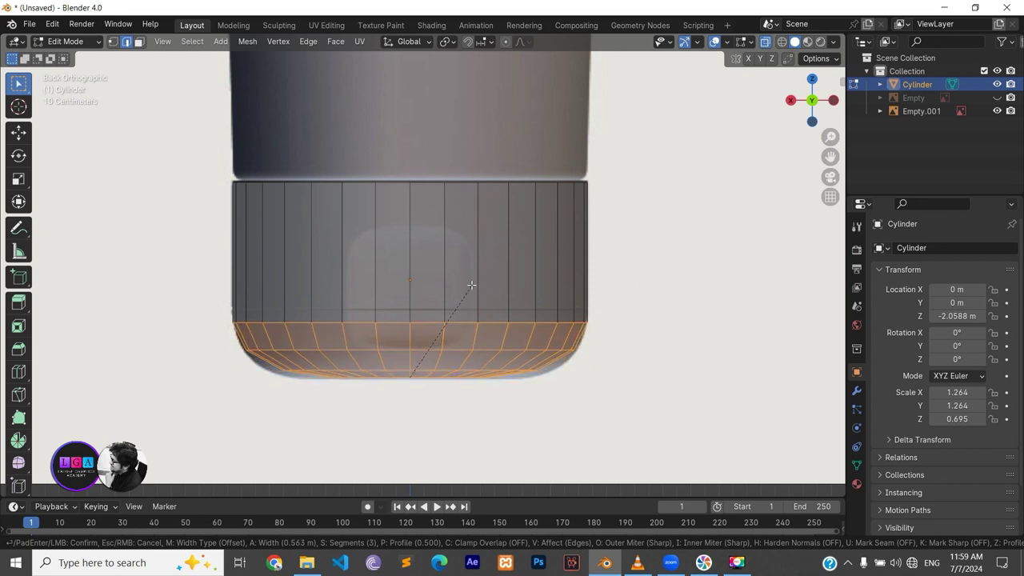
scroll(485, 286, "up", 1)
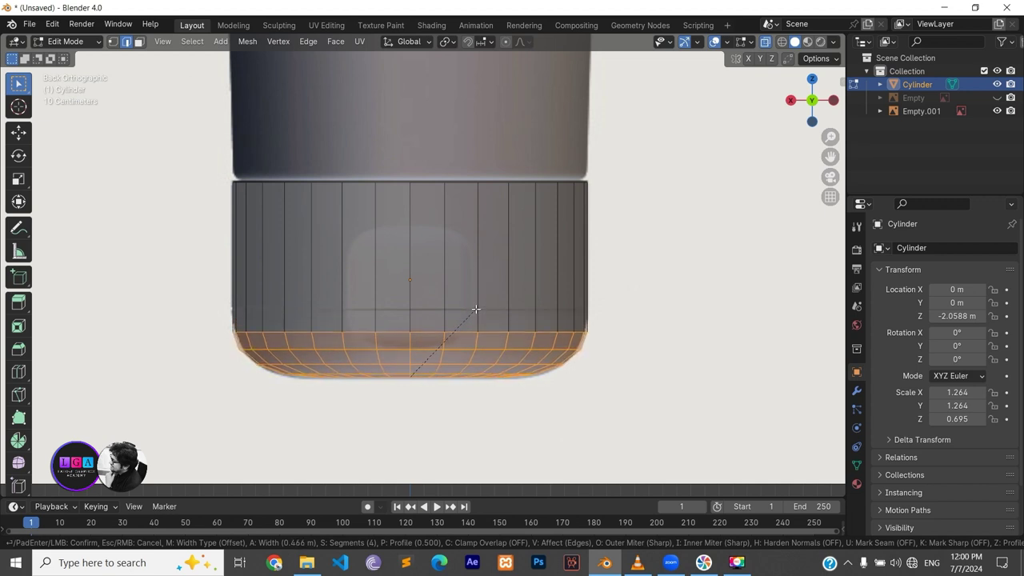
scroll(478, 305, "up", 1)
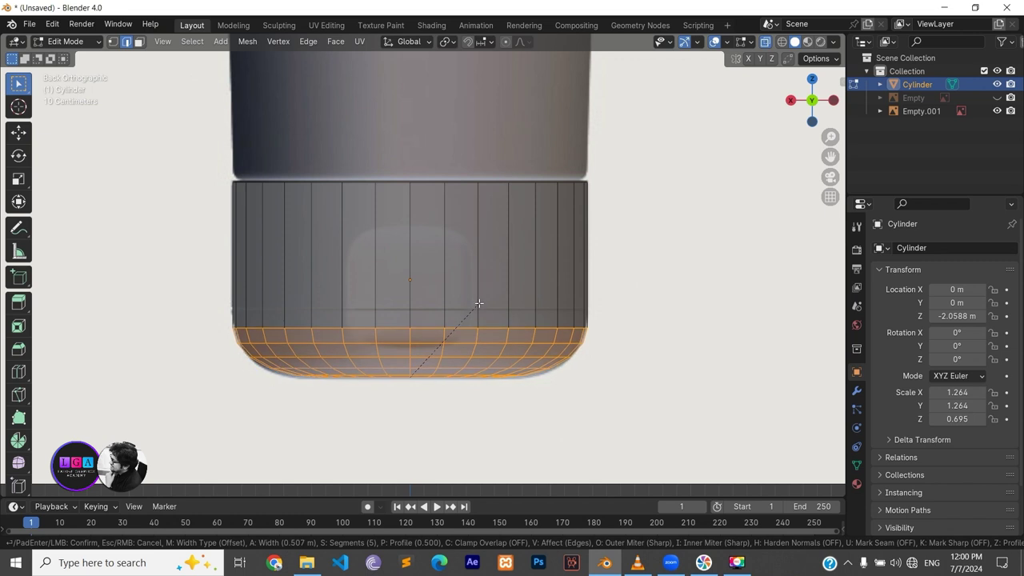
left_click(479, 304)
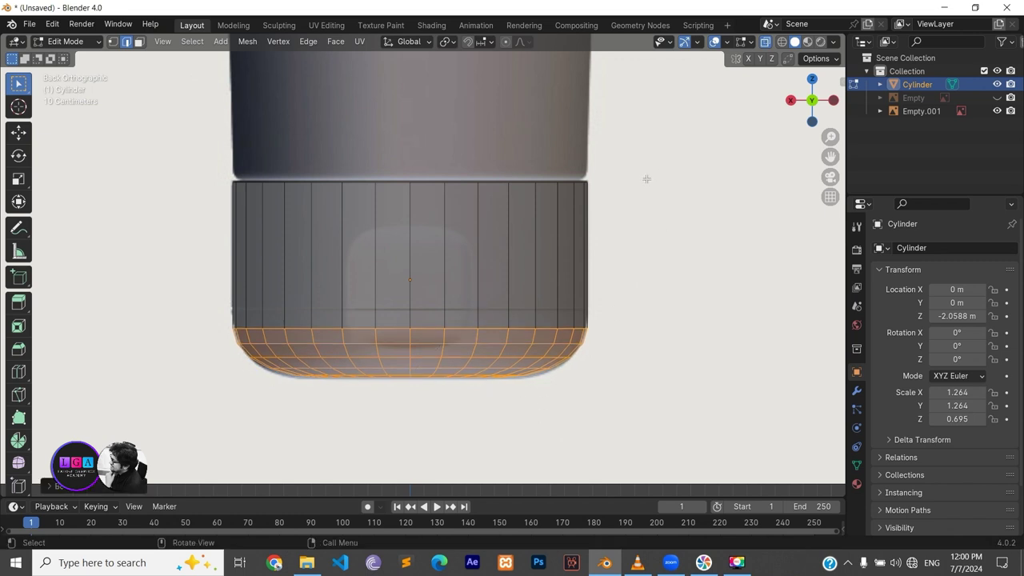
Turn off X-ray and orbit around the rounded base, returning to the straight back view
key("alt+z")
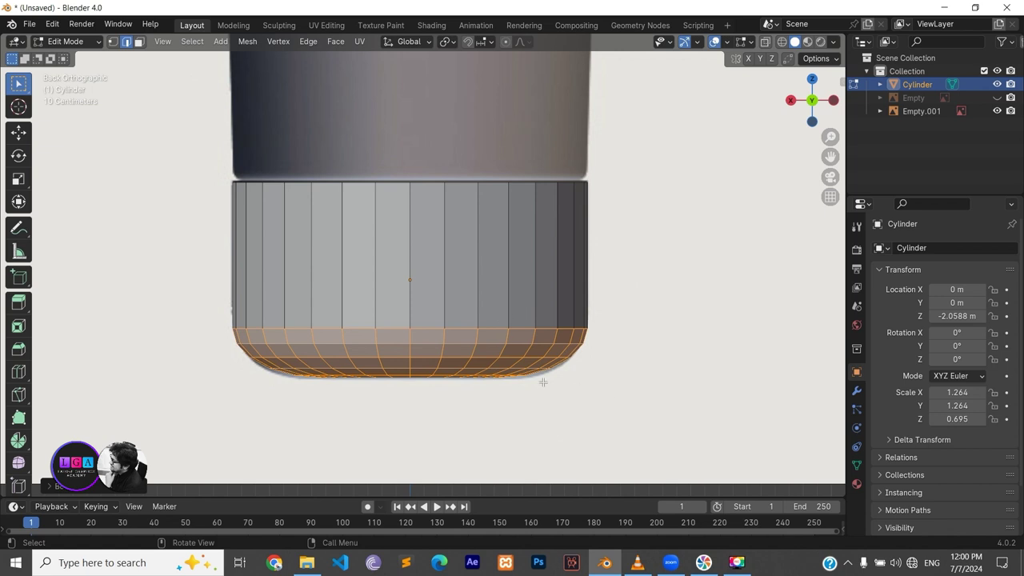
mouse_move(533, 402)
middle_mouse_down()
mouse_move(597, 384)
mouse_move(515, 398)
middle_mouse_up()
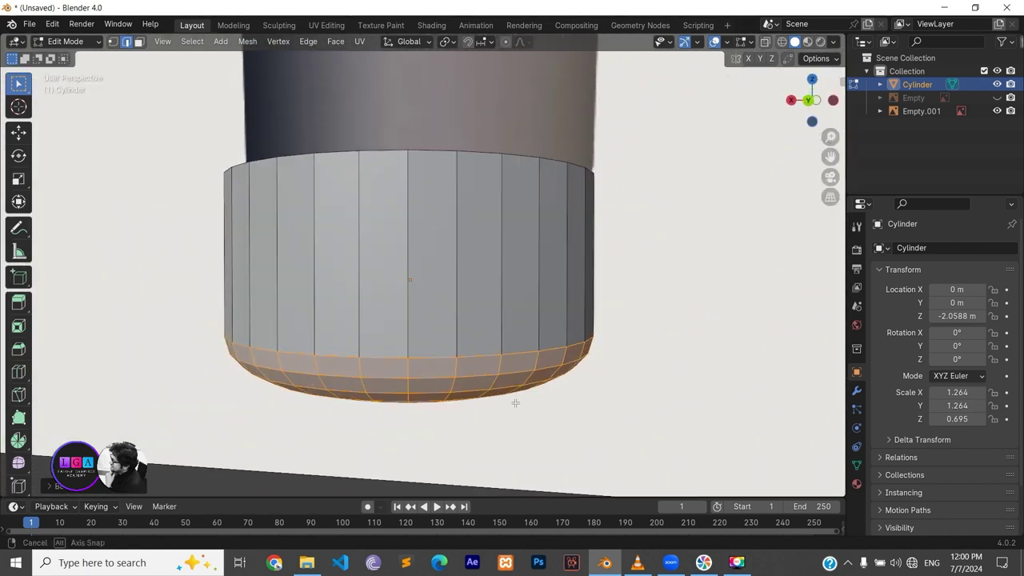
middle_click_drag(515, 398, 587, 389)
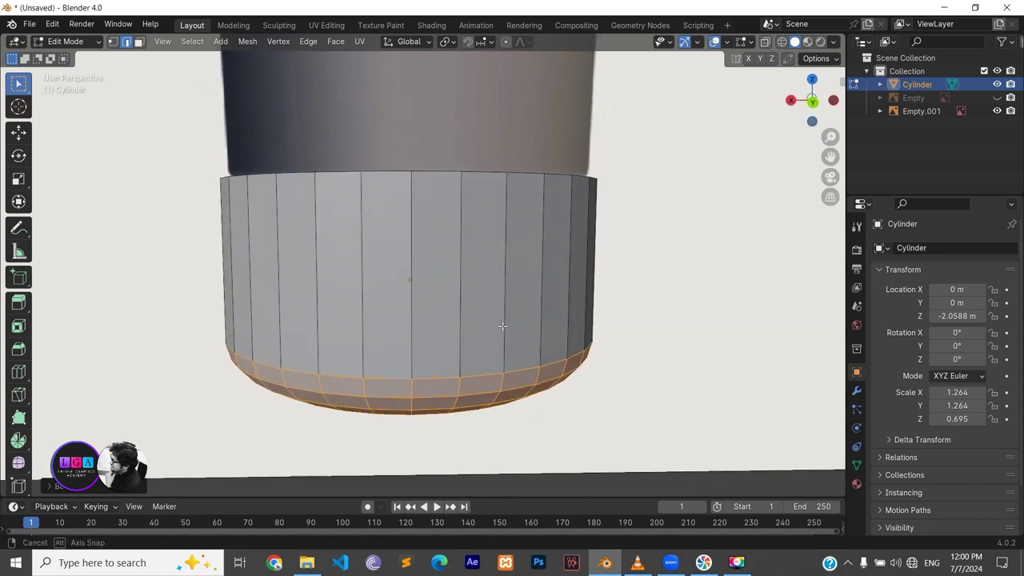
key("ctrl+z")
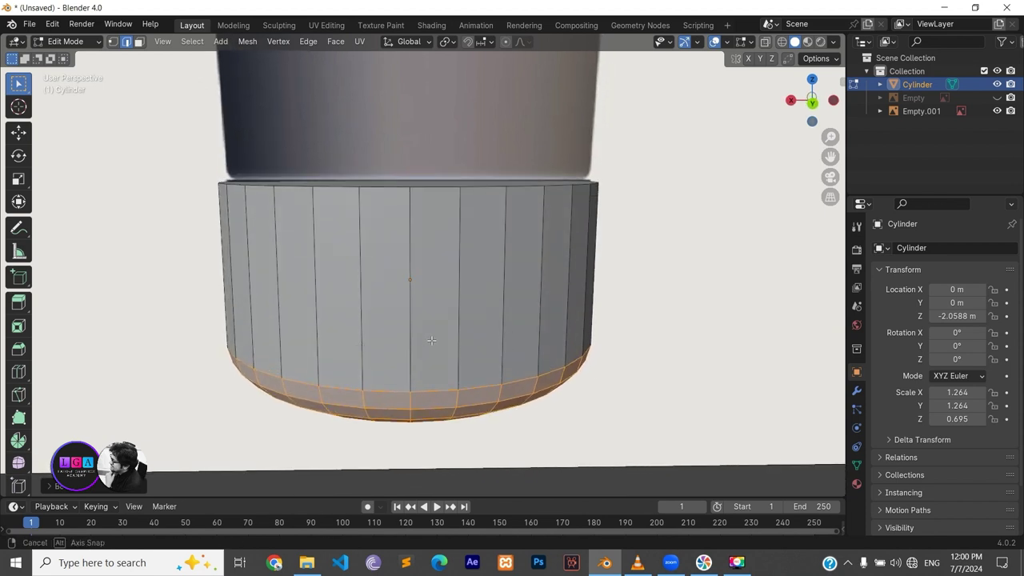
middle_click_drag(483, 335, 435, 336, "alt")
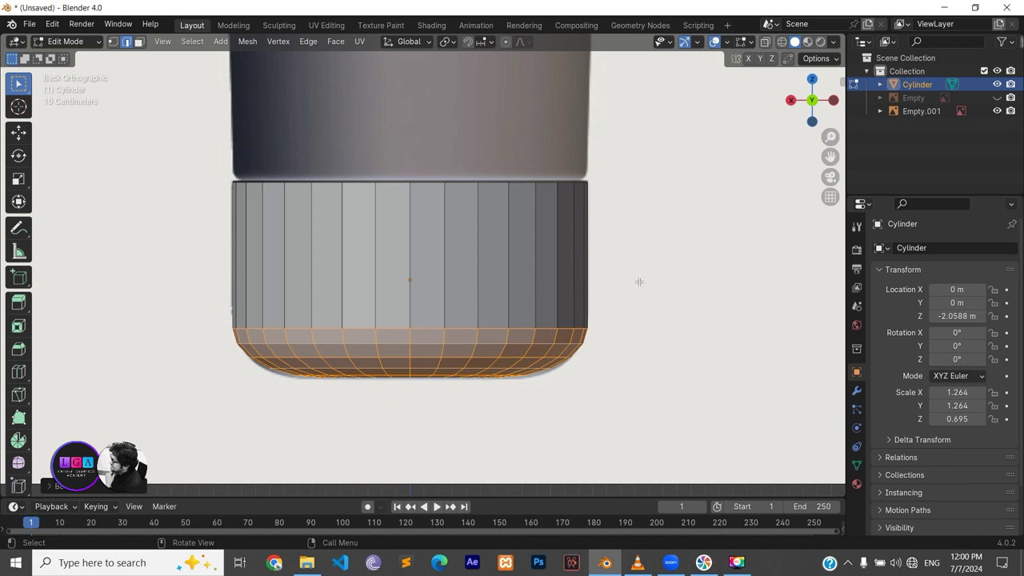
Loop-cut three horizontal edge loops around the cap without sliding them
key("Tab")
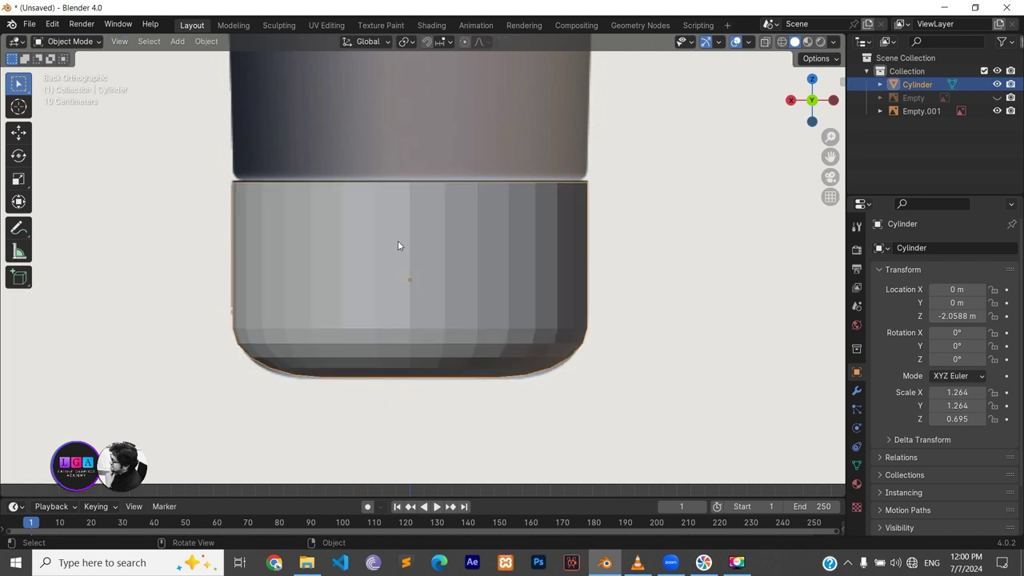
key("Tab")
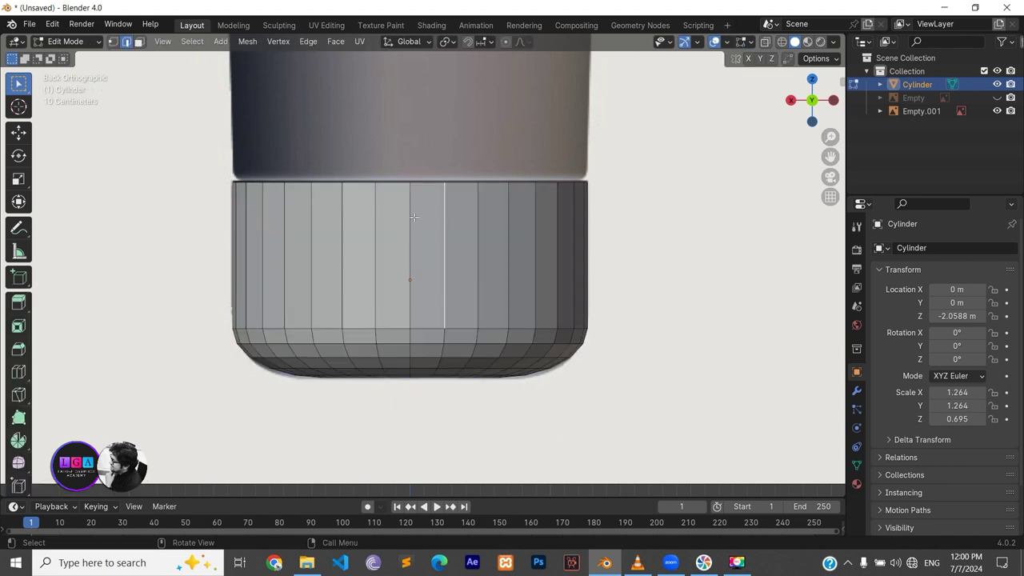
key("ctrl+r")
scroll(420, 223, "up", 1)
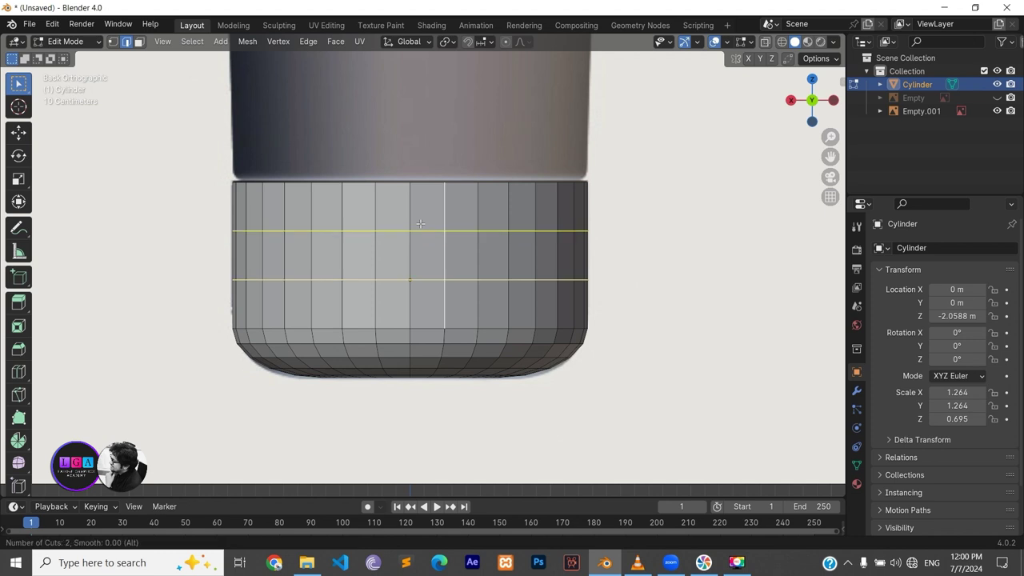
scroll(420, 223, "up", 1)
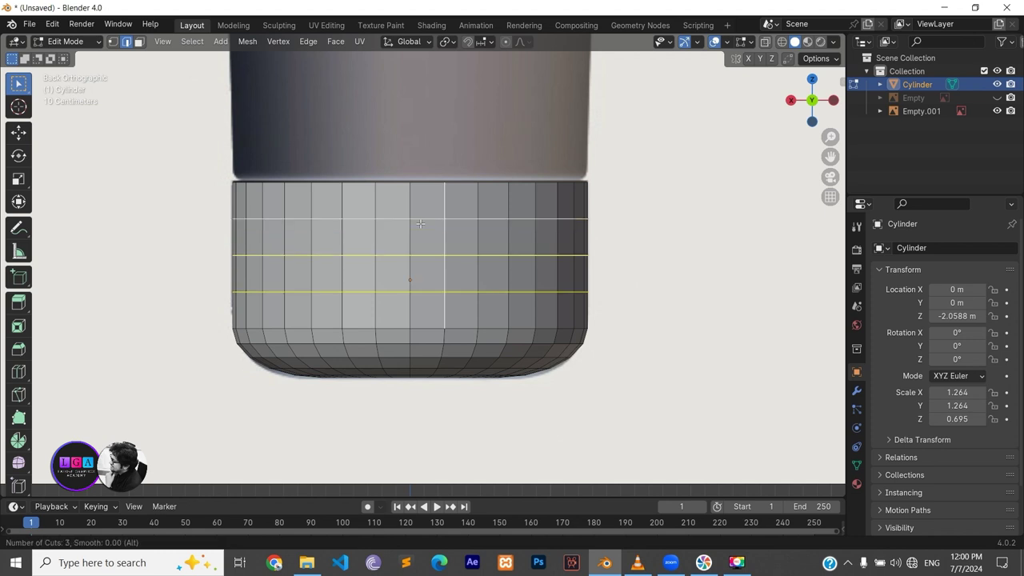
left_click(420, 223)
right_click(477, 258)
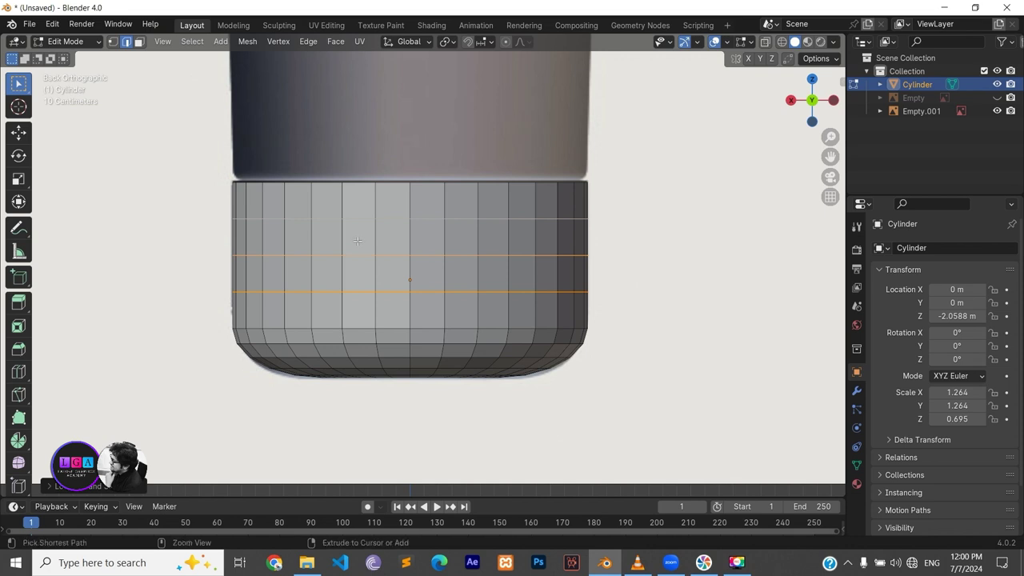
Add four more horizontal loop cuts, clear the selection and enable X-ray
key("ctrl+r")
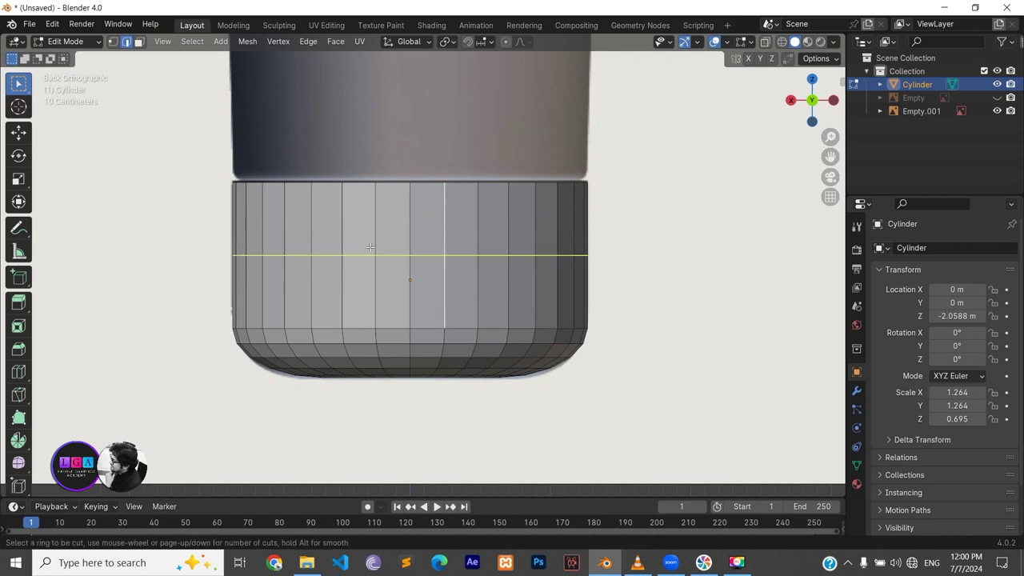
scroll(370, 247, "up", 1)
scroll(370, 247, "up", 1)
scroll(370, 247, "up", 1)
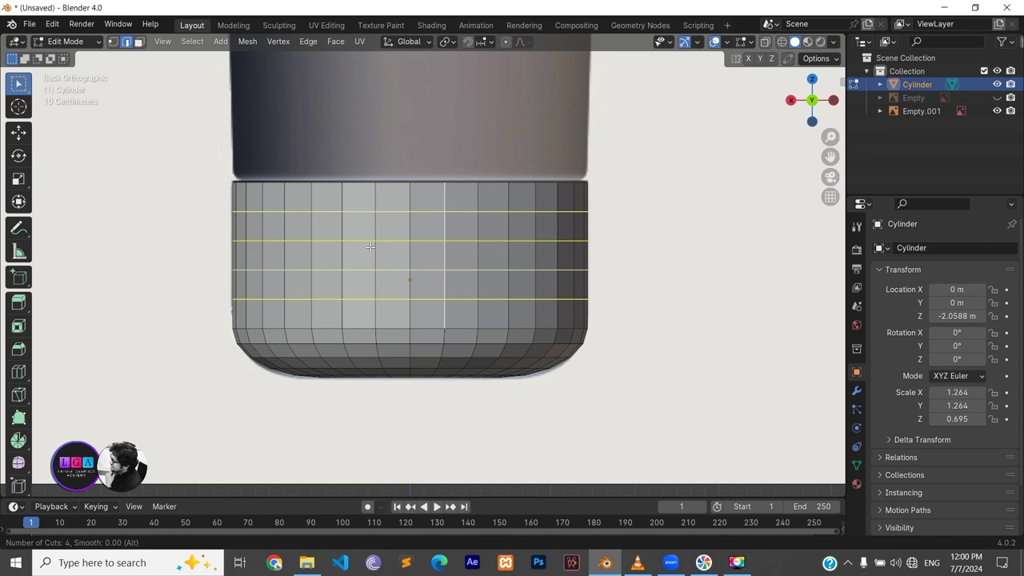
left_click(372, 244)
right_click(375, 240)
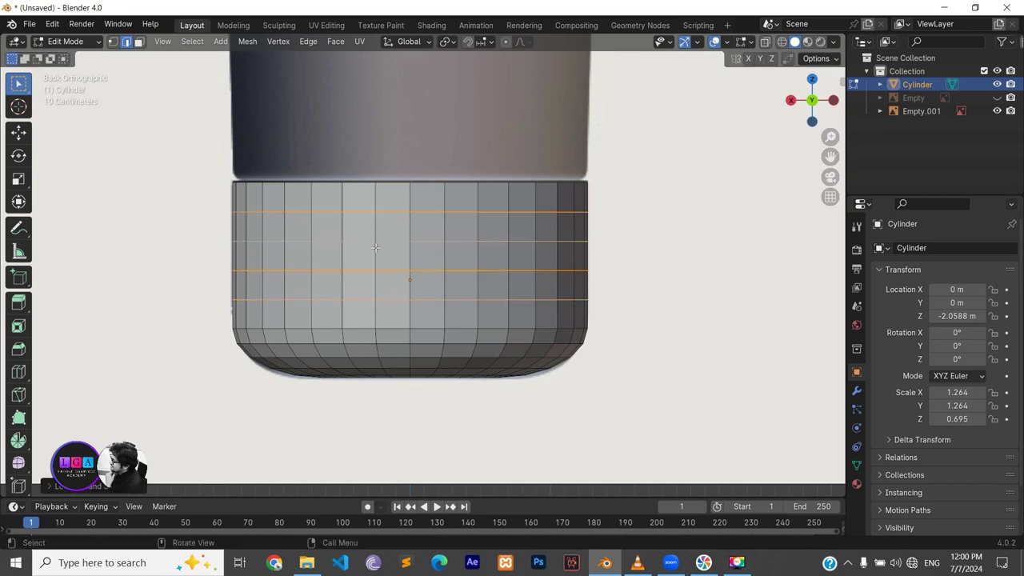
left_click(642, 294)
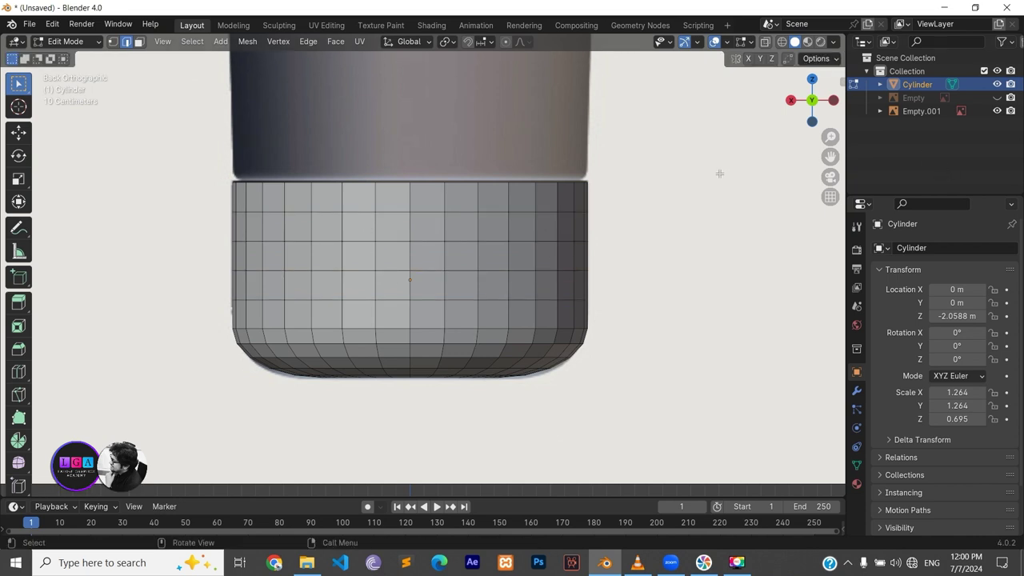
key("alt+z")
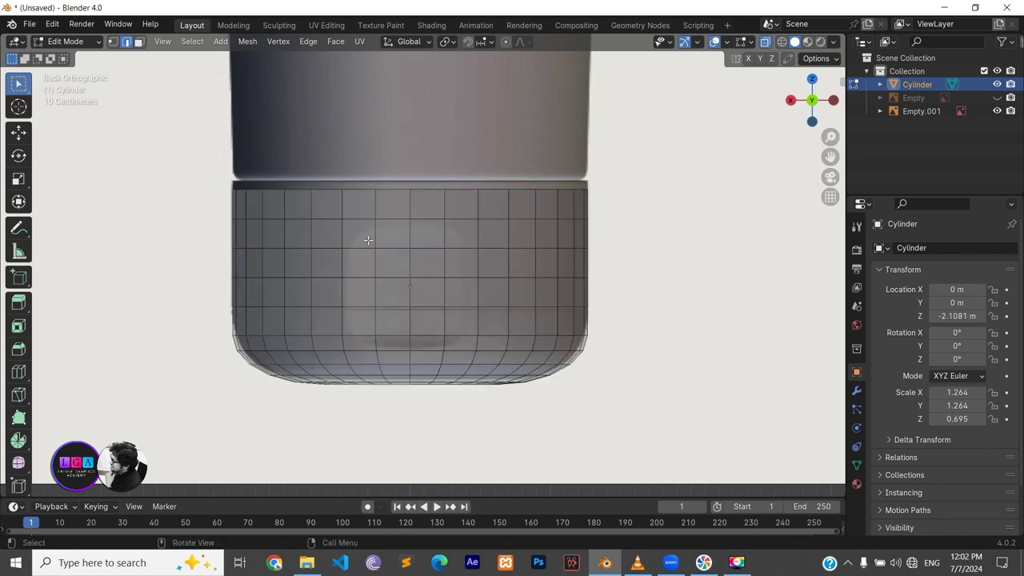
In face mode, select the block of front faces between two corner faces
key("3")
left_click(364, 238)
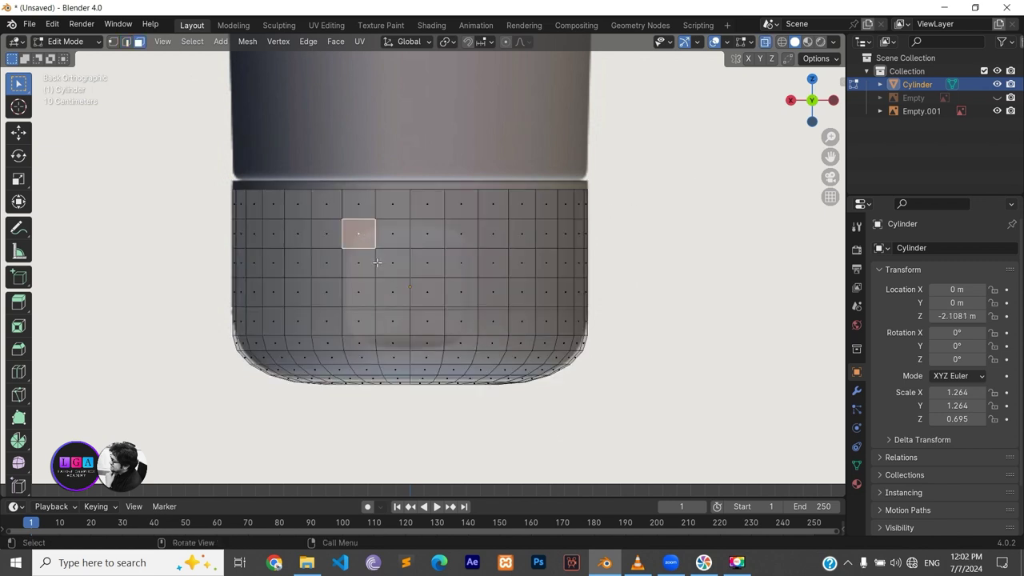
left_click(469, 326, "shift")
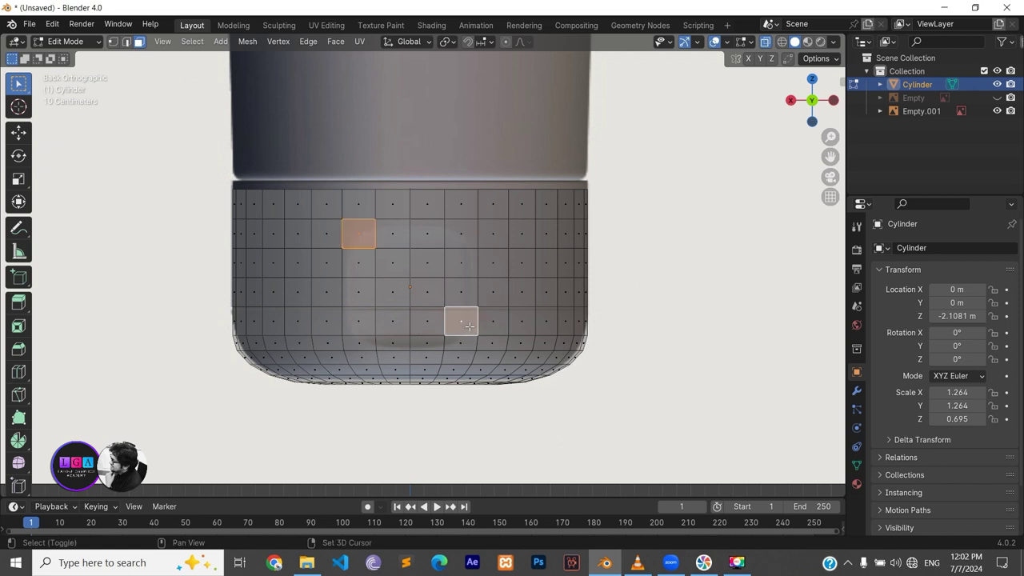
key("alt+a")
left_click(358, 231)
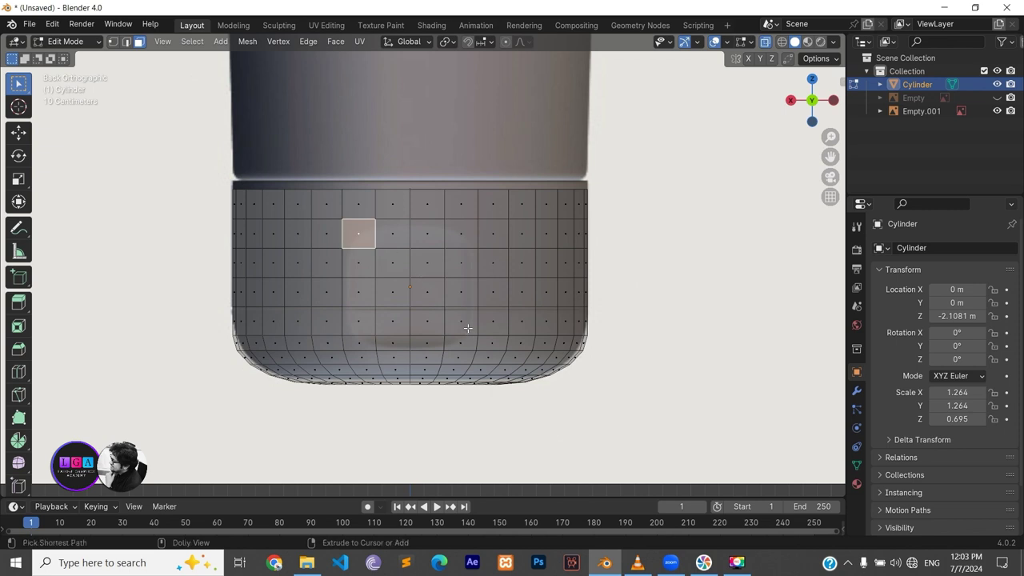
left_click(468, 327, "ctrl+shift")
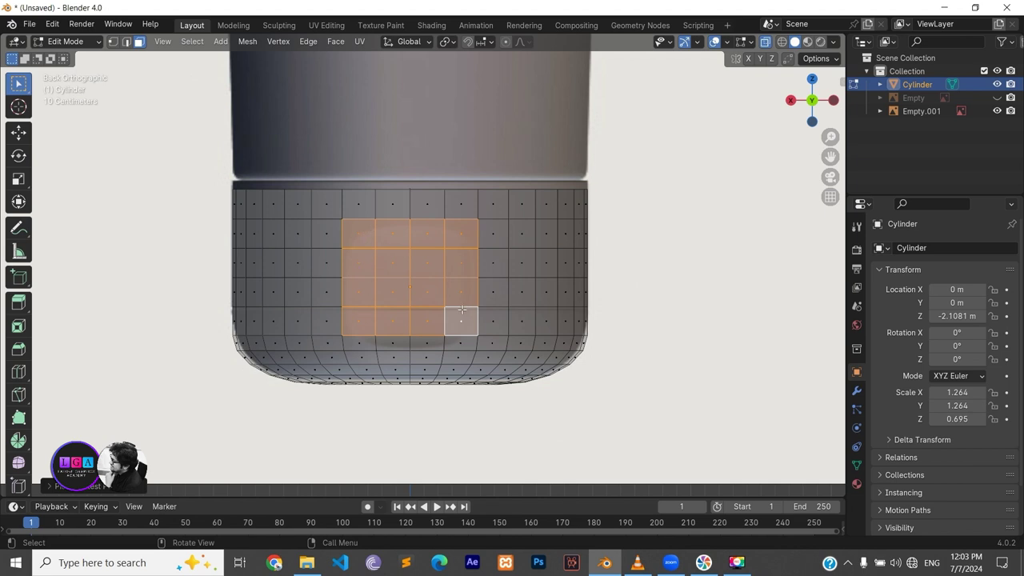
Extend the panel selection with the four bottom-row faces and begin insetting them
left_click(360, 345, "shift")
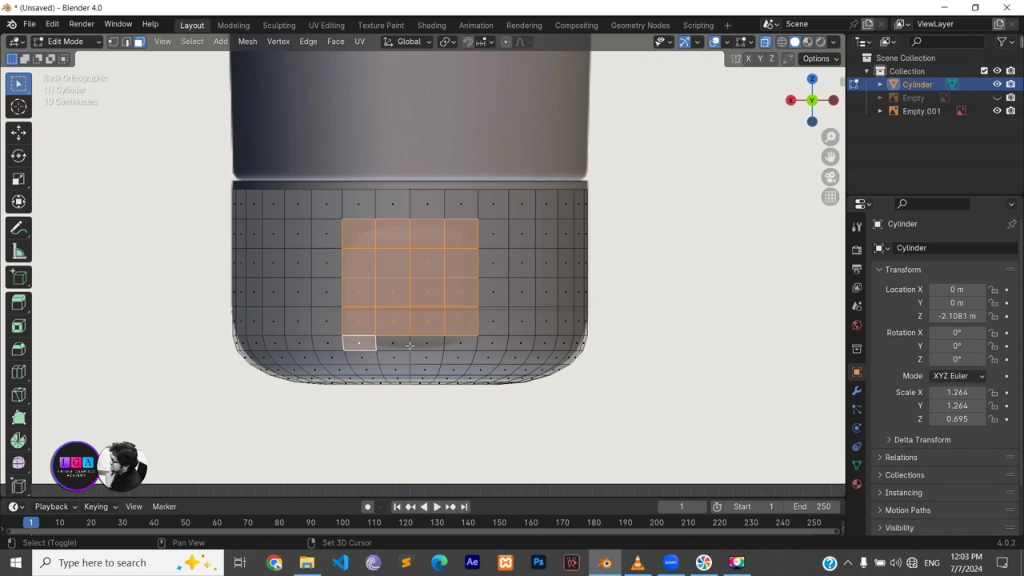
left_click(408, 346, "shift")
left_click(443, 345, "shift")
left_click(465, 345, "shift")
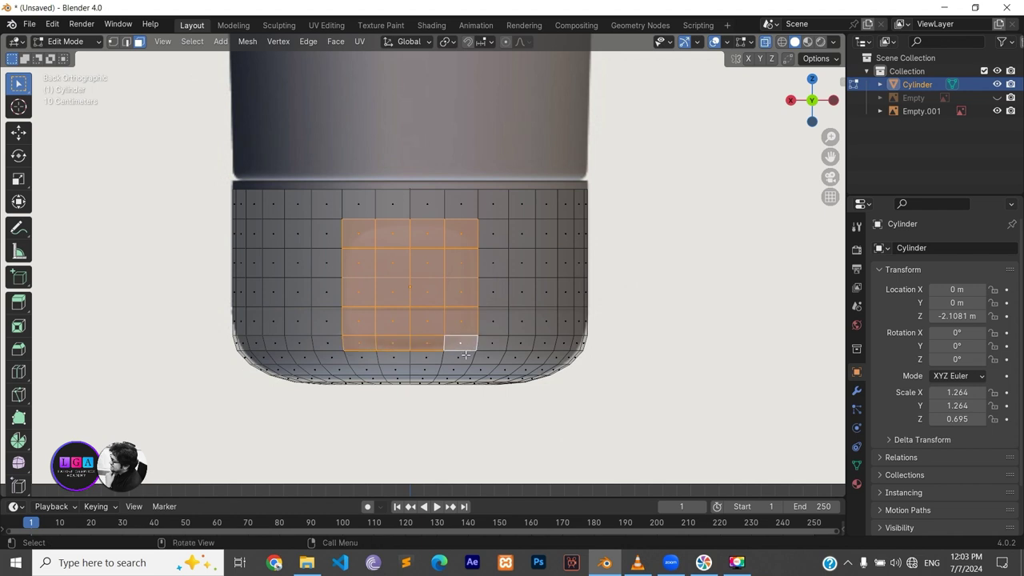
key("i")
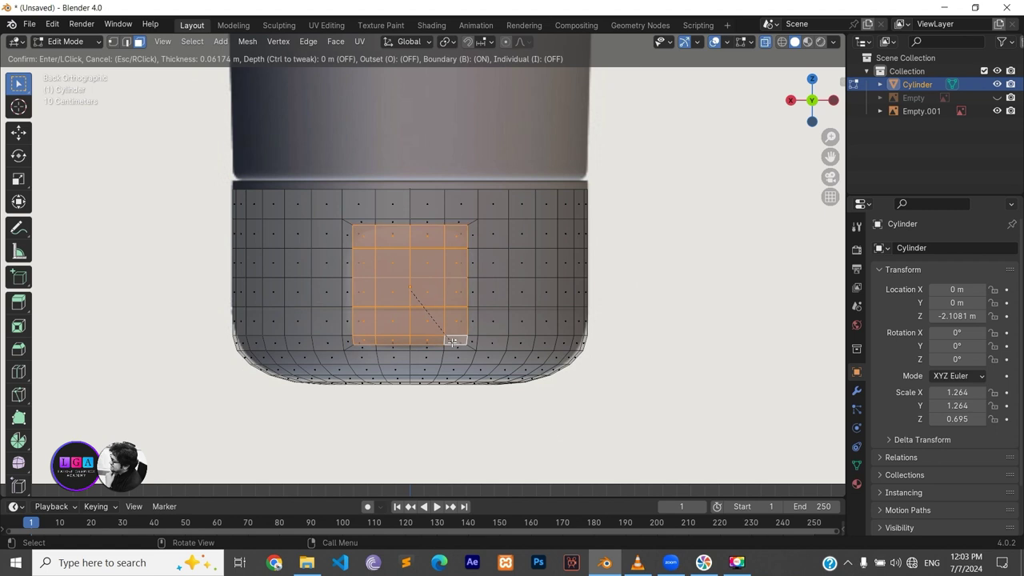
Confirm the inset panel border, deselect, and inspect it in solid display
left_click(453, 344)
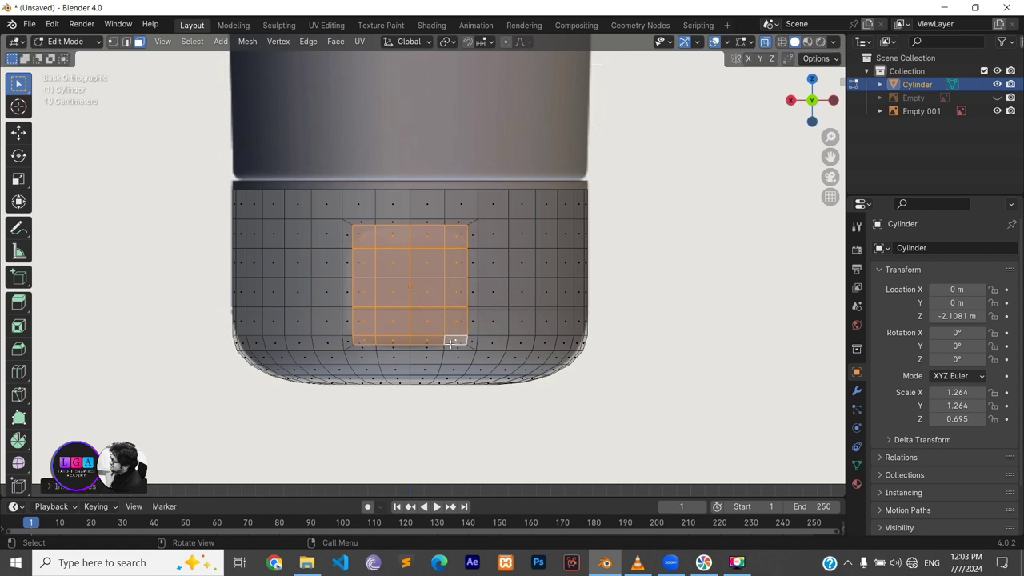
left_click(660, 230)
key("alt+z")
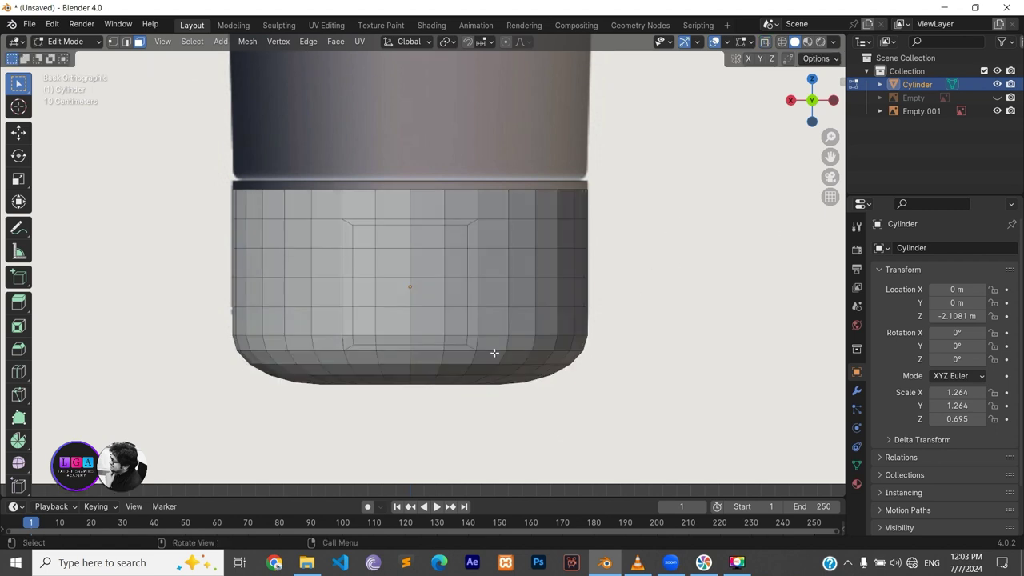
mouse_move(494, 353)
middle_mouse_down()
mouse_move(549, 341)
mouse_move(389, 240)
middle_mouse_up()
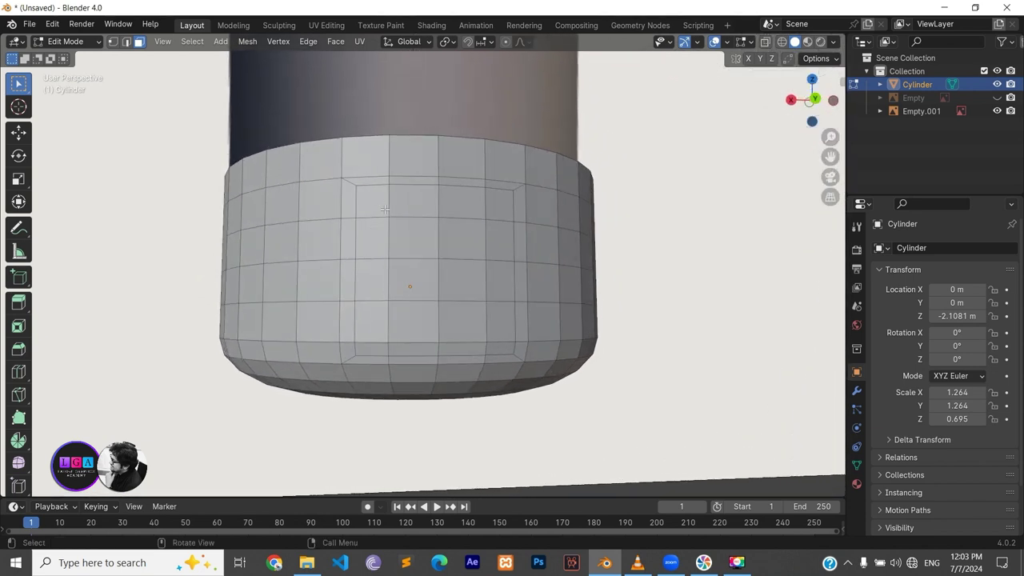
Select the upper panel face, enable X-ray and hide the Cylinder to view the reference photo
left_click(385, 208)
left_click(500, 348, "shift")
left_click(448, 228)
left_click(384, 208)
key("alt+z")
middle_click_drag(350, 304, 357, 190)
left_click(997, 85)
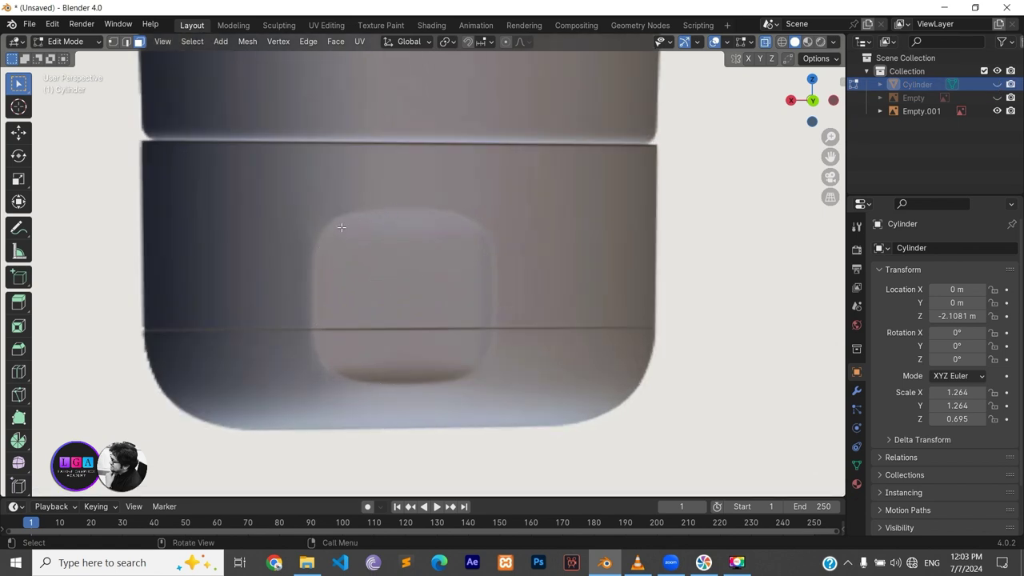
Unhide the Cylinder in solid display and select the block of faces inside the panel
left_click(997, 85)
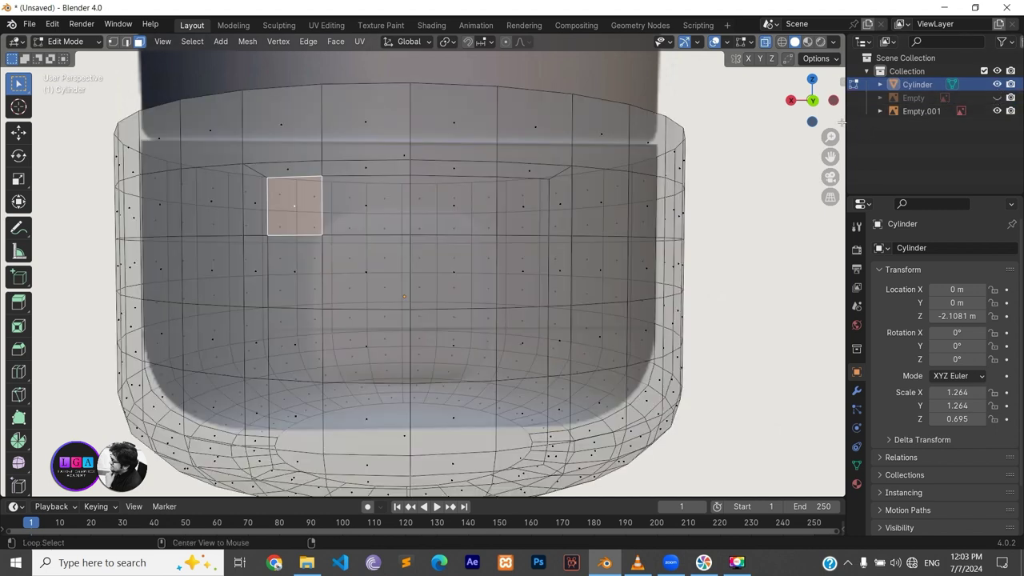
key("alt+z")
left_click(359, 218)
left_click(428, 217)
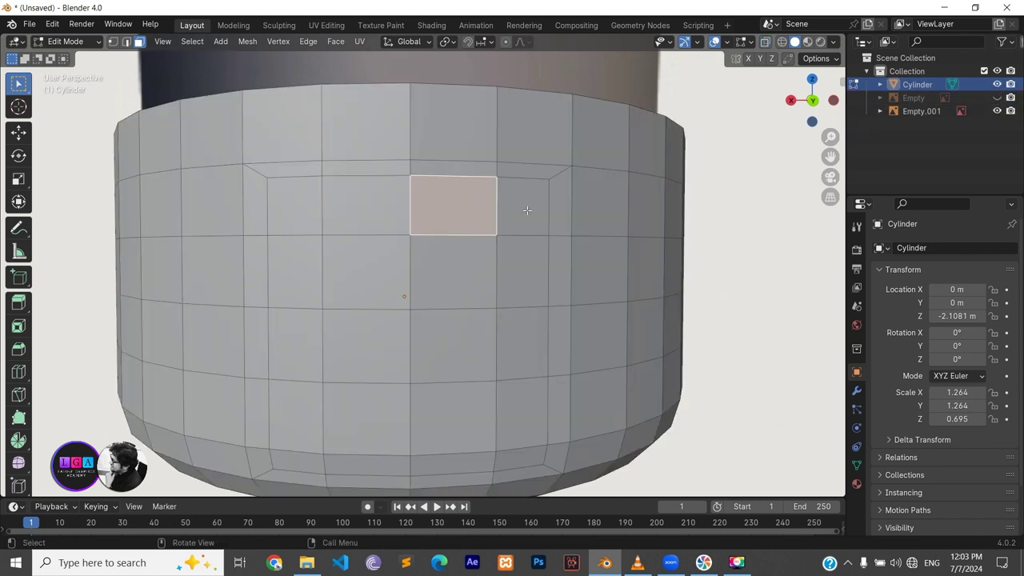
left_click(527, 212)
left_click(308, 226)
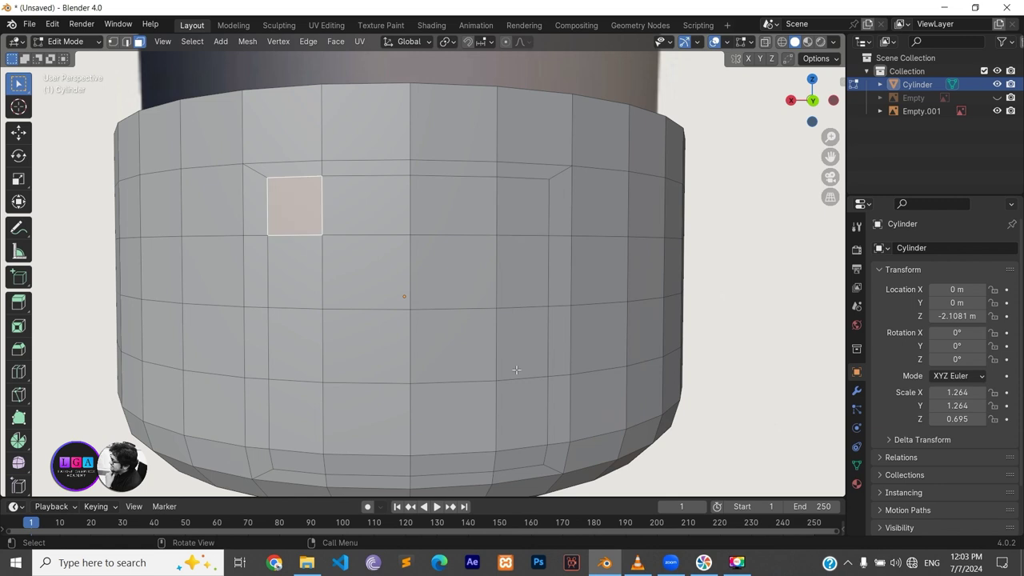
left_click(525, 454, "ctrl+shift")
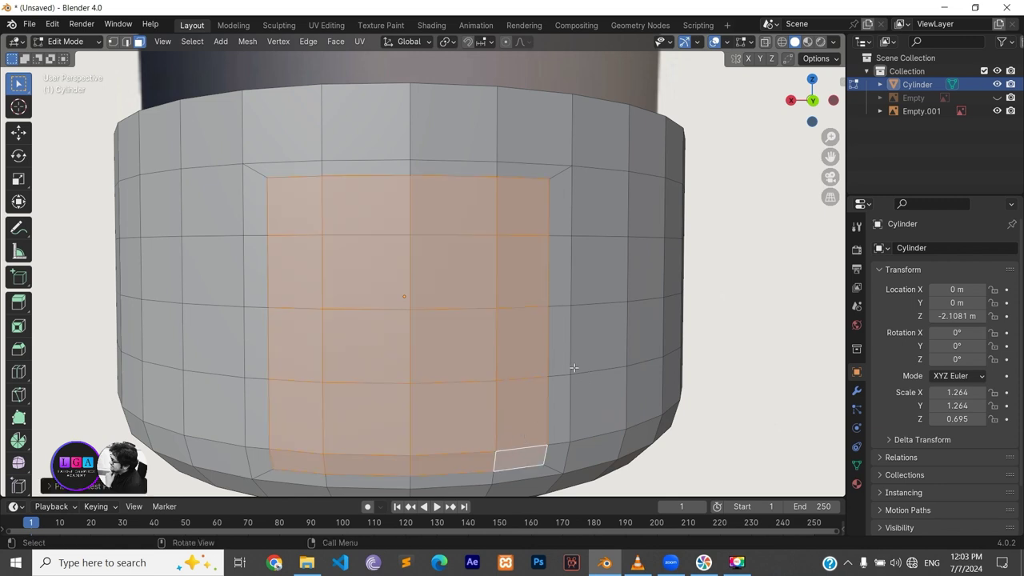
Switch to the back view, select the panel's upper-left corner face and start the Knife tool
left_click(814, 102)
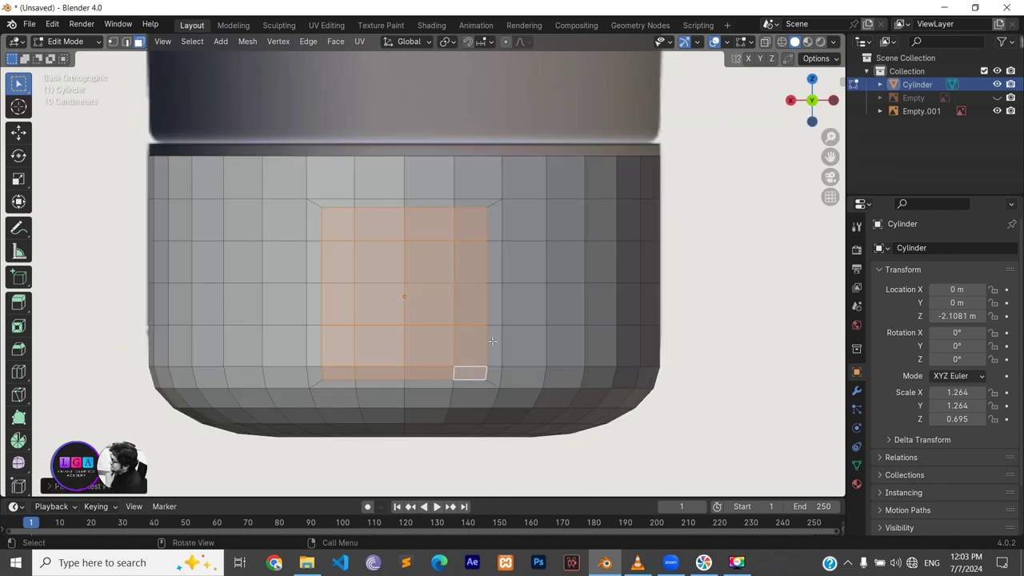
left_click(360, 253)
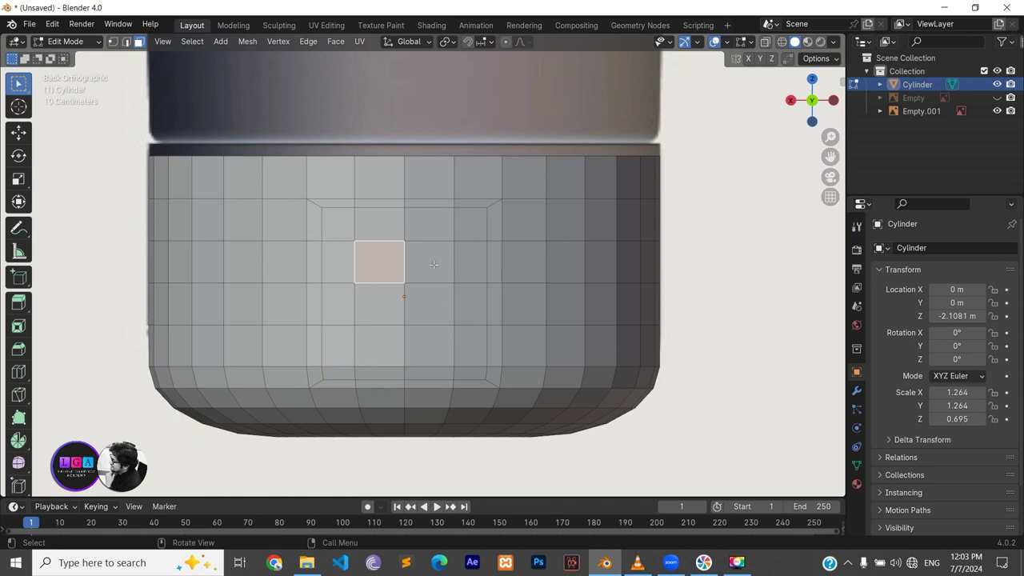
left_click(331, 228)
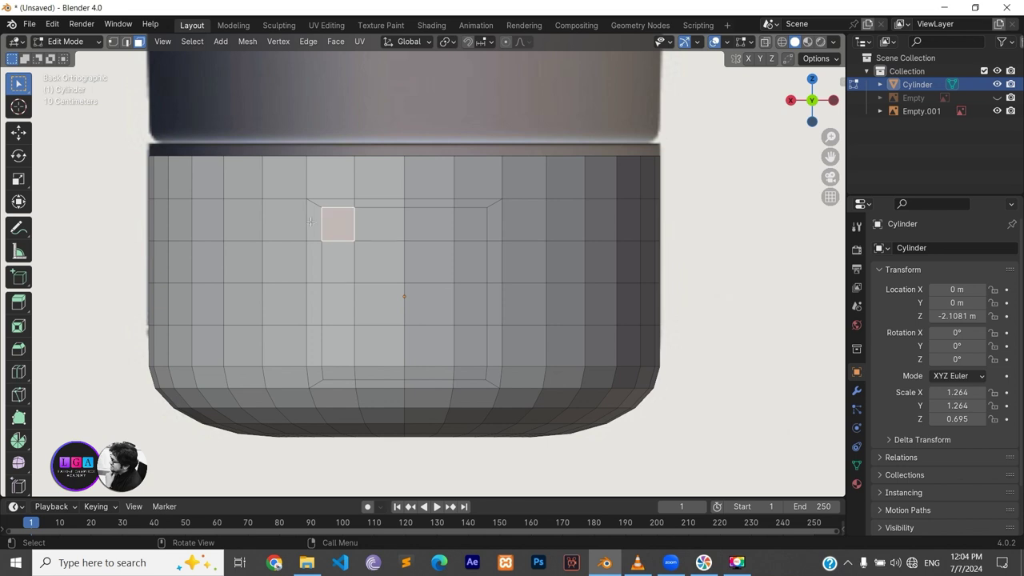
scroll(373, 256, "up", 1)
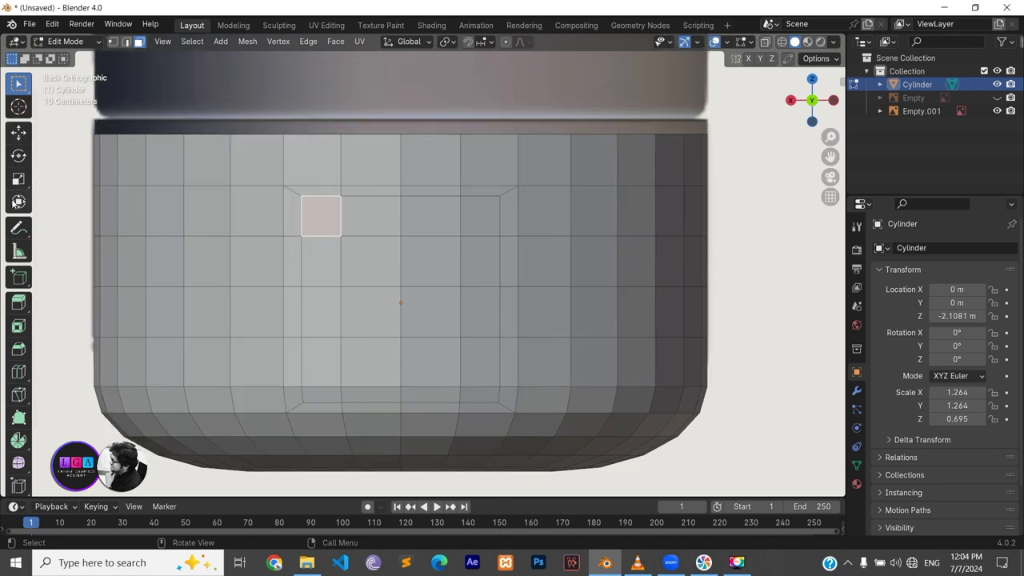
key("k")
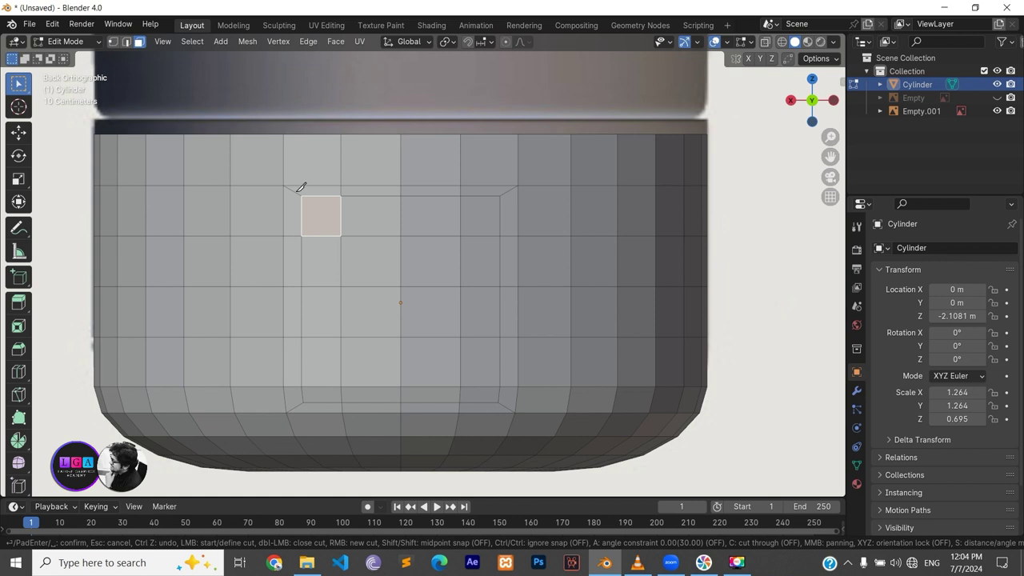
Cancel the knife cut and add a Mirror modifier to the Cylinder cap
key("Escape")
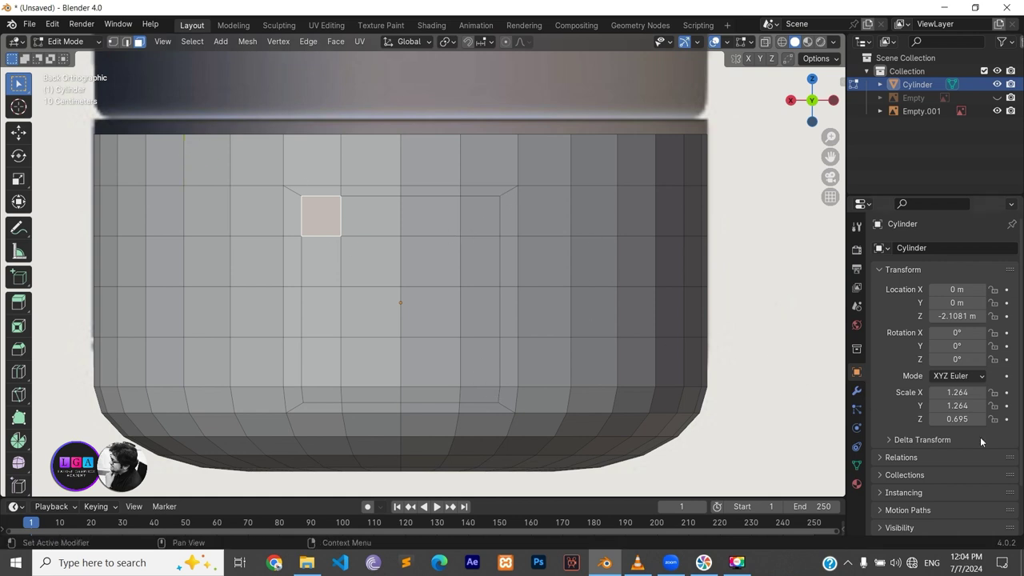
left_click(857, 392)
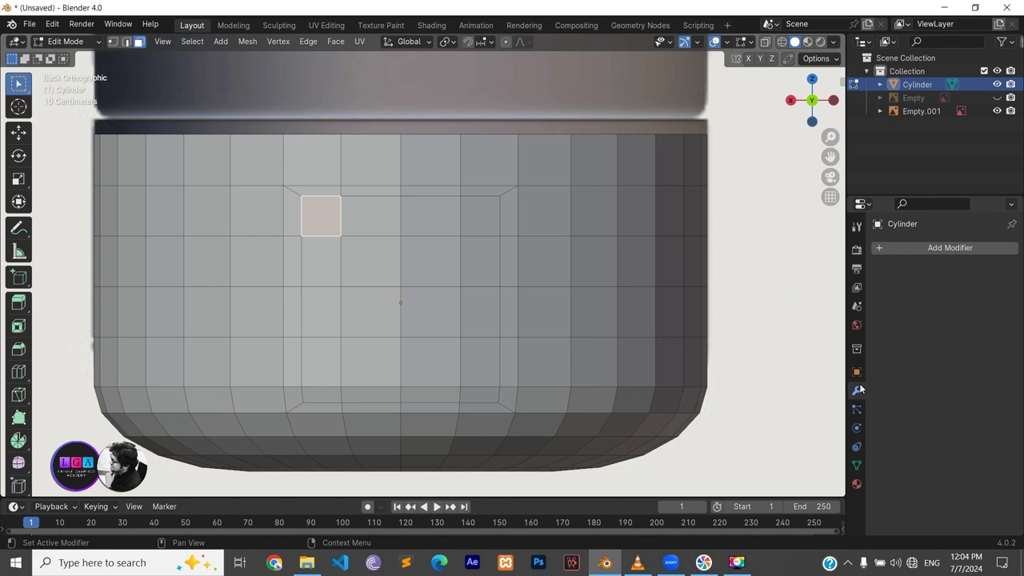
left_click(951, 250)
mouse_move(893, 252)
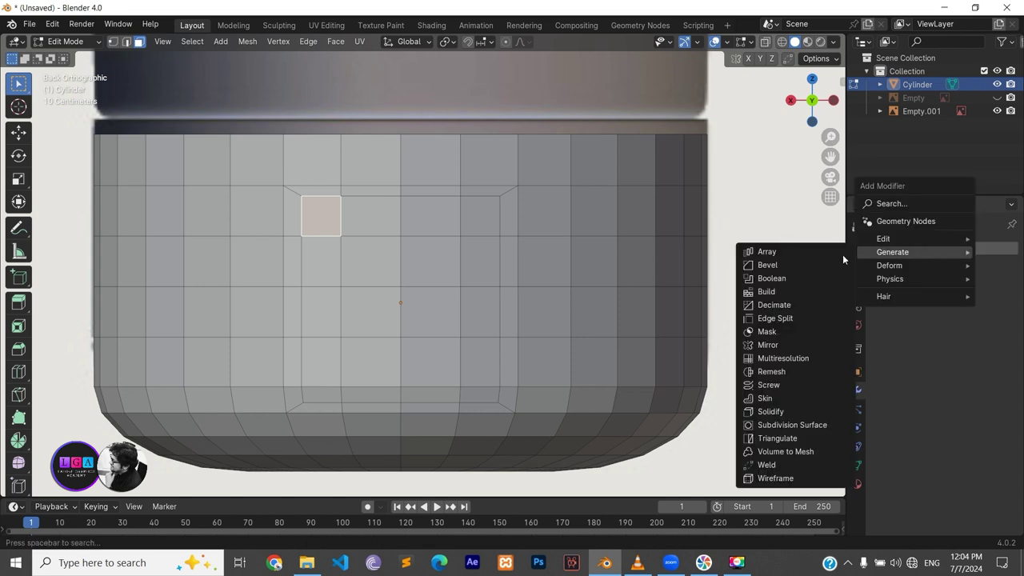
left_click(782, 344)
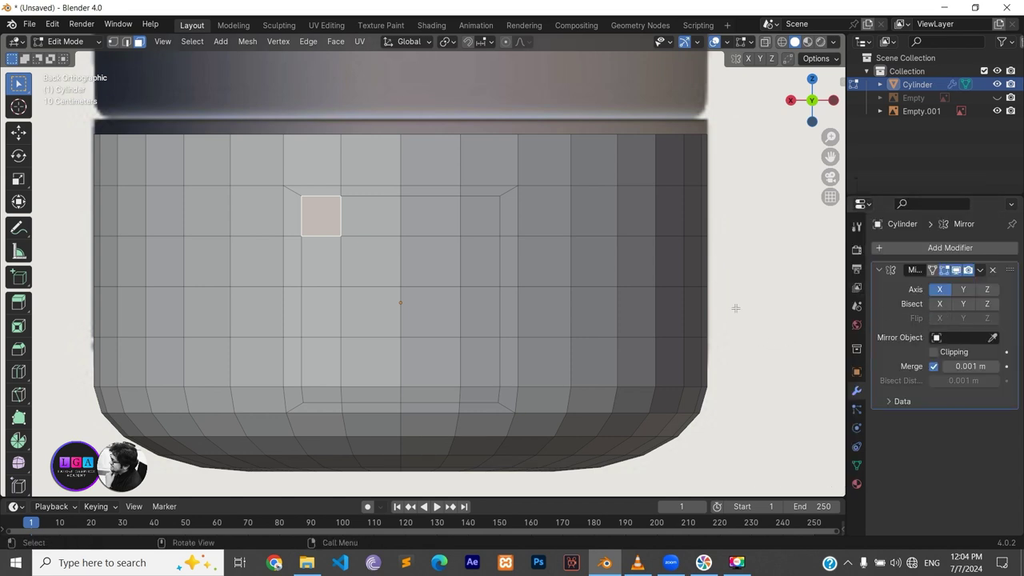
Enable Bisect on the X axis in the Mirror modifier
scroll(269, 183, "down", 5)
scroll(312, 208, "down", 3)
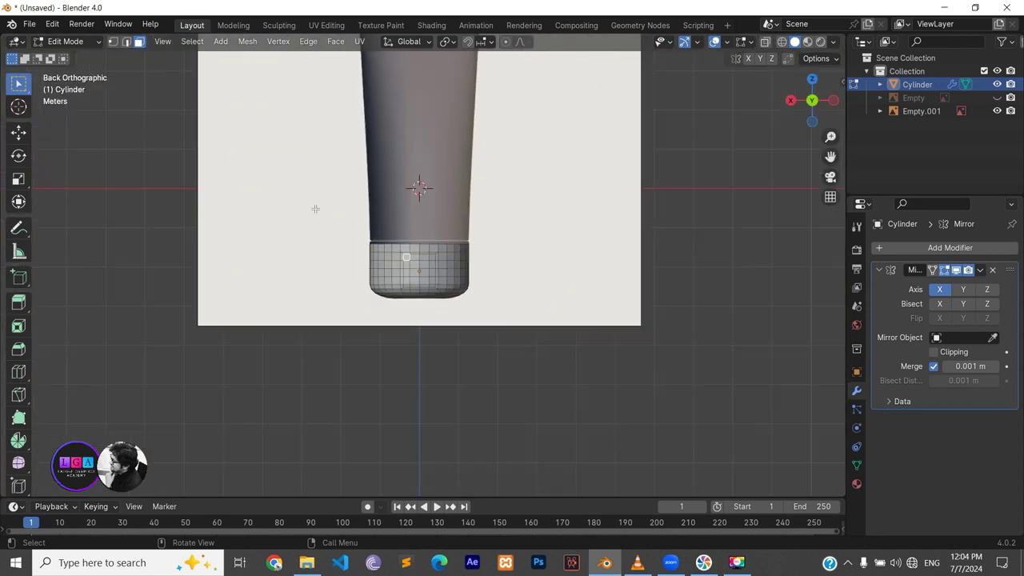
left_click(941, 306)
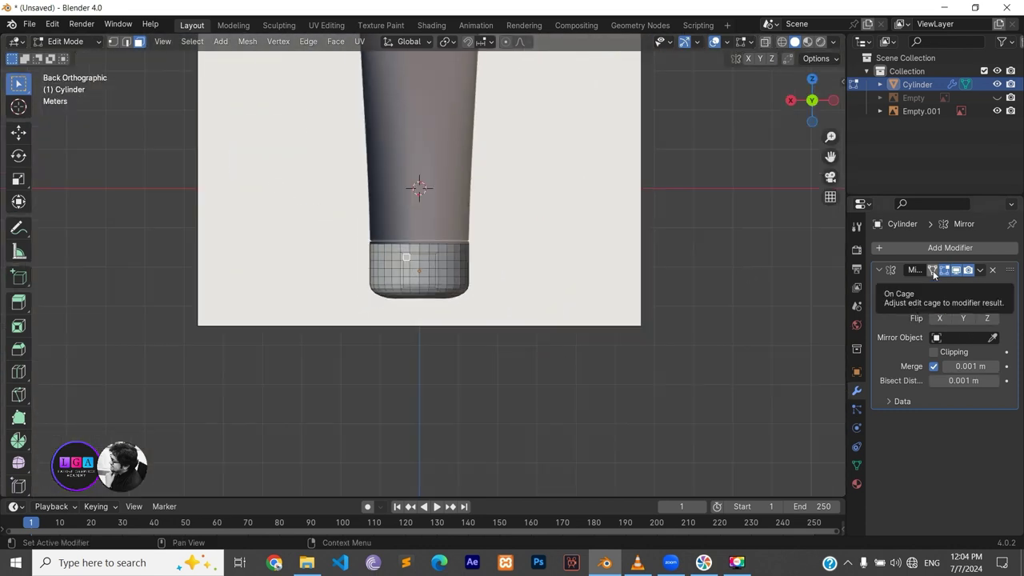
Zoom in on the two selected faces and start extruding them along their normals
scroll(507, 281, "up", 4)
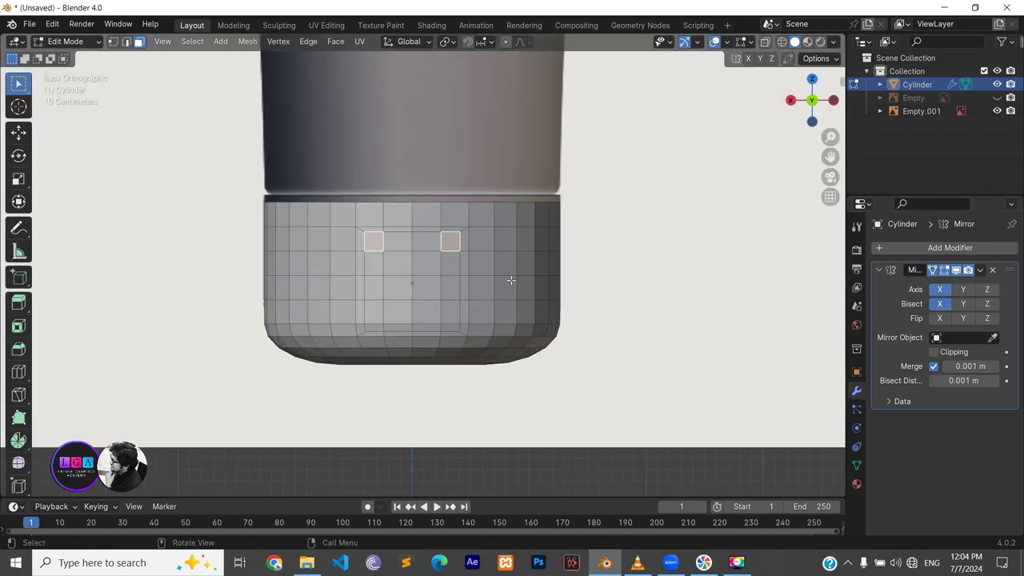
scroll(480, 256, "up", 3)
scroll(467, 232, "up", 4)
key("ctrl+z")
key("ctrl+shift+z")
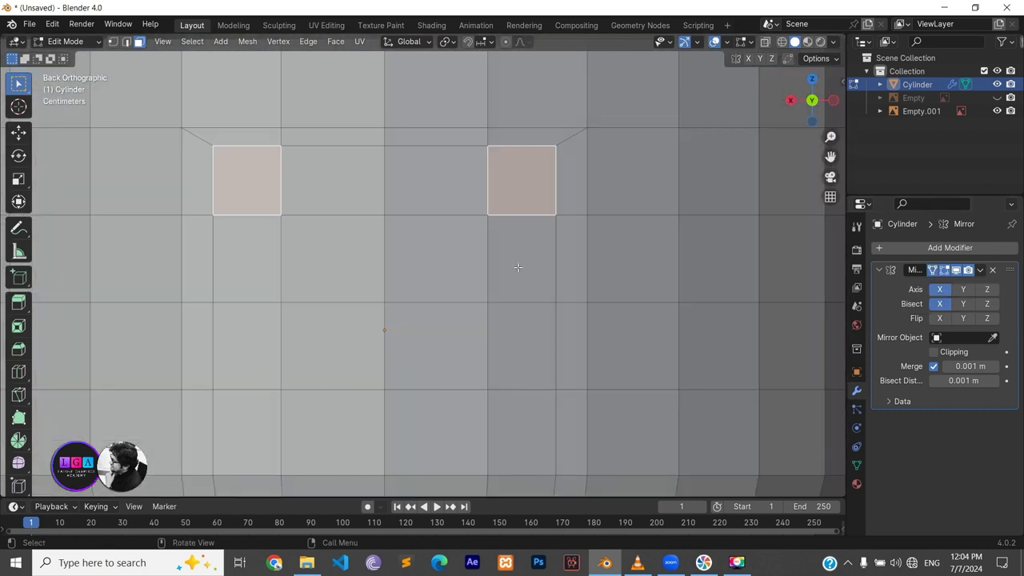
key("e")
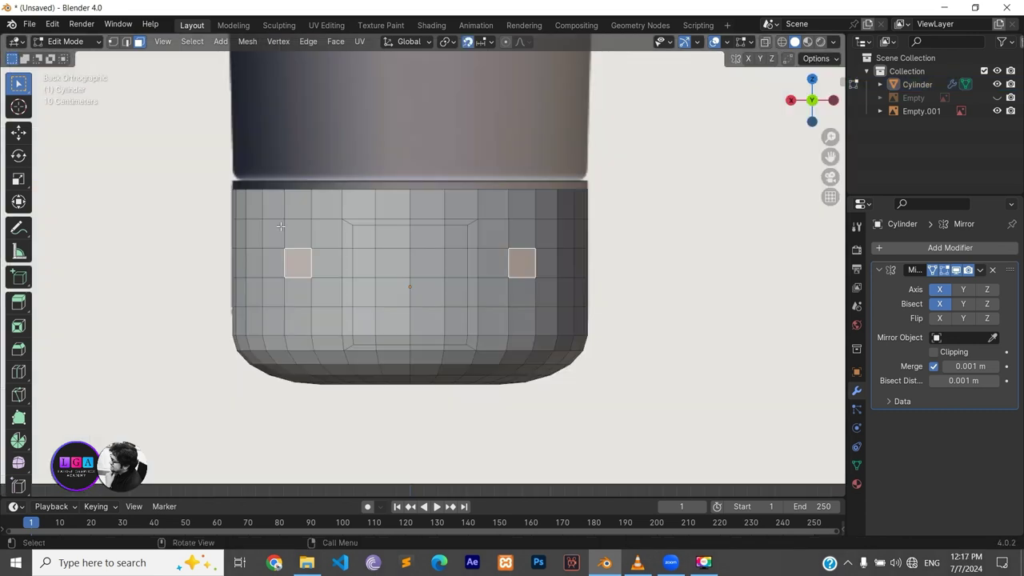
Knife-cut diagonal edges from the inner panel's upper and lower corners to the outer frame corners
key("k")
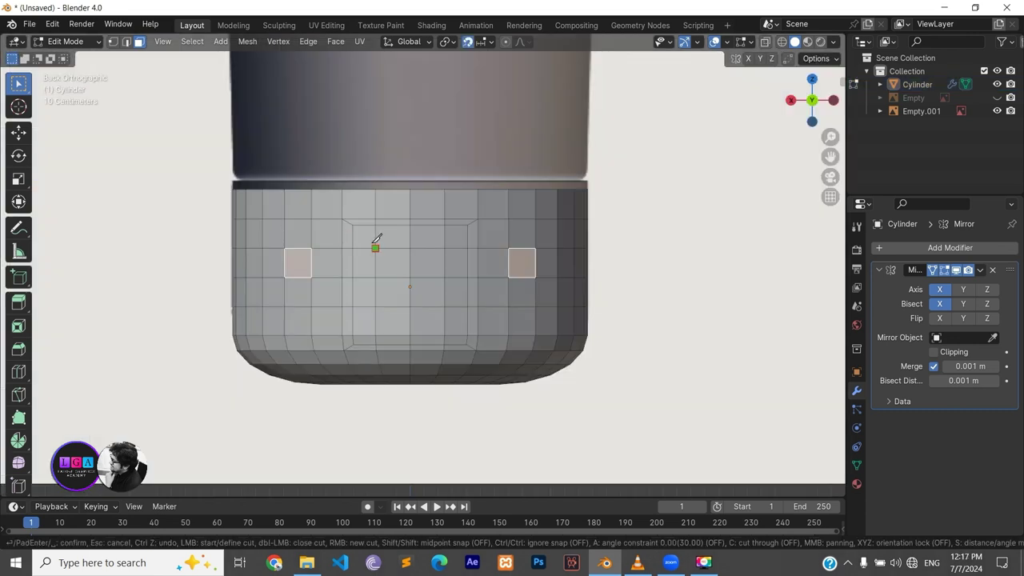
left_click(375, 248)
left_click(352, 225)
key("Return")
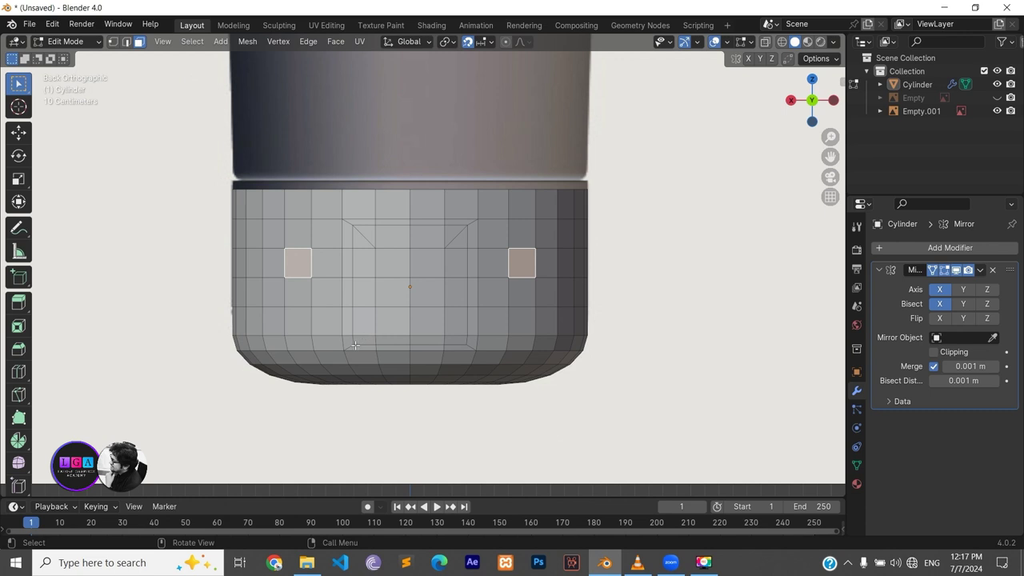
key("k")
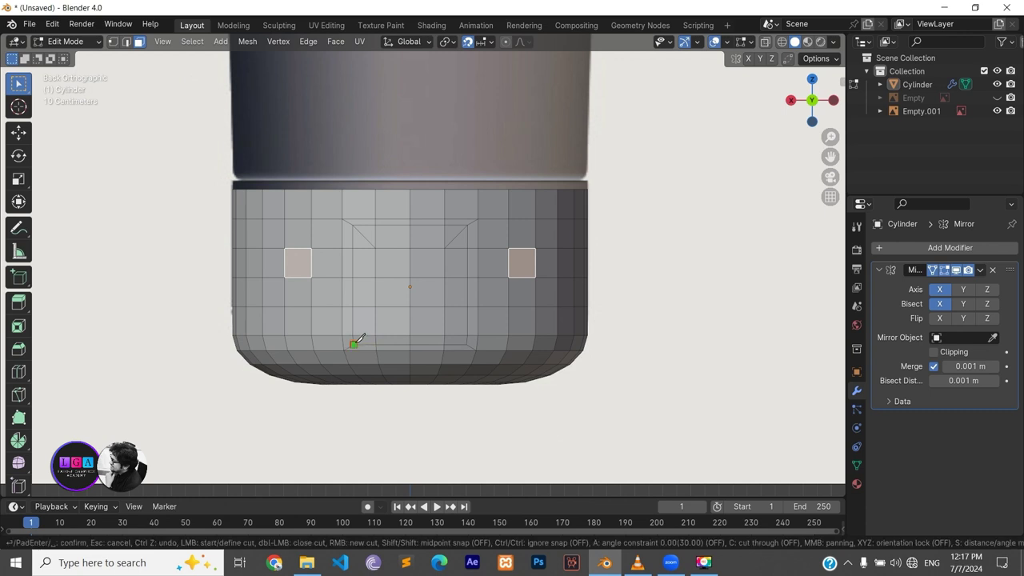
left_click(358, 339)
left_click(375, 307)
key("Return")
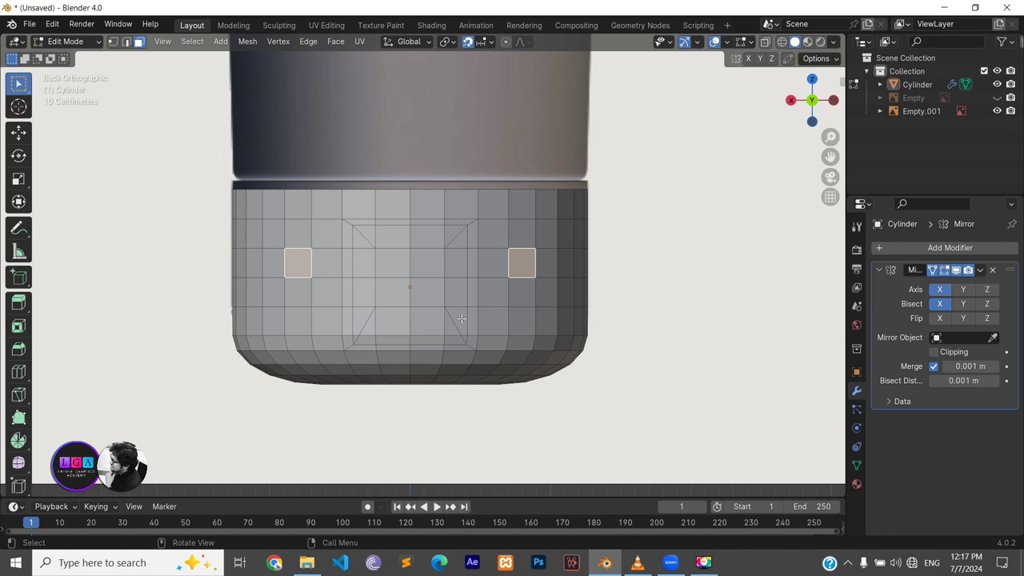
scroll(440, 331, "up", 1)
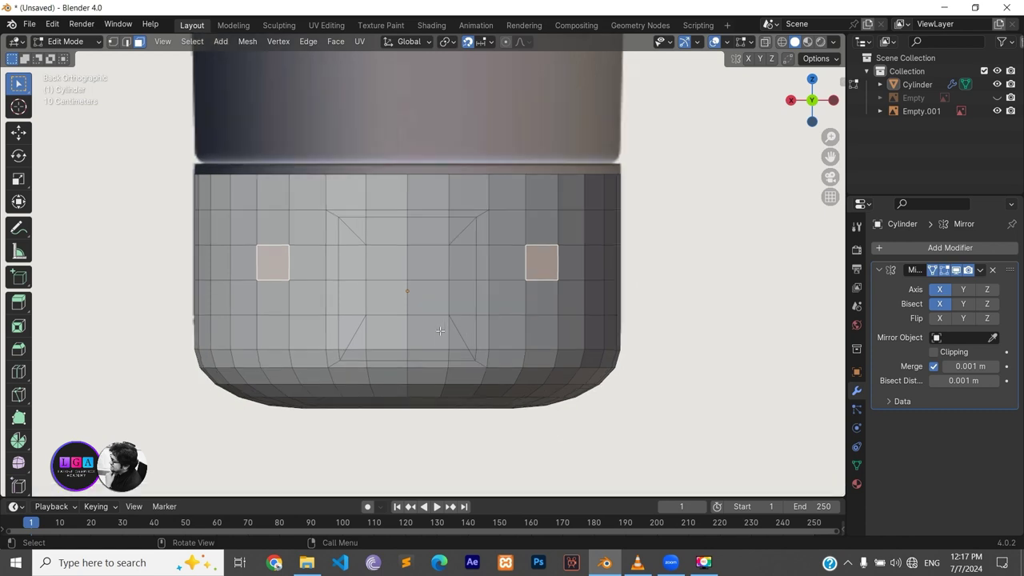
scroll(421, 320, "up", 2)
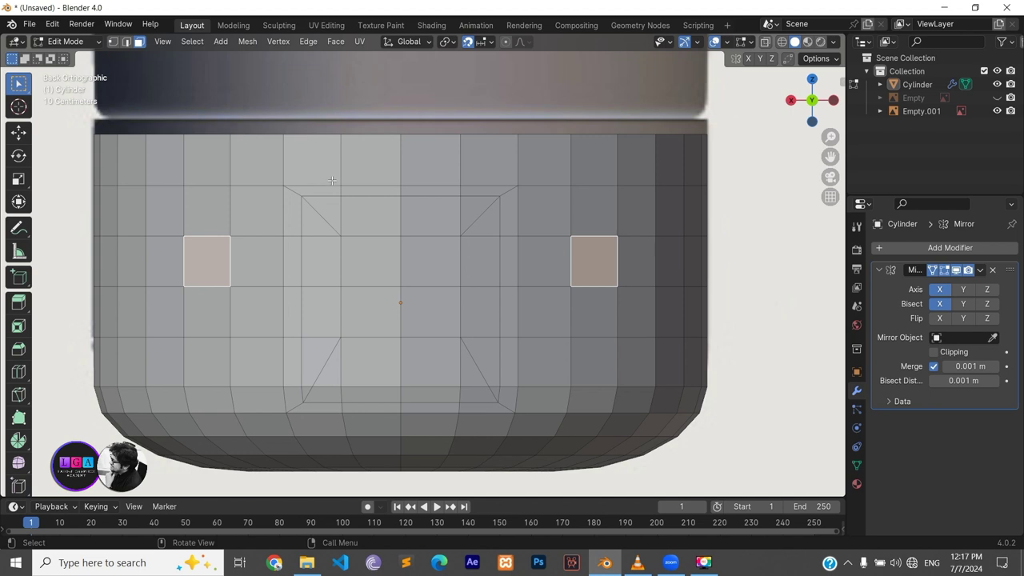
Vertex-slide the panel's upper-left corner vertex along its diagonal edge, then switch to perspective view
key("1")
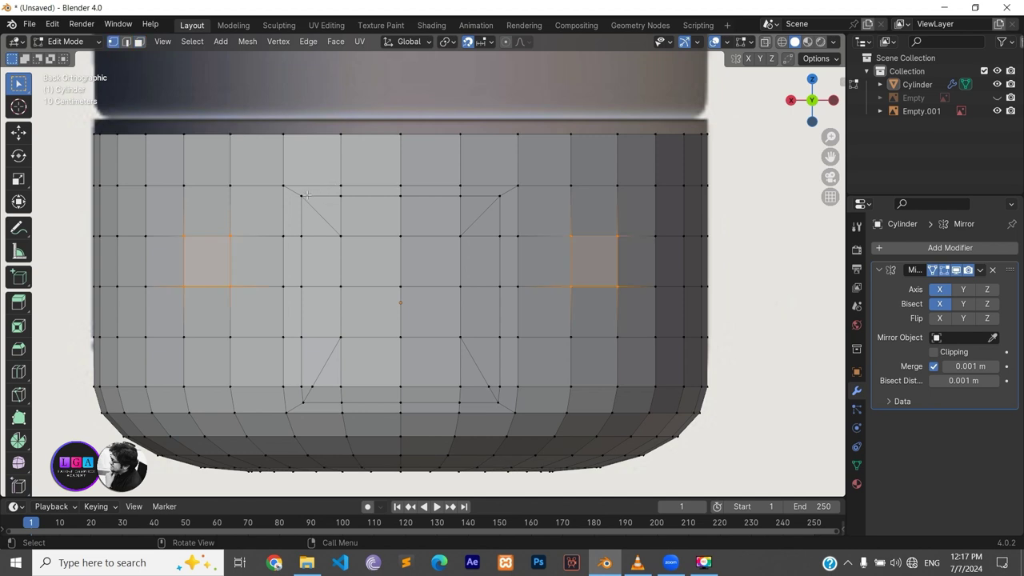
left_click(304, 194)
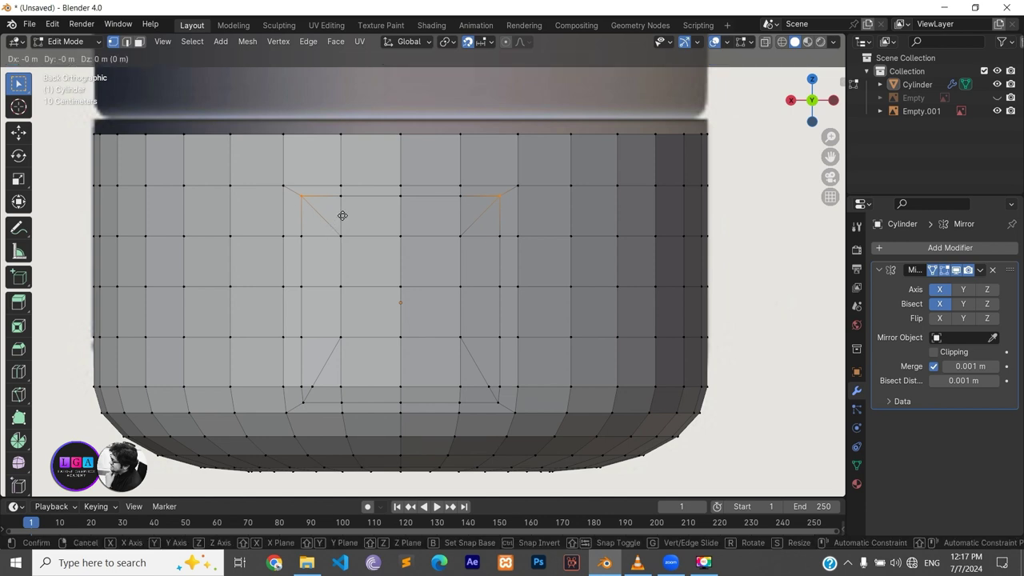
key("shift+v")
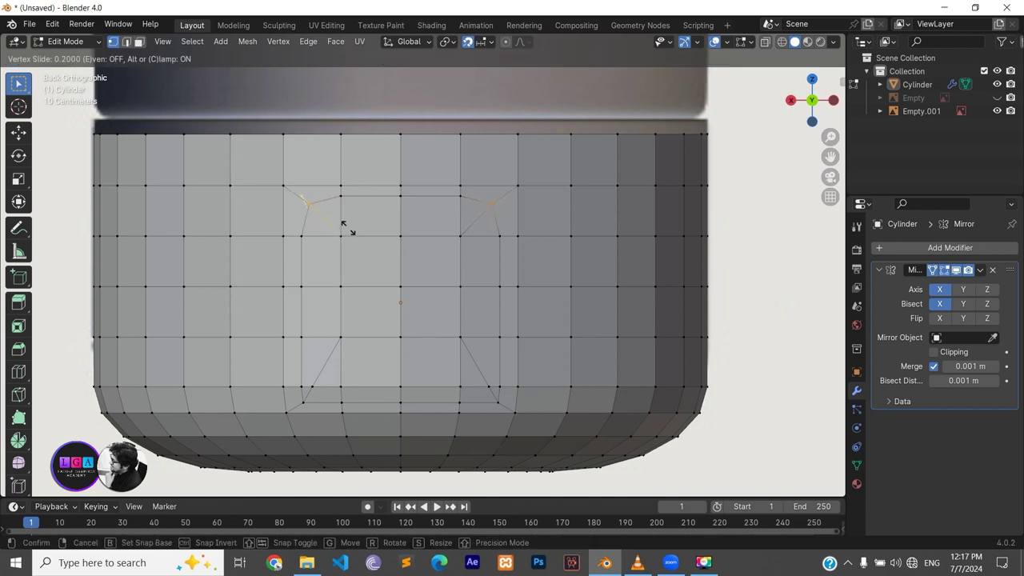
left_click(348, 229)
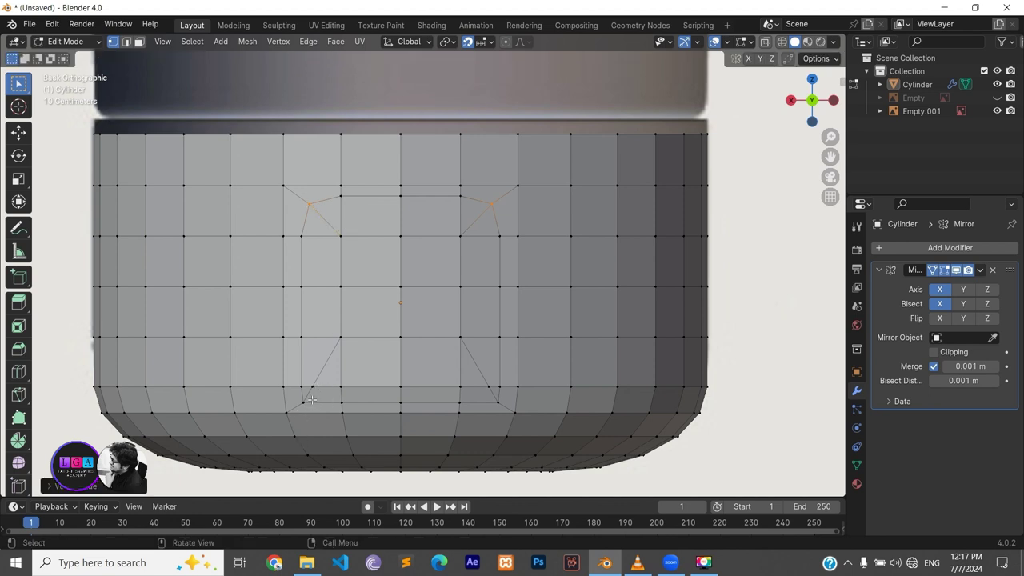
left_click_drag(311, 398, 304, 409)
key("KP_5")
scroll(364, 440, "up", 4)
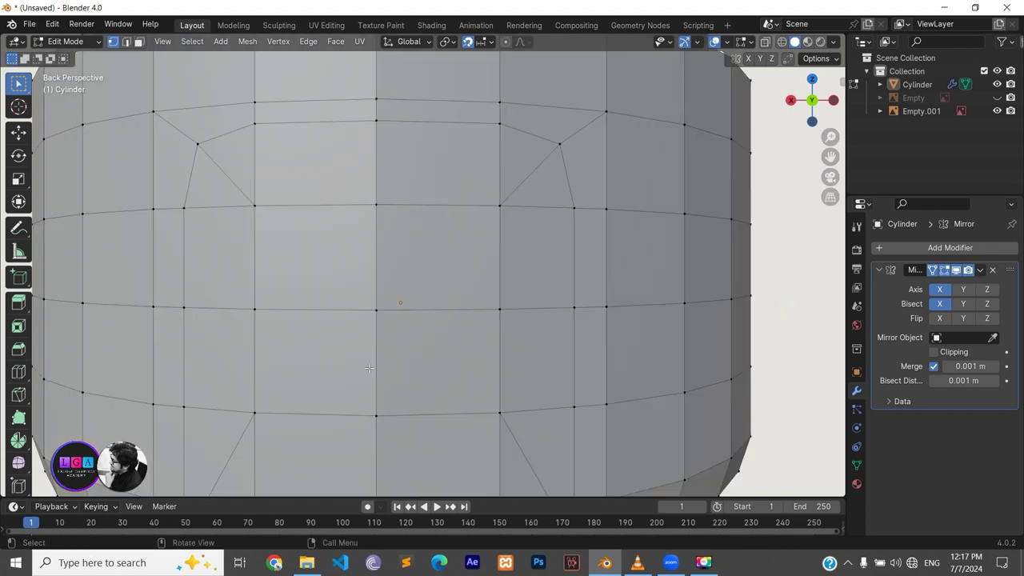
Select the horizontal edge loop across the cap and slide it upward
middle_click_drag(369, 368, 338, 317)
left_click(337, 312)
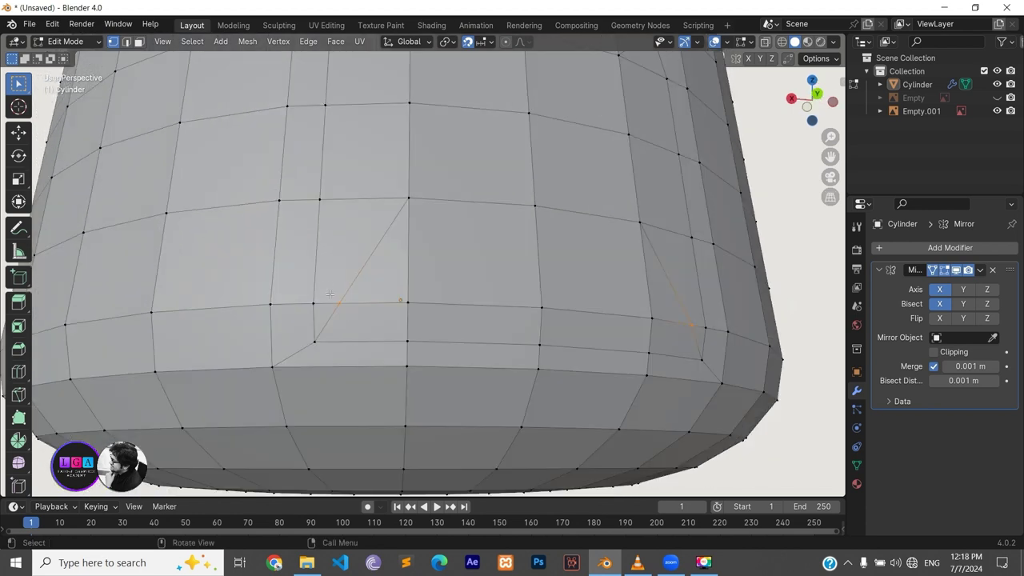
left_click(244, 307, "alt")
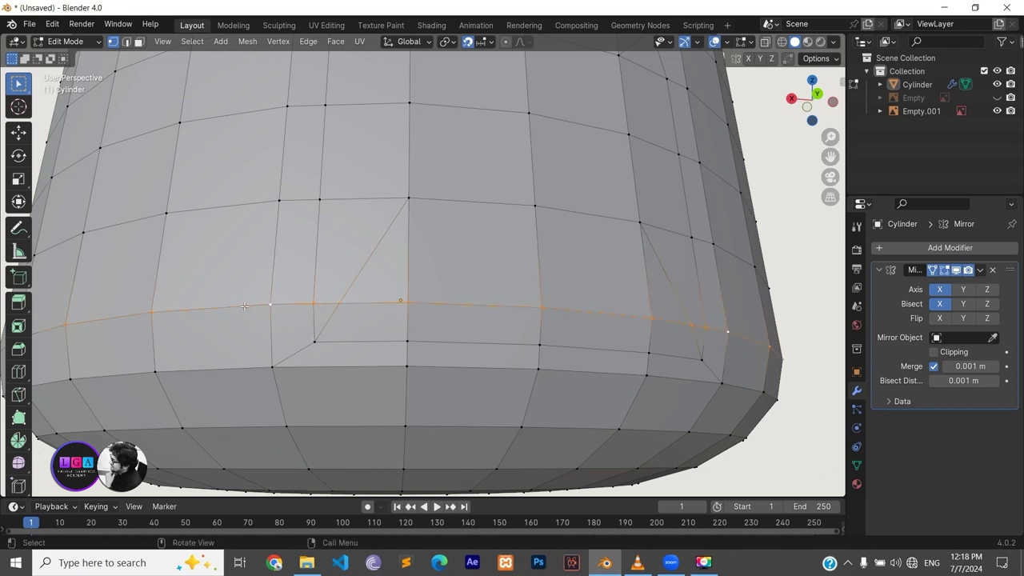
key("g")
key("g")
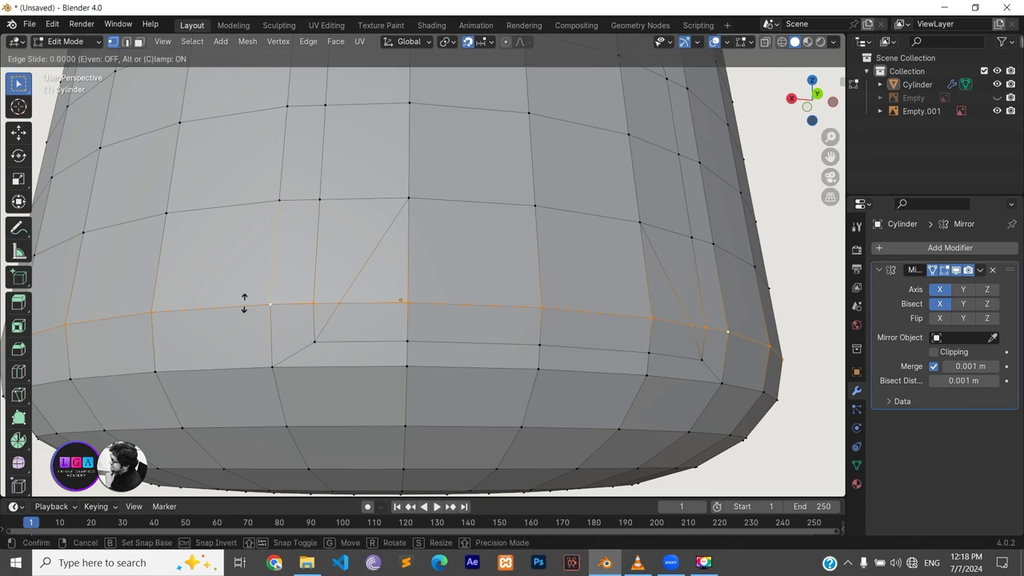
left_click(244, 296)
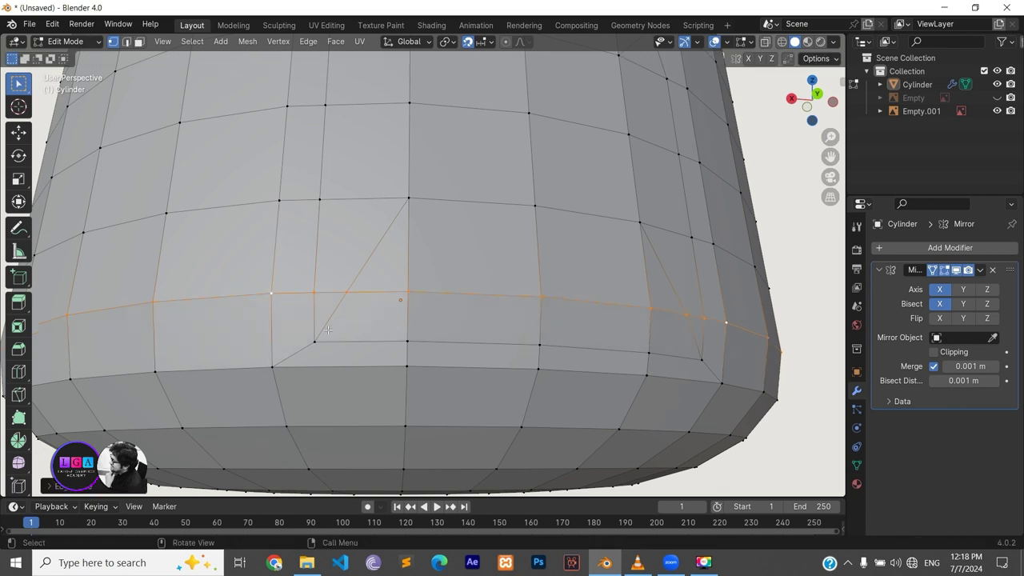
Vertex-slide the panel's lower corner vertex along its diagonal edge
middle_click_drag(328, 330, 215, 321)
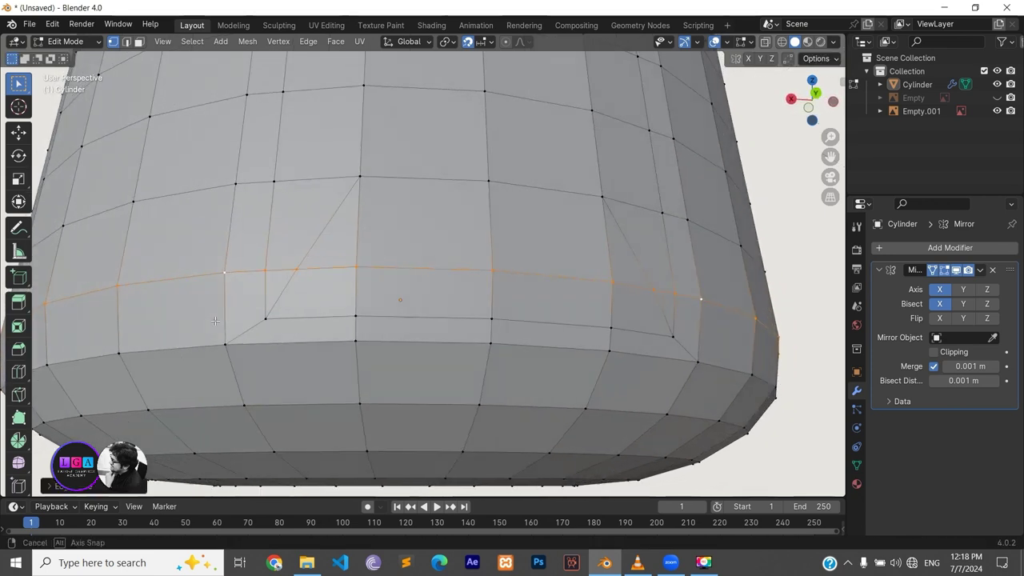
mouse_move(215, 321)
middle_mouse_down()
mouse_move(304, 331)
mouse_move(220, 331)
mouse_move(252, 330)
middle_mouse_up()
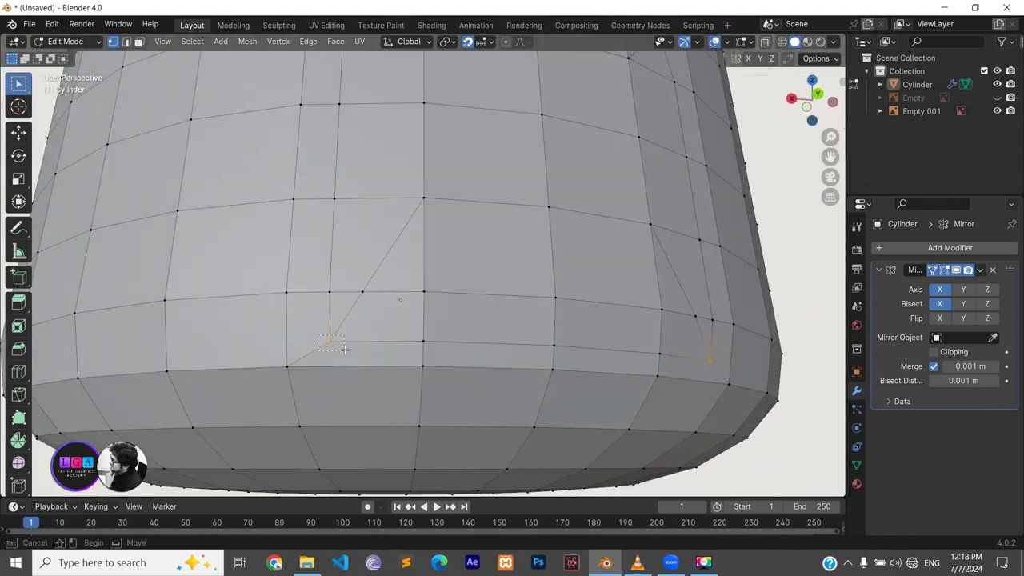
key("shift+v")
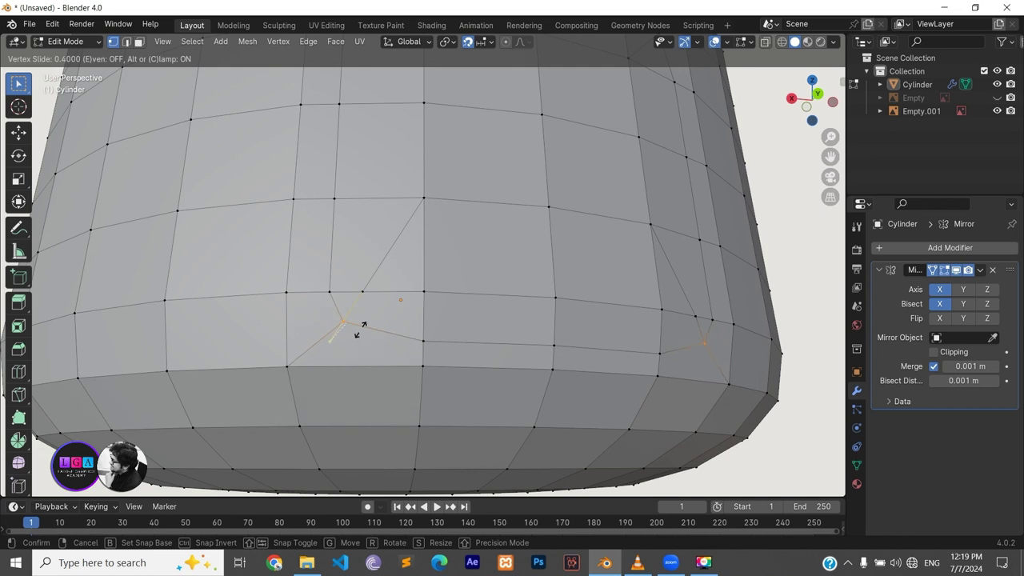
left_click(359, 328)
middle_click_drag(360, 329, 423, 345)
scroll(263, 155, "down", 3)
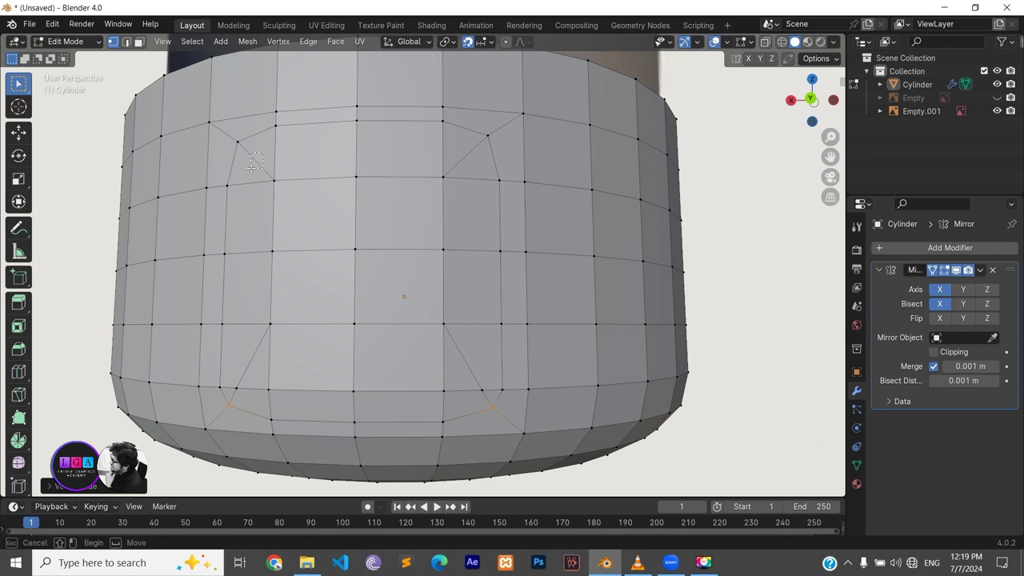
Dissolve the upper and lower diagonal corner edges of the front panel in edge mode
key("2")
left_click(268, 166)
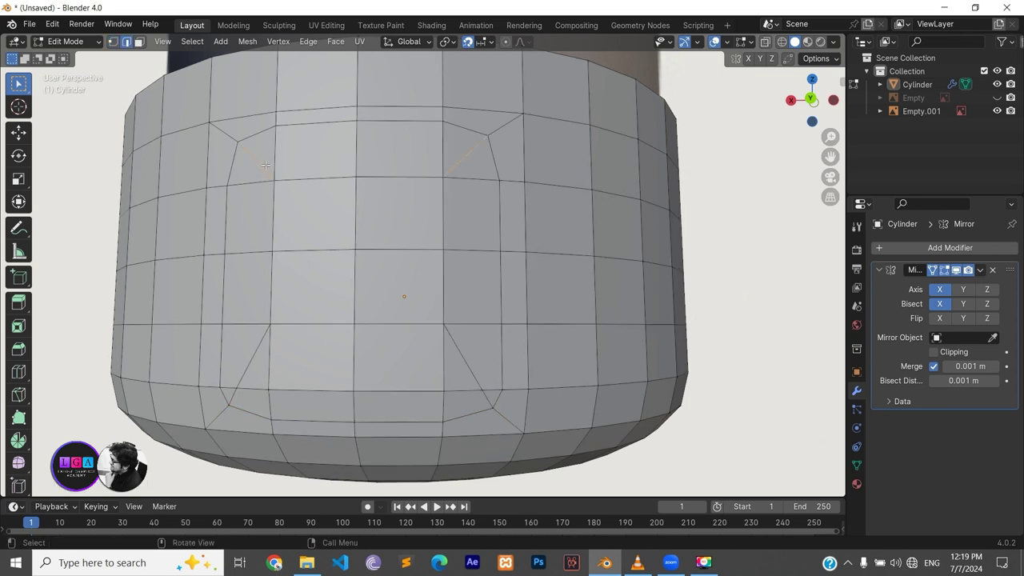
key("ctrl+x")
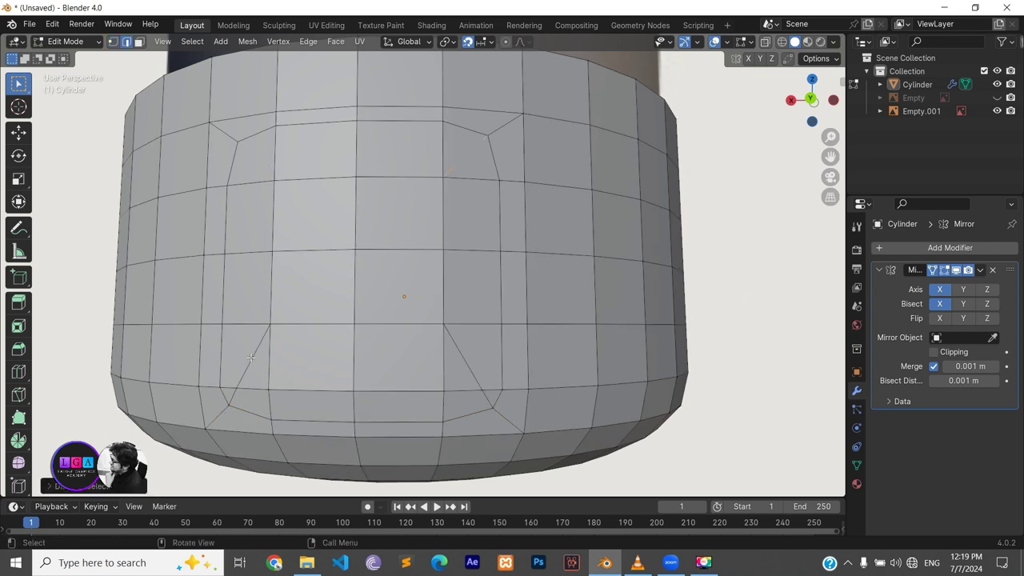
left_click(257, 364)
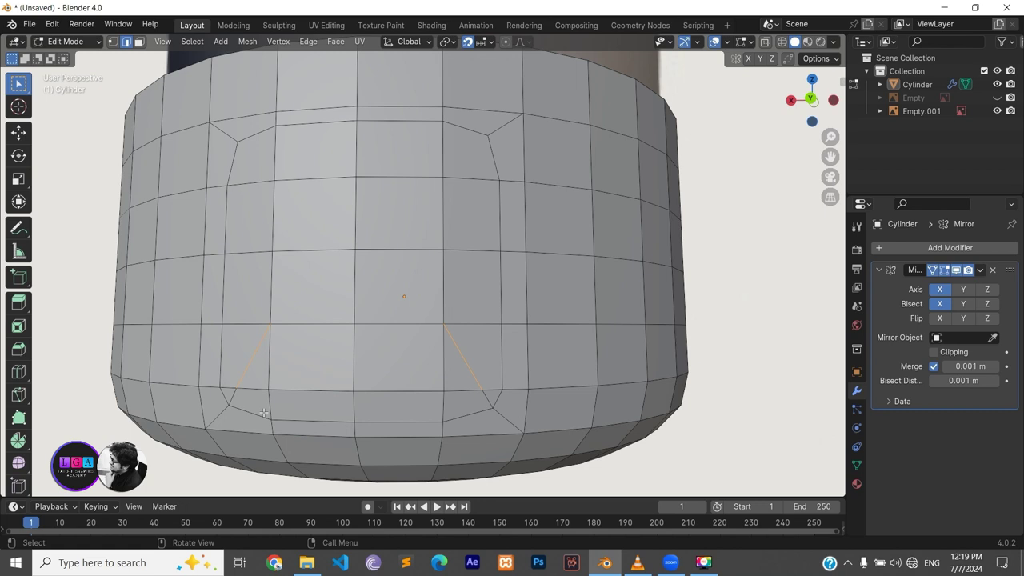
key("ctrl+x")
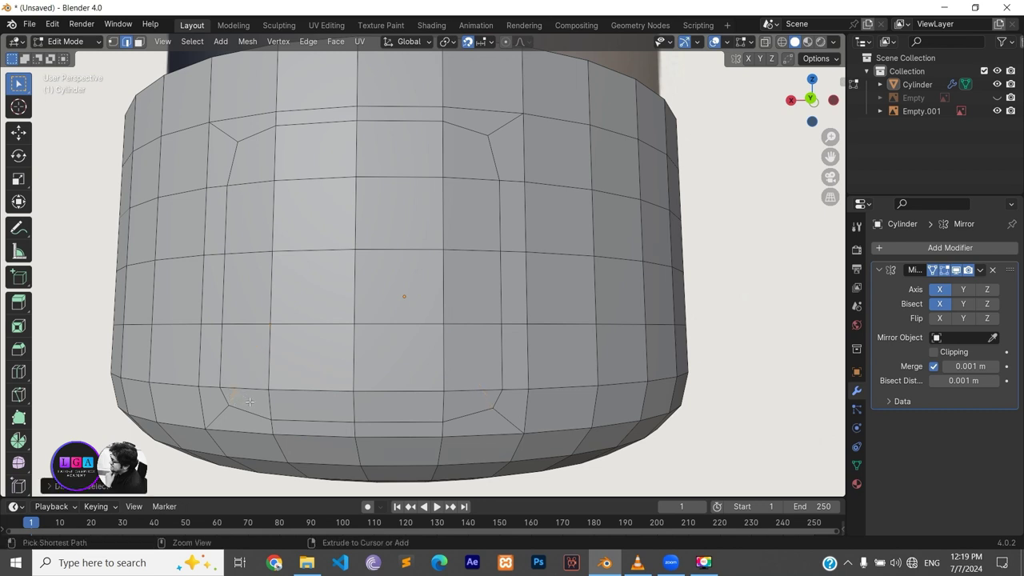
middle_click_drag(375, 386, 326, 286)
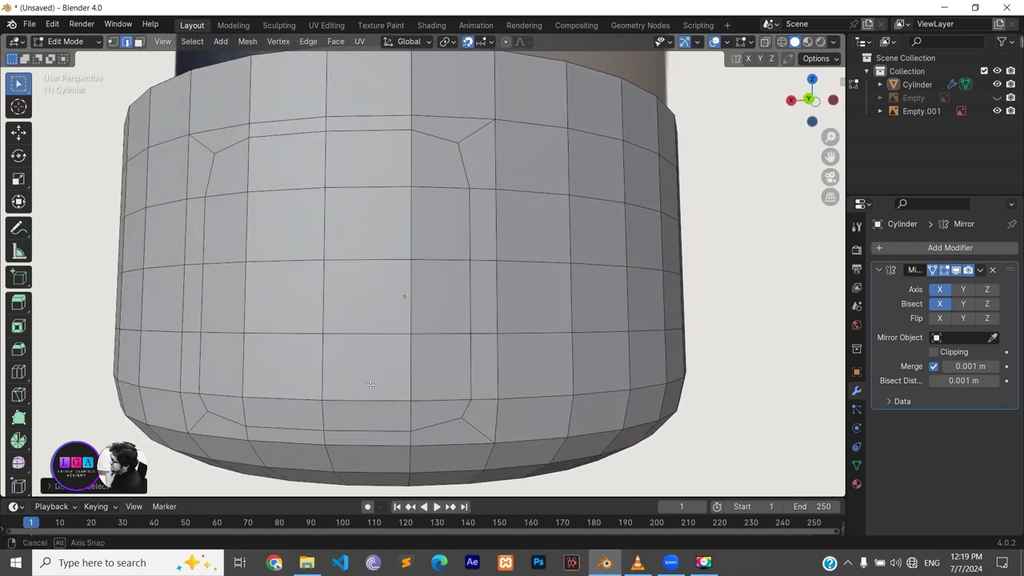
middle_click_drag(421, 350, 445, 323)
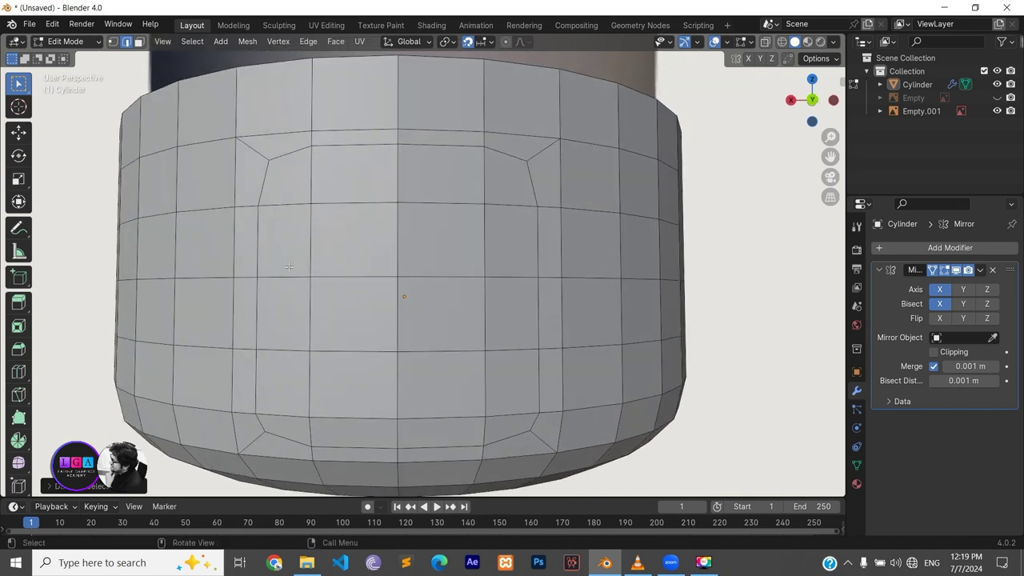
Select the front panel's side face columns and its middle column of faces
key("3")
left_click(288, 178)
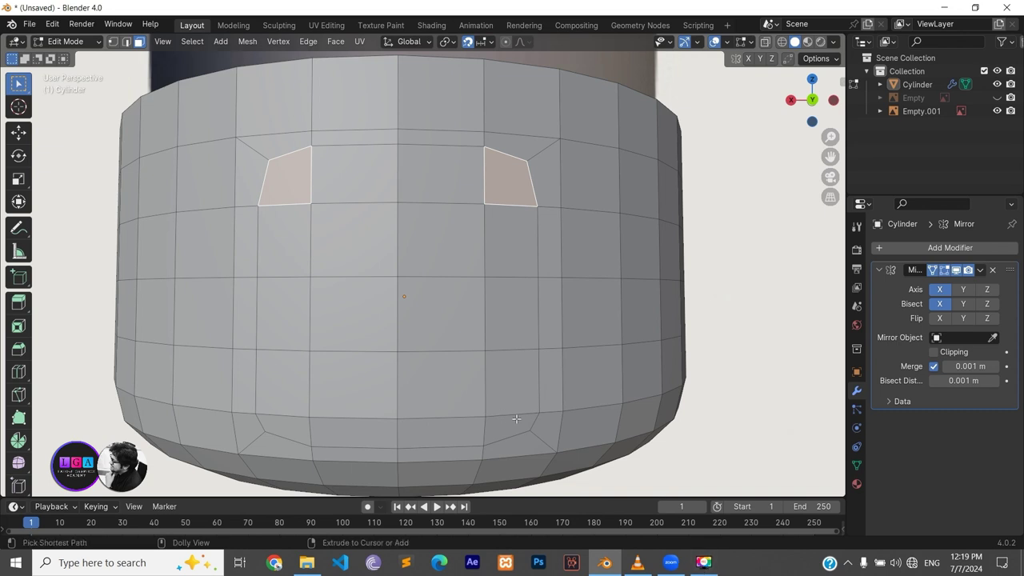
left_click(517, 419, "ctrl")
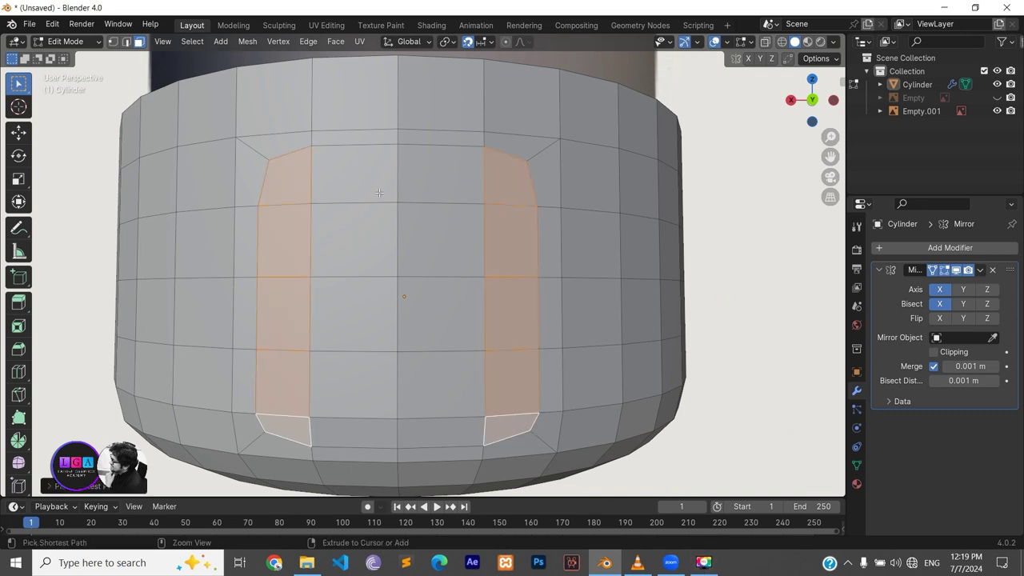
left_click(434, 201, "shift")
left_click(434, 201, "shift")
left_click(438, 193, "shift")
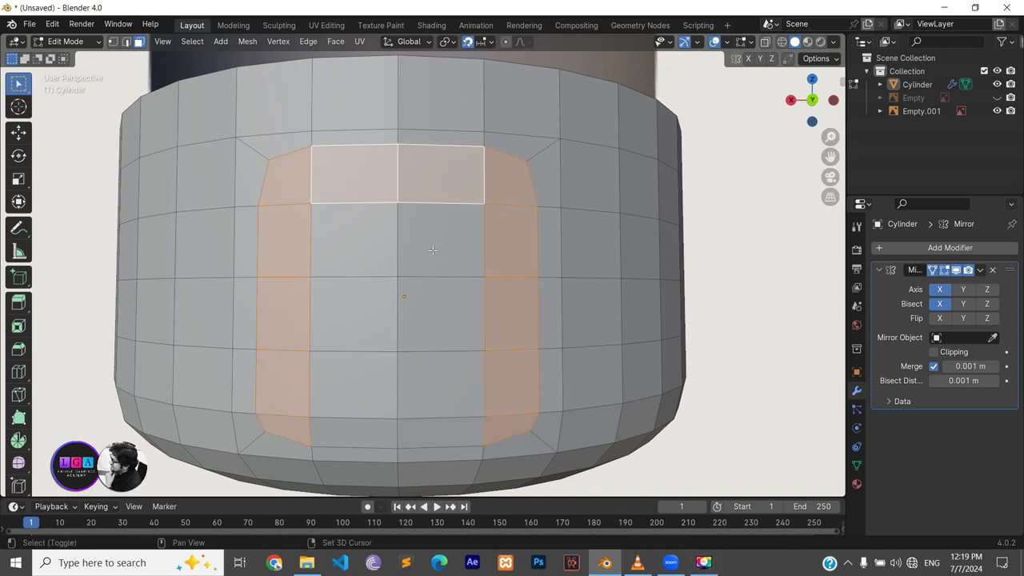
left_click(434, 240, "shift")
left_click(436, 314, "shift")
left_click(437, 389, "shift")
left_click(453, 441, "shift")
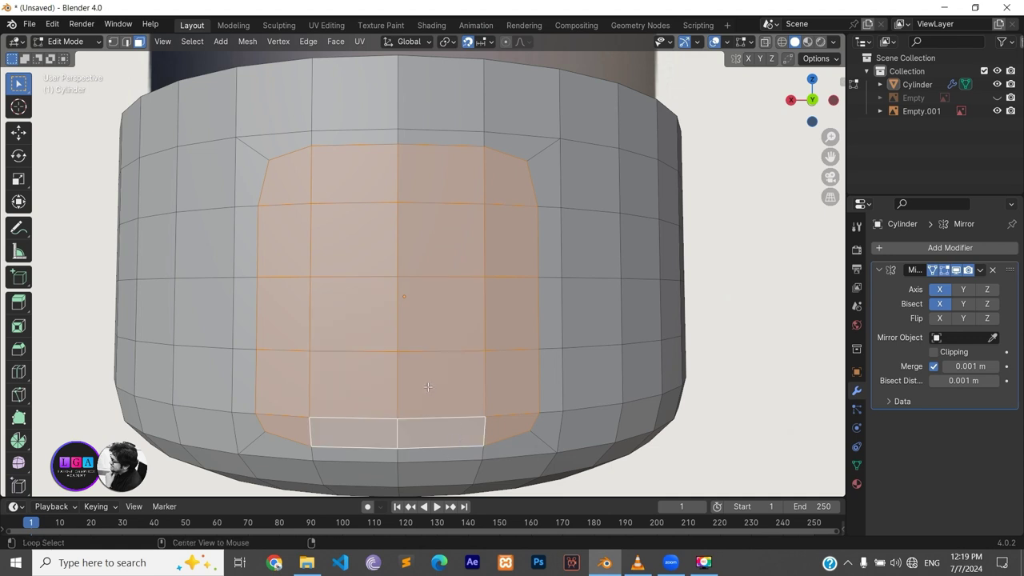
Try Shrink/Fatten and extrude on the panel faces, cancelling each attempt
key("alt+s")
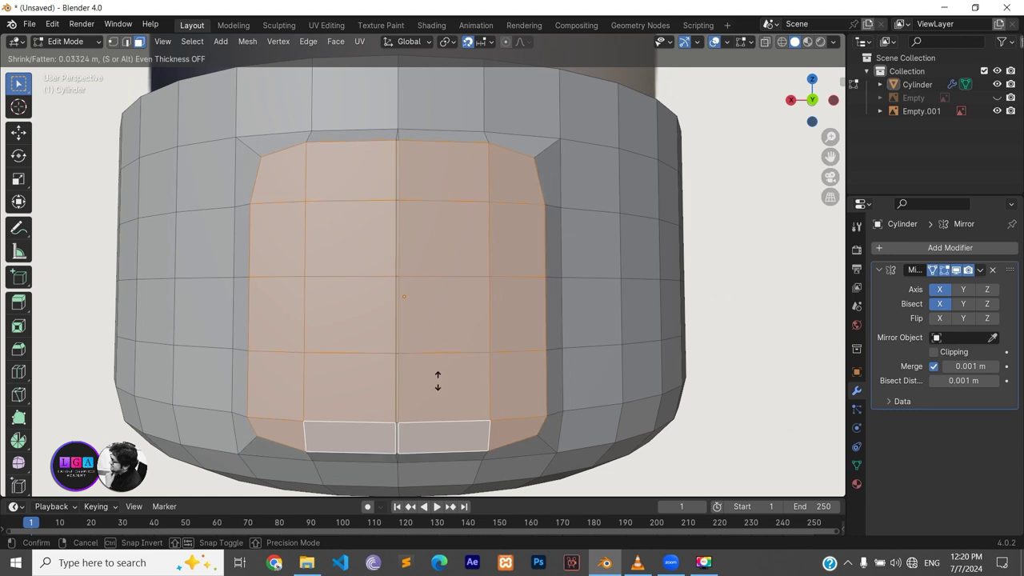
right_click(438, 381)
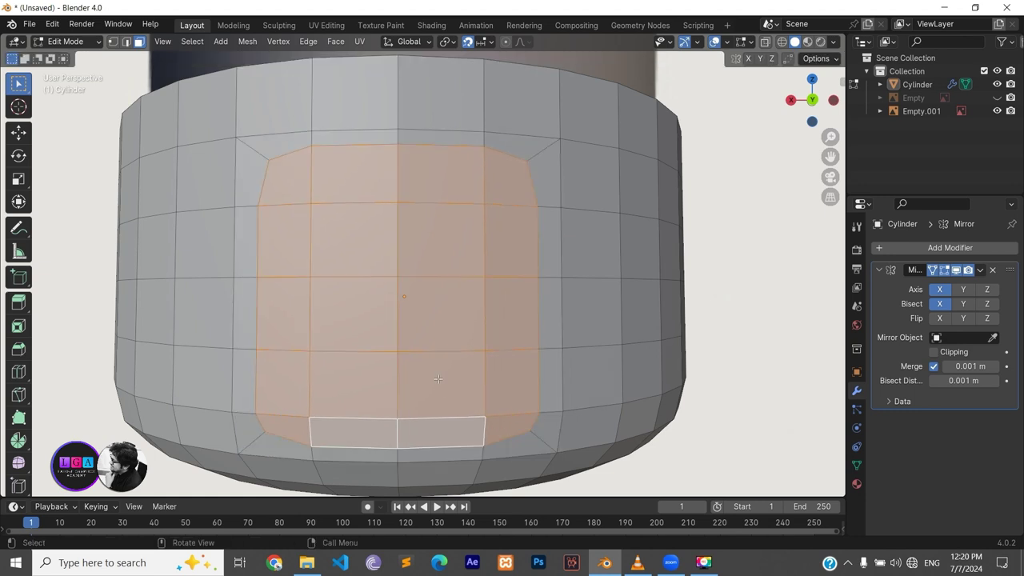
type("e")
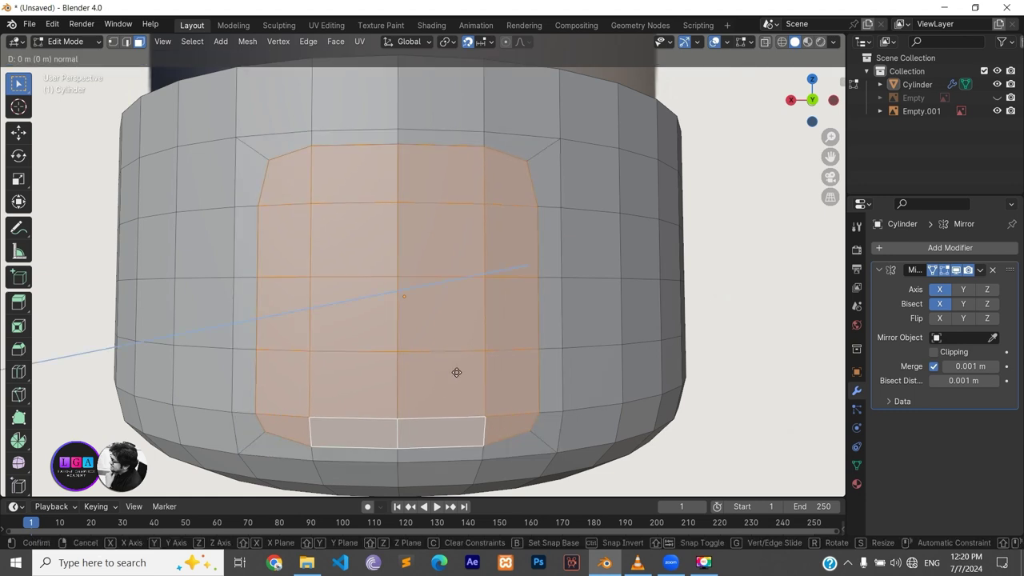
type("-1")
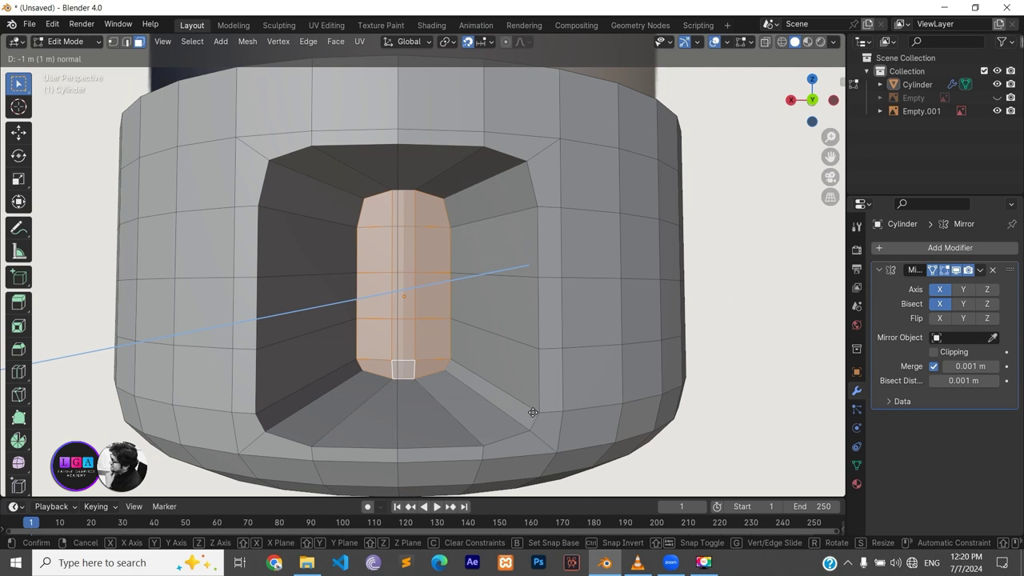
right_click(533, 412)
key("alt+s")
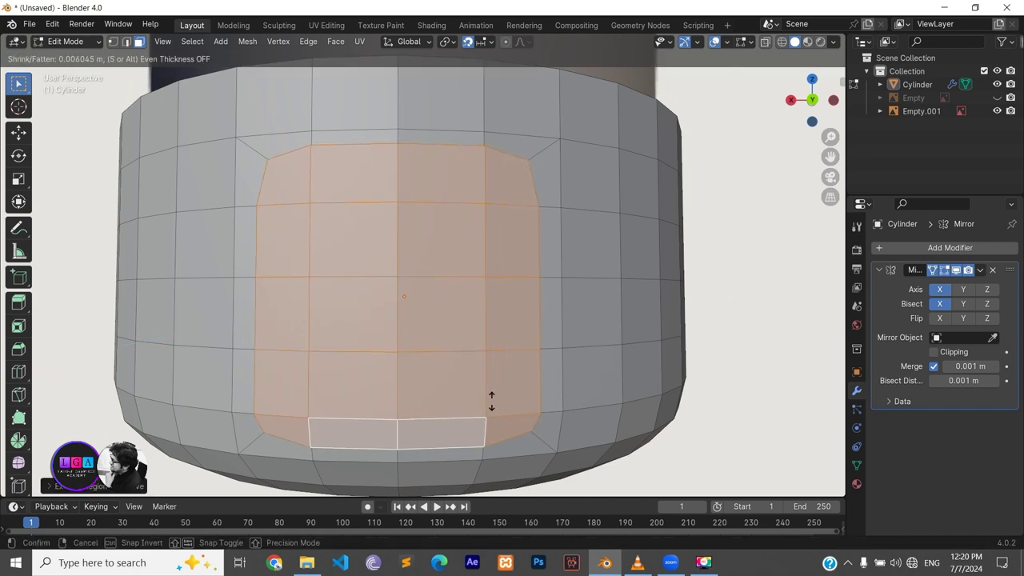
right_click(501, 411)
key("ctrl+z")
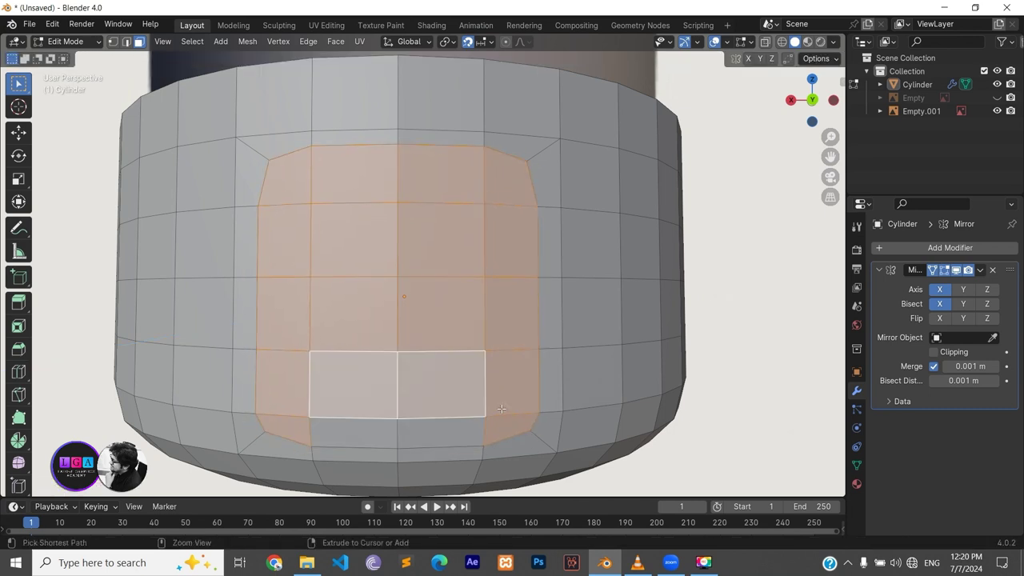
key("ctrl+shift+z")
key("alt+s")
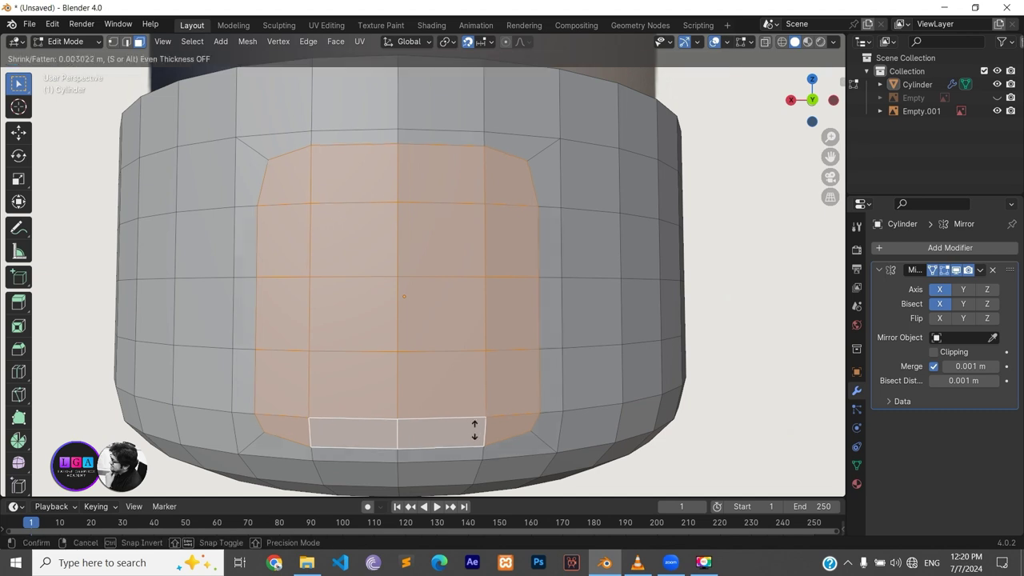
left_click(473, 427)
Push the panel faces inward about 0.07 m with Alt+S to form the recess
middle_click_drag(472, 426, 468, 393)
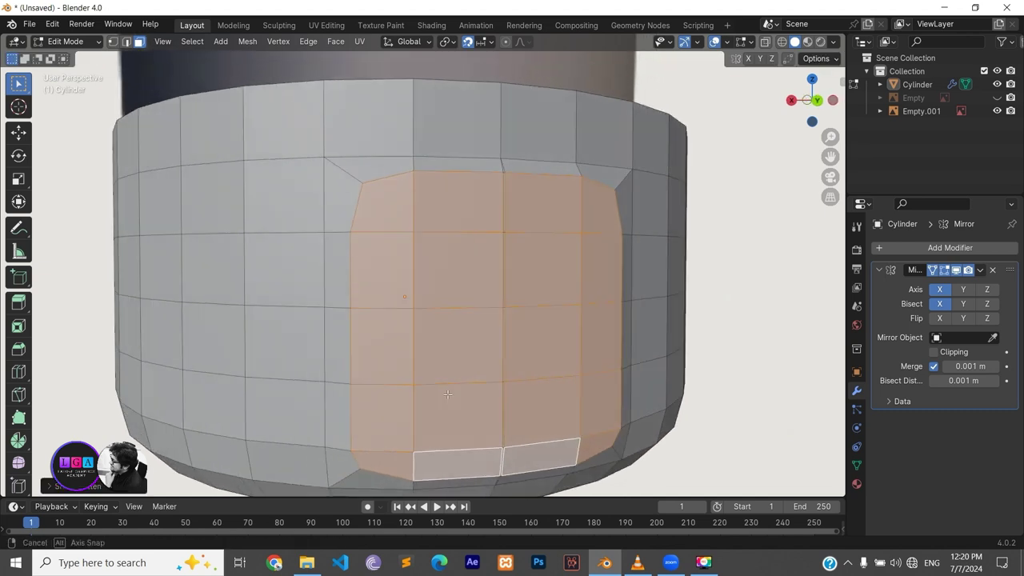
key("alt+s")
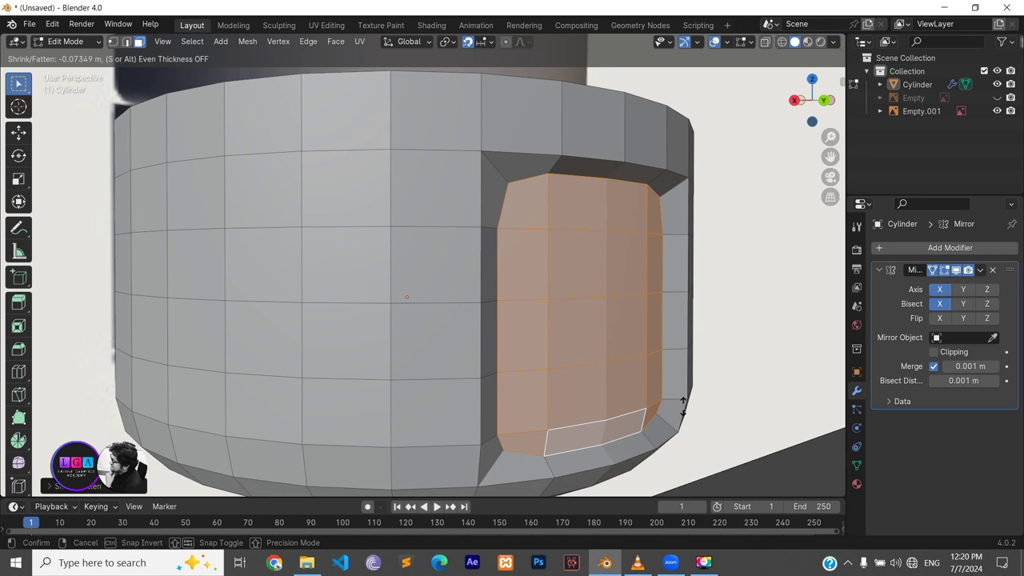
left_click(684, 408)
left_click(736, 387)
mouse_move(689, 395)
middle_mouse_down()
mouse_move(498, 320)
mouse_move(499, 190)
mouse_move(407, 285)
mouse_move(414, 234)
middle_mouse_up()
scroll(414, 234, "down", 2)
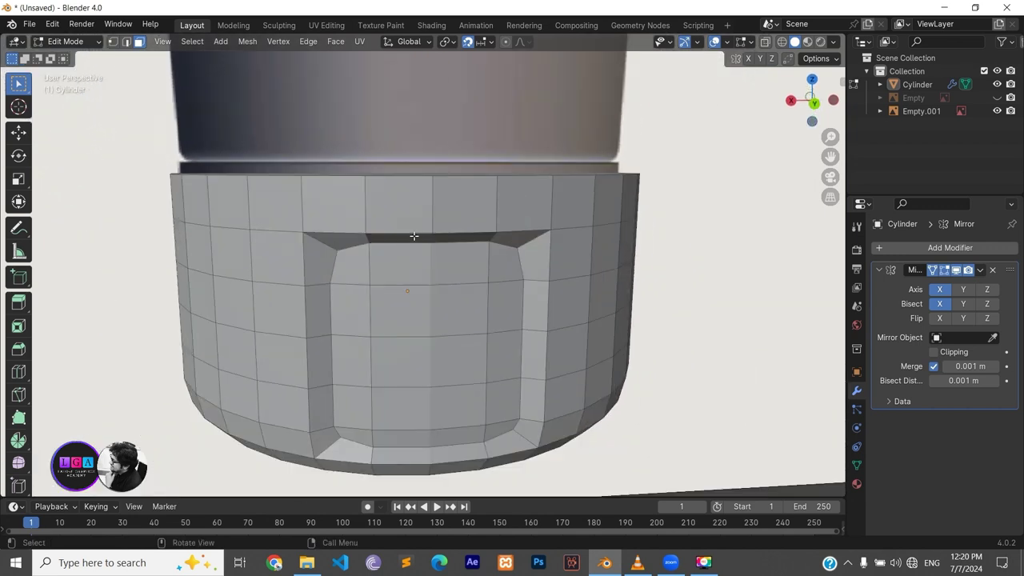
scroll(413, 234, "down", 2)
middle_click_drag(412, 287, 409, 285)
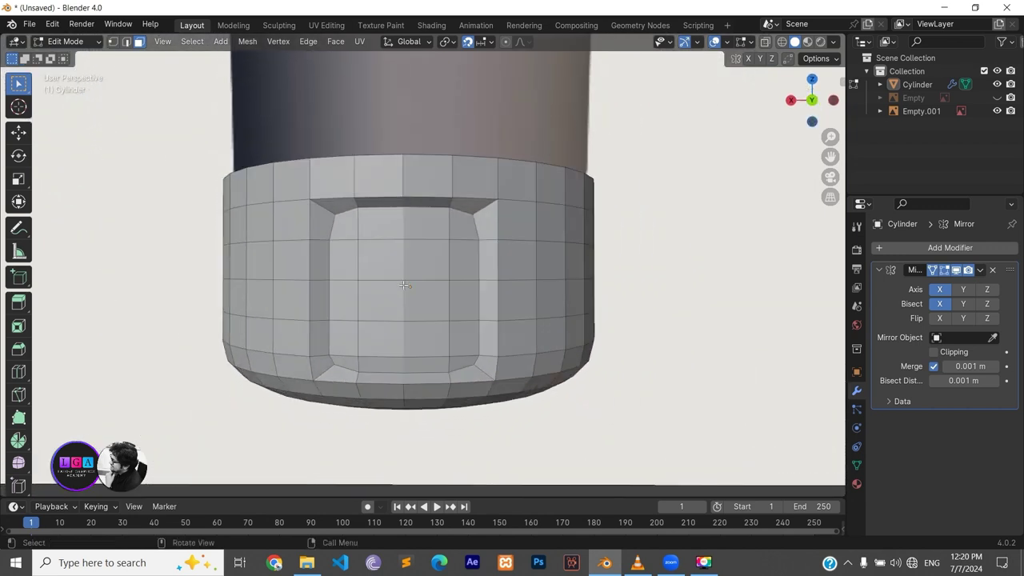
left_click(408, 272)
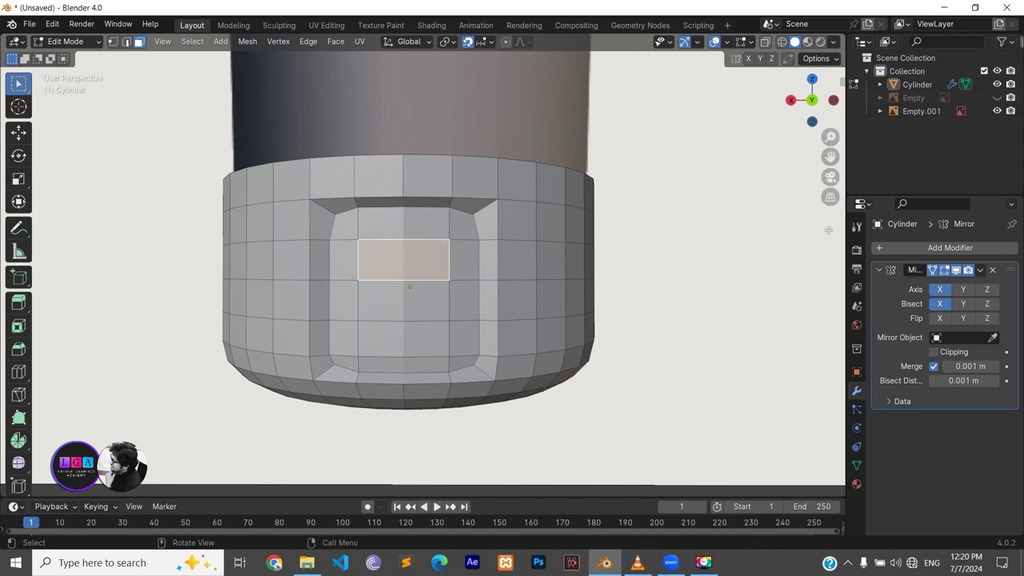
key("alt+z")
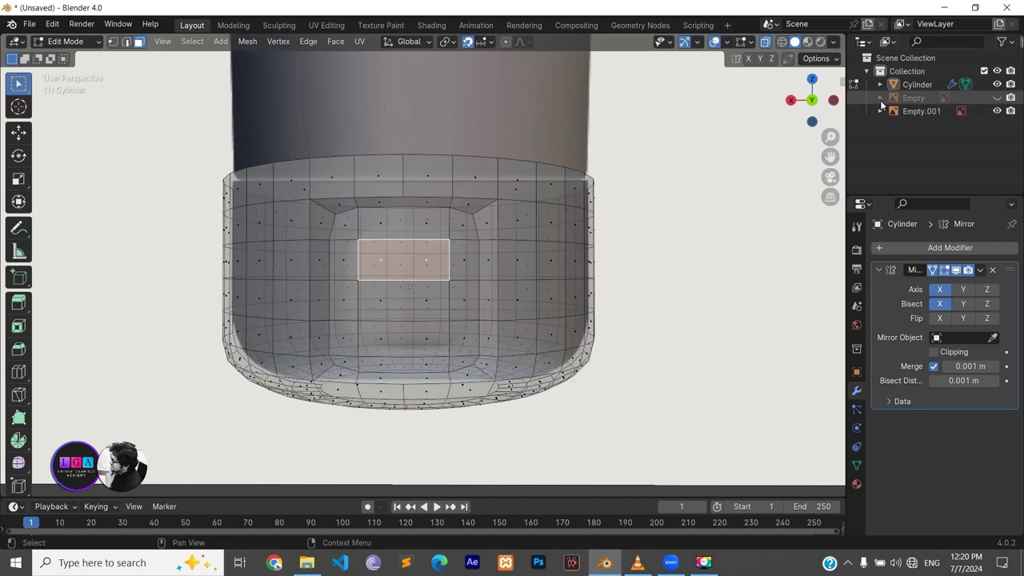
left_click(997, 98)
left_click(997, 98)
left_click(997, 84)
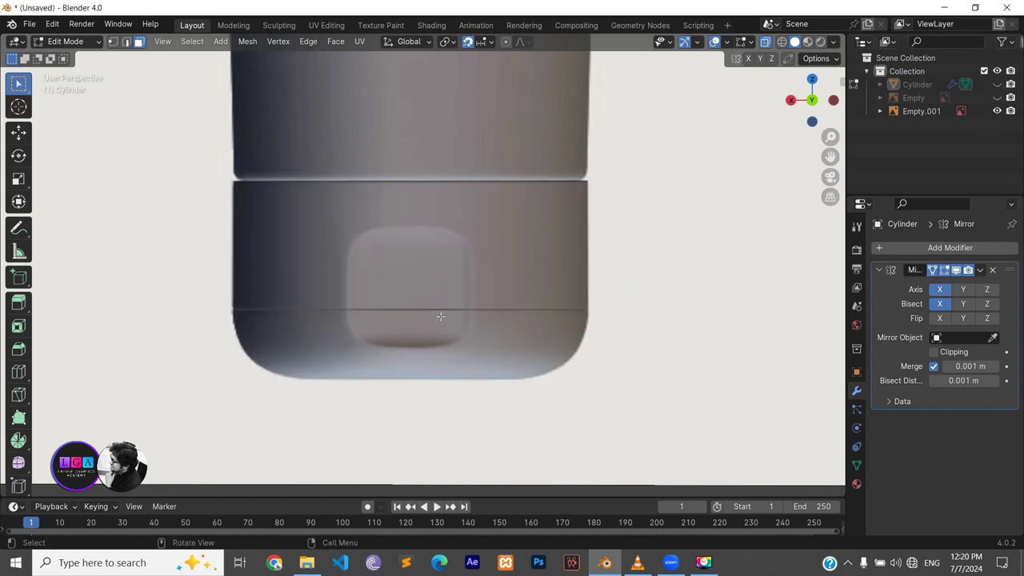
scroll(455, 324, "up", 1)
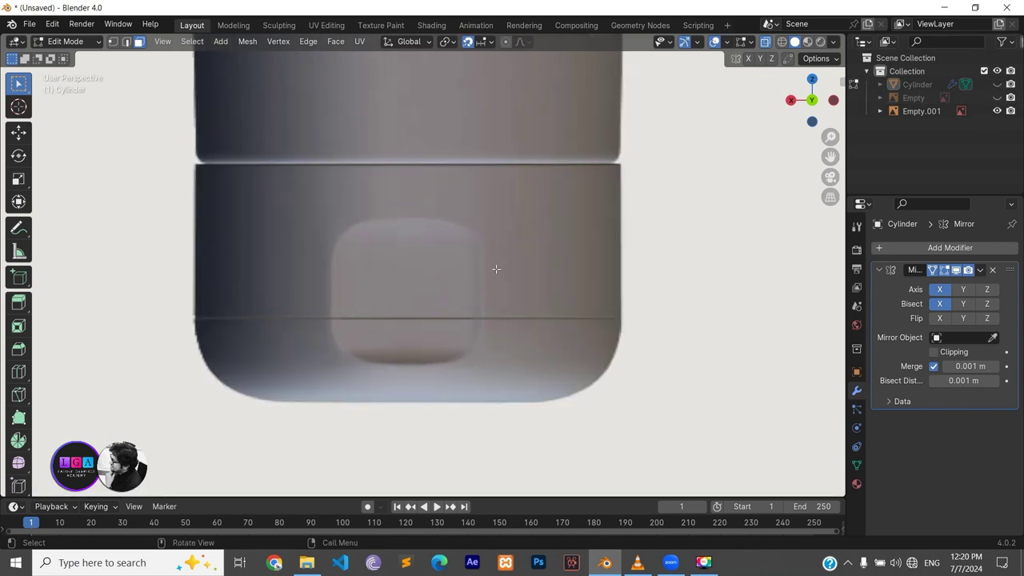
left_click(997, 85)
key("alt+z")
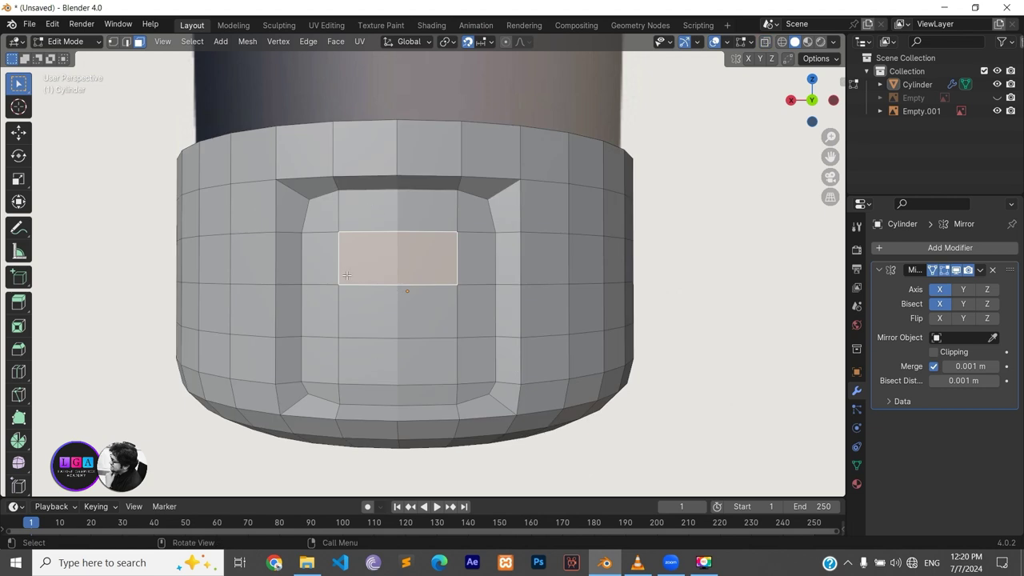
left_click(277, 218)
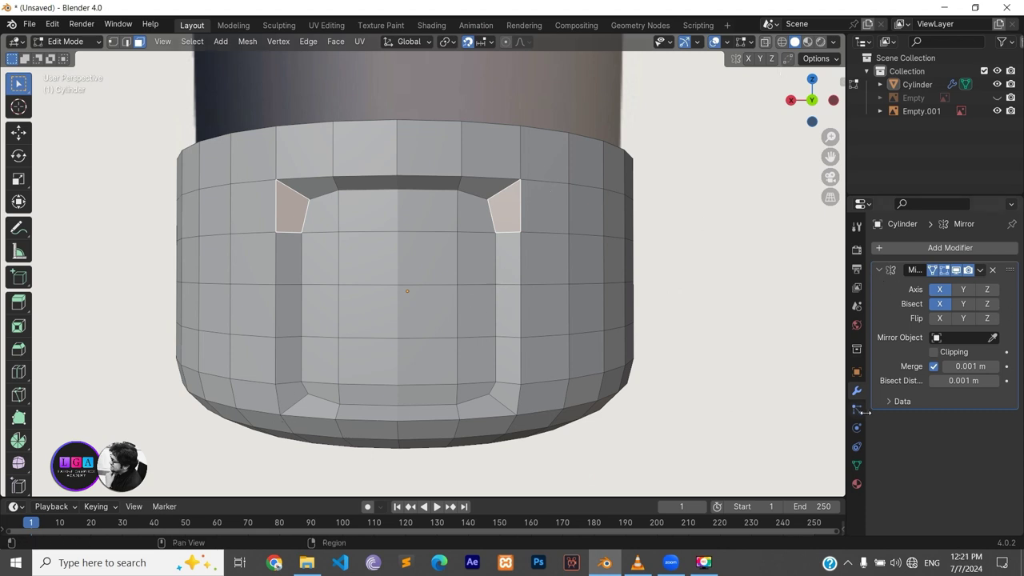
Add a Subdivision Surface modifier to the cap
left_click(917, 253)
mouse_move(856, 251)
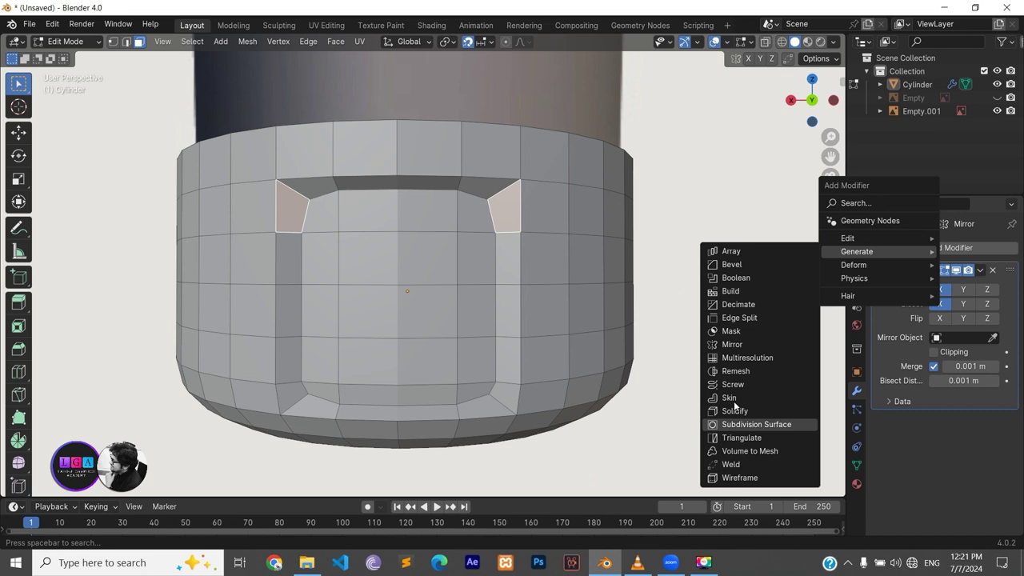
key("Return")
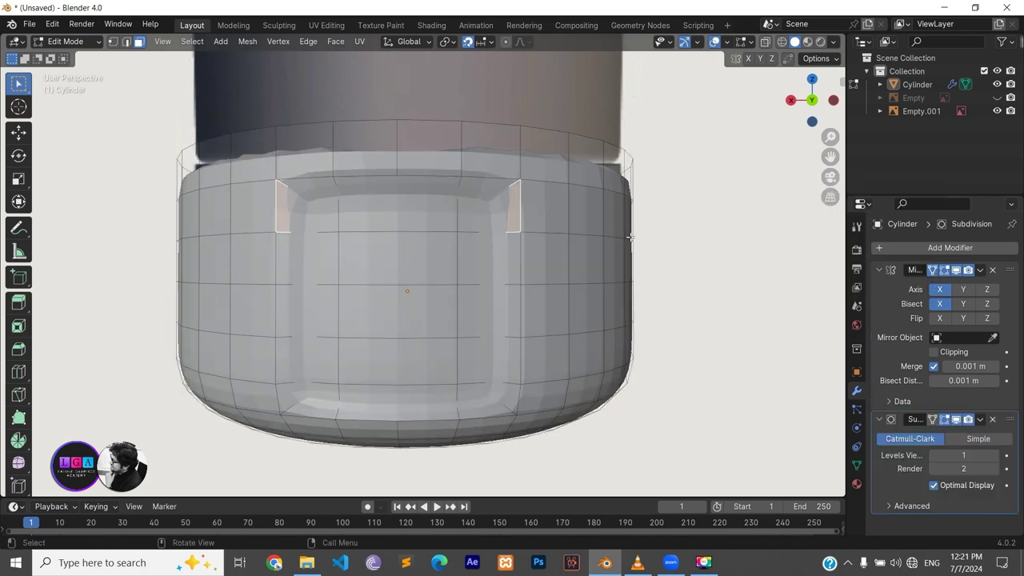
mouse_move(390, 262)
middle_mouse_down()
mouse_move(491, 261)
mouse_move(549, 331)
middle_mouse_up()
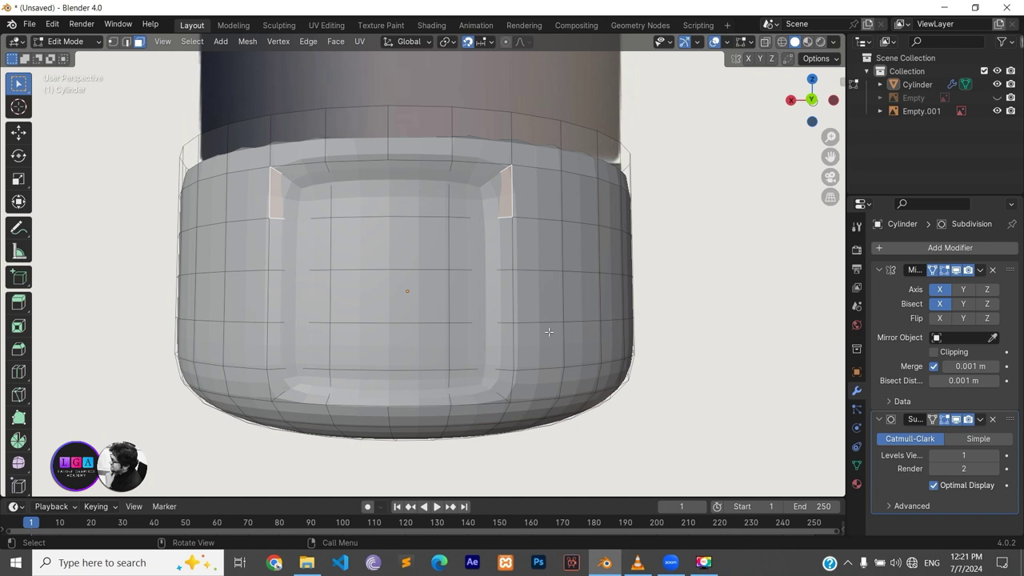
right_click(524, 289)
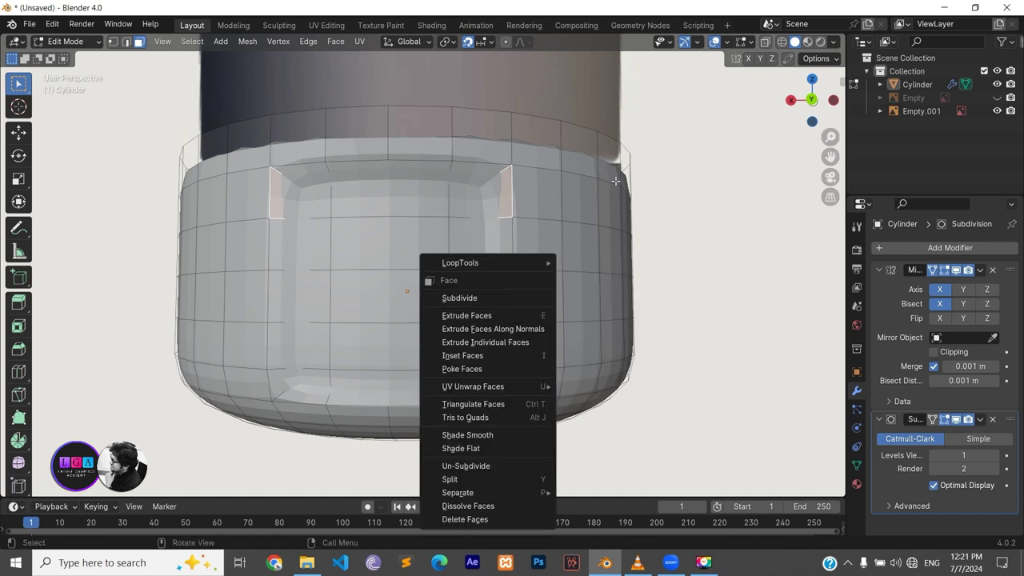
Shade the cap smooth with Auto Smooth at 30°, then return to Edit Mode
key("Tab")
right_click(478, 204)
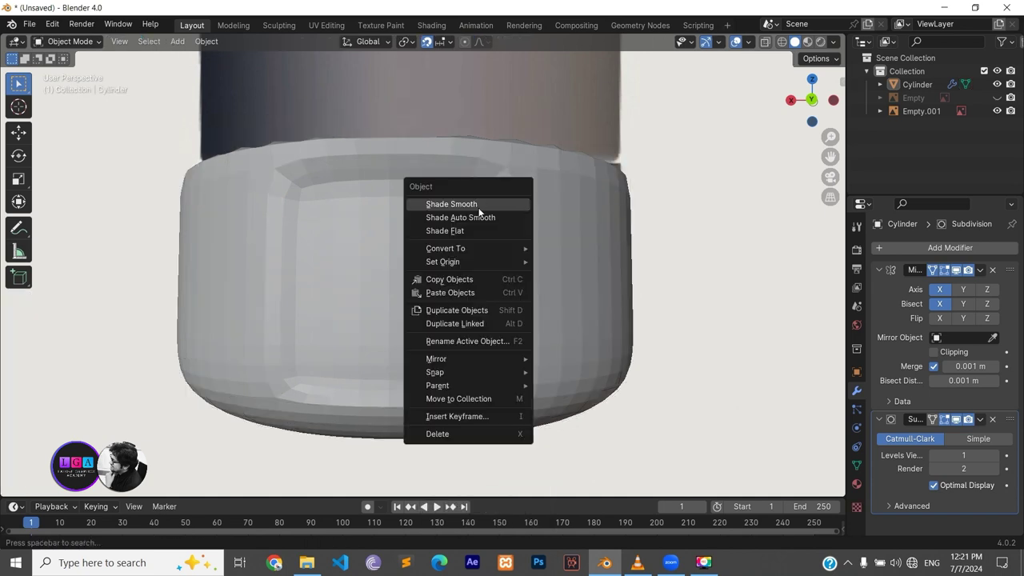
left_click(477, 205)
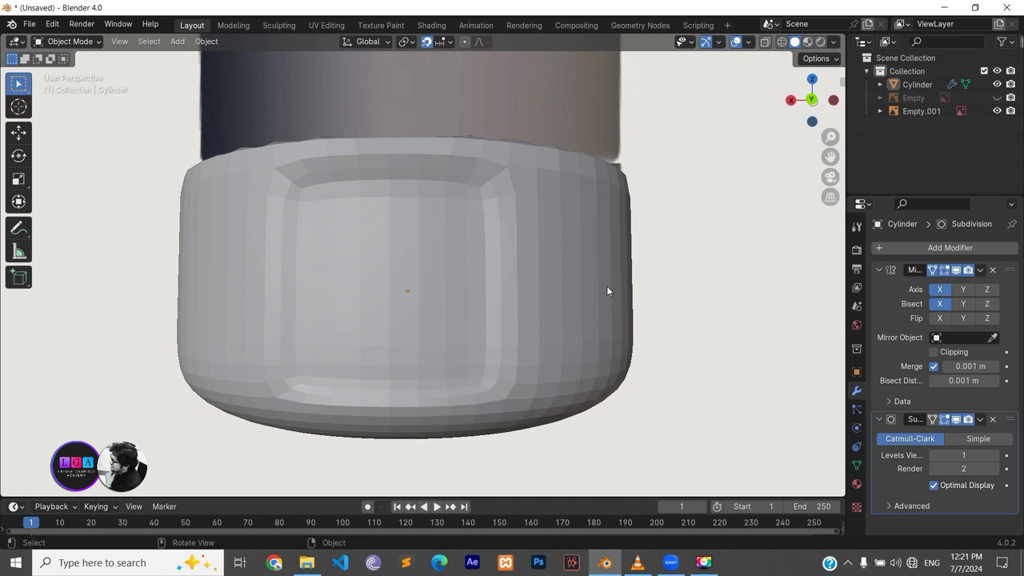
left_click(855, 469)
scroll(896, 490, "down", 2)
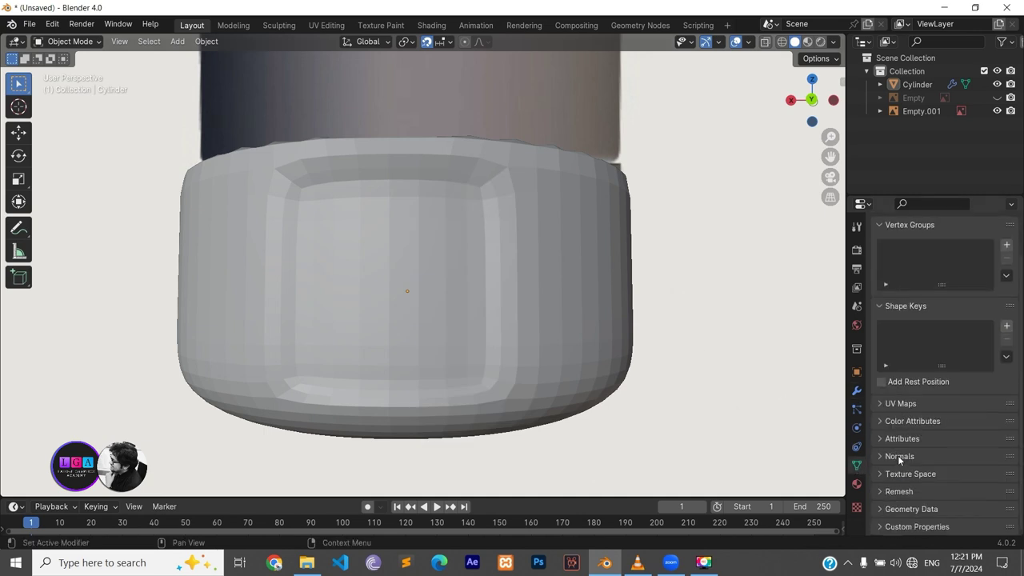
left_click(899, 456)
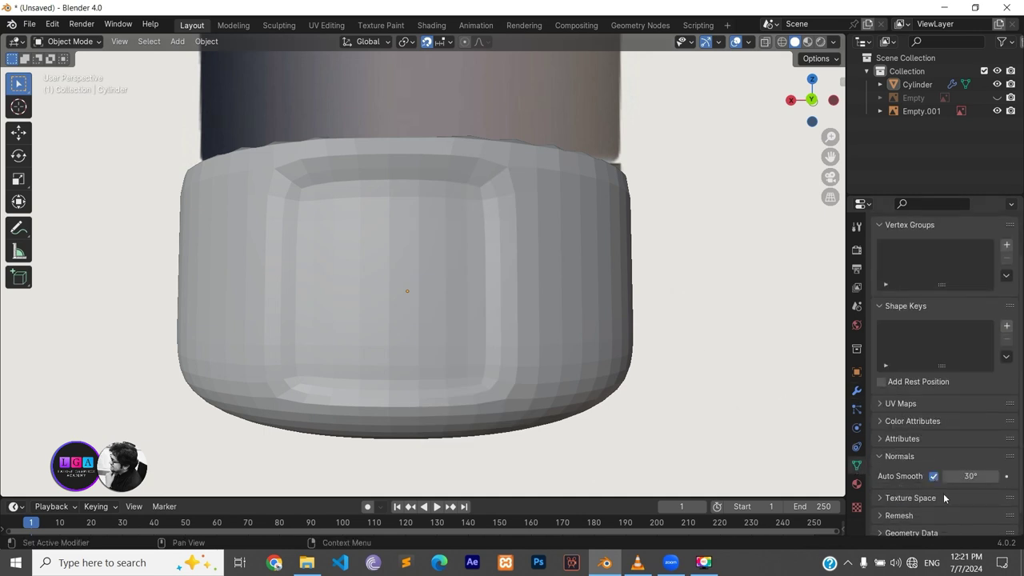
middle_click_drag(537, 270, 594, 310)
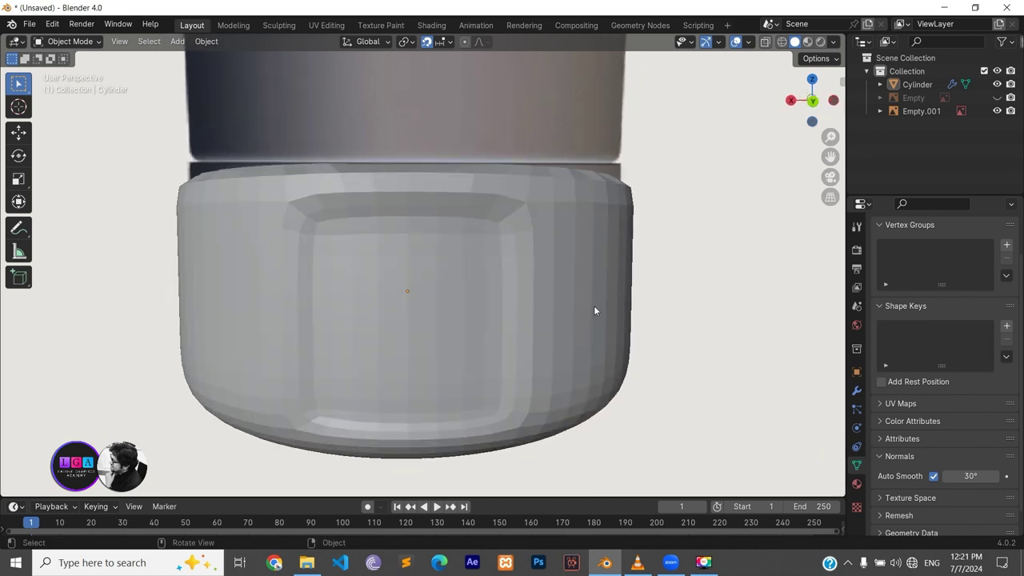
scroll(474, 341, "down", 1)
left_click(416, 322)
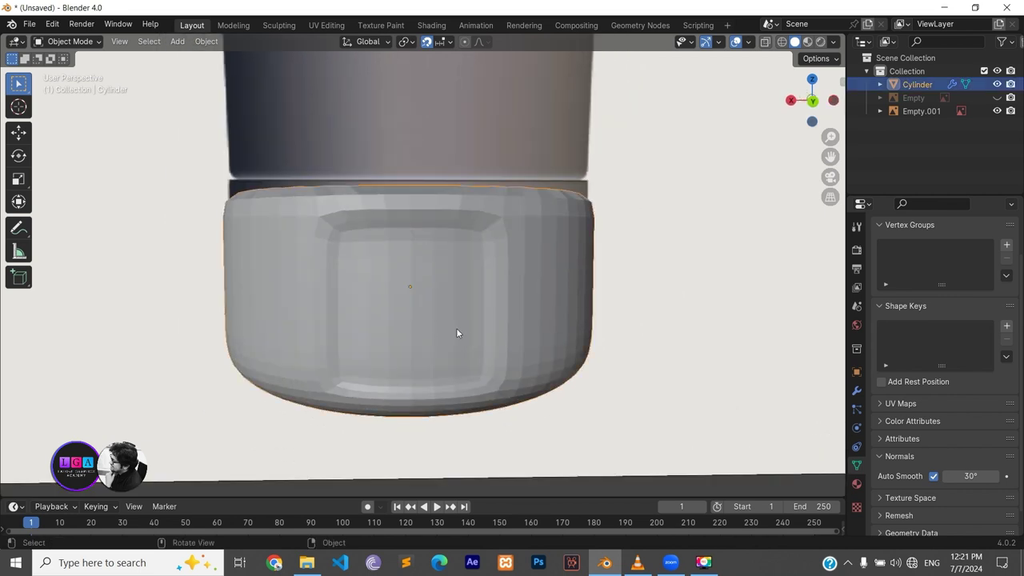
key("Tab")
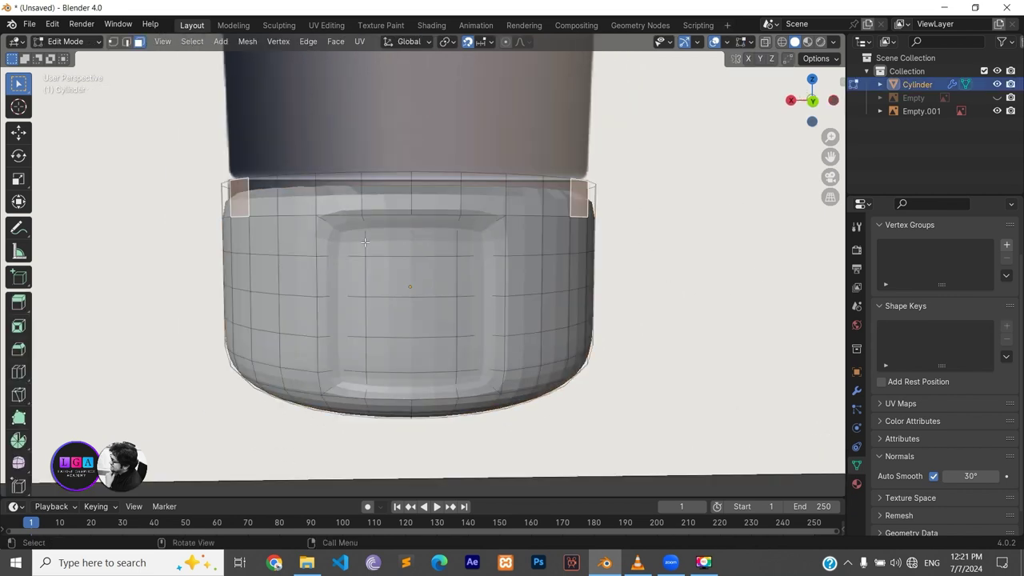
Switch off the Subdivision modifier's Edit Mode display so the plain cage mesh shows
left_click(362, 243)
left_click(857, 391)
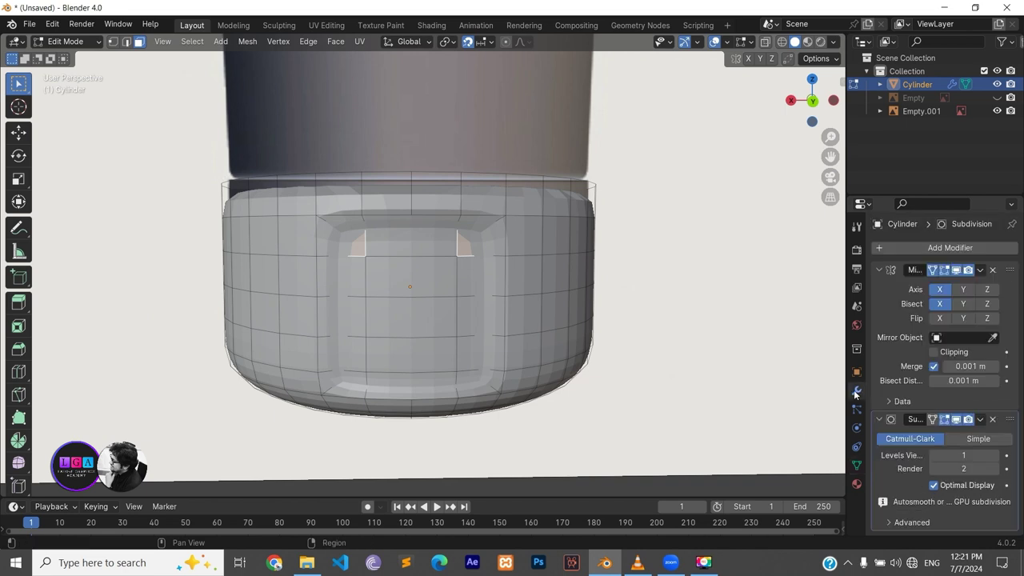
left_click(946, 421)
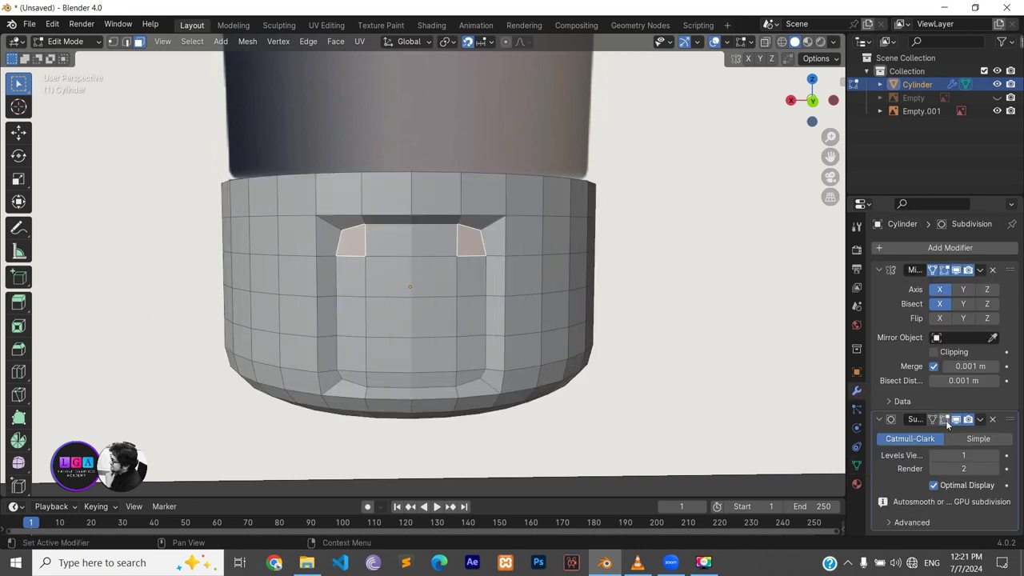
scroll(381, 298, "up", 2)
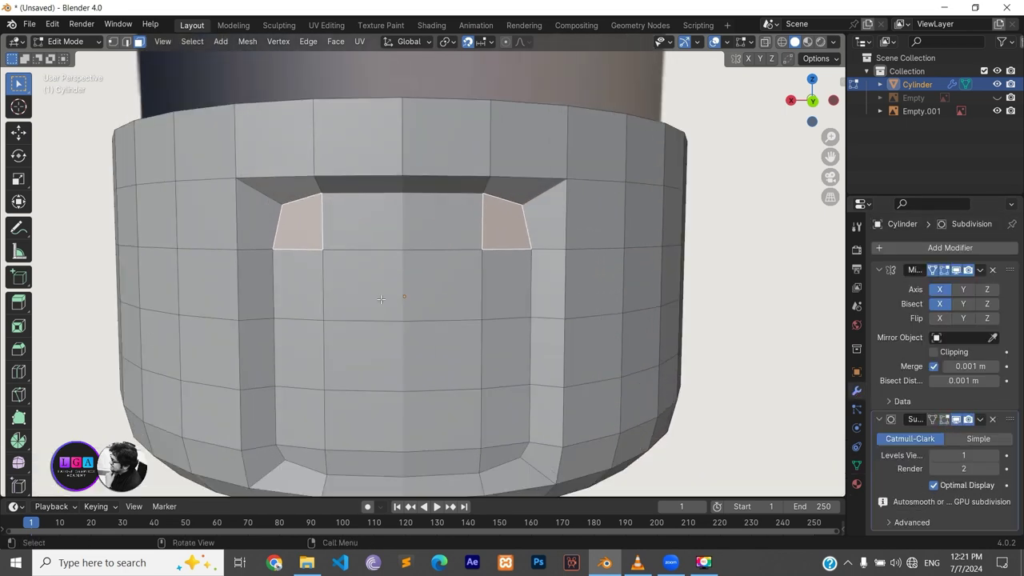
scroll(394, 293, "down", 1)
scroll(482, 328, "down", 2)
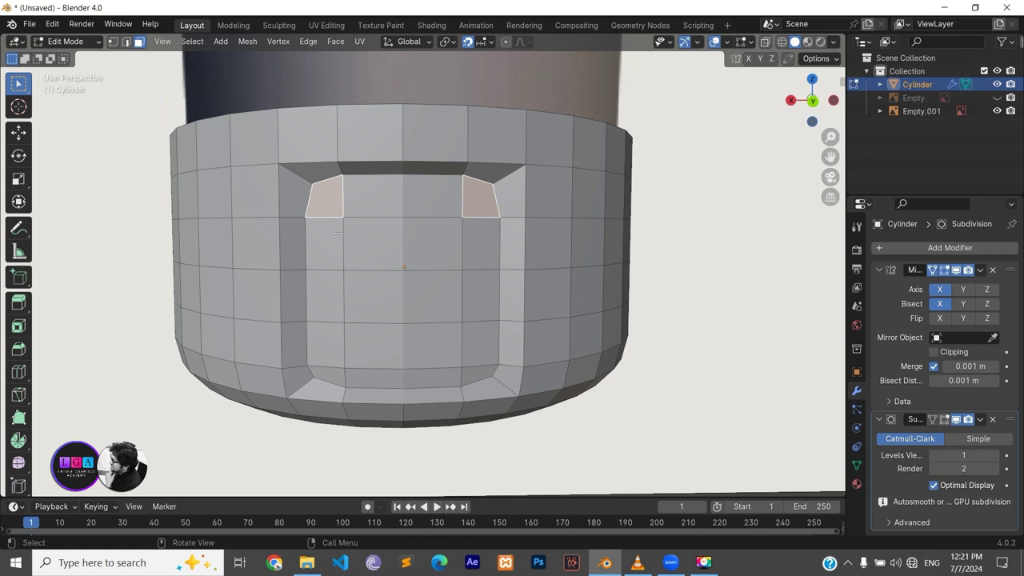
middle_click_drag(442, 346, 352, 272)
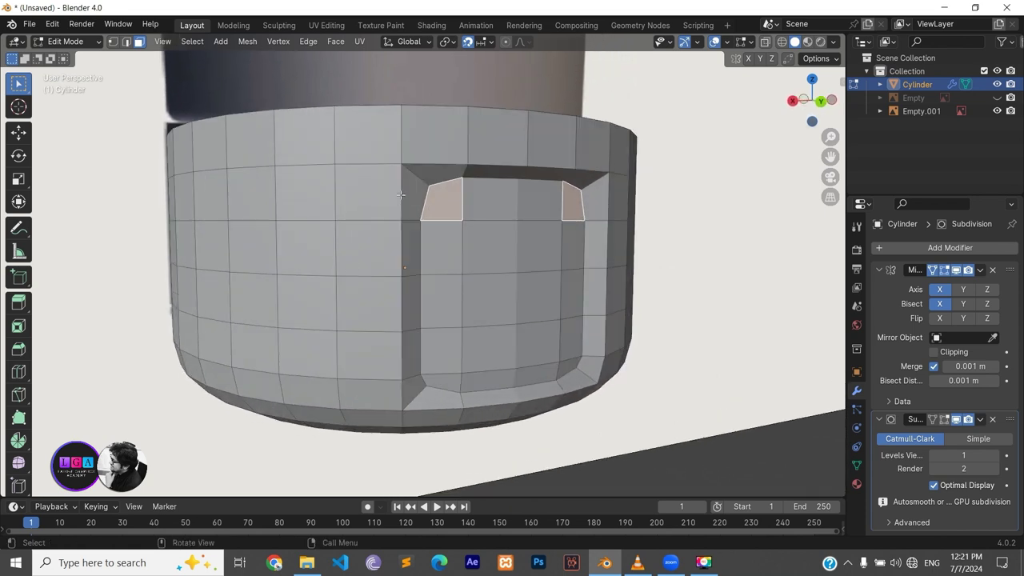
left_click(402, 198)
Bevel the panel's side, top and bottom outline edge loops with 2 segments
key("2")
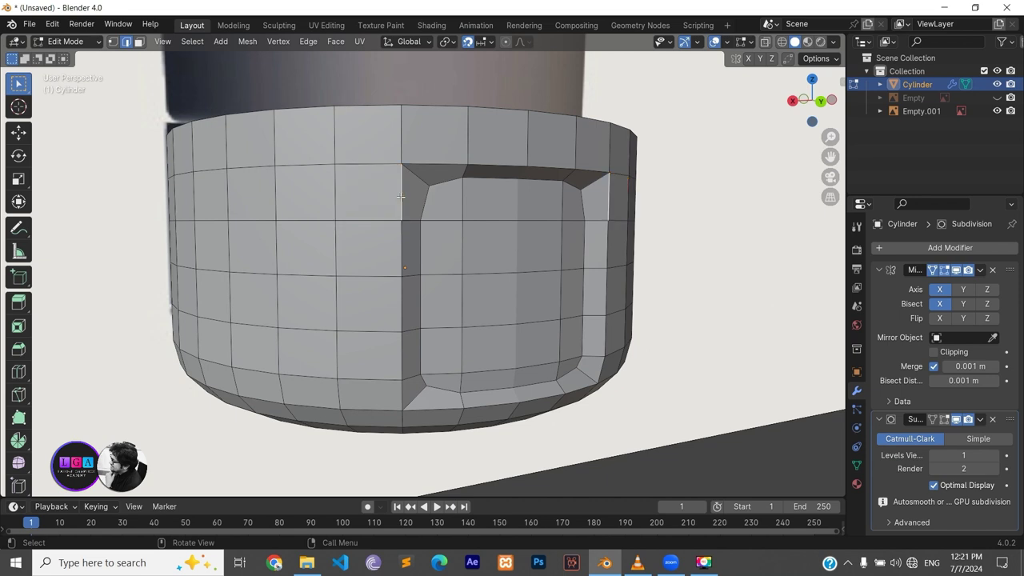
left_click(401, 201, "alt")
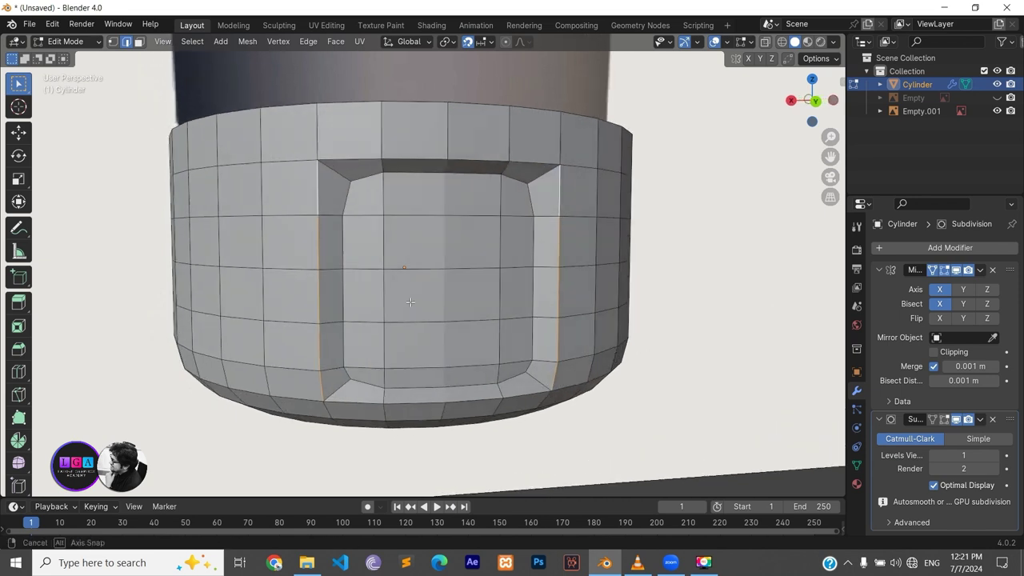
middle_click_drag(444, 305, 330, 164)
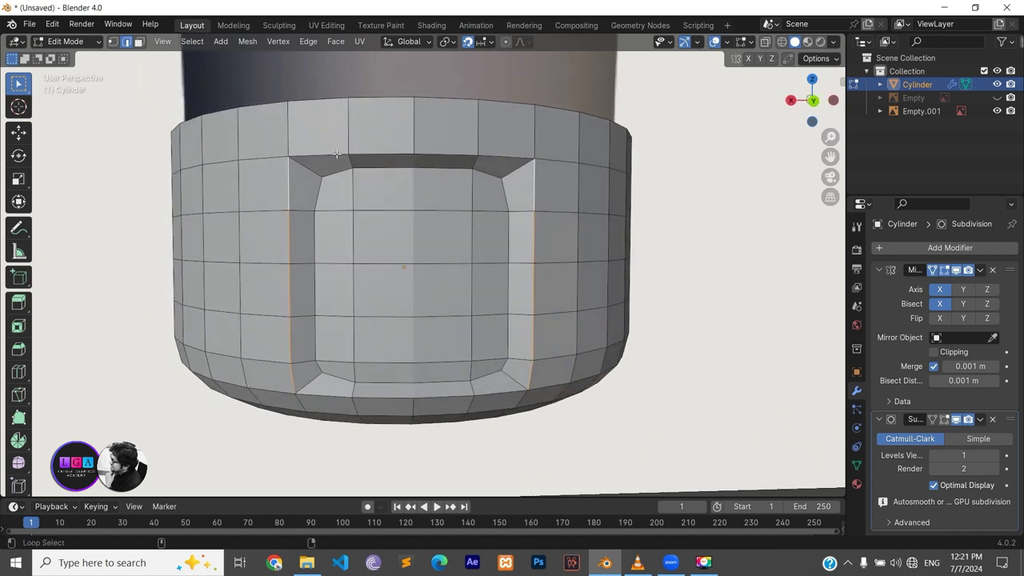
left_click(336, 153, "alt+shift")
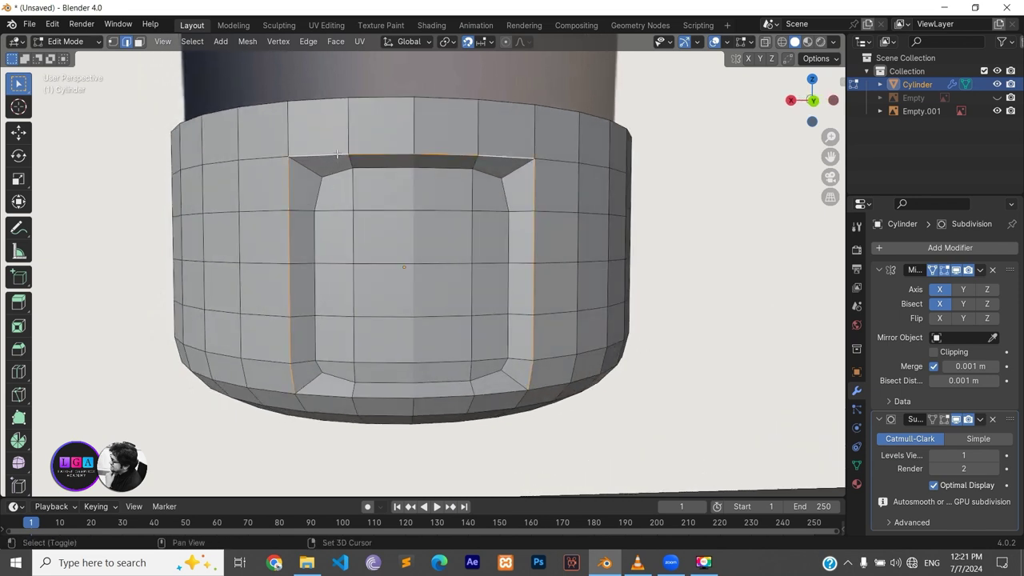
left_click(431, 395, "alt+shift")
middle_click_drag(520, 326, 504, 315)
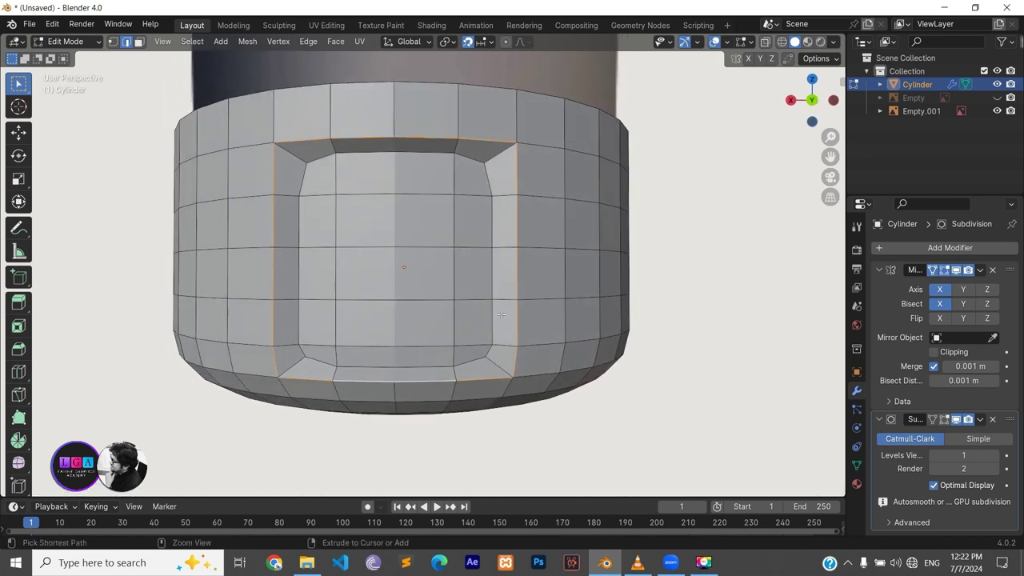
key("ctrl+b")
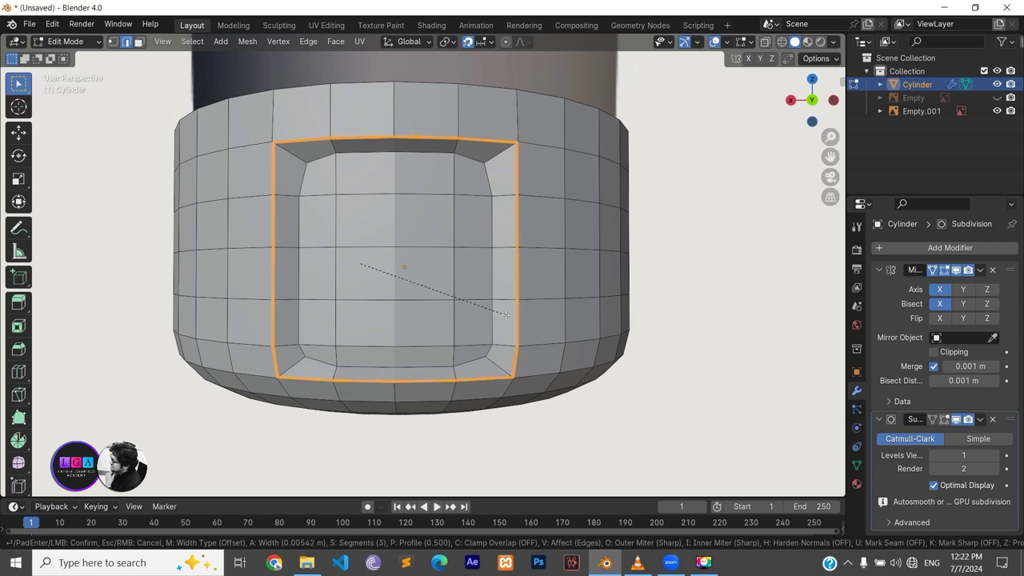
scroll(506, 317, "down", 1)
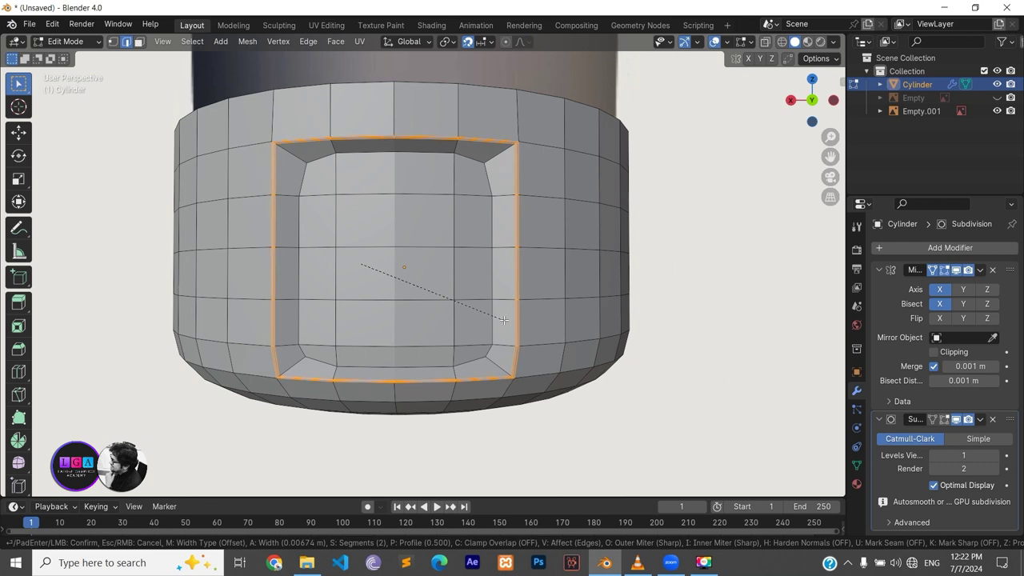
left_click(502, 320)
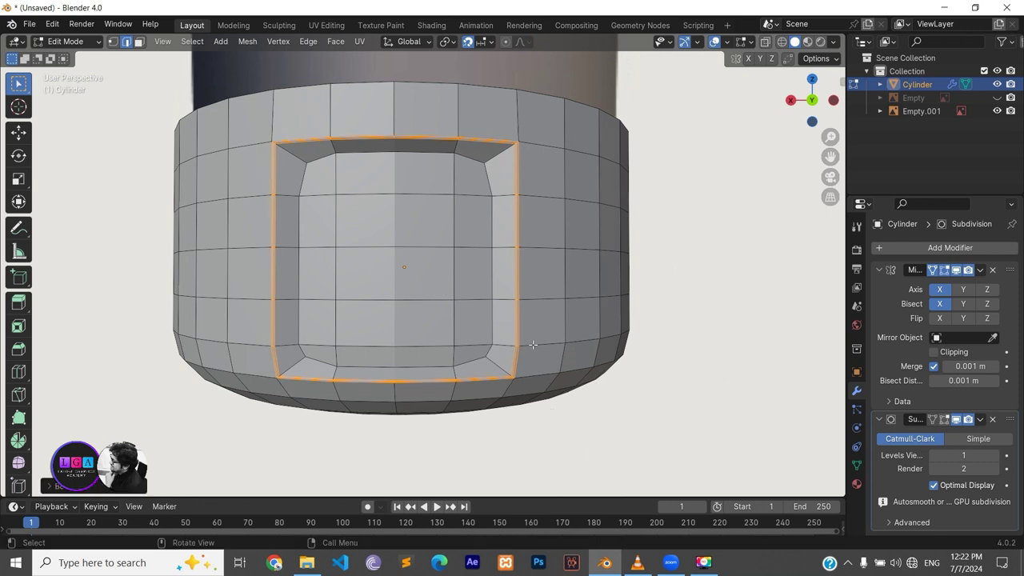
Preview the beveled panel rim in Object Mode, then return to Edit Mode
key("Tab")
mouse_move(313, 281)
middle_mouse_down()
mouse_move(334, 282)
mouse_move(325, 278)
middle_mouse_up()
key("Tab")
middle_click_drag(446, 257, 308, 190)
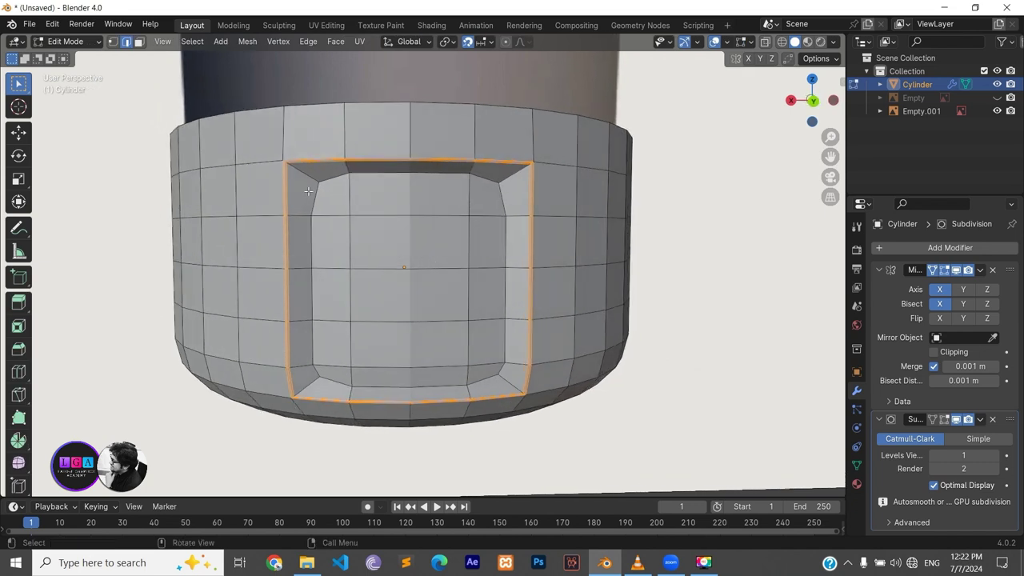
left_click(348, 213)
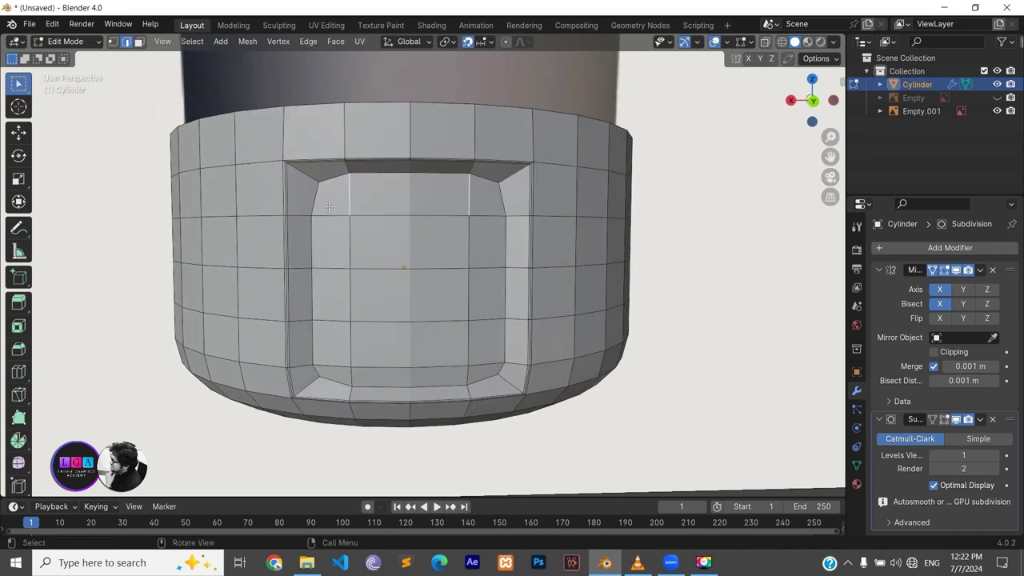
Select the inner panel faces and sink them deeper with Shrink/Fatten
key("3")
left_click(334, 205)
left_click(474, 373, "ctrl")
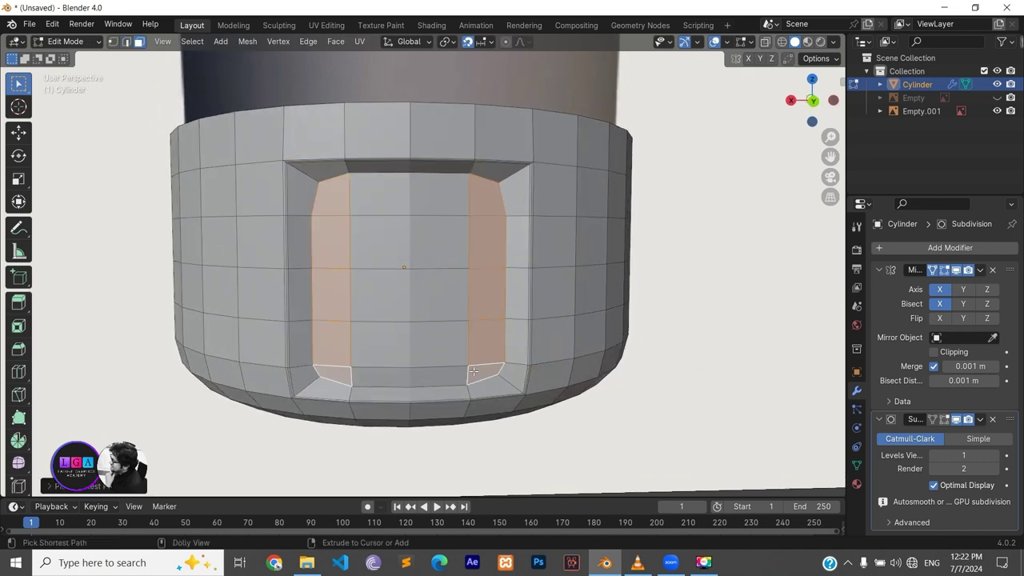
left_click(430, 374, "shift")
left_click(432, 340, "shift")
left_click(437, 303, "shift")
left_click(439, 240, "shift")
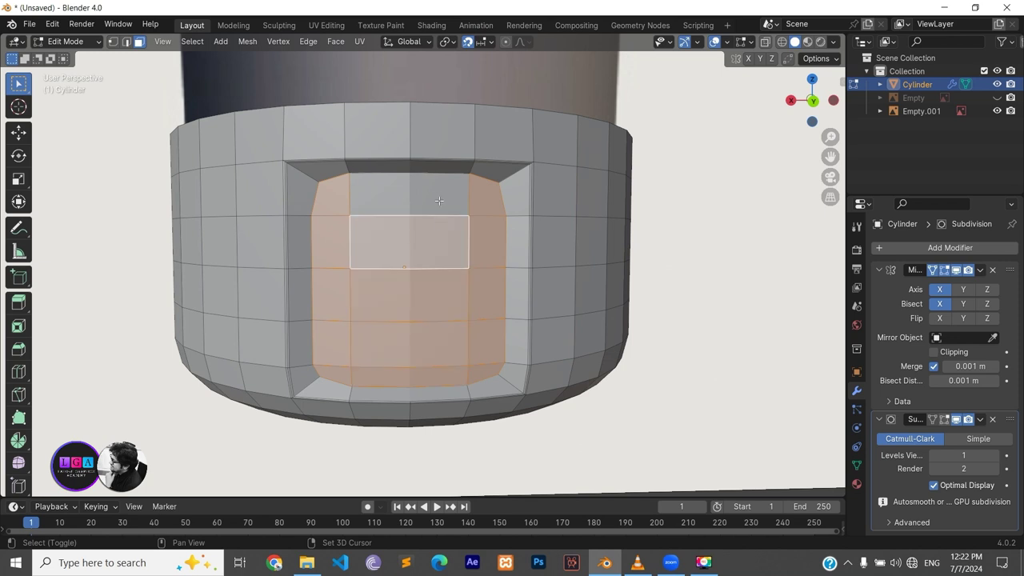
left_click(438, 200, "shift")
key("alt+s")
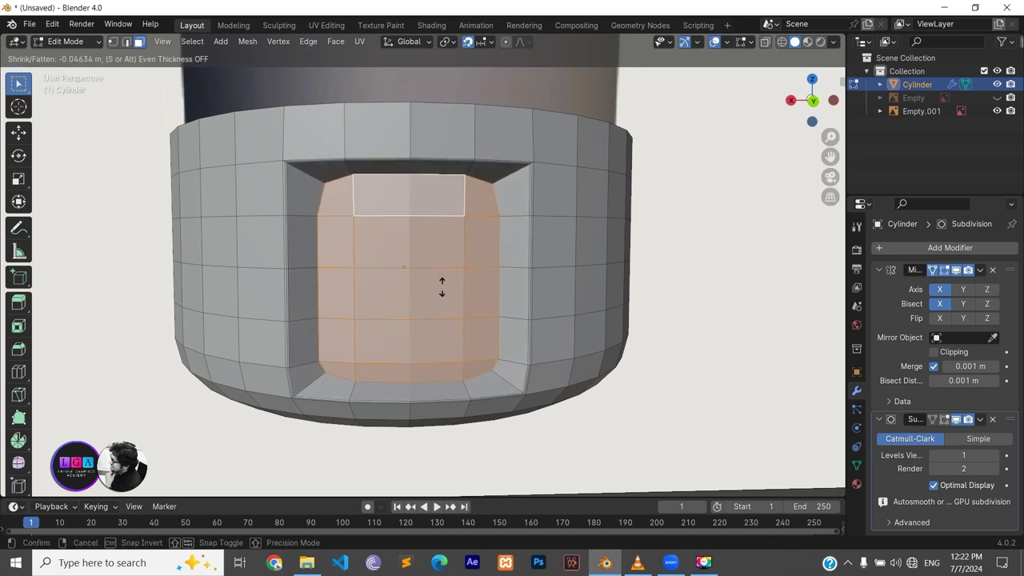
left_click(441, 286)
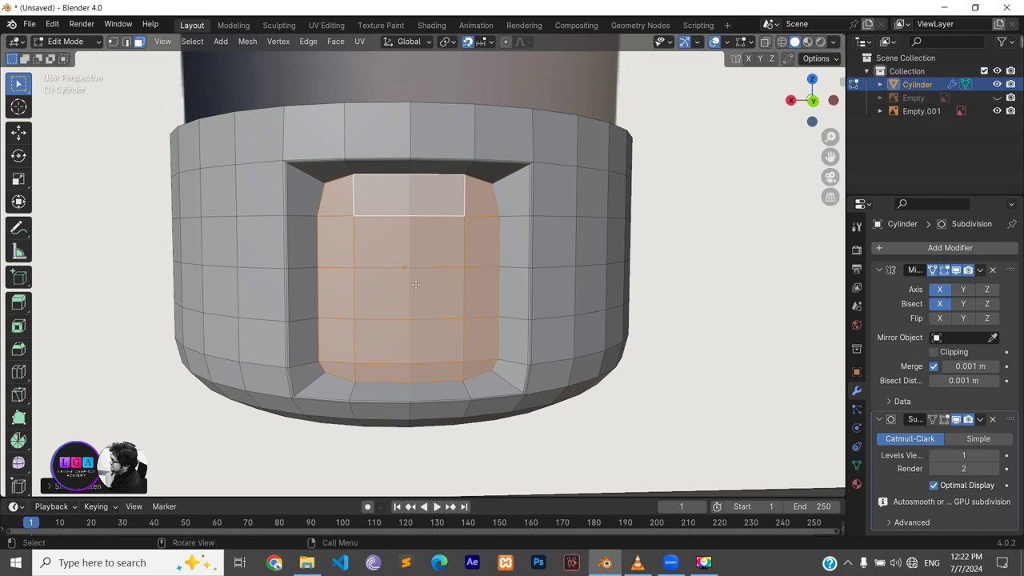
Inspect the smoothed cap in Object Mode from the back view
middle_click_drag(415, 284, 436, 209)
left_click(436, 210)
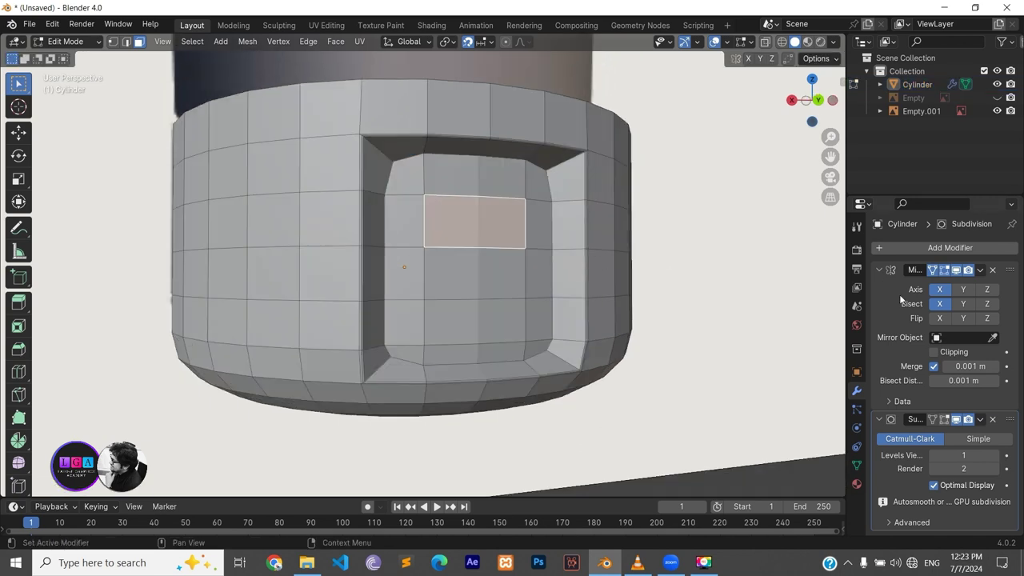
key("Tab")
mouse_move(554, 258)
middle_mouse_down()
mouse_move(591, 266)
mouse_move(523, 269)
mouse_move(579, 269)
mouse_move(576, 236)
mouse_move(575, 277)
mouse_move(600, 256)
mouse_move(581, 259)
middle_mouse_up()
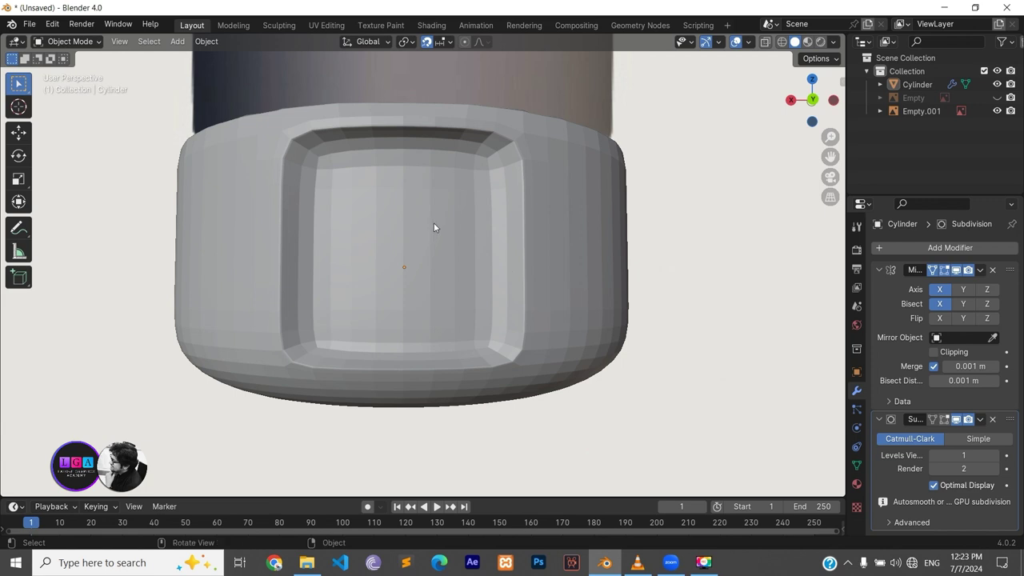
mouse_move(434, 223)
middle_mouse_down("alt")
mouse_move(439, 242)
mouse_move(548, 270)
middle_mouse_up("alt")
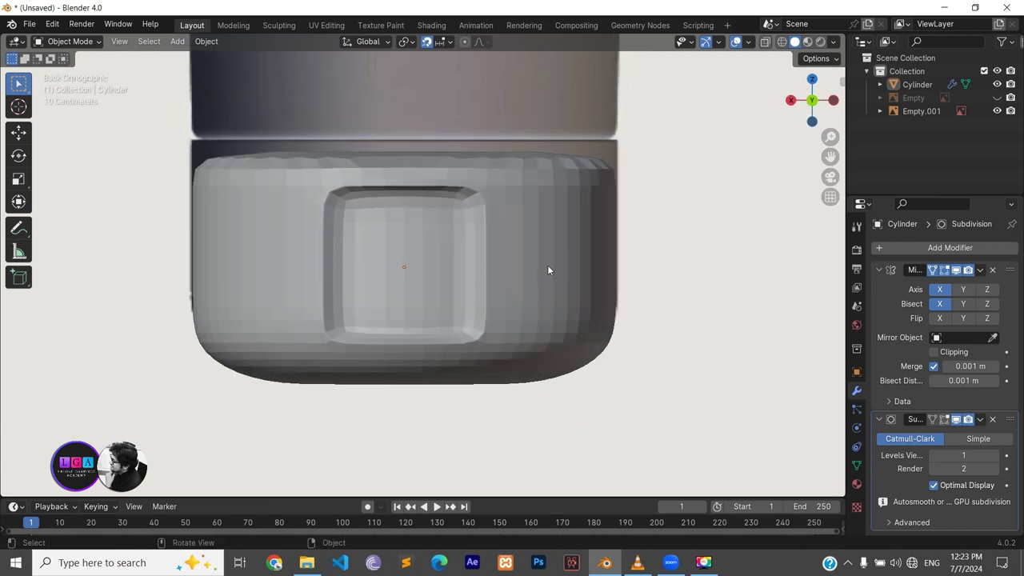
Set the Subdivision viewport level to 2 and toggle the cap's visibility to compare
left_click(378, 249)
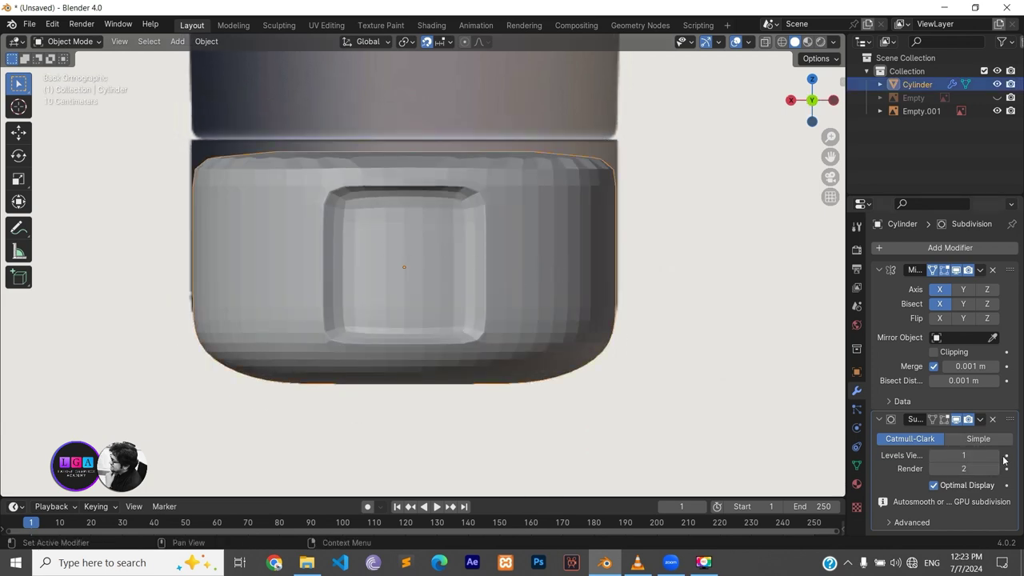
left_click_drag(975, 456, 992, 456)
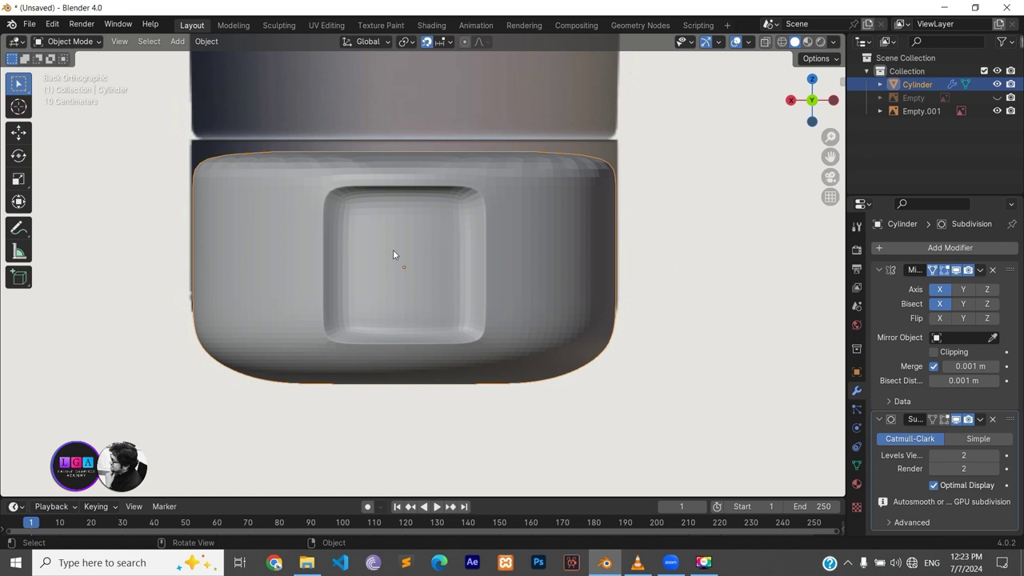
middle_click_drag(393, 254, 406, 279)
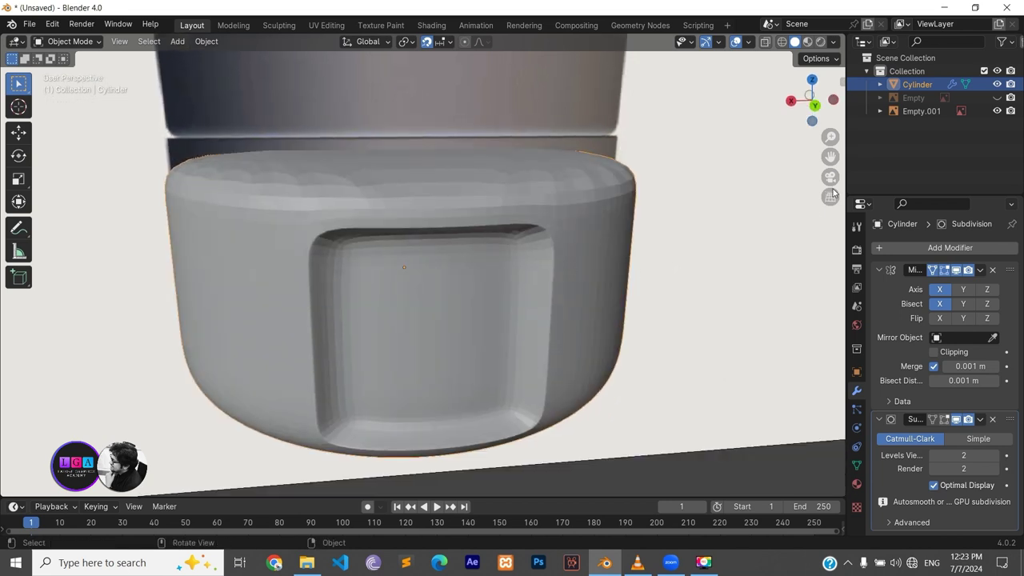
left_click(997, 84)
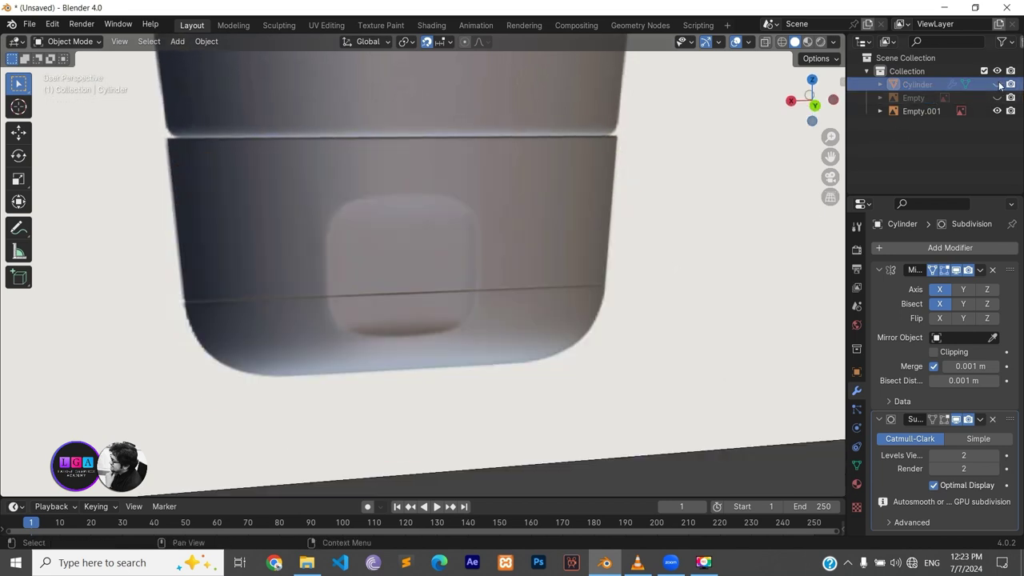
left_click(998, 84)
left_click(998, 84)
left_click(997, 84)
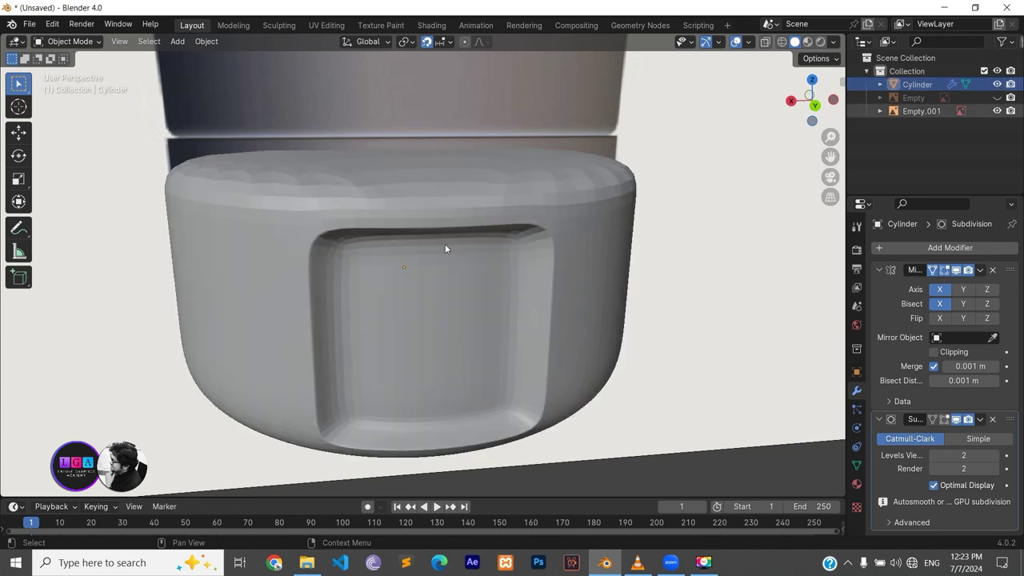
mouse_move(457, 293)
middle_mouse_down()
mouse_move(452, 320)
mouse_move(500, 281)
middle_mouse_up()
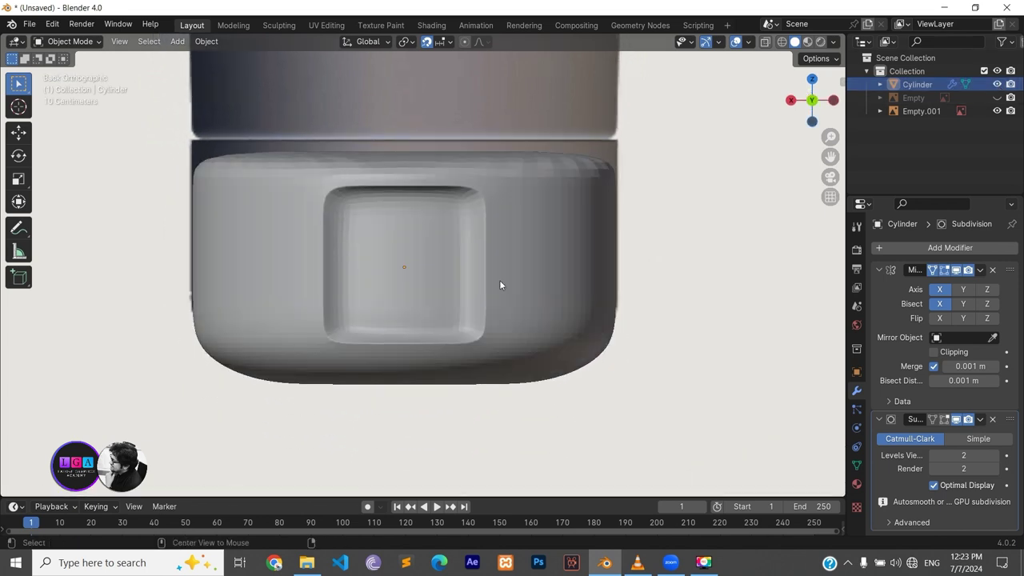
Select the panel's corner face columns and its centre column of faces
key("Tab")
left_click(355, 210)
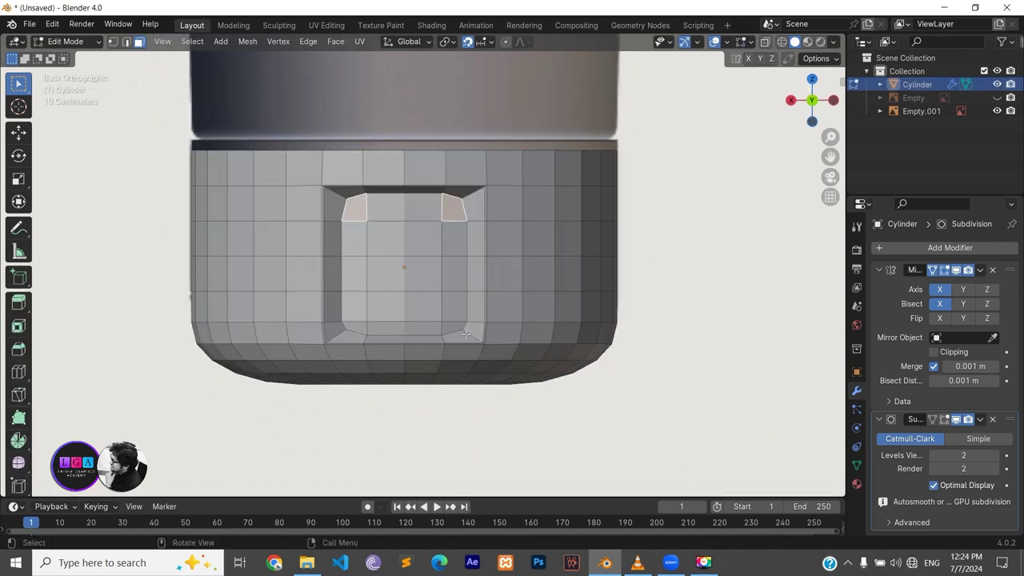
left_click(458, 329, "shift")
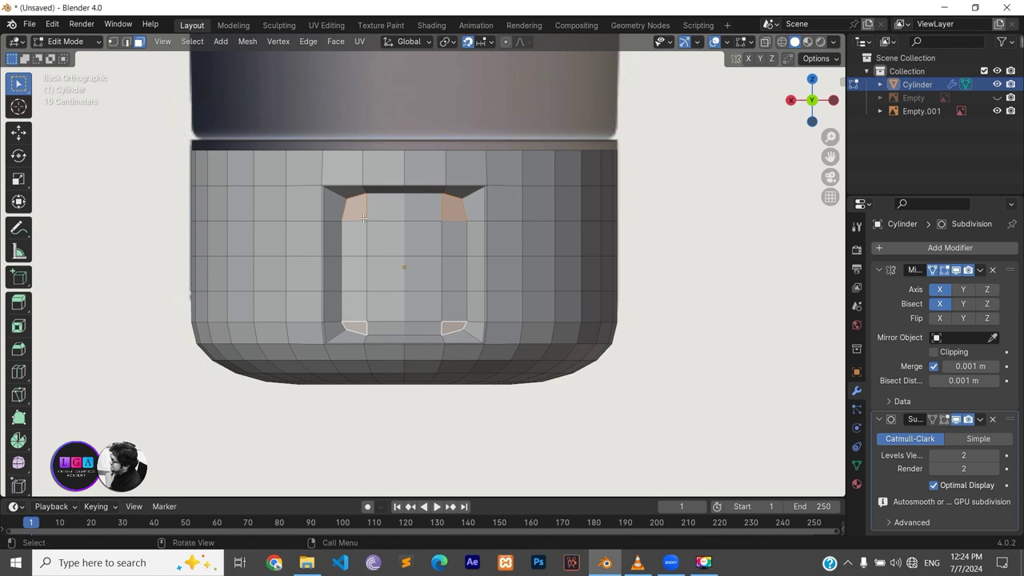
key("ctrl+shift+KP_Add")
left_click(391, 215, "shift")
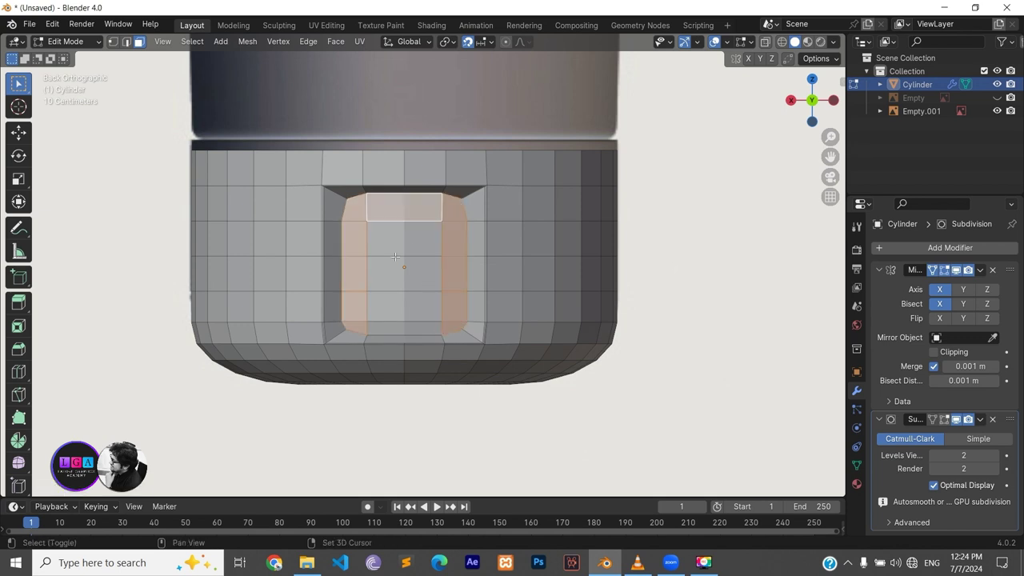
left_click(392, 248, "shift")
left_click(396, 276, "shift")
left_click(400, 308, "shift")
left_click(402, 331, "shift")
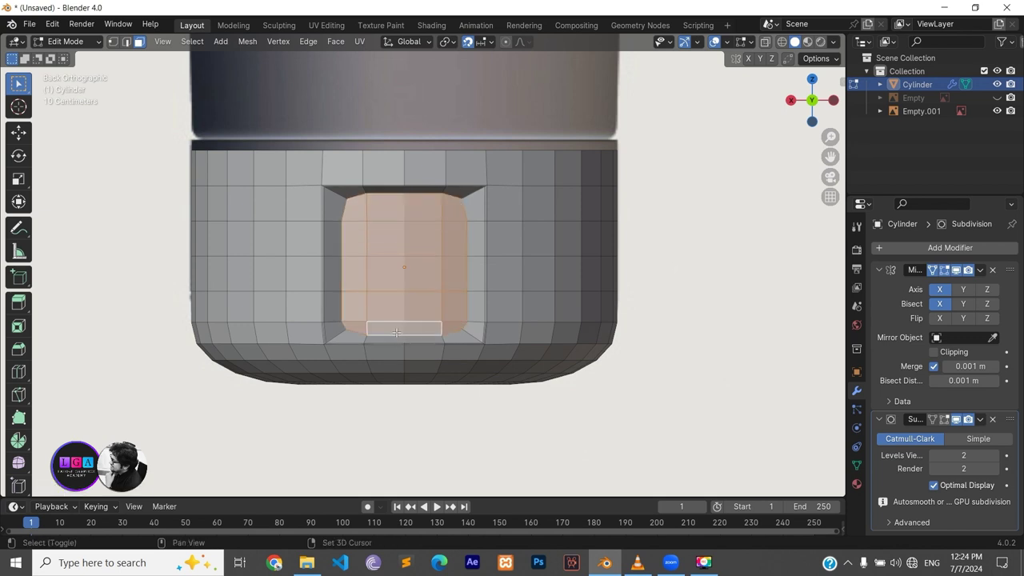
Shift the selected faces along their normals and preview the smoothed result
key("alt+s")
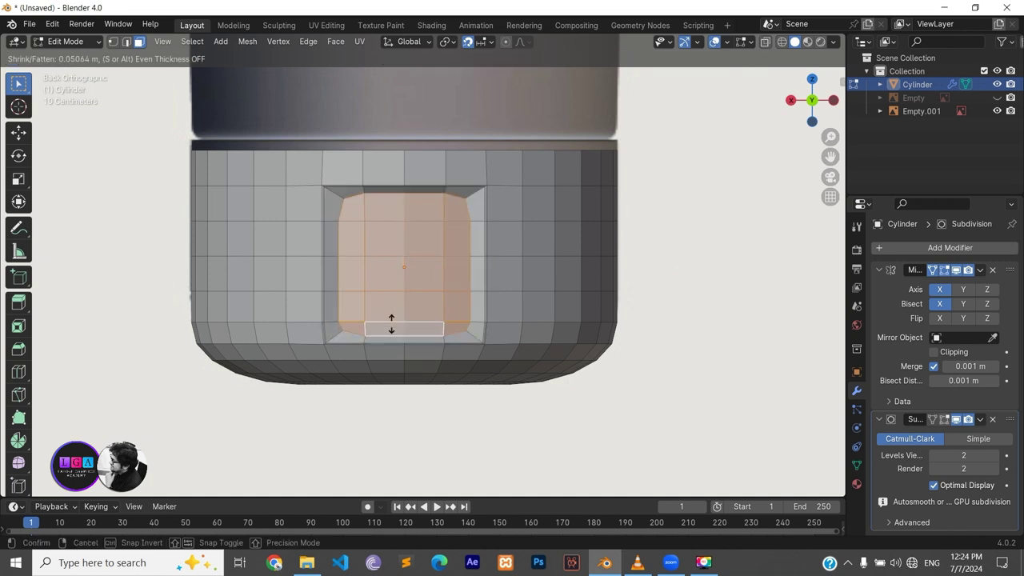
left_click(392, 323)
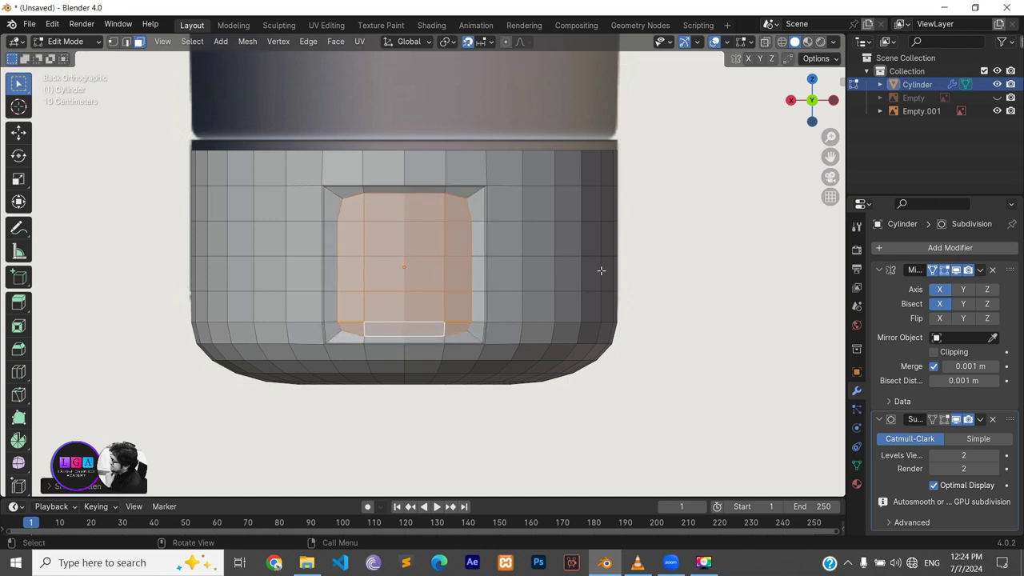
key("Tab")
mouse_move(629, 296)
middle_mouse_down()
mouse_move(654, 307)
mouse_move(498, 287)
middle_mouse_up()
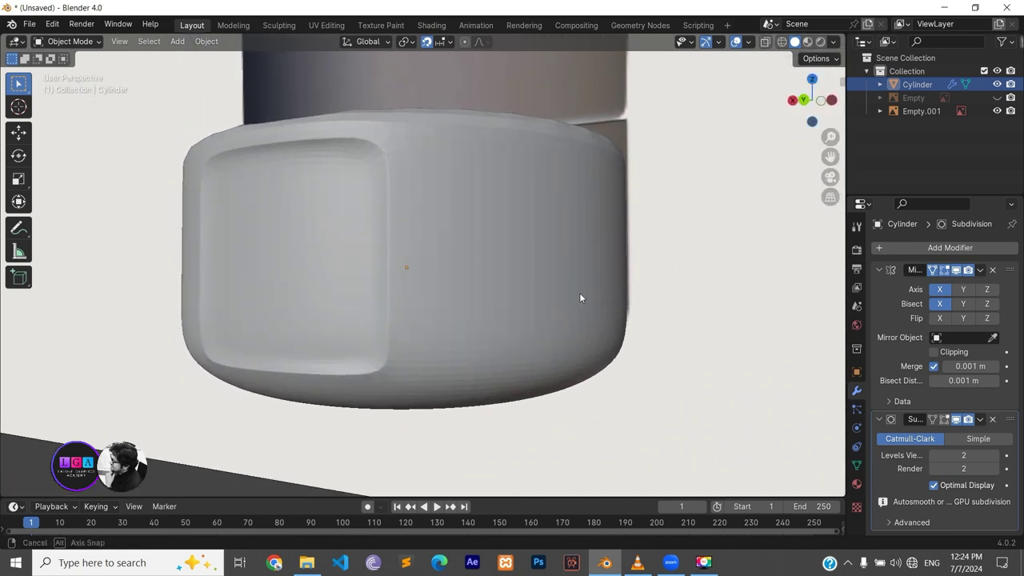
key("Tab")
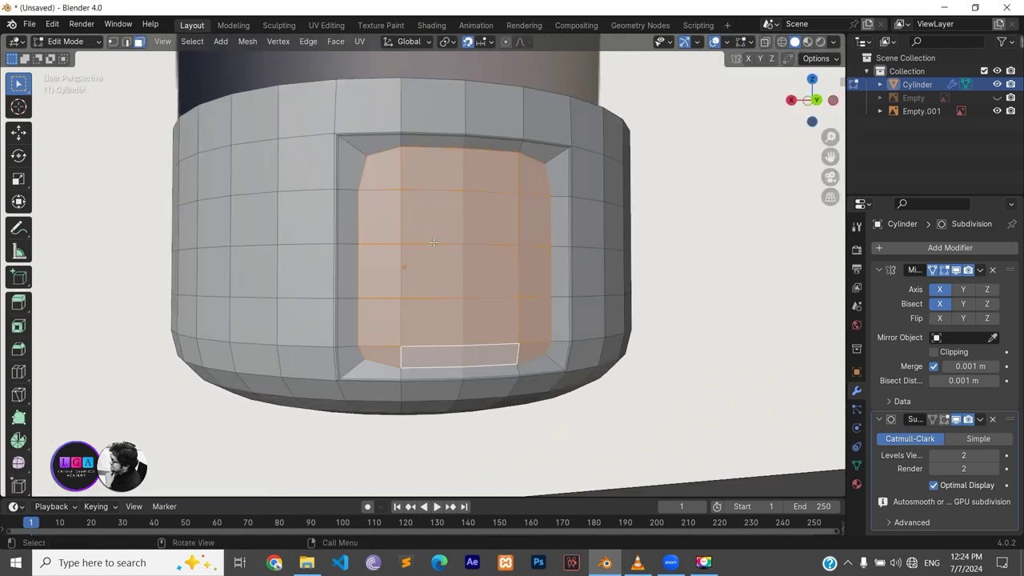
In back view with X-ray on, select the horizontal edge loop across the lower front
left_click(436, 240)
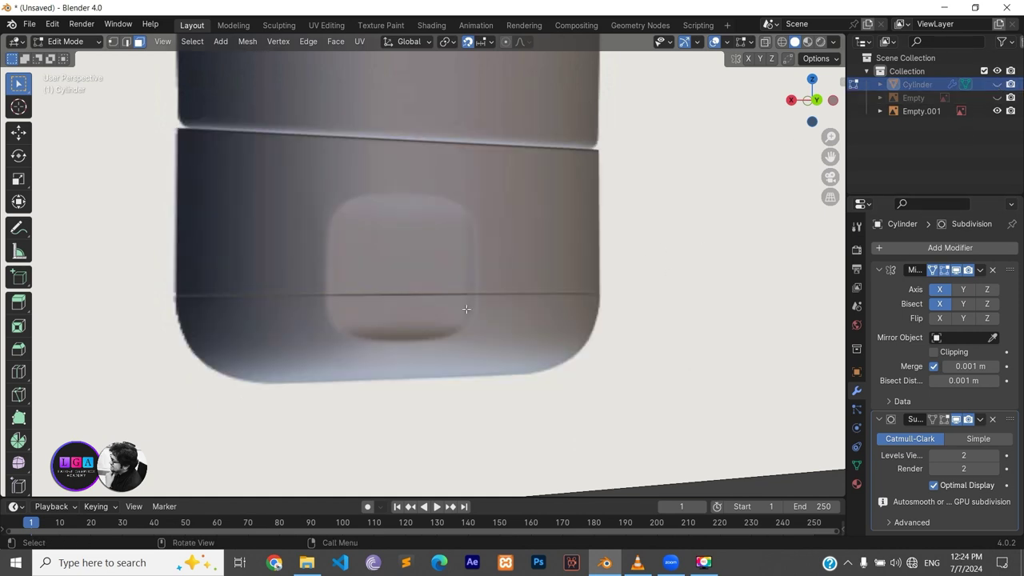
key("ctrl+KP_1")
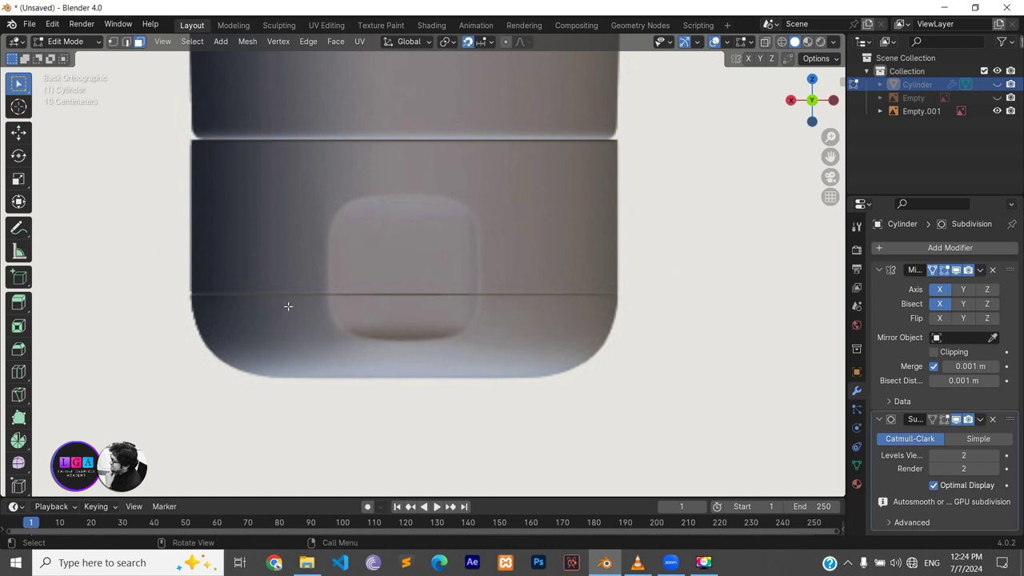
left_click(997, 84)
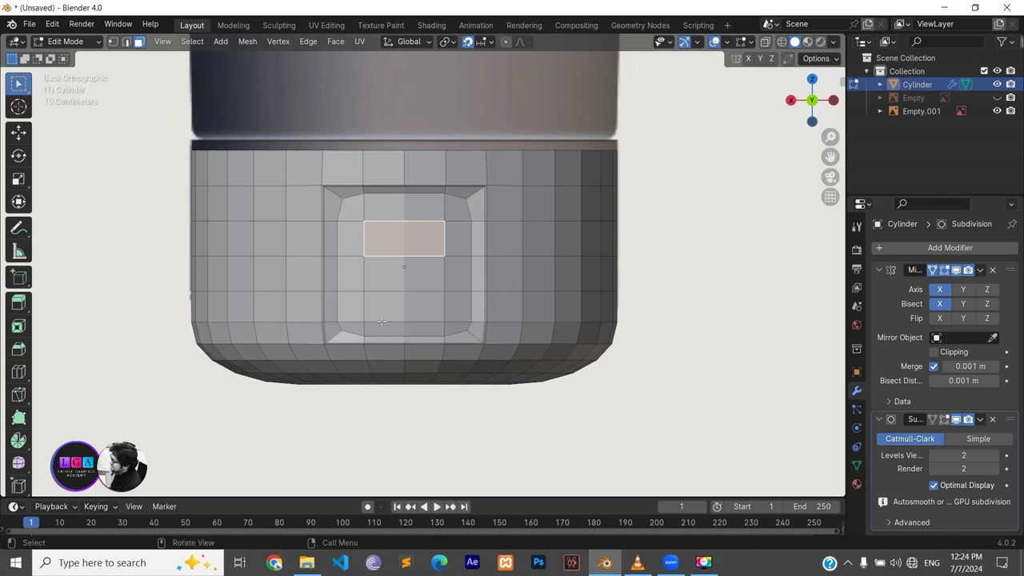
key("alt+z")
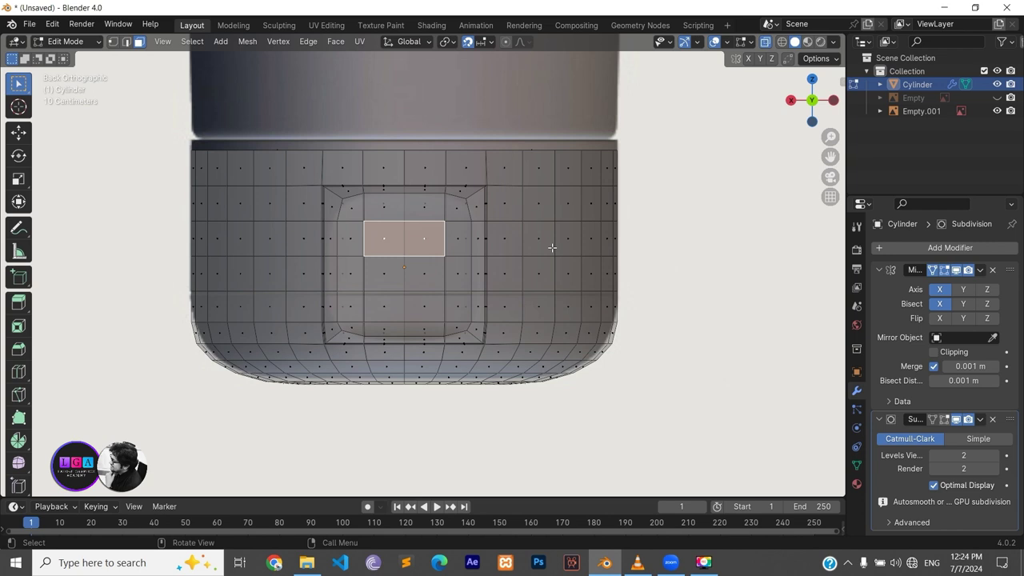
left_click(284, 292)
key("2")
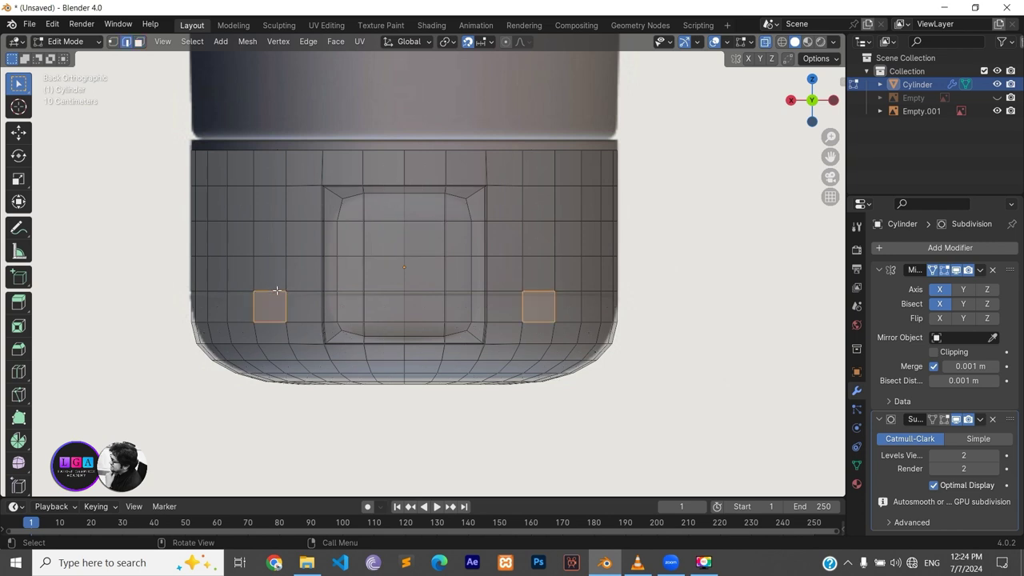
left_click(277, 291, "alt")
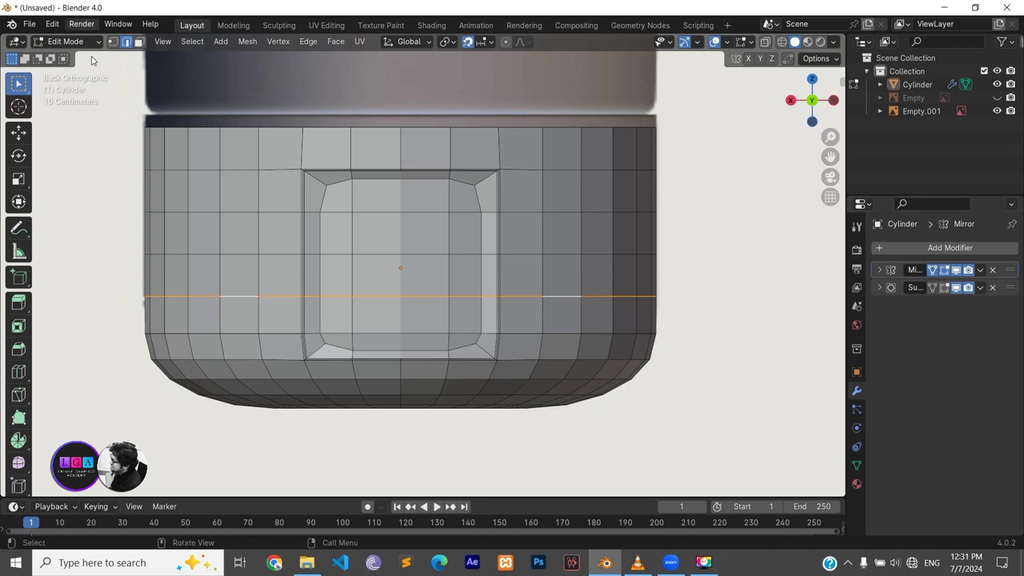
Apply the Mirror modifier in Object Mode, leaving level-2 Subdivision, then resume mesh editing
left_click(879, 271)
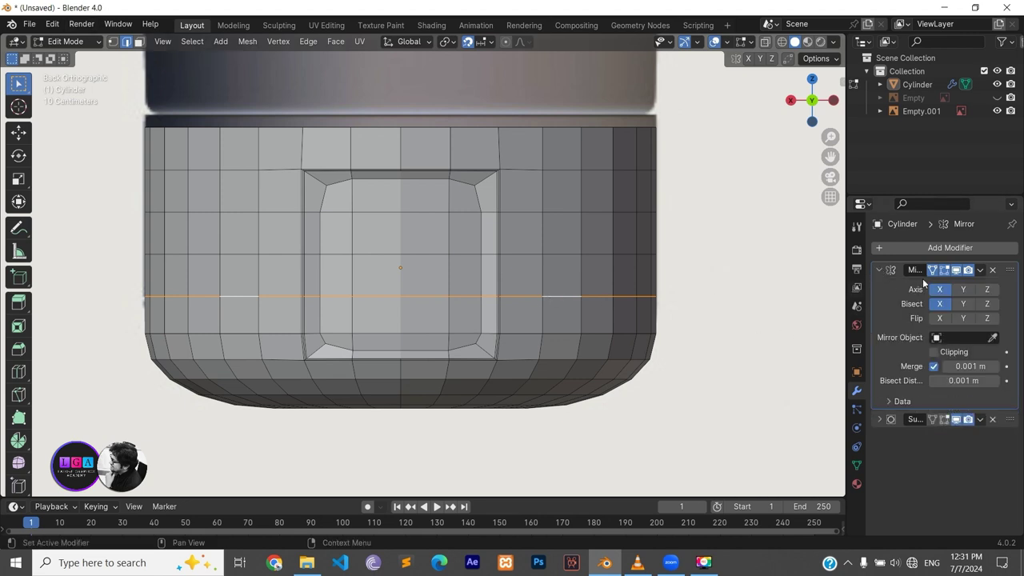
left_click(883, 421)
left_click(880, 271)
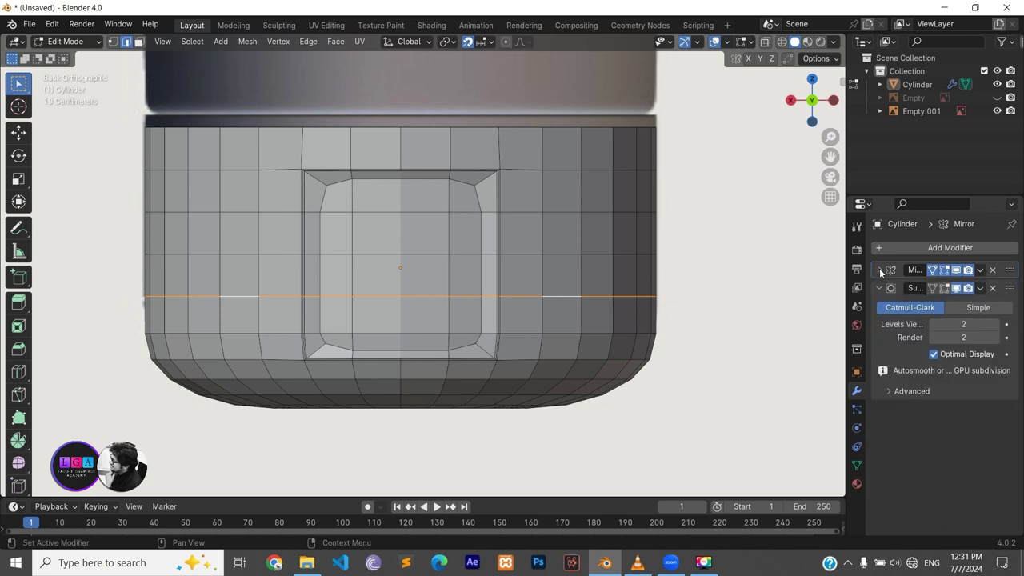
left_click(981, 271)
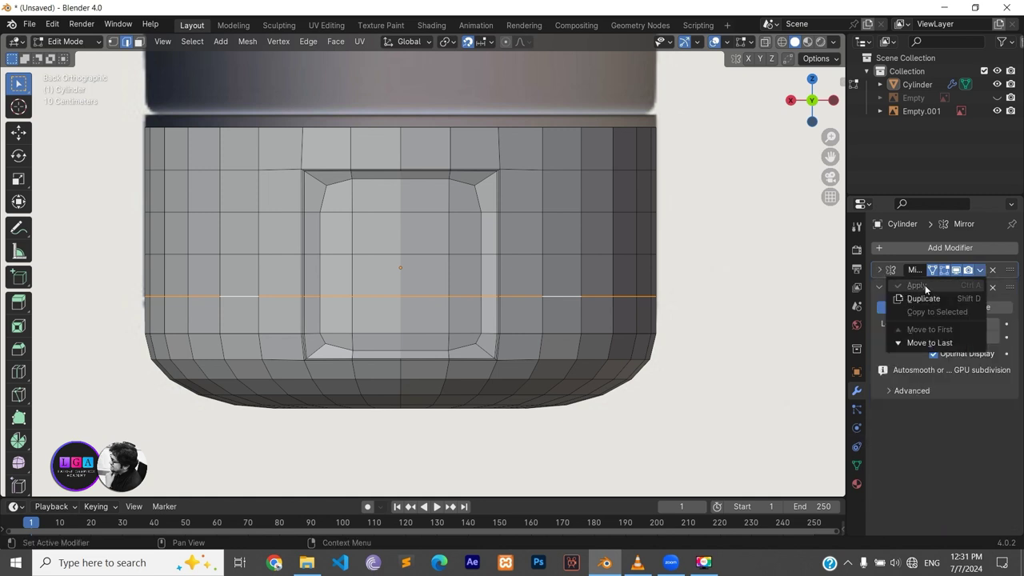
left_click(92, 43)
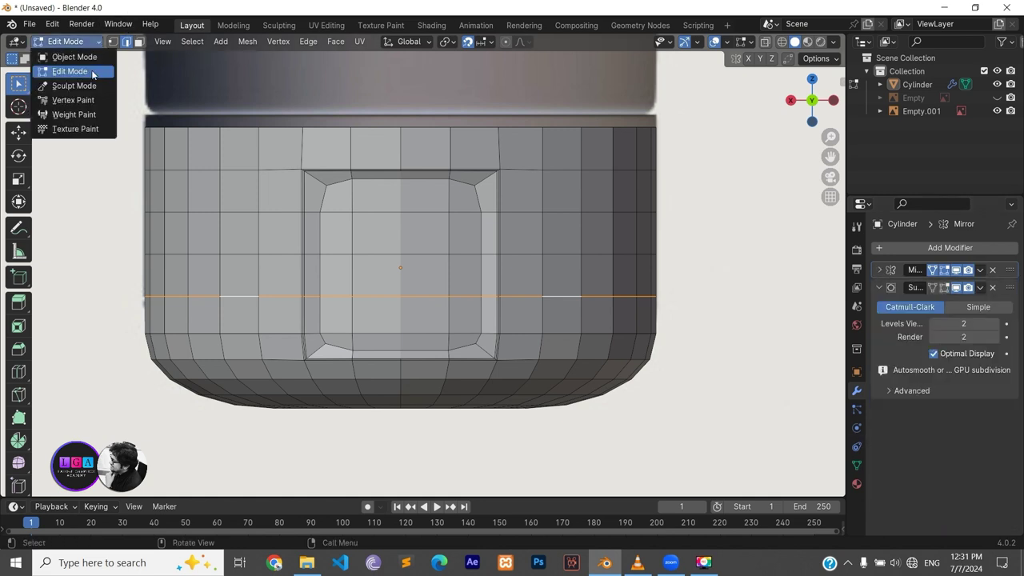
left_click(95, 58)
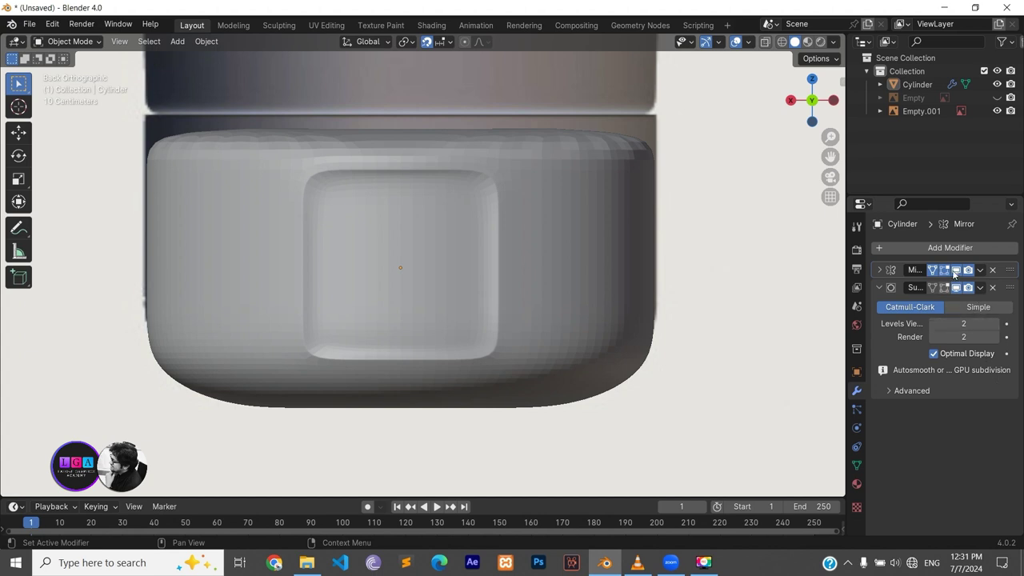
left_click(981, 271)
left_click(920, 286)
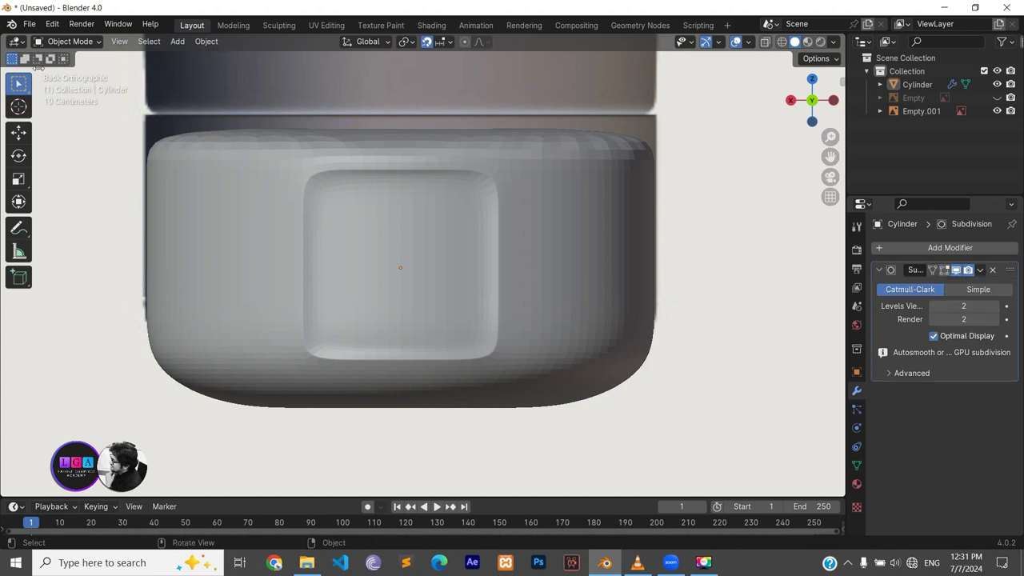
left_click(77, 46)
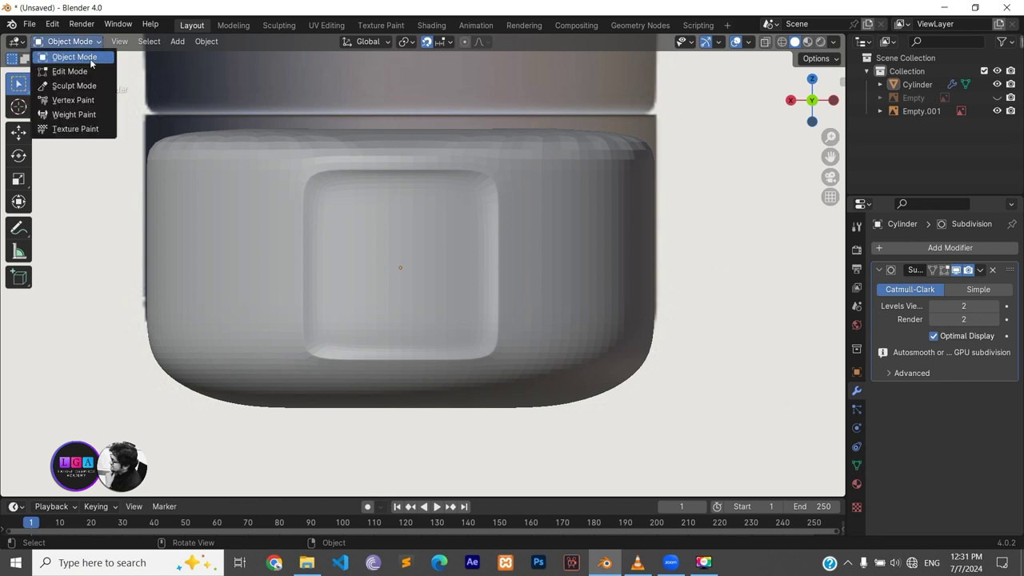
left_click(91, 67)
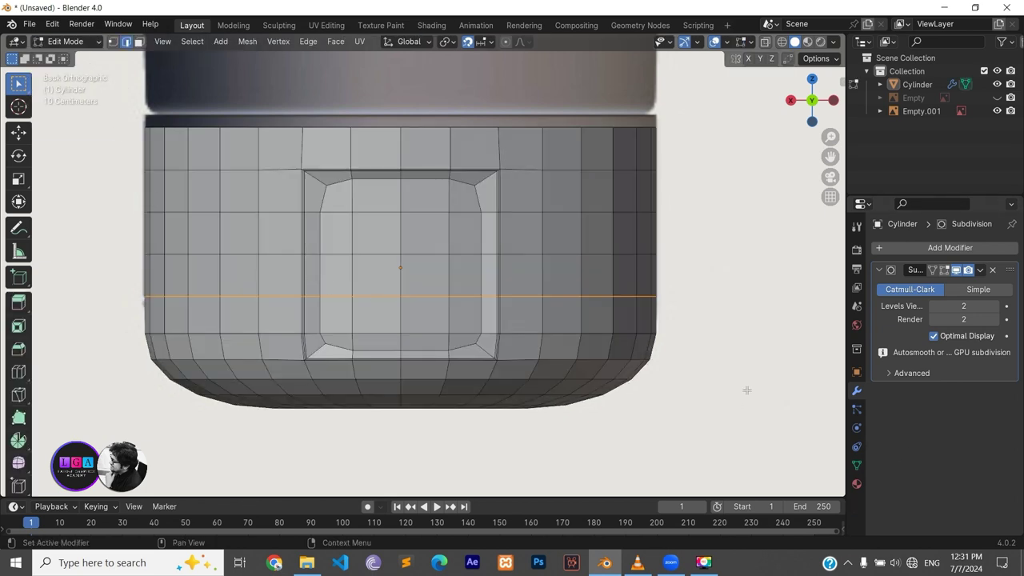
Bevel the cap's lower-front horizontal edge loop into a two-segment band about 0.017 m wide
left_click(996, 84)
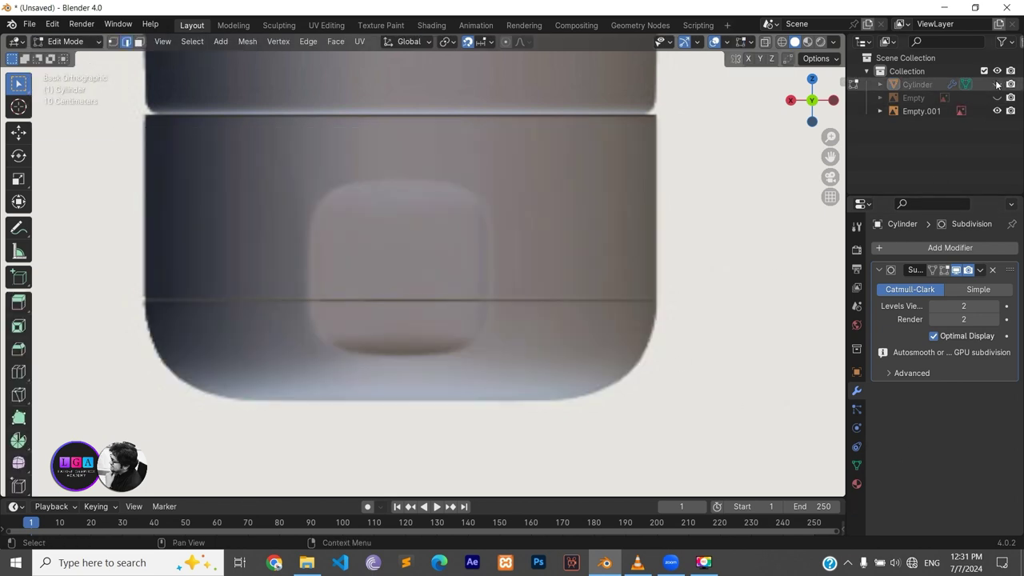
left_click(996, 84)
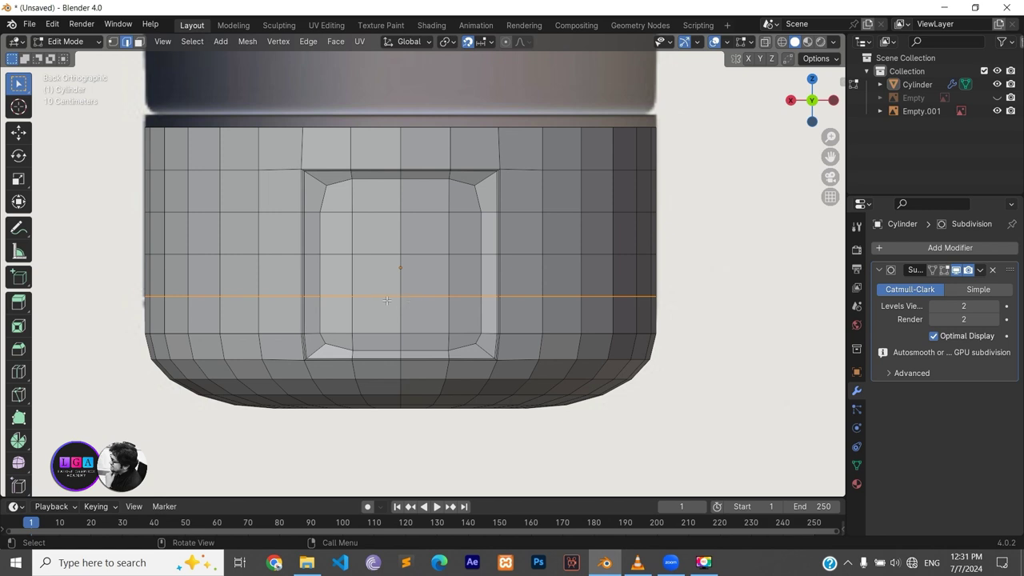
key("ctrl+b")
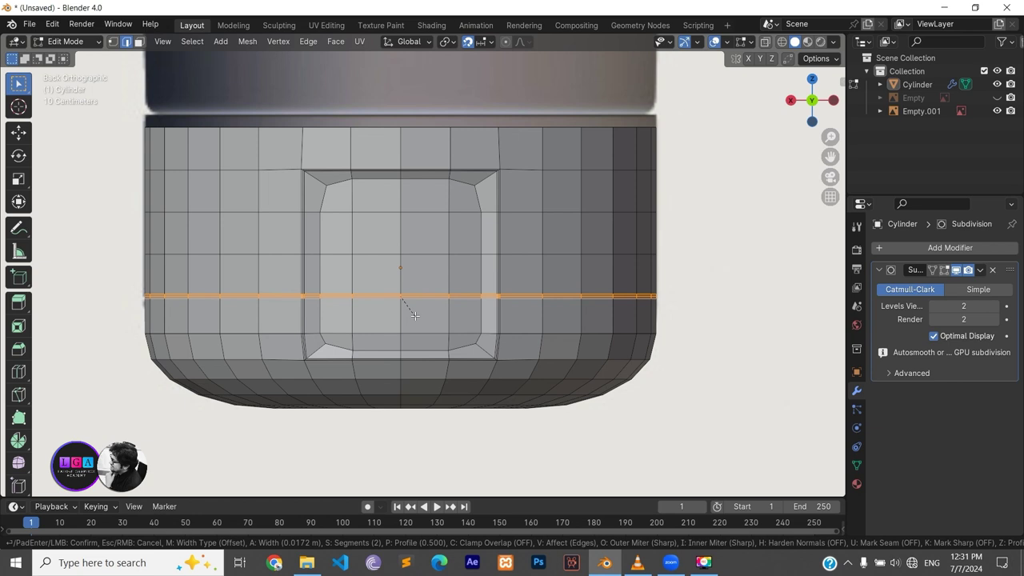
left_click(414, 315)
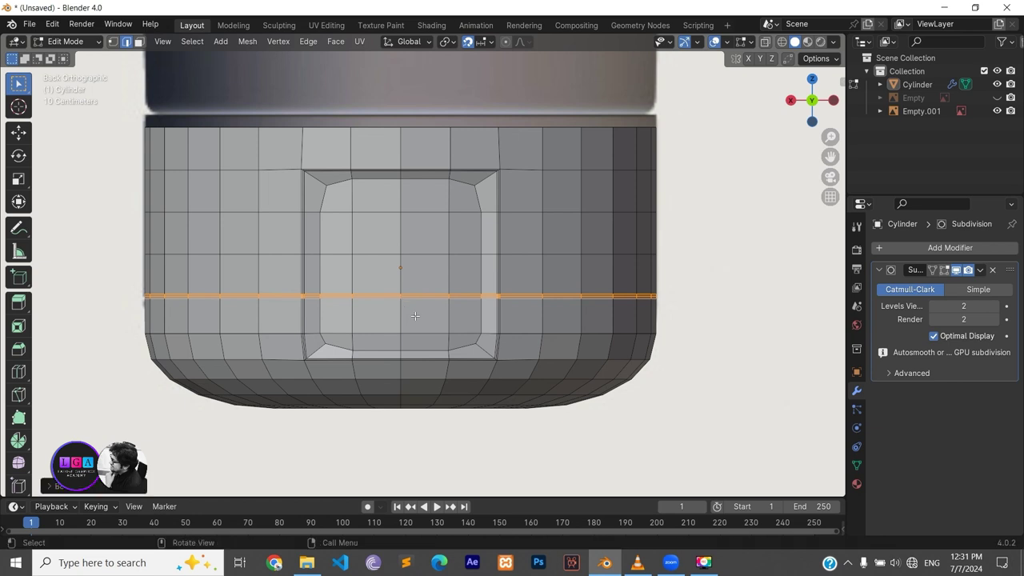
middle_click_drag(416, 317, 457, 322)
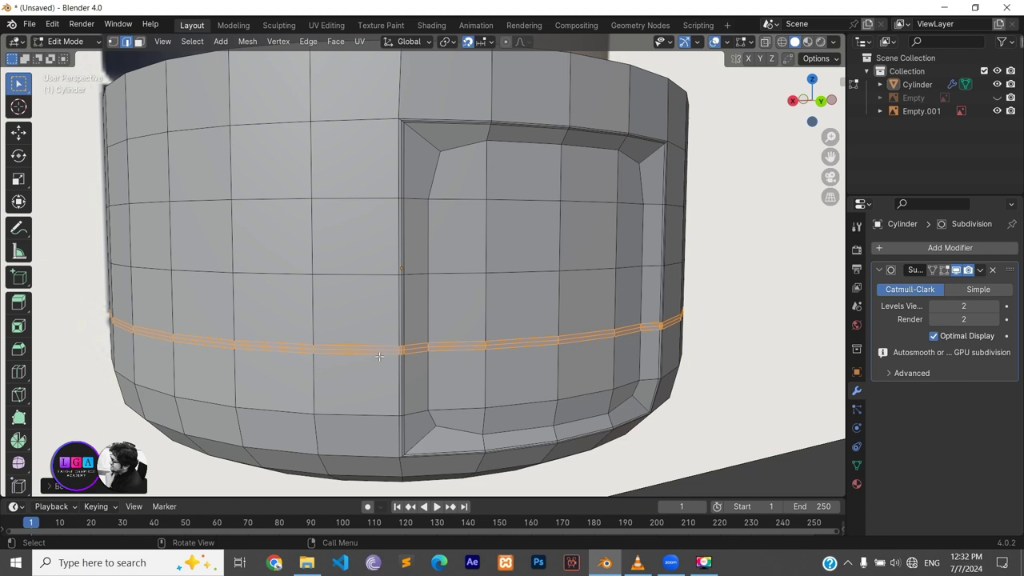
Scale the selected groove edge loop down to about 0.96 so the groove cuts deeper
key("g")
key("z")
key("z")
key("s")
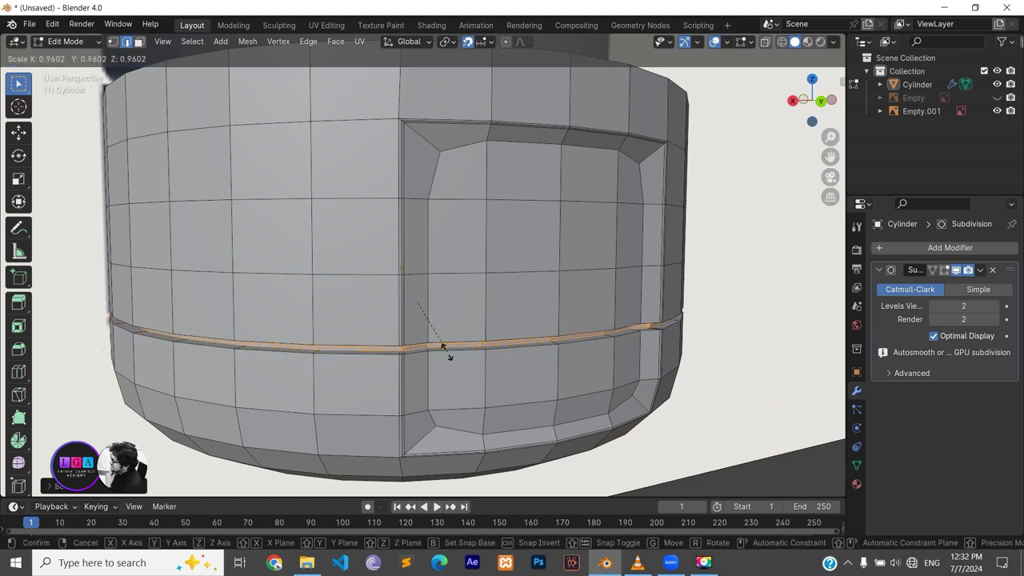
left_click(446, 347)
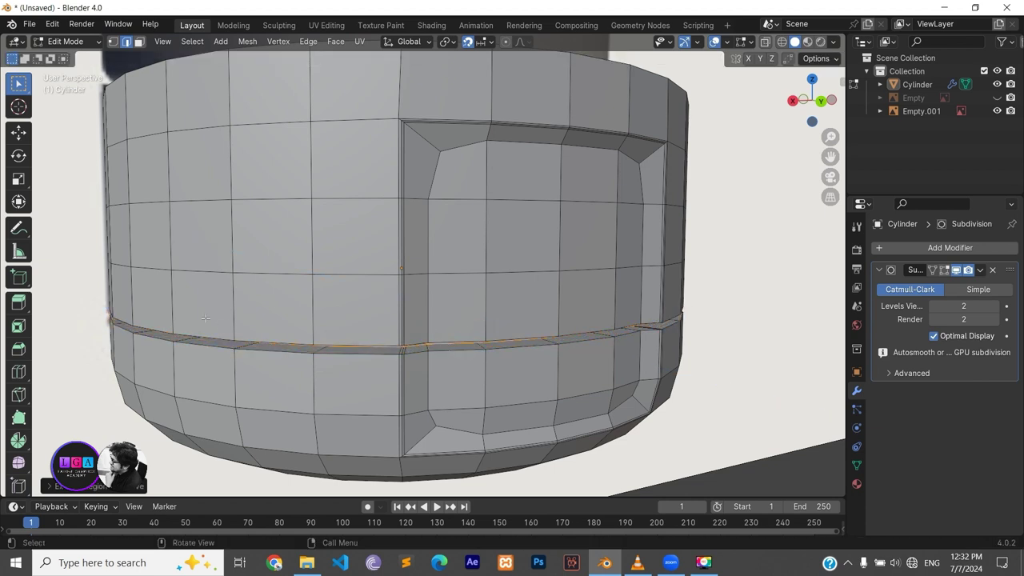
mouse_move(446, 347)
middle_mouse_down()
mouse_move(336, 314)
mouse_move(142, 307)
mouse_move(201, 311)
middle_mouse_up()
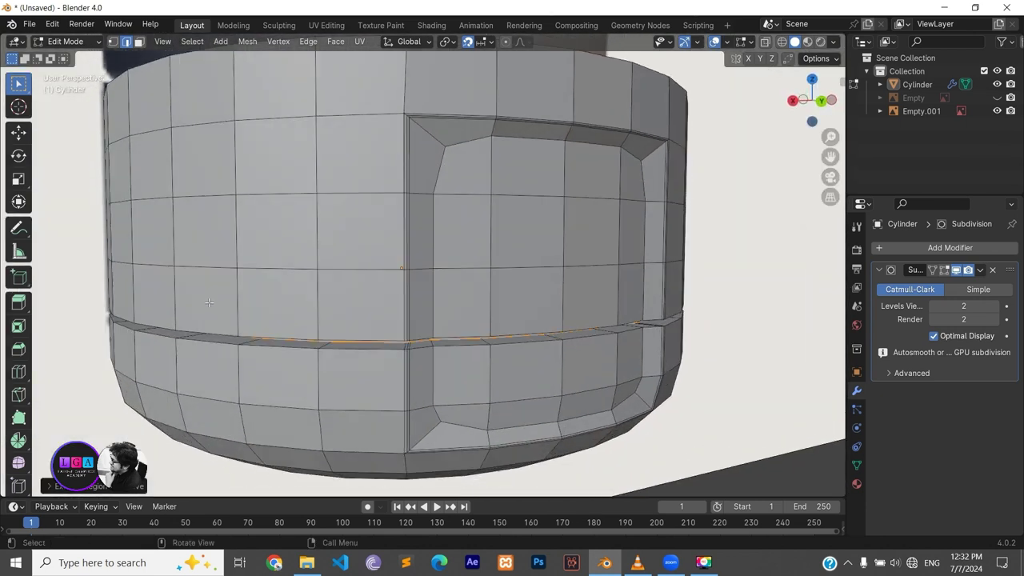
middle_click_drag(334, 354, 335, 348)
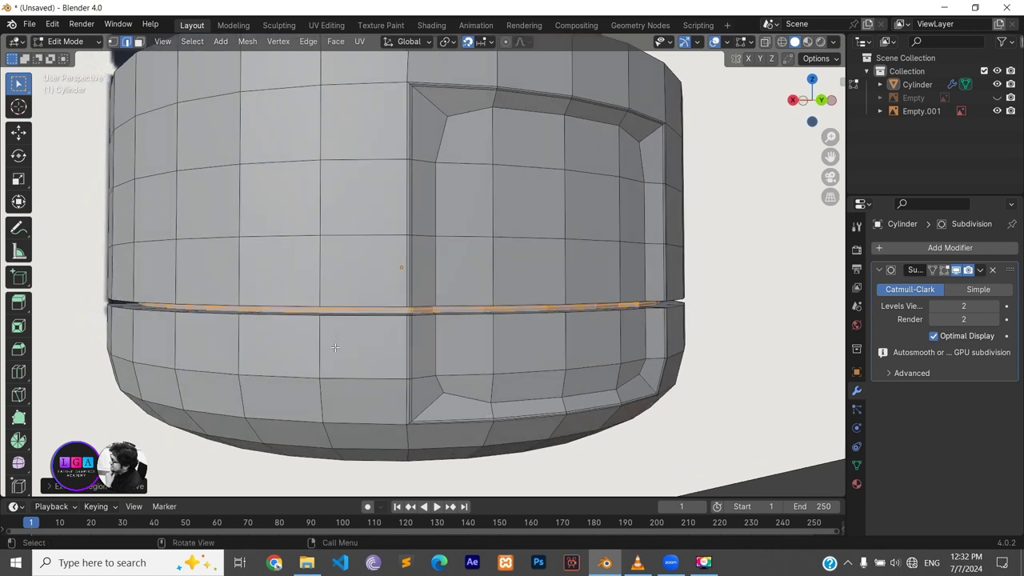
scroll(330, 320, "down", 2)
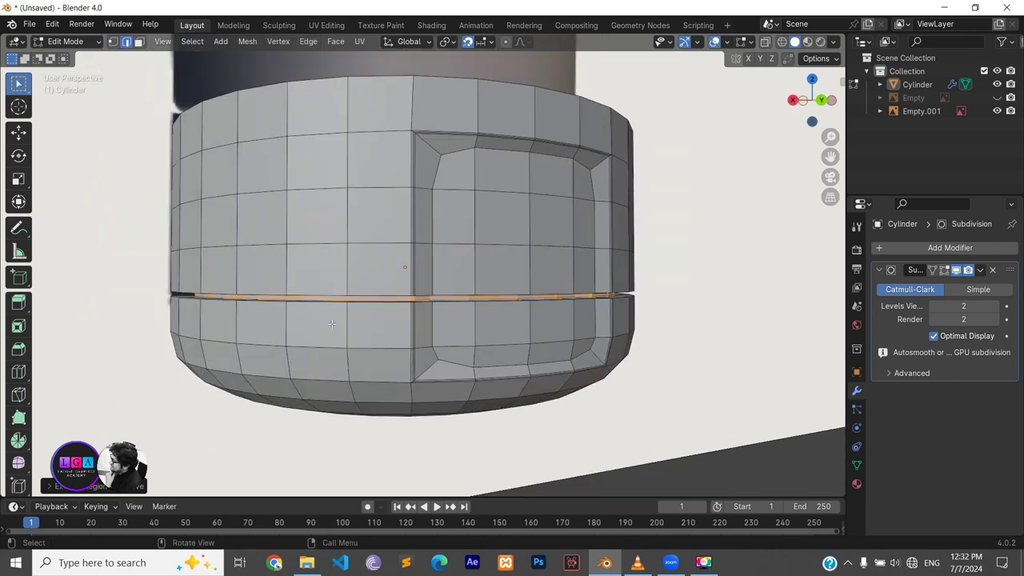
mouse_move(332, 322)
middle_mouse_down()
mouse_move(481, 318)
mouse_move(566, 338)
middle_mouse_up()
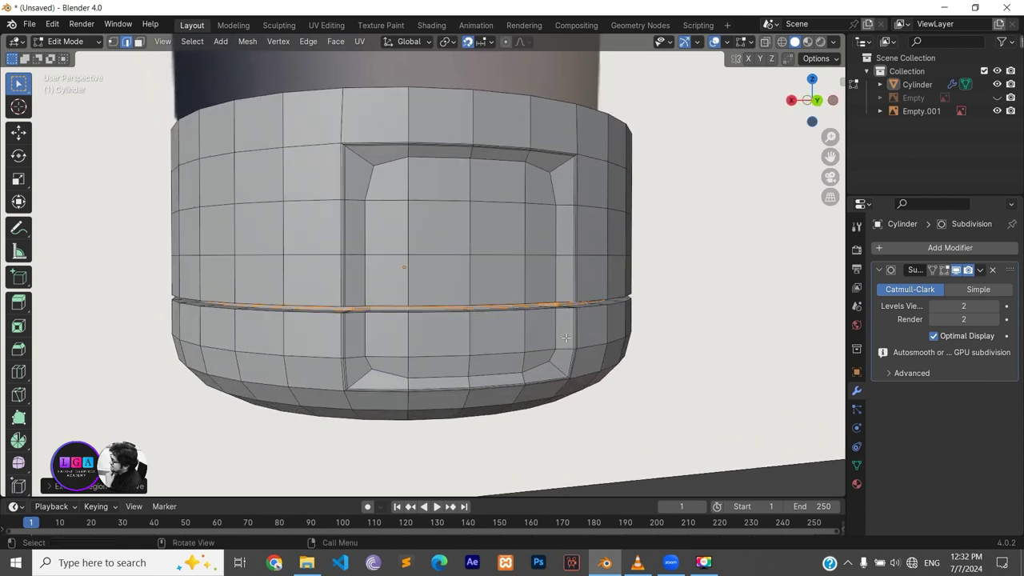
scroll(476, 218, "down", 2)
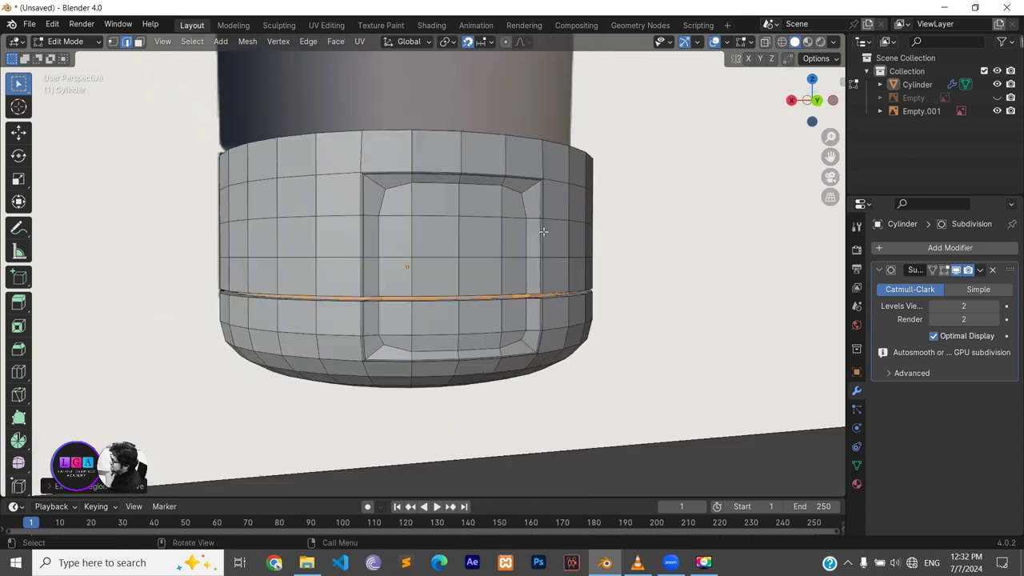
key("Tab")
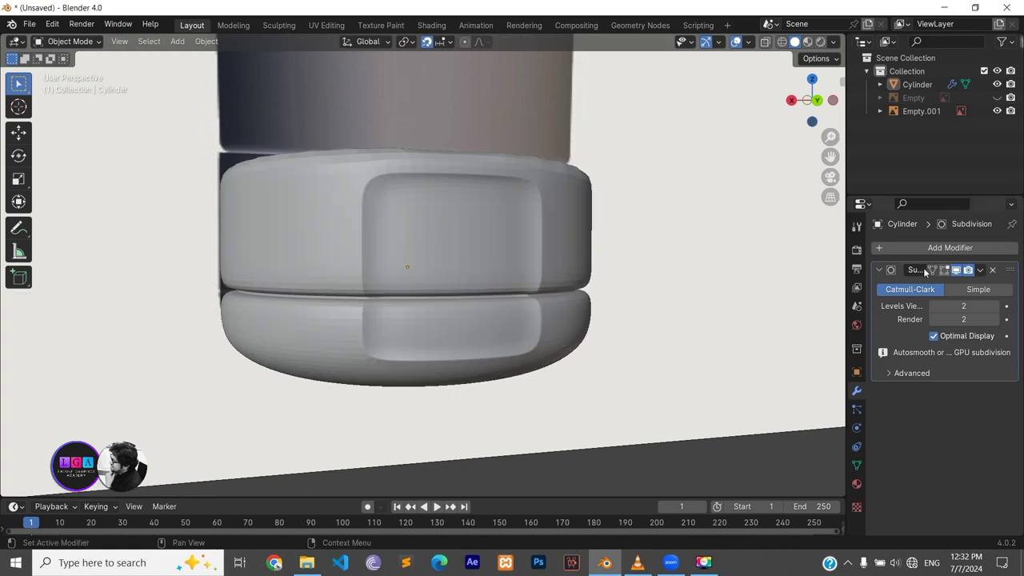
left_click(956, 271)
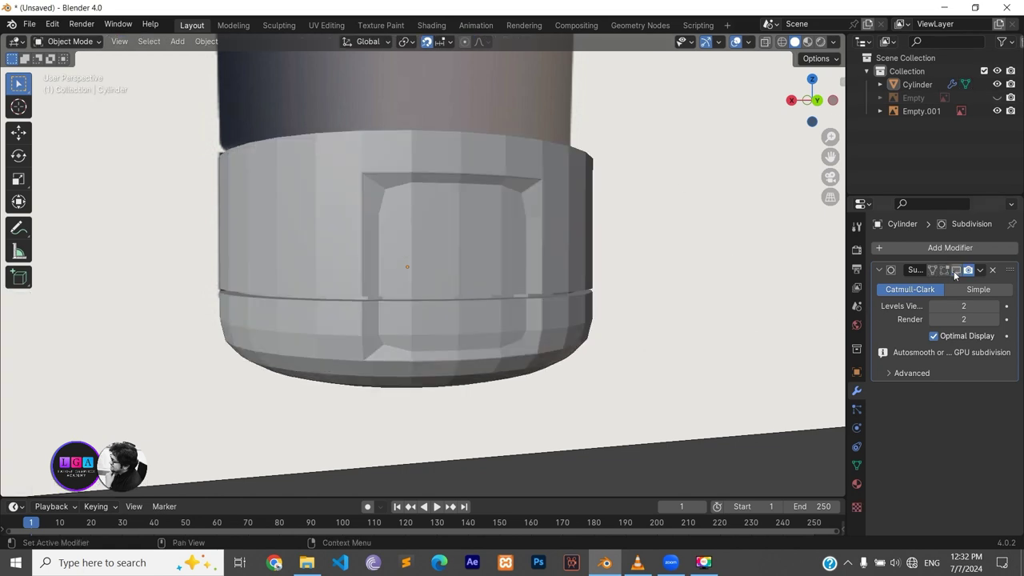
middle_click_drag(535, 365, 483, 360)
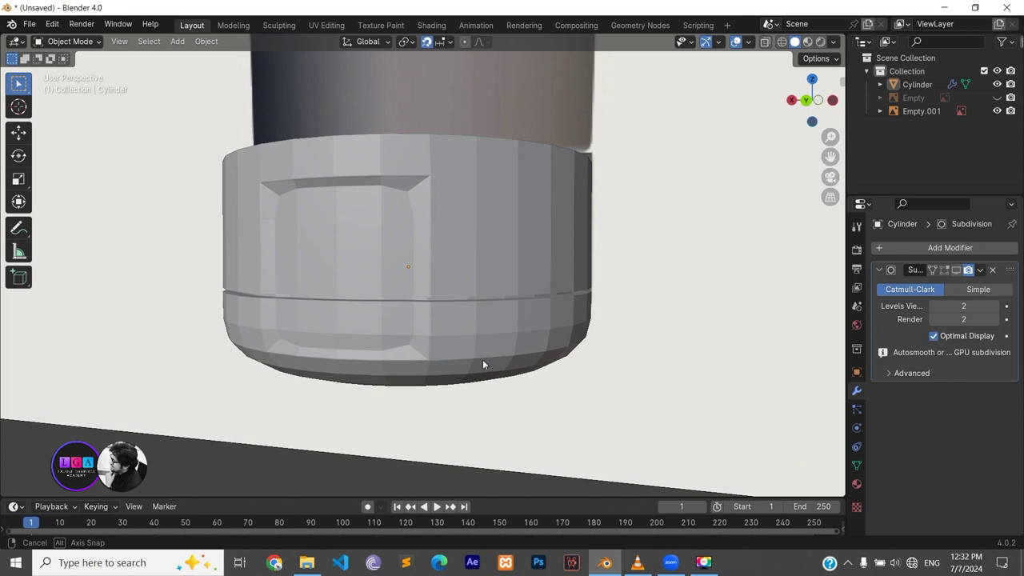
left_click(956, 271)
left_click(359, 265)
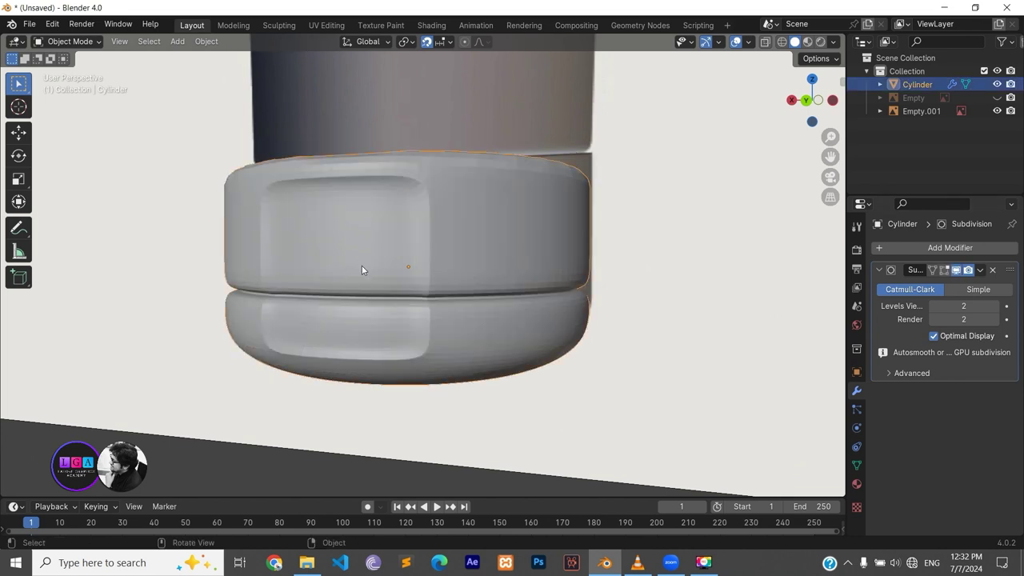
key("Tab")
mouse_move(330, 280)
middle_mouse_down()
mouse_move(405, 307)
mouse_move(446, 273)
middle_mouse_up()
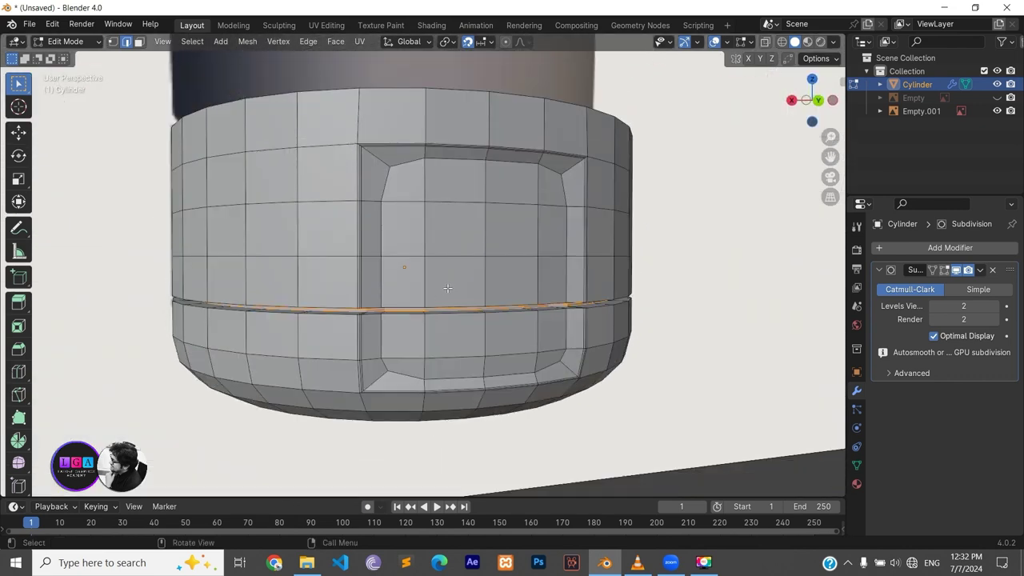
Show the subdivided surface in Edit Mode and add a loop just above the groove, slid to 0.7
left_click(449, 286)
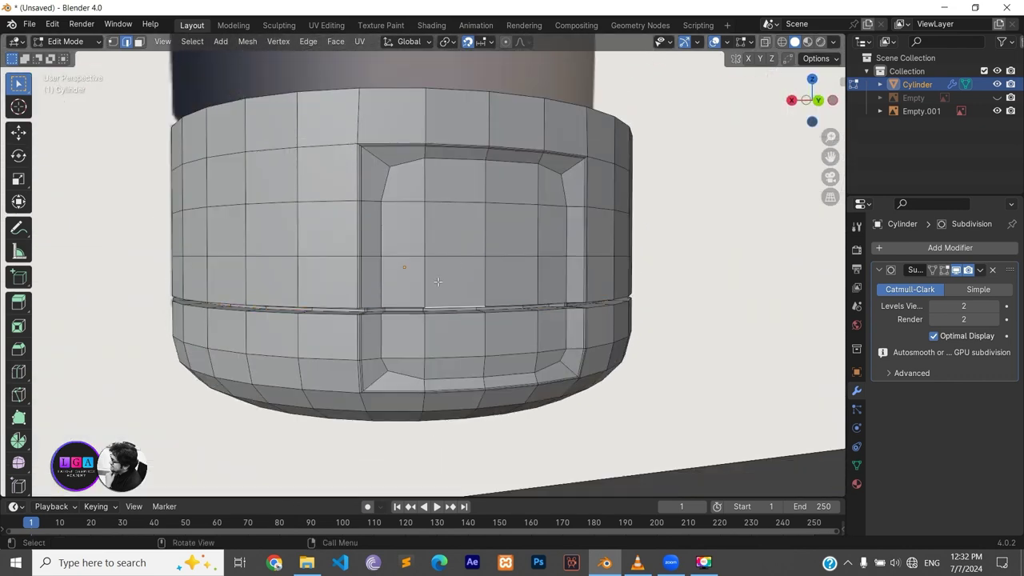
key("ctrl")
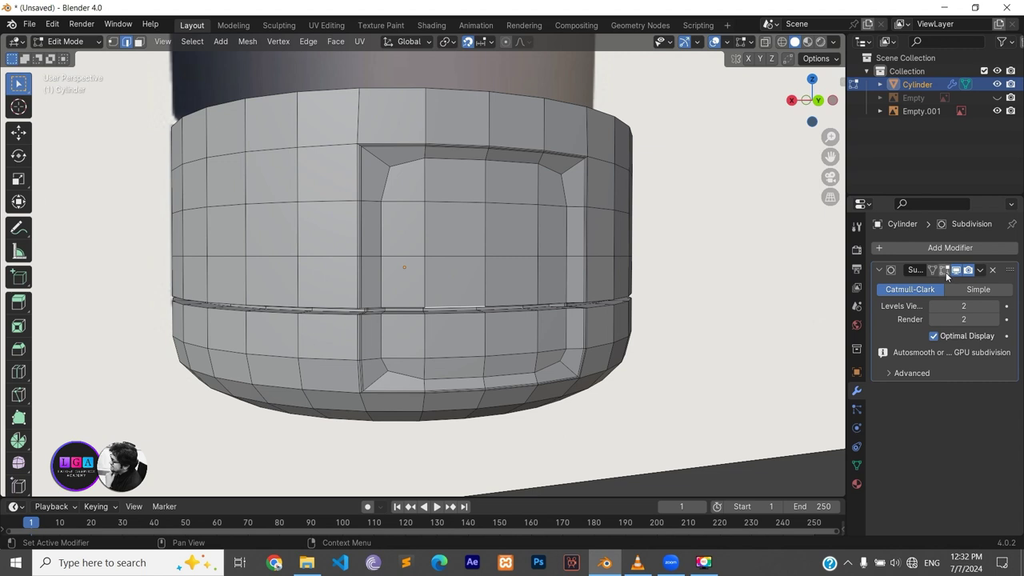
left_click(945, 269)
left_click(455, 257)
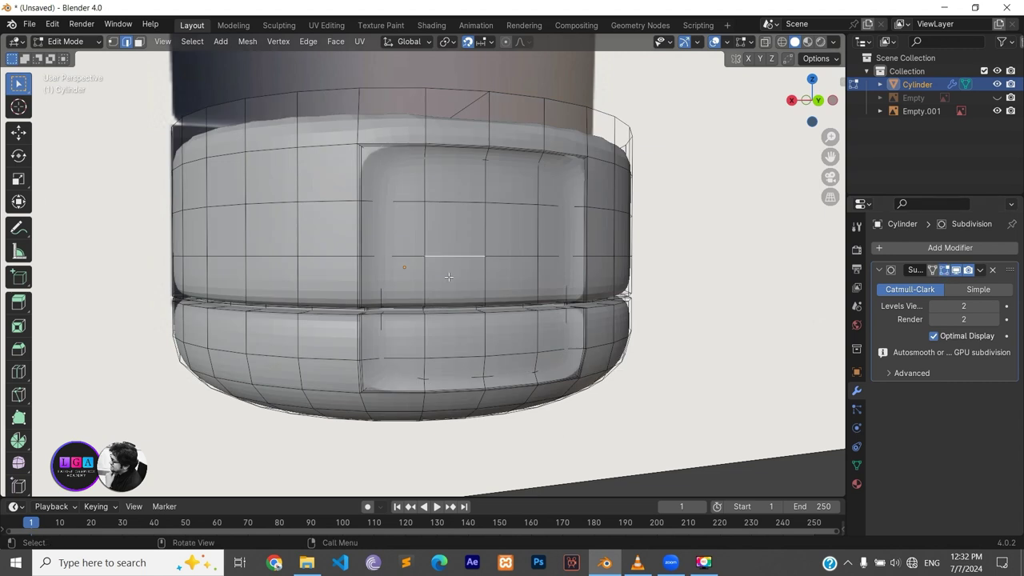
key("ctrl+r")
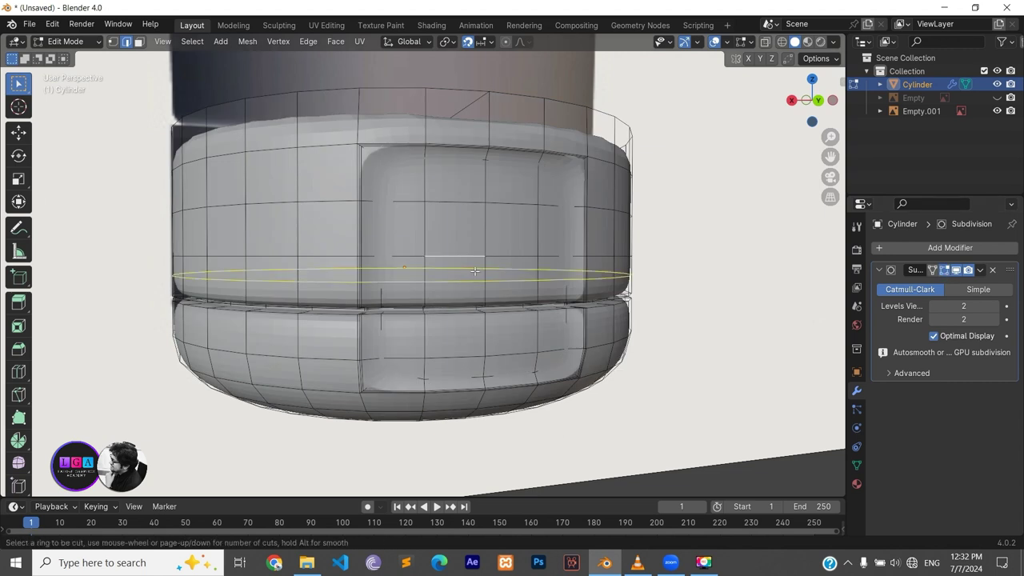
left_click(476, 271)
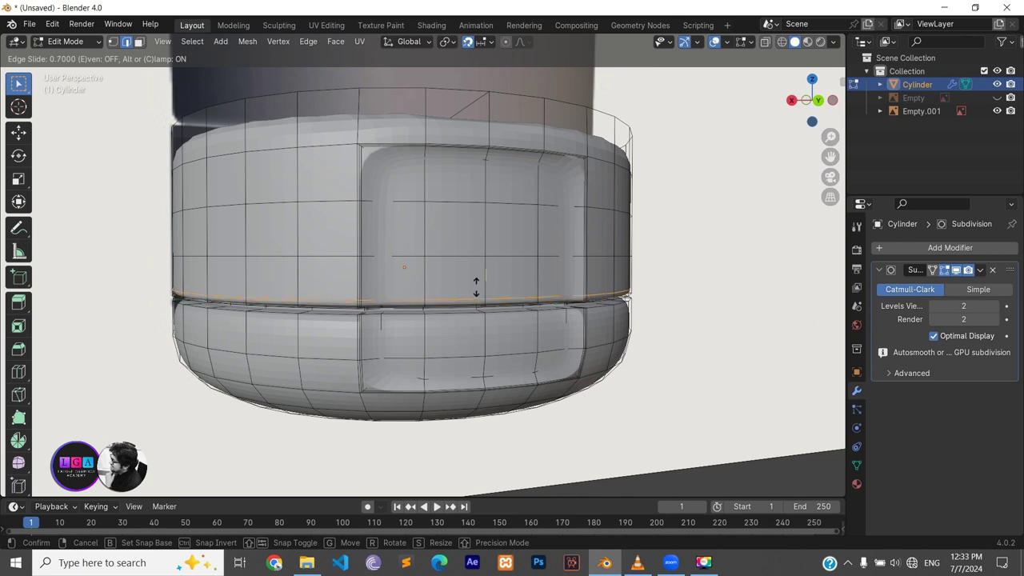
left_click(476, 286)
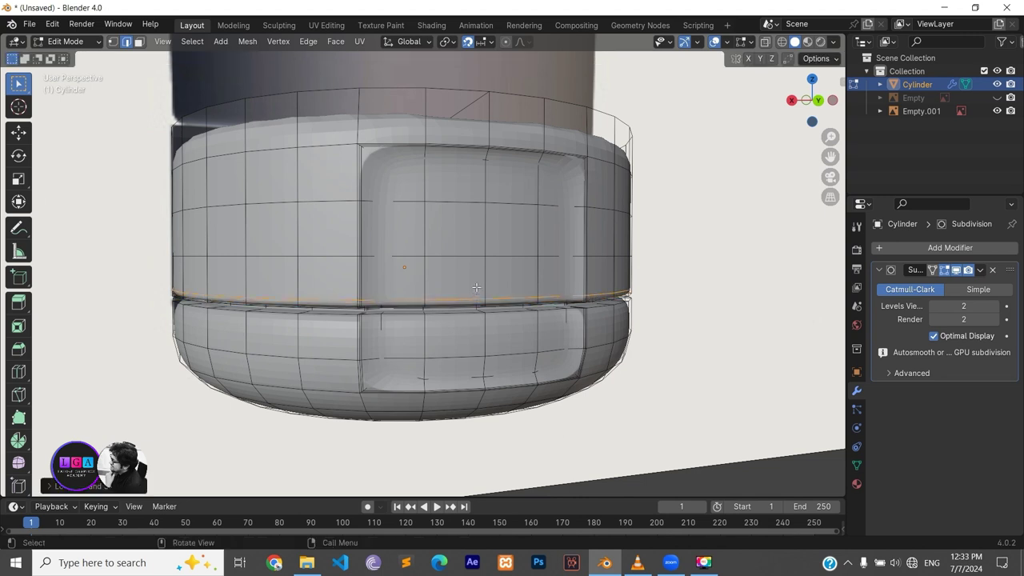
Add a second supporting loop just below the groove, slid to -0.9
left_click(468, 358, "alt")
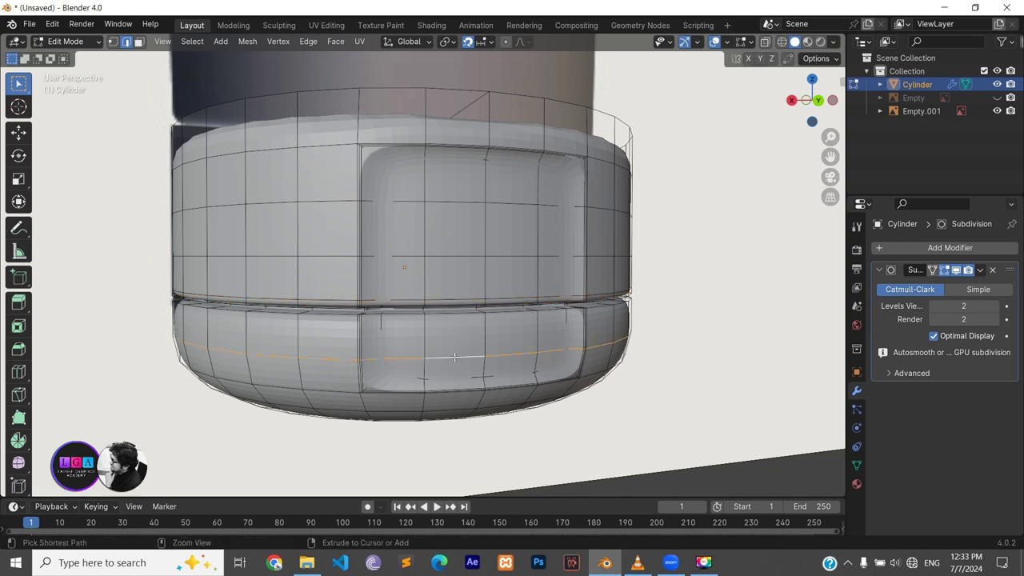
scroll(436, 366, "up", 3)
scroll(432, 368, "down", 1)
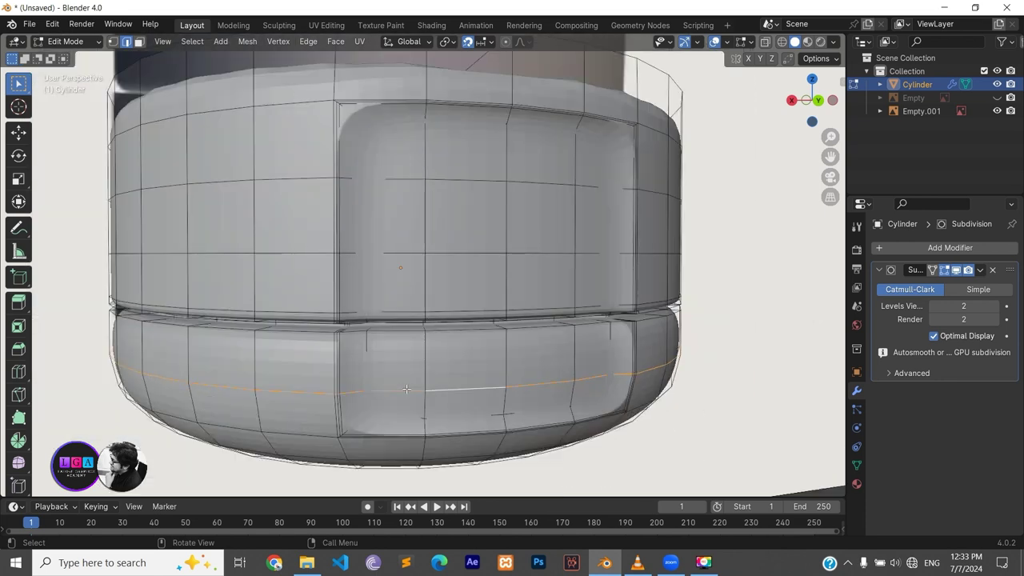
key("ctrl+r")
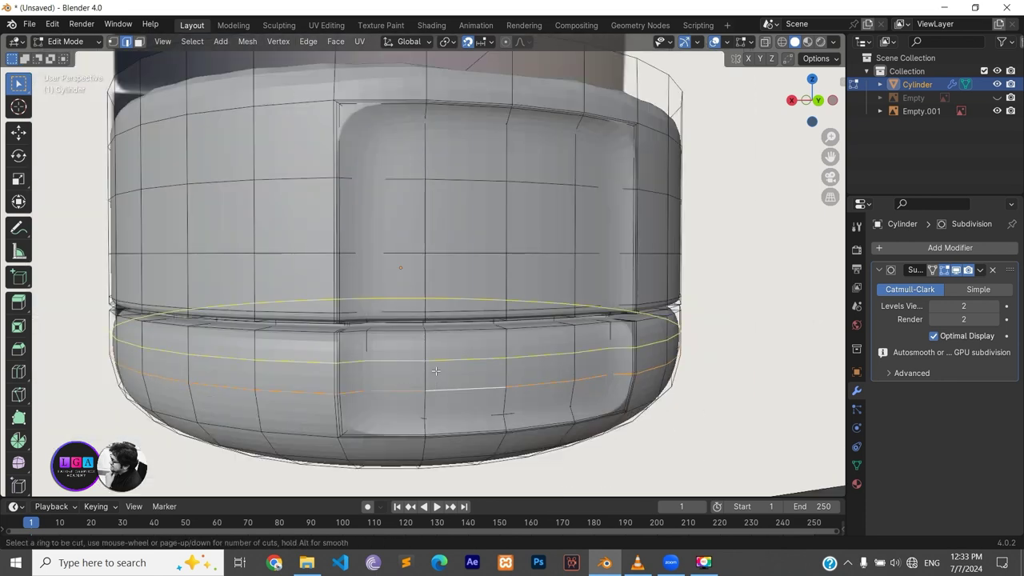
left_click(439, 367)
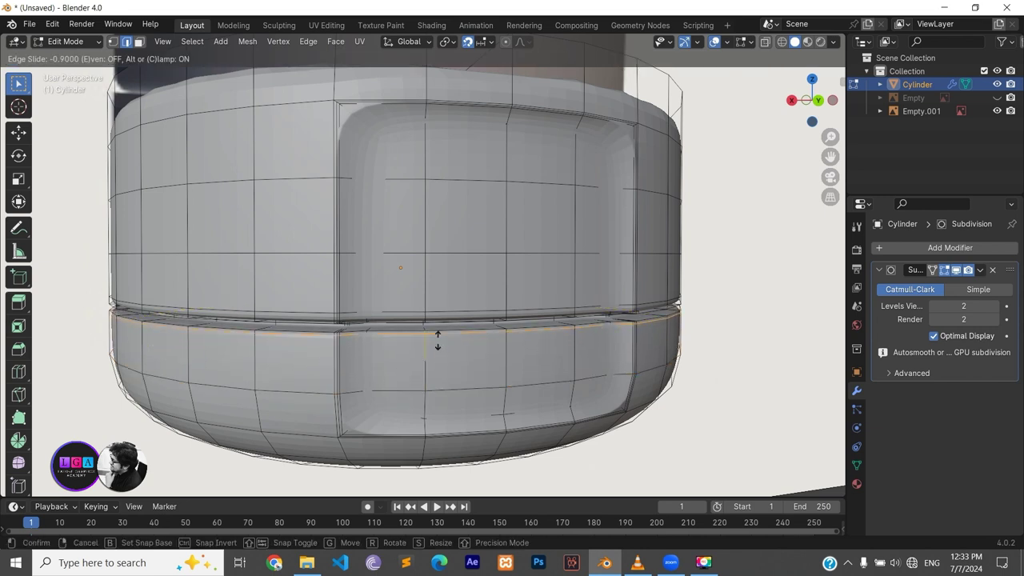
left_click(436, 344)
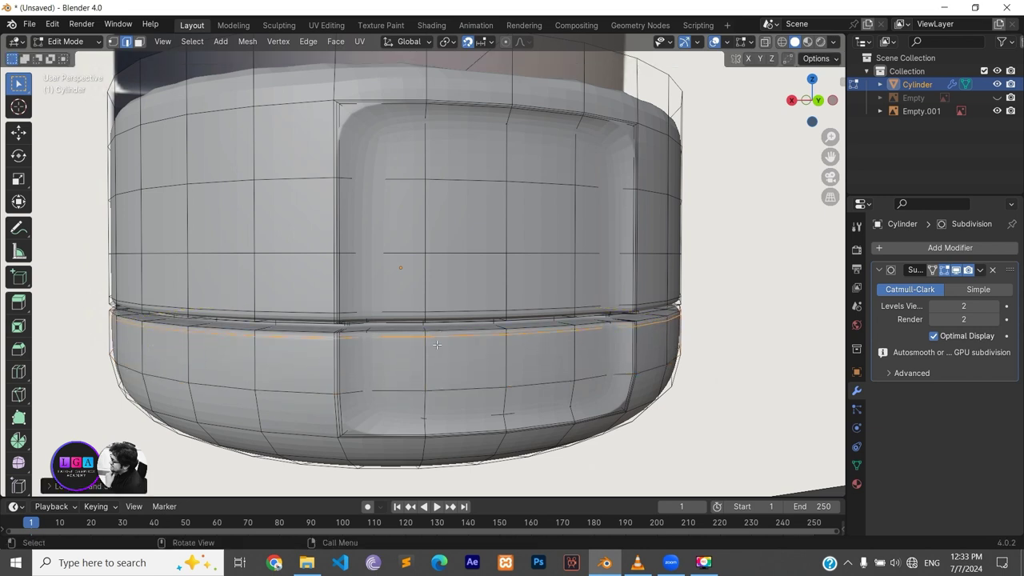
scroll(436, 344, "down", 1)
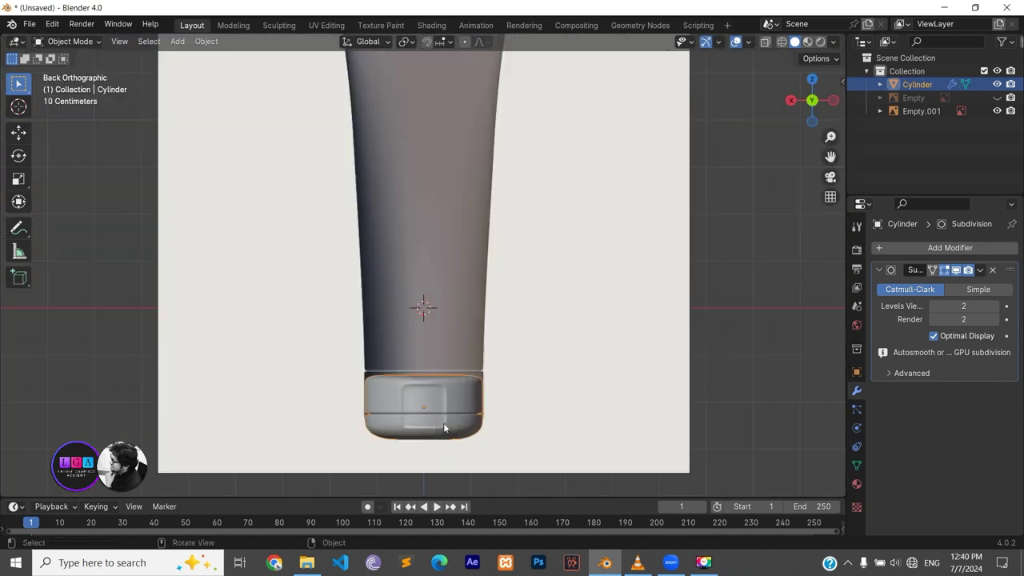
Enter Edit Mode on the cap in edge select mode and select the loop around its top
mouse_move(443, 422)
middle_mouse_down()
mouse_move(451, 397)
mouse_move(479, 418)
mouse_move(483, 367)
mouse_move(471, 375)
mouse_move(479, 430)
mouse_move(481, 375)
mouse_move(473, 400)
mouse_move(487, 394)
mouse_move(479, 344)
mouse_move(364, 341)
middle_mouse_up()
key("Tab")
scroll(474, 326, "up", 3)
left_click(364, 340, "alt")
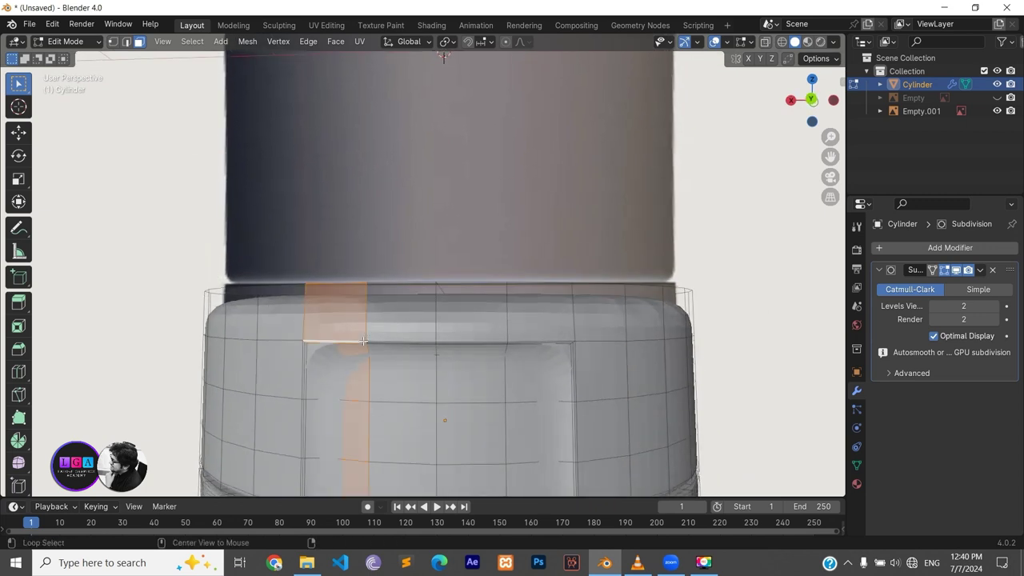
key("2")
left_click(411, 341)
left_click(411, 342, "alt")
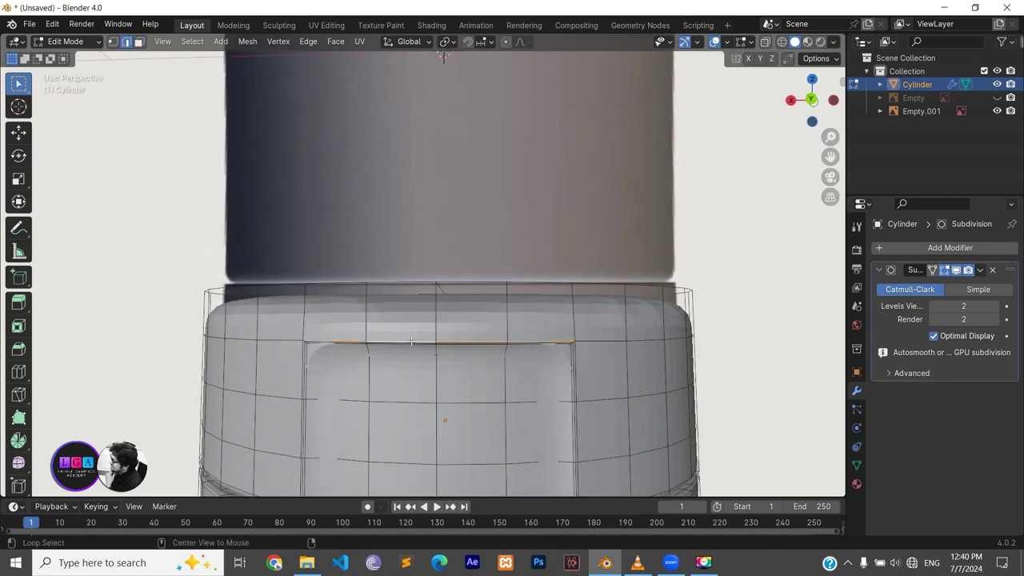
left_click(270, 340, "alt")
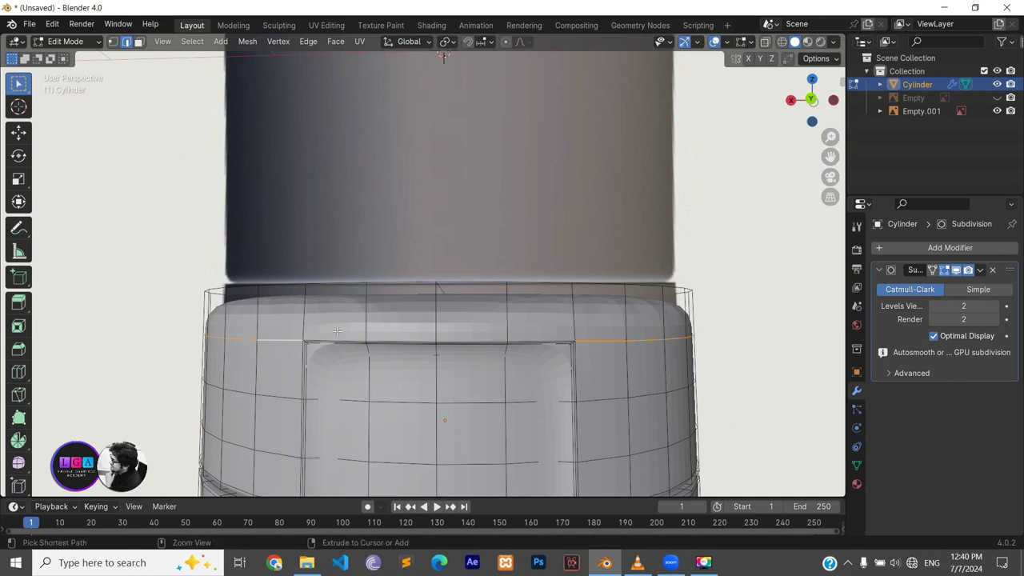
Add an edge loop slid up against the cap's top rim and return to Object Mode
key("ctrl+r")
left_click(366, 319)
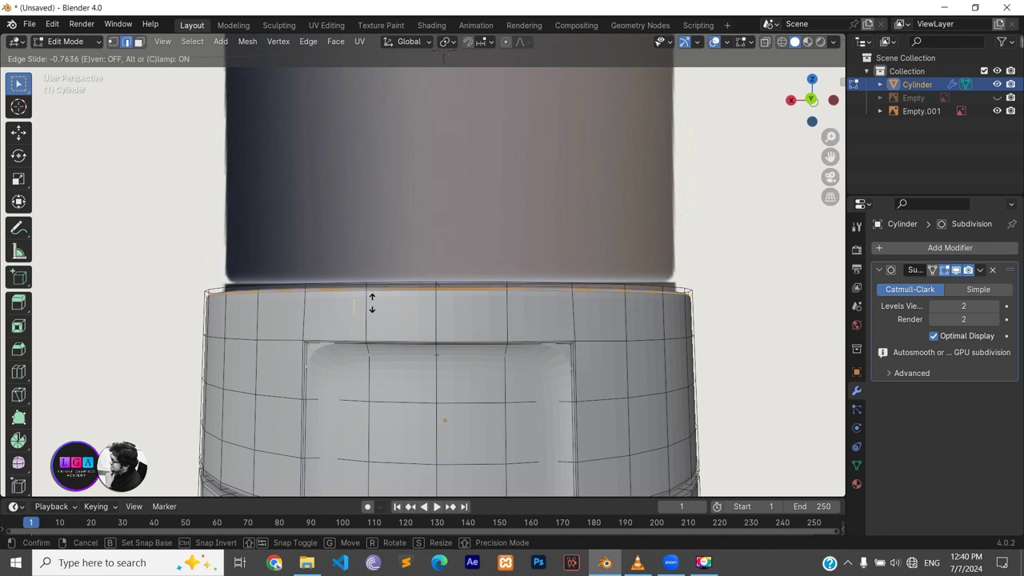
left_click(371, 302)
key("Tab")
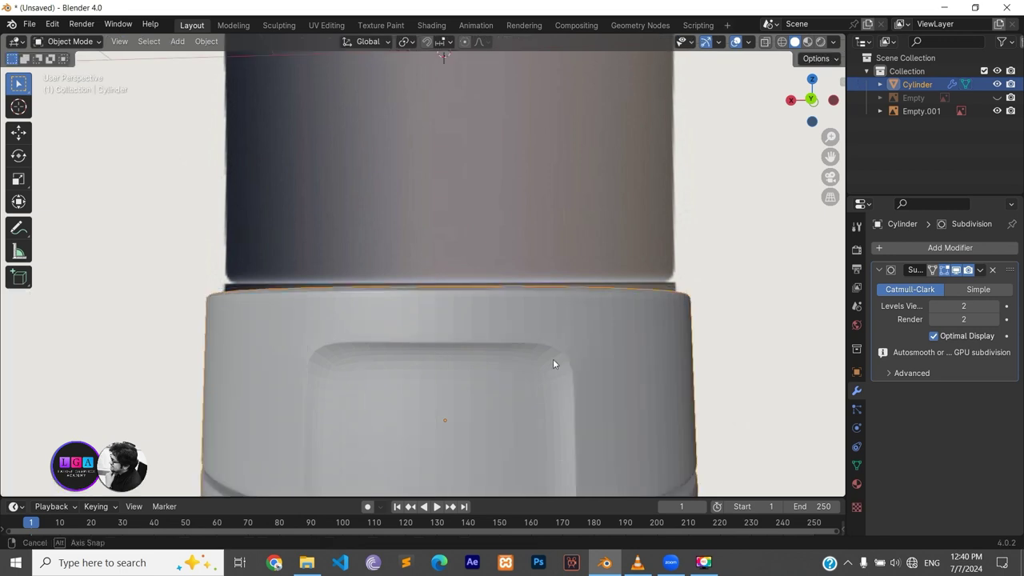
mouse_move(552, 358)
middle_mouse_down()
mouse_move(552, 371)
mouse_move(461, 323)
mouse_move(483, 322)
mouse_move(483, 333)
mouse_move(474, 178)
middle_mouse_up()
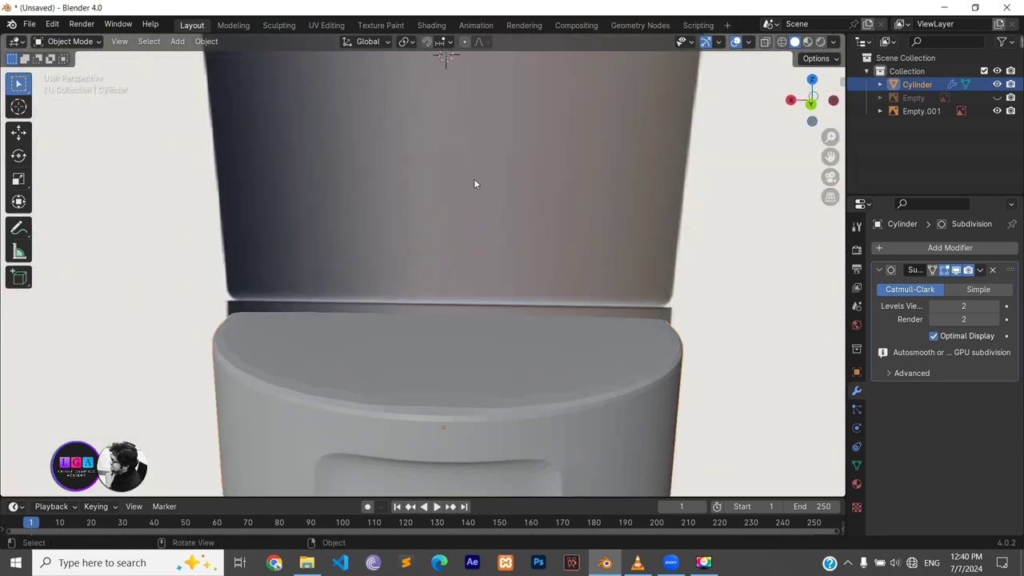
Frame the whole tube and cap, then bring up the Shift+A Add menu
scroll(491, 290, "down", 4)
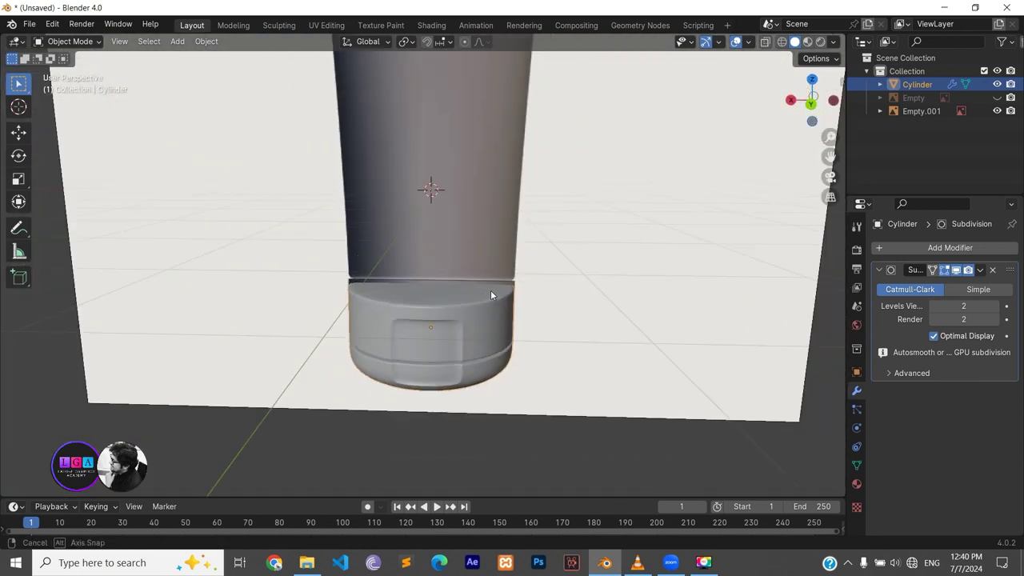
mouse_move(490, 290)
middle_mouse_down()
mouse_move(457, 292)
mouse_move(450, 306)
mouse_move(499, 261)
middle_mouse_up()
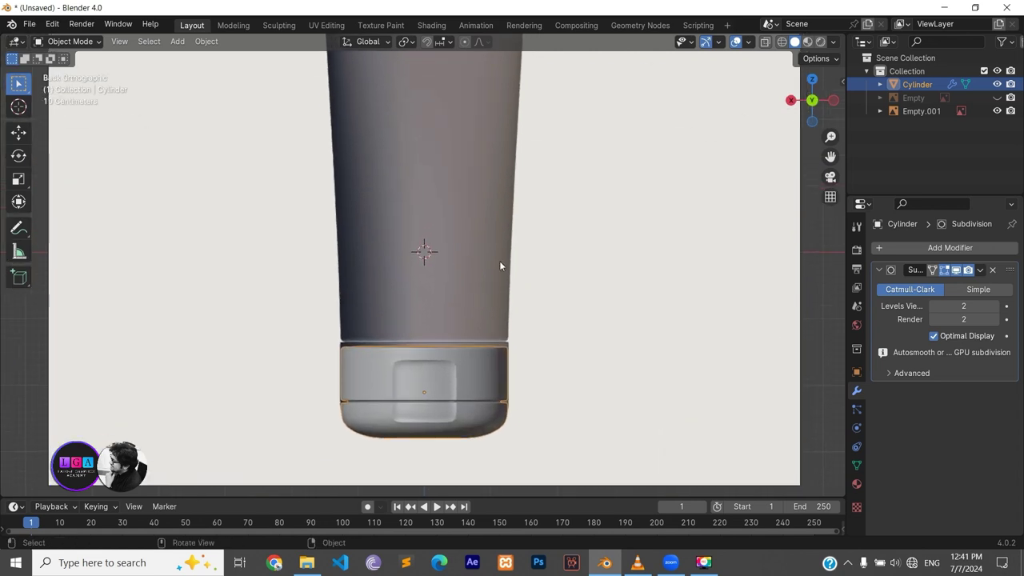
mouse_move(498, 296)
middle_mouse_down("shift")
mouse_move(471, 313)
mouse_move(457, 385)
middle_mouse_up("shift")
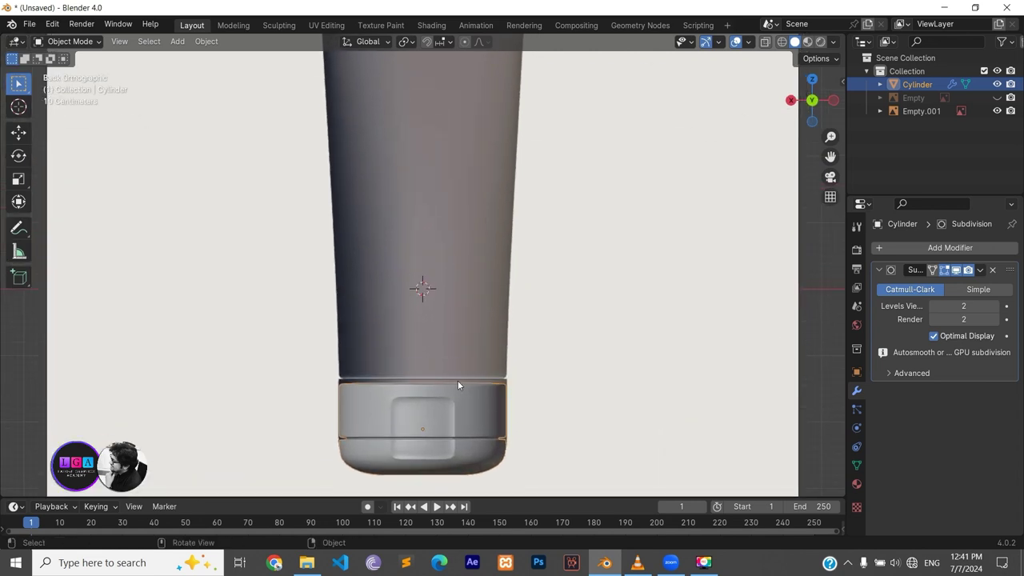
key("shift+a")
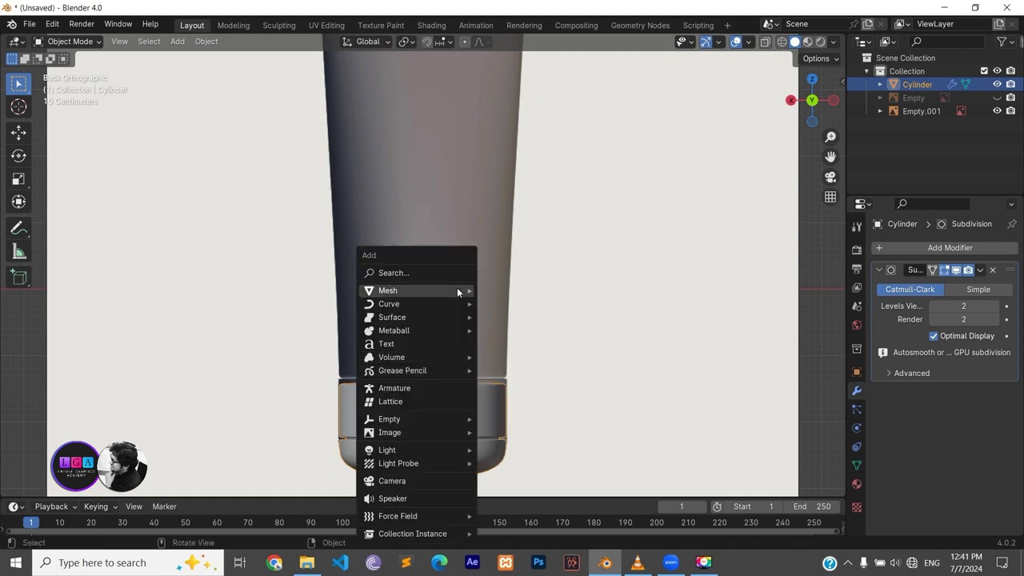
Add Cylinder.001, lower it 0.3129 m onto the cap, and hide reference image Empty.001
left_click(525, 77)
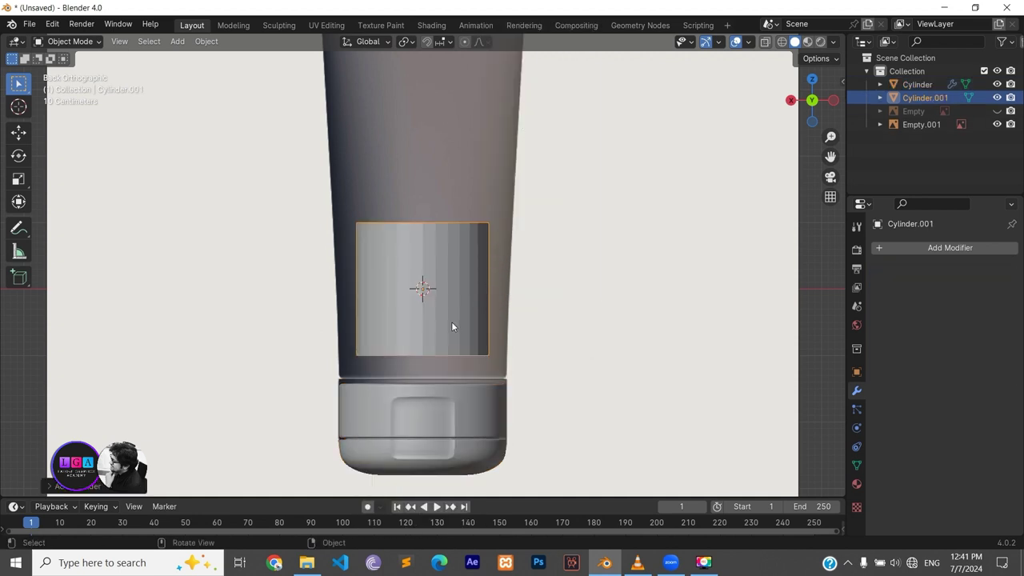
key("g")
key("z")
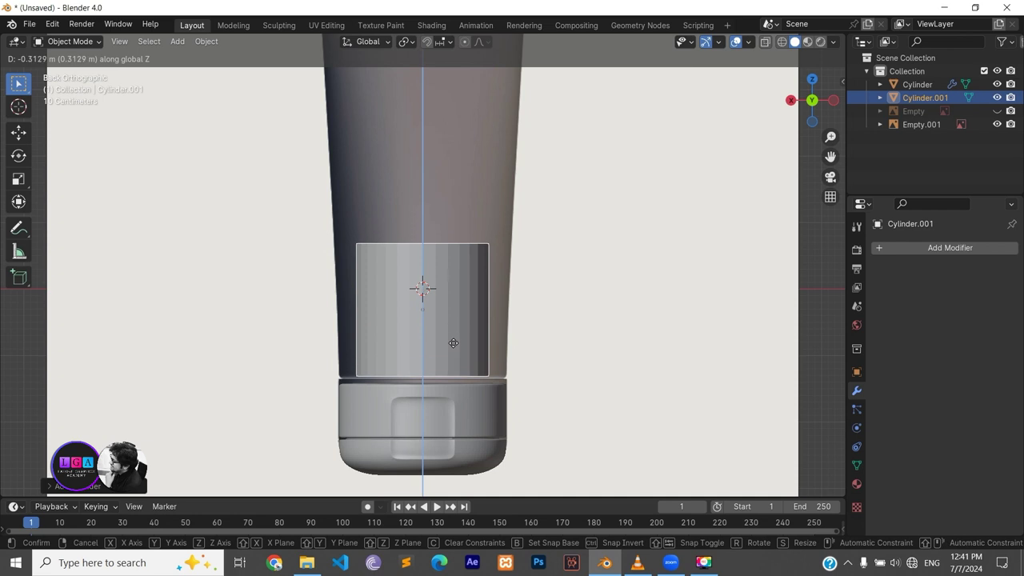
left_click(455, 344)
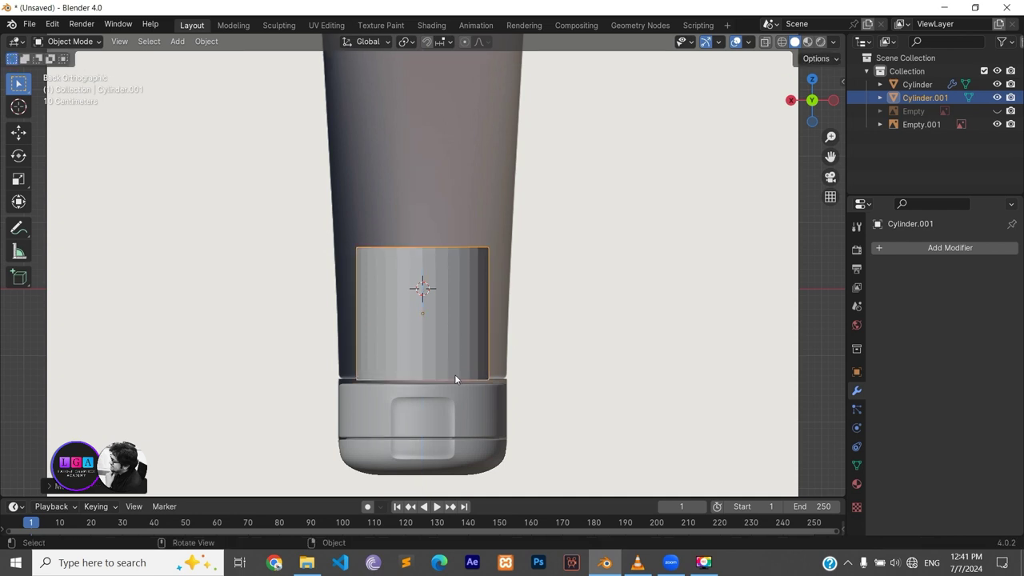
scroll(449, 400, "up", 3)
middle_click_drag(448, 406, 446, 229, "shift")
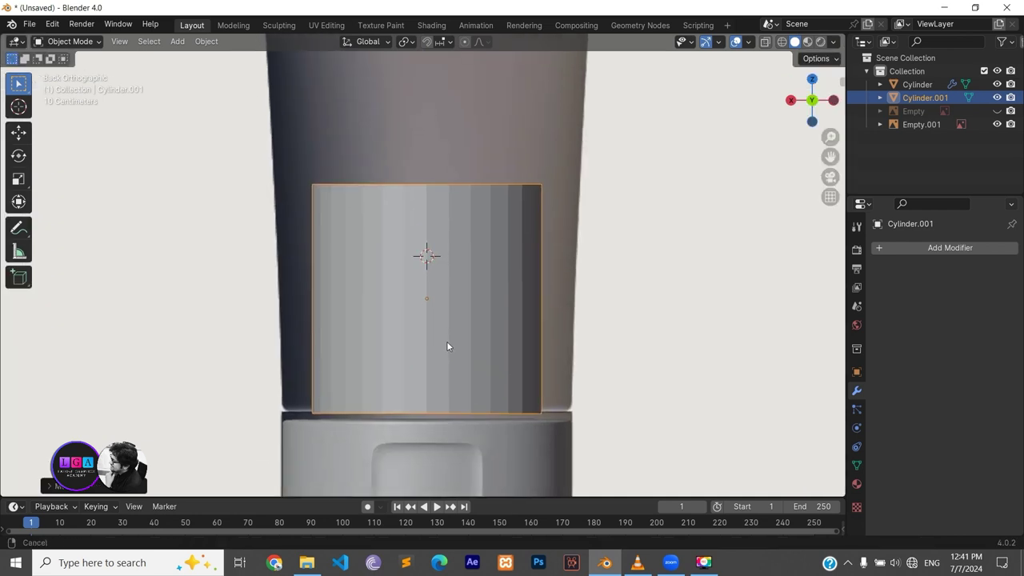
left_click(997, 124)
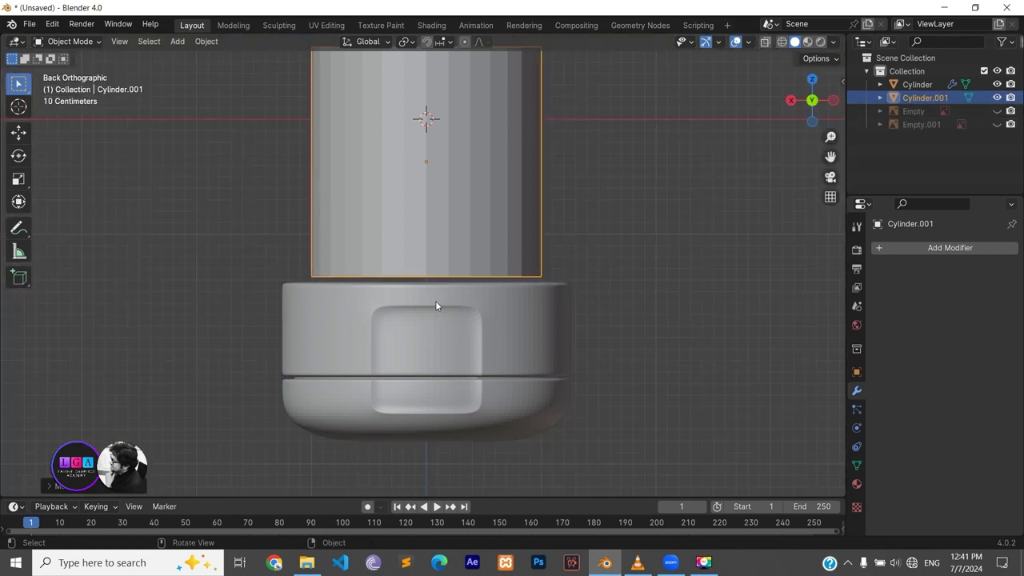
Seat Cylinder.001 on top of the cap and scale it to match the cap's width
key("g")
key("z")
left_click(436, 305)
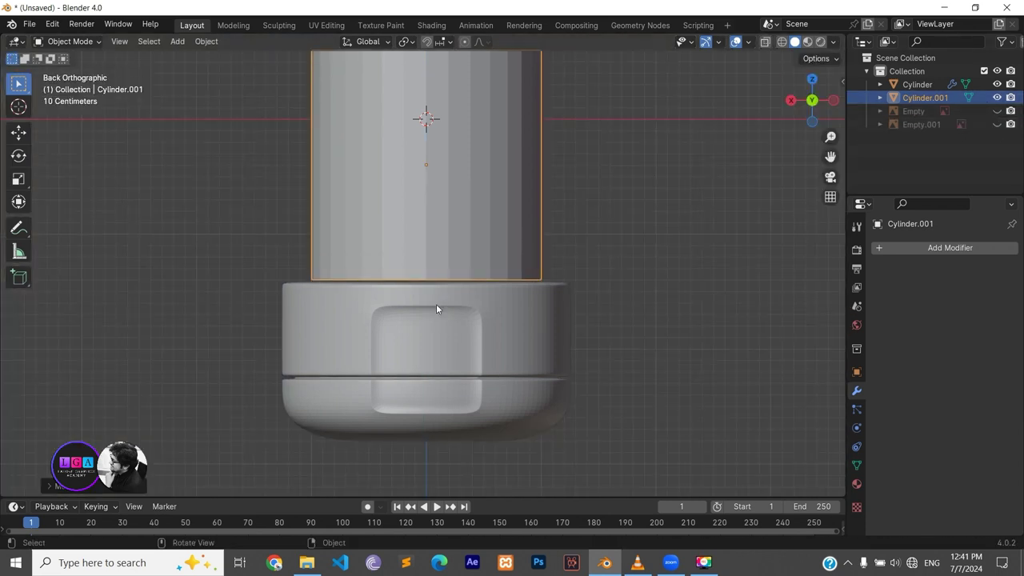
key("s")
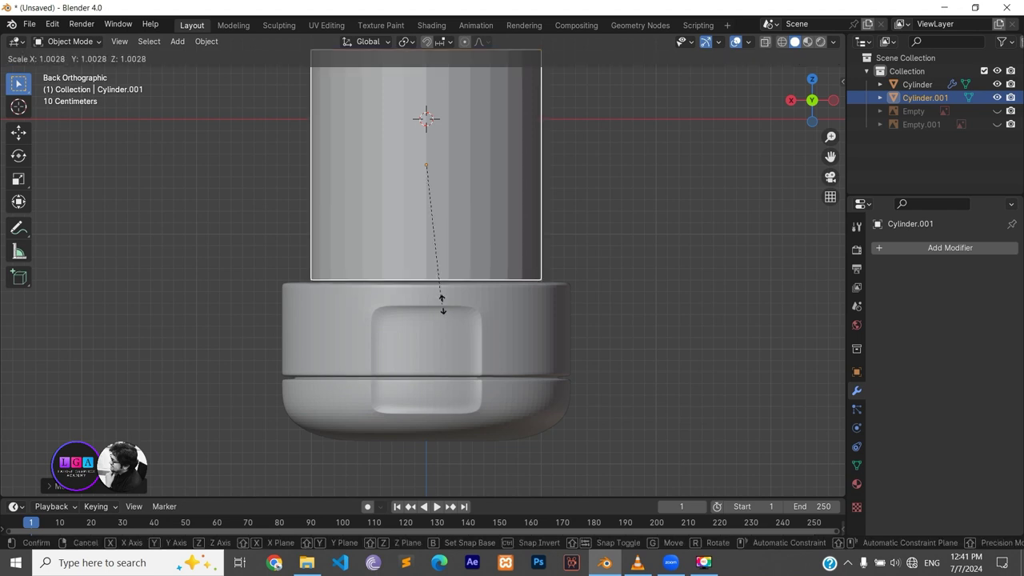
left_click(508, 318)
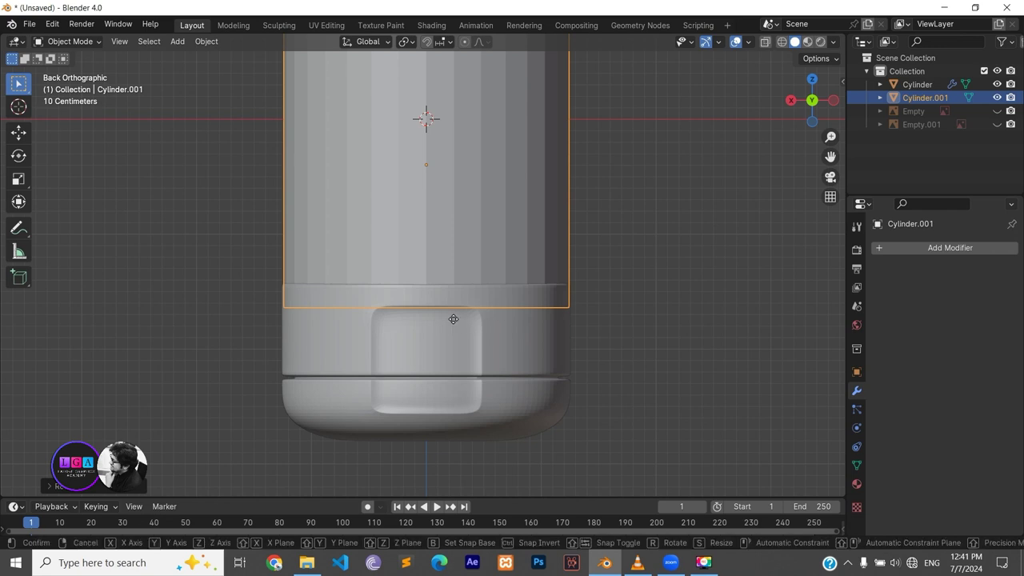
key("g")
key("z")
left_click(457, 290)
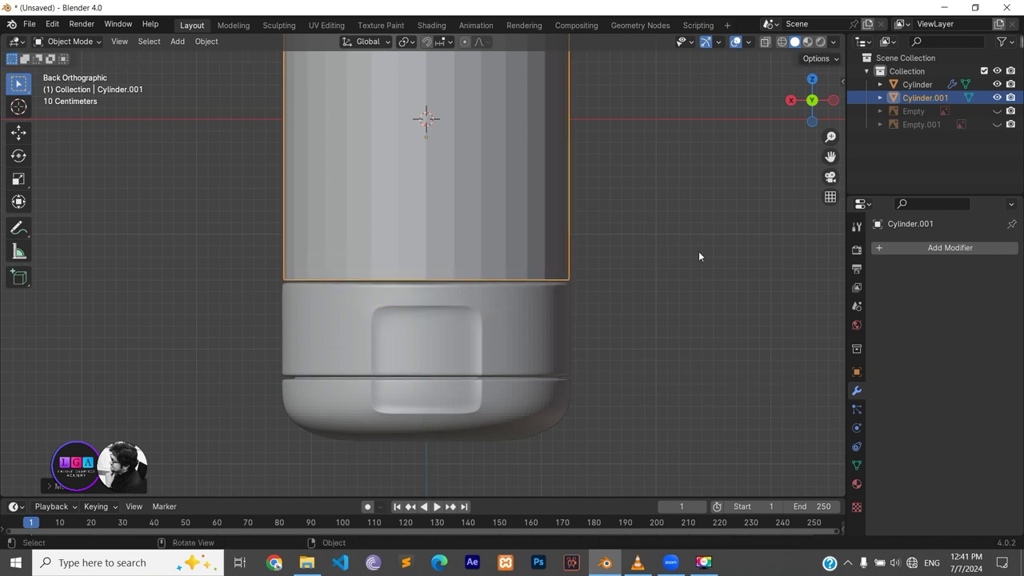
Show the Empty.001 reference image again and open Cylinder.001 in Edit Mode with nothing selected
left_click(996, 124)
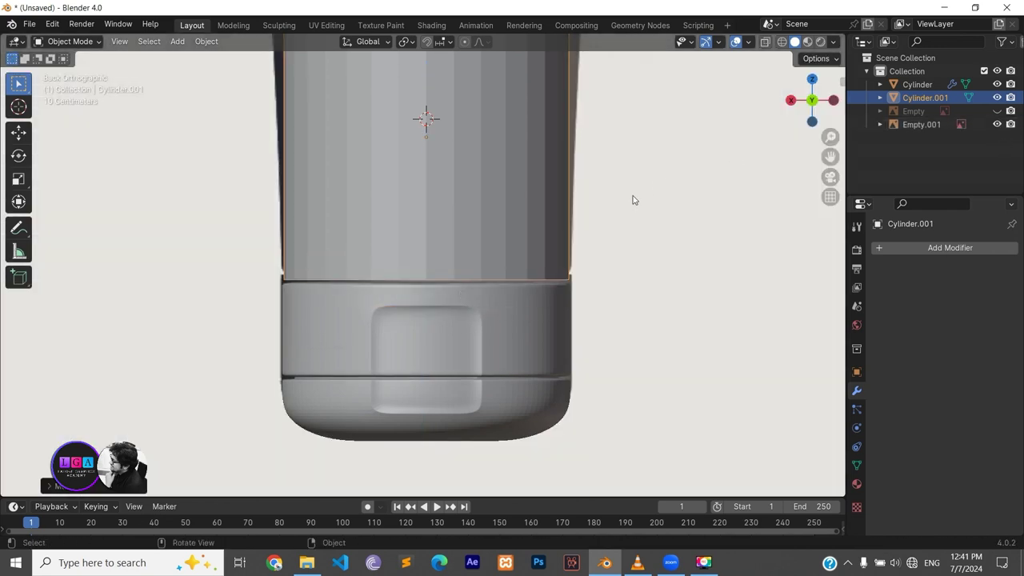
scroll(487, 175, "down", 3)
middle_click_drag(497, 165, 500, 368, "shift")
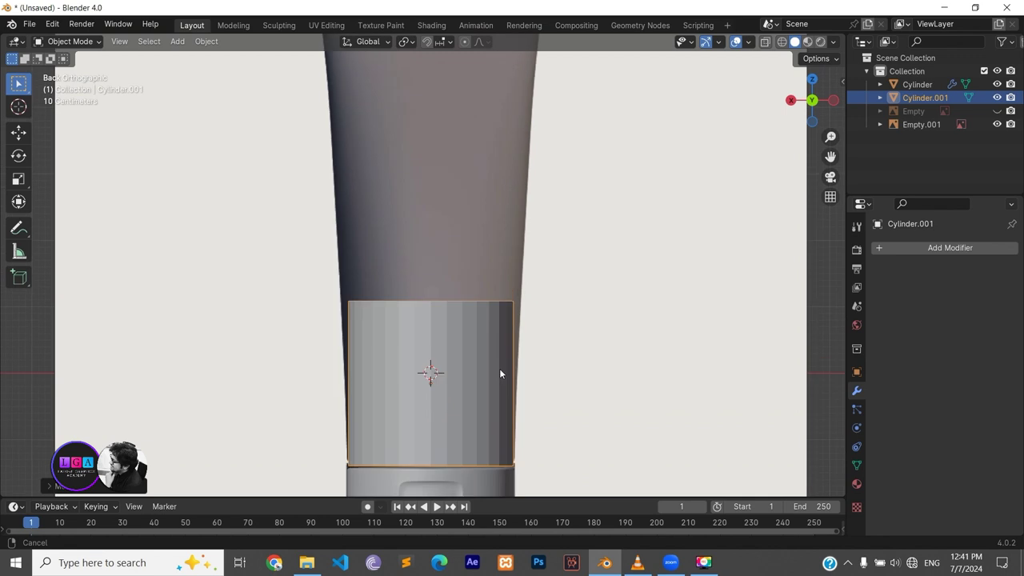
scroll(467, 325, "down", 2)
scroll(466, 325, "down", 3)
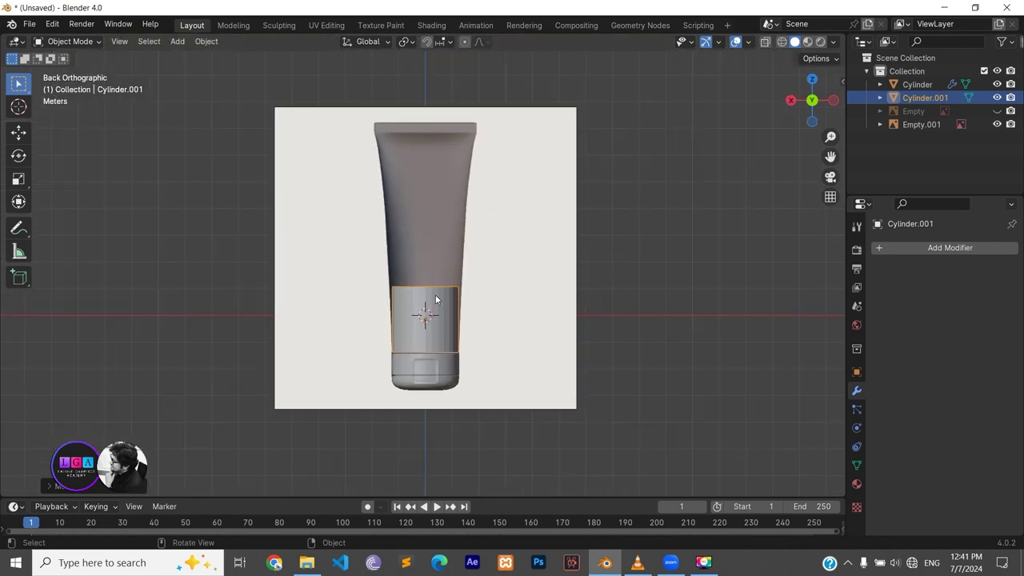
mouse_move(437, 300)
middle_mouse_down()
mouse_move(438, 320)
mouse_move(434, 287)
middle_mouse_up()
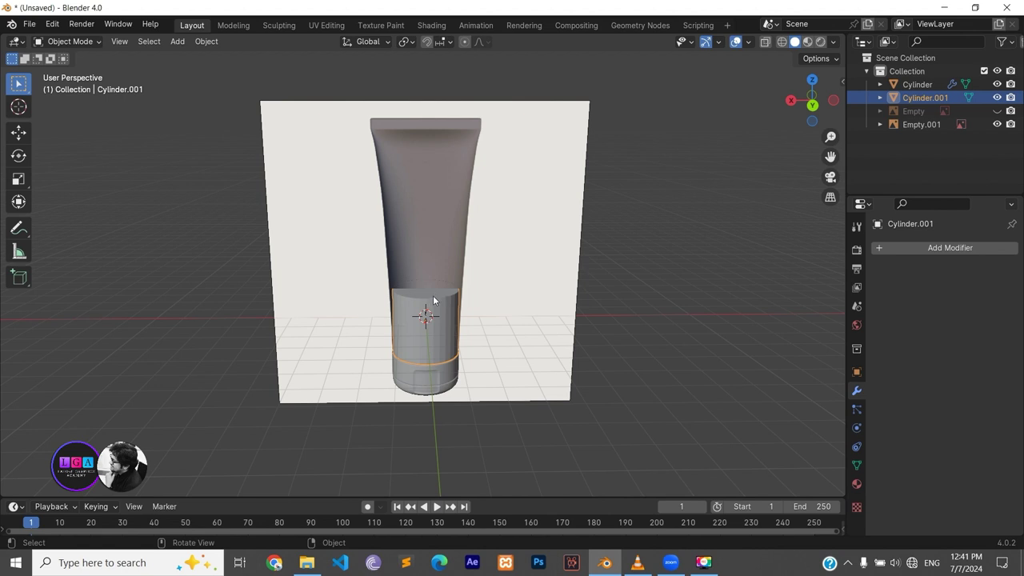
key("Tab")
key("alt+a")
Extrude Cylinder.001's top face upward twice so it reaches the tube's top in the reference
key("3")
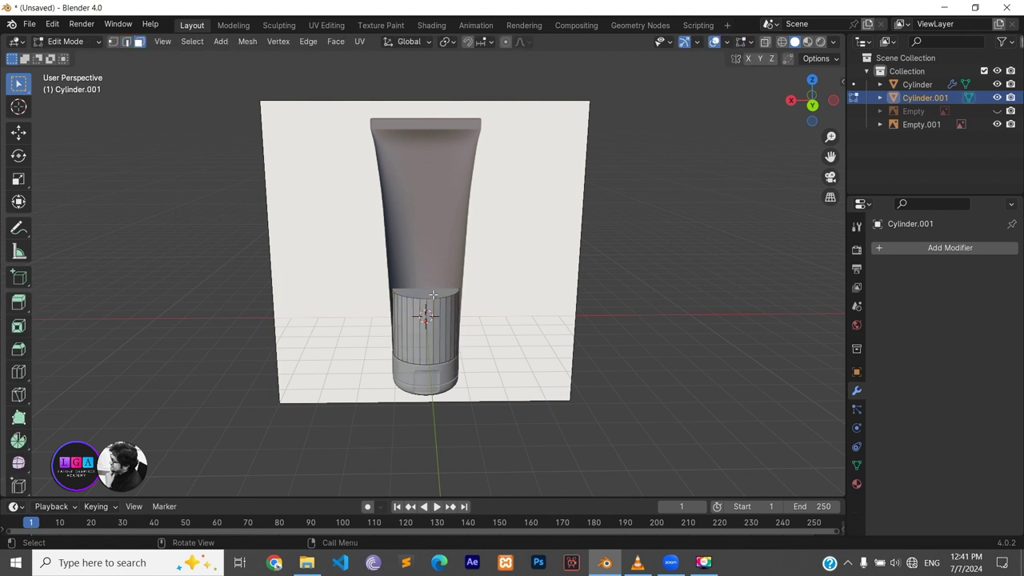
left_click(433, 295)
key("e")
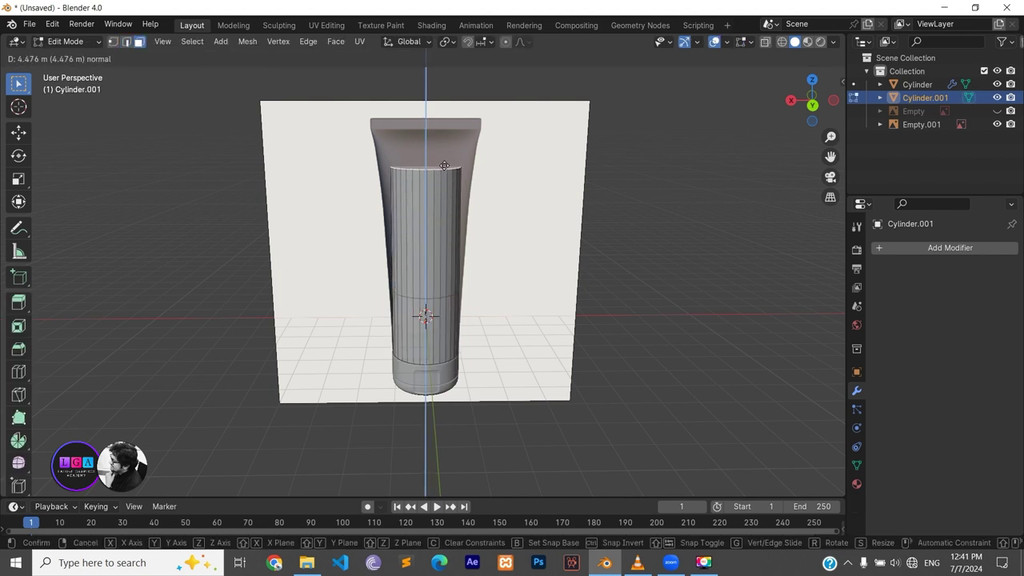
left_click(442, 250)
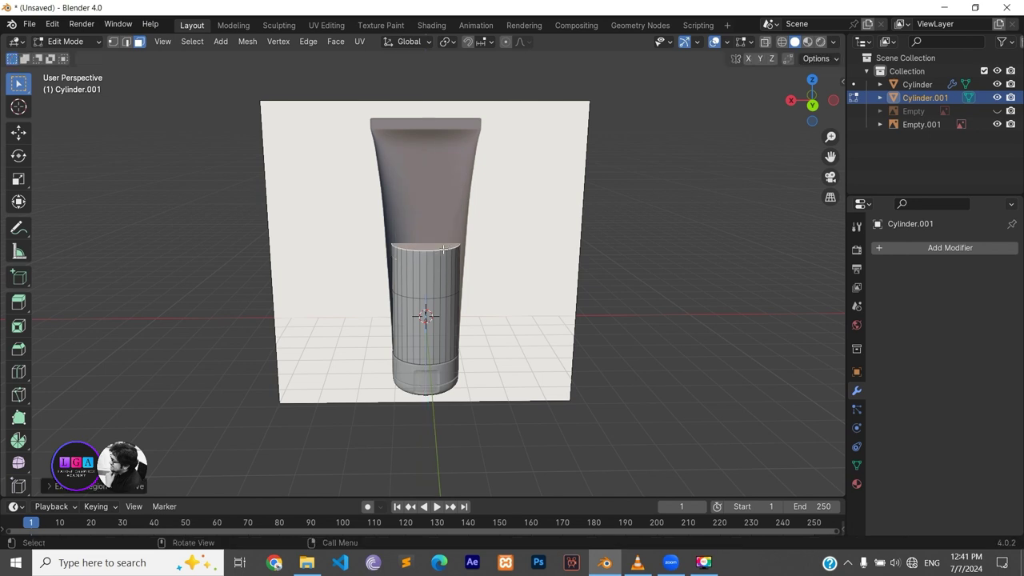
key("e")
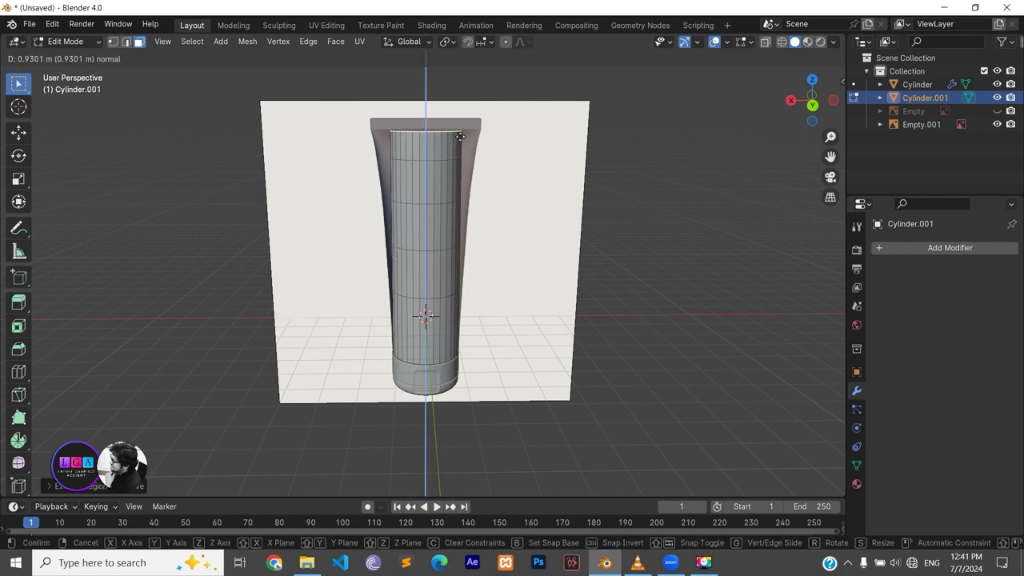
left_click(460, 136)
middle_click_drag(460, 136, 445, 336)
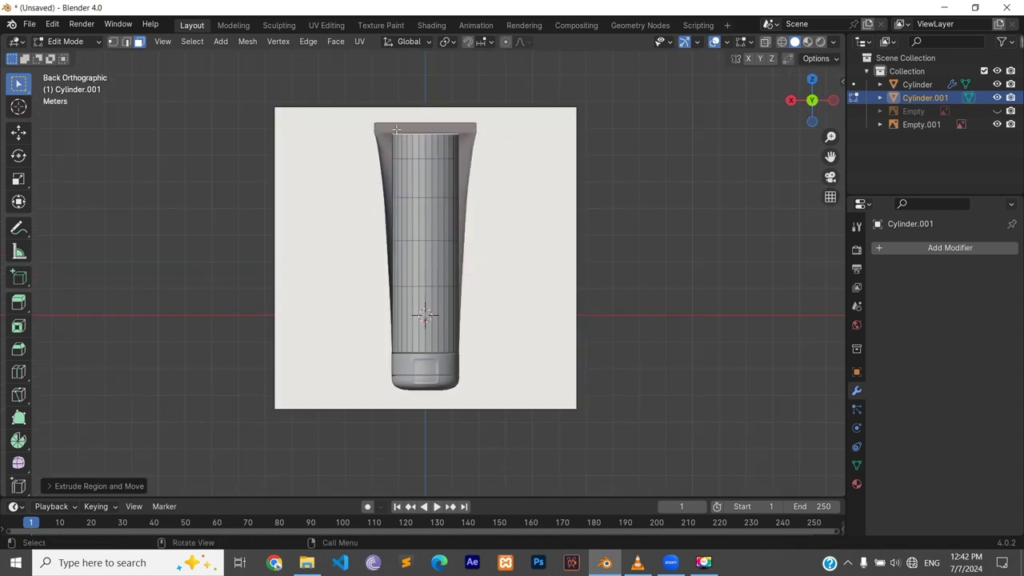
middle_click_drag(305, 305, 601, 235)
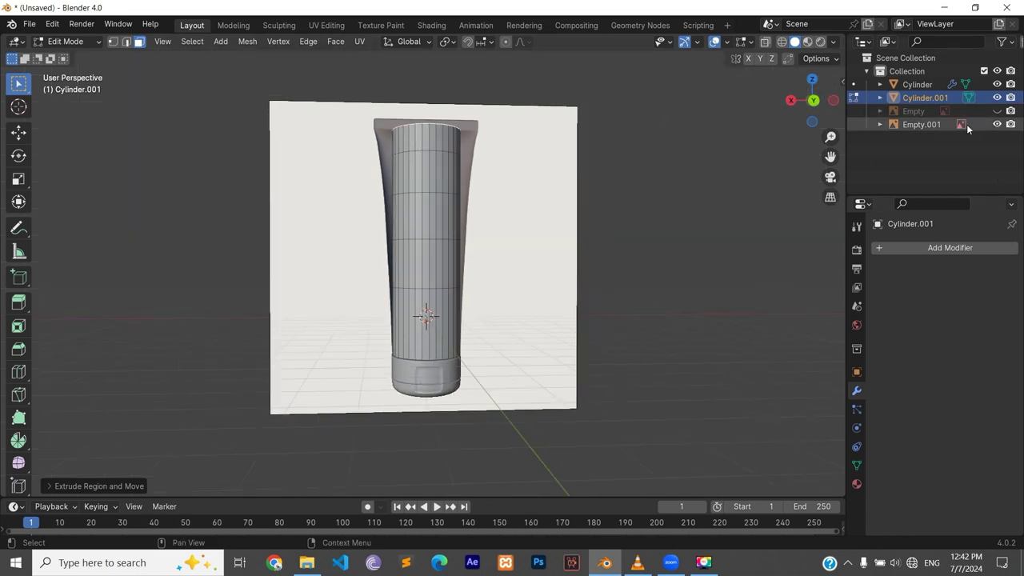
middle_click_drag(455, 221, 392, 225)
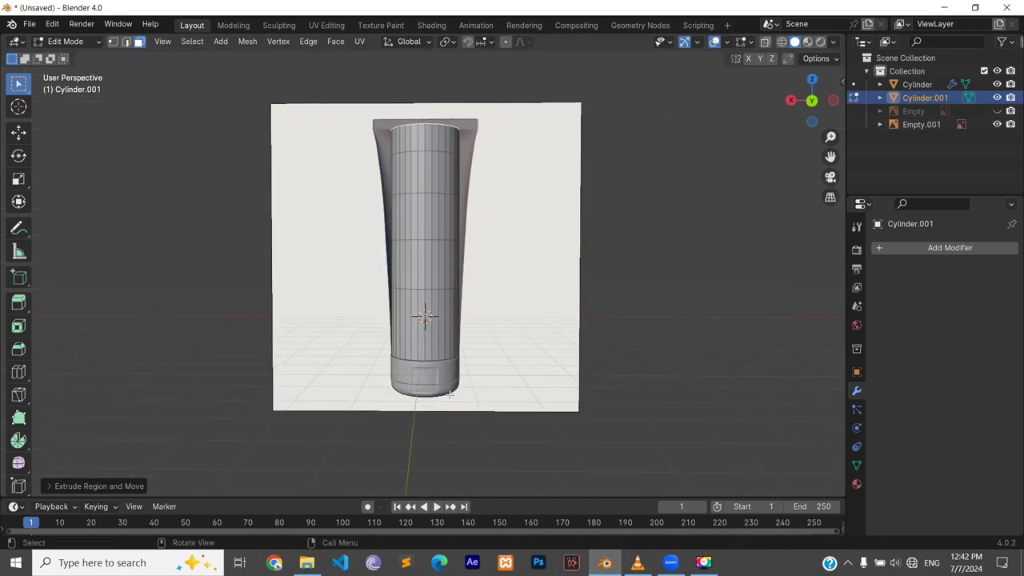
scroll(377, 352, "up", 1)
scroll(378, 353, "up", 1)
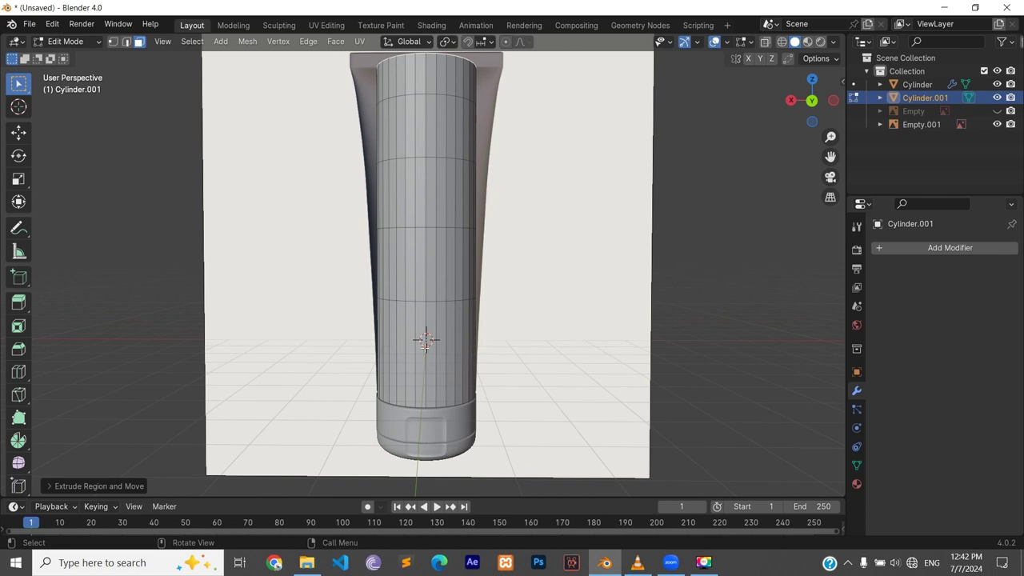
key("ctrl+r")
Add a loop cut around the tube and slide it down near the base
left_click(423, 348)
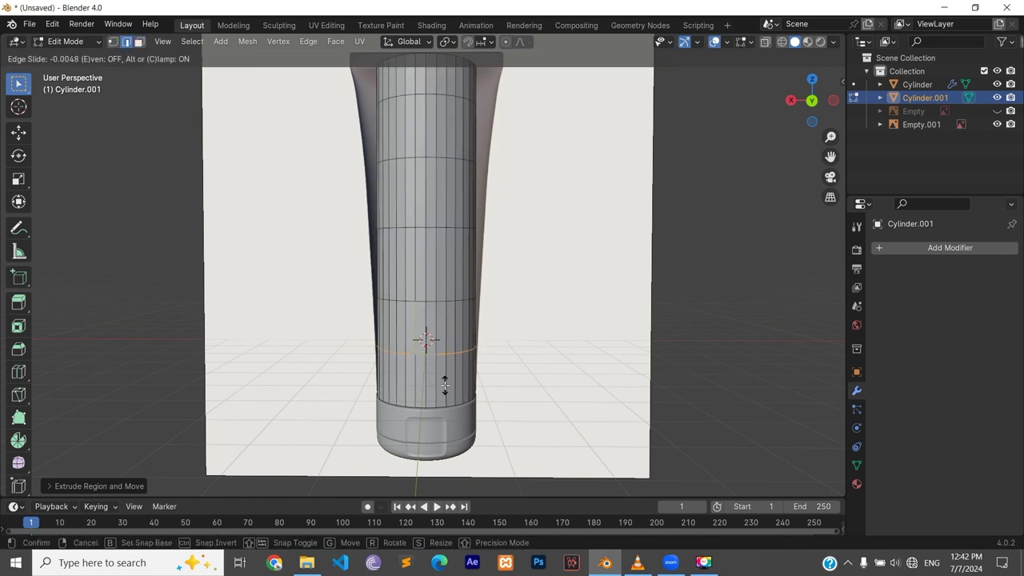
left_click(441, 389)
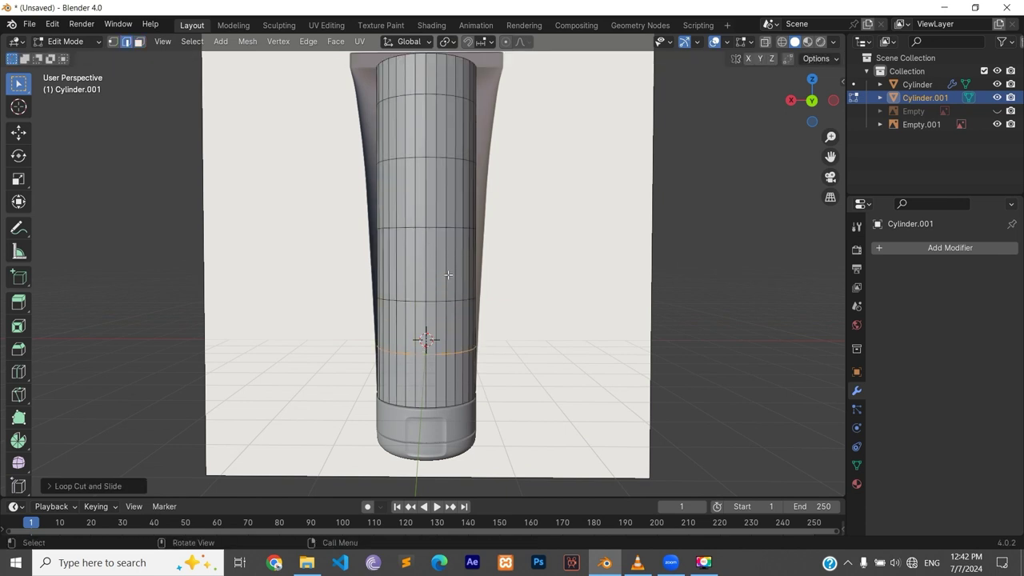
left_click(812, 101)
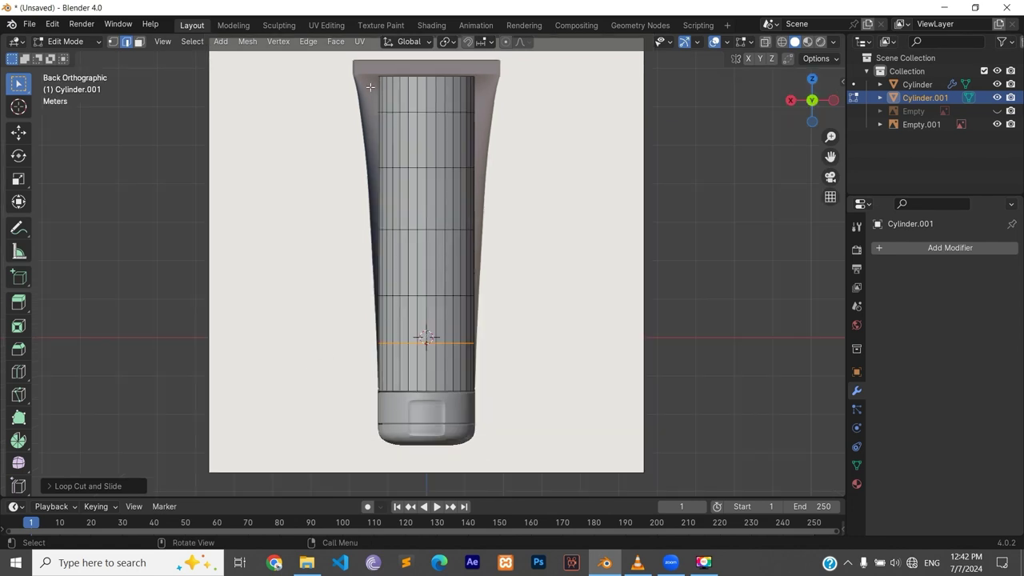
middle_click_drag(420, 88, 428, 96)
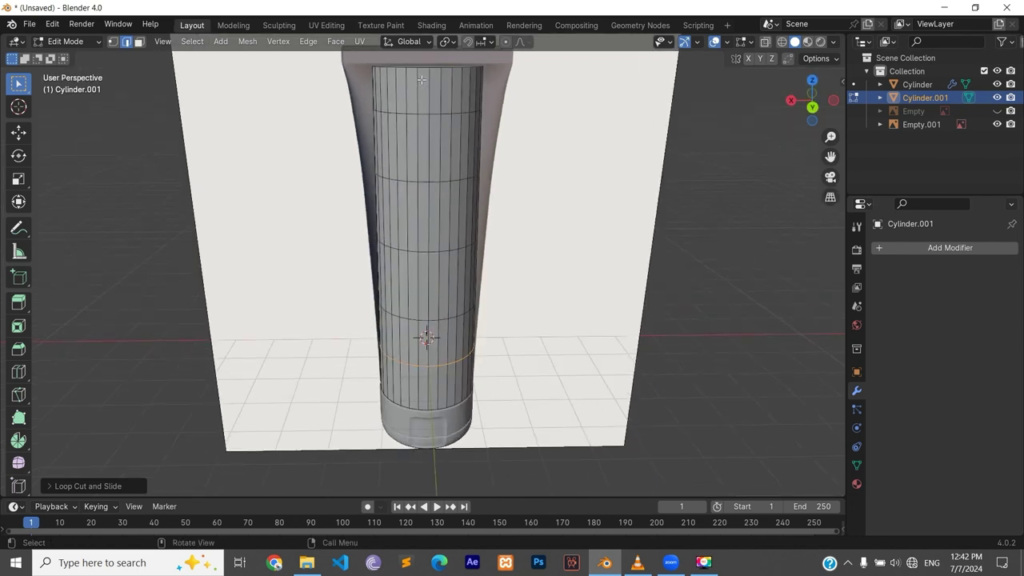
Widen the tube's top face to match the reference's flared upper end
left_click(421, 76)
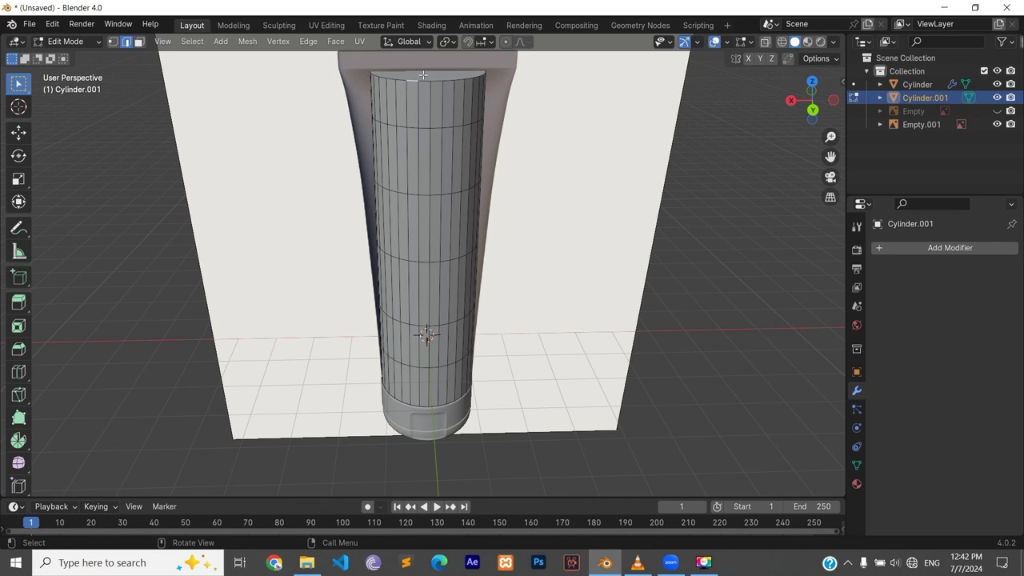
key("3")
left_click(426, 77)
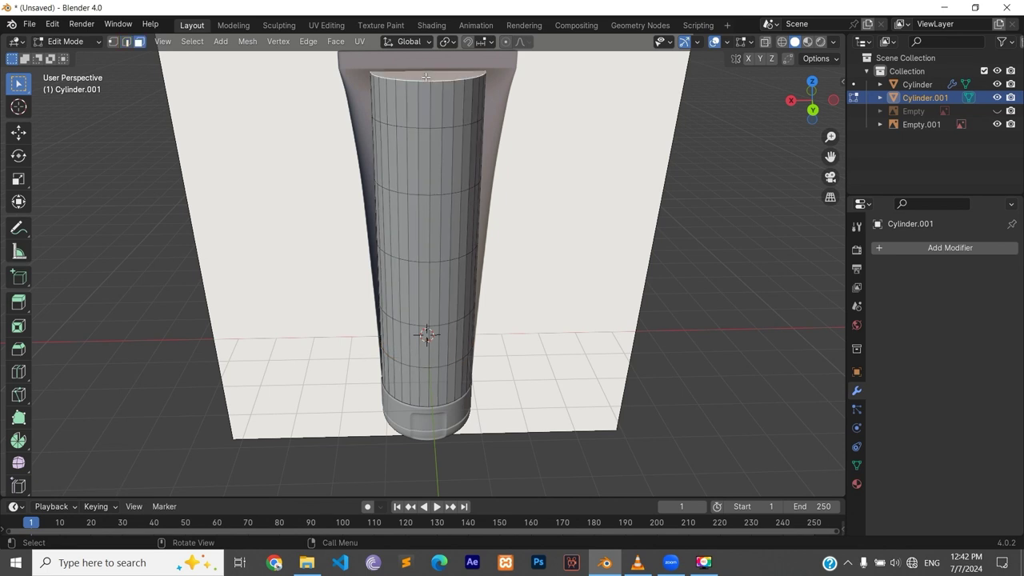
key("s")
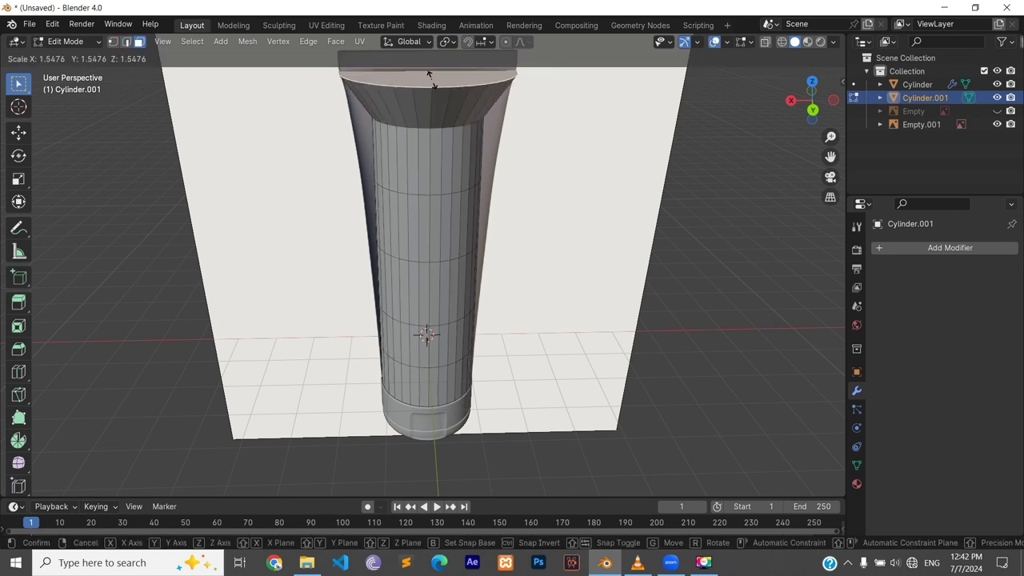
left_click(429, 76)
mouse_move(431, 155)
middle_mouse_down()
mouse_move(428, 139)
mouse_move(396, 116)
middle_mouse_up()
Select the edge loop near the tube's top and start scaling it outward
left_click(421, 110)
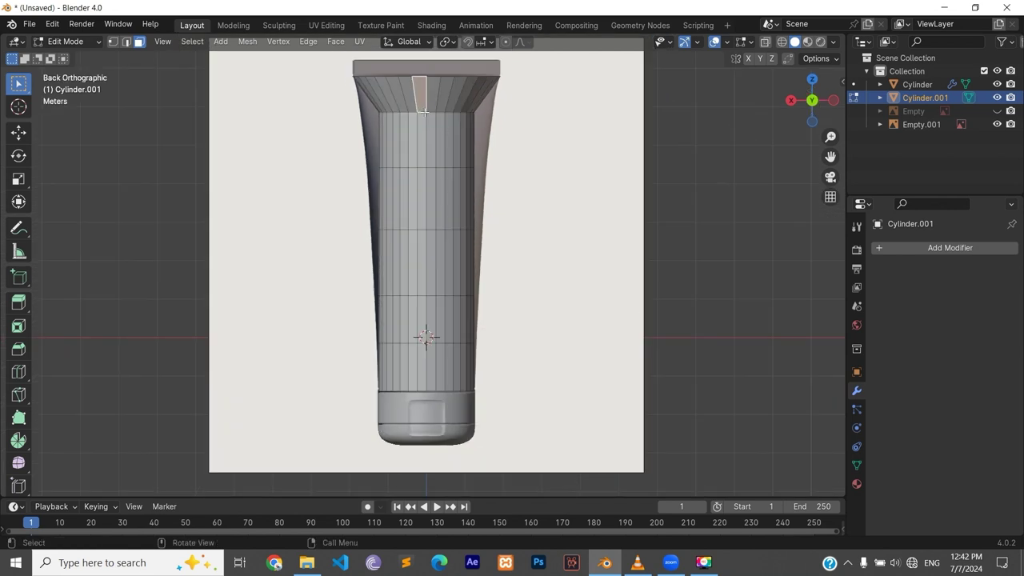
key("2")
left_click(424, 112)
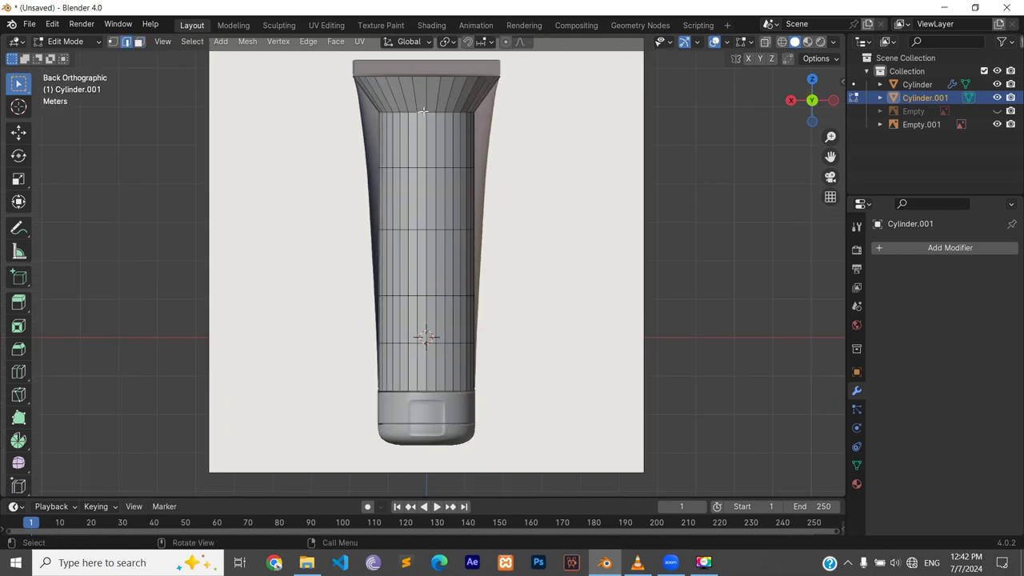
left_click(424, 111, "alt")
key("s")
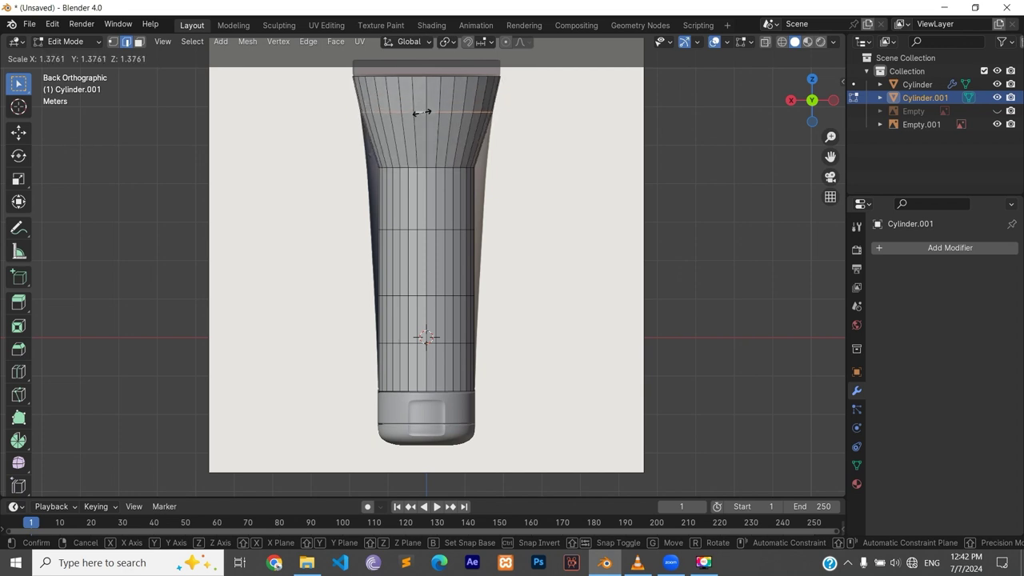
Scale the upper, mid-body, lower and bottom edge loops in turn to taper the body toward the cap
left_click(424, 112)
left_click(422, 166)
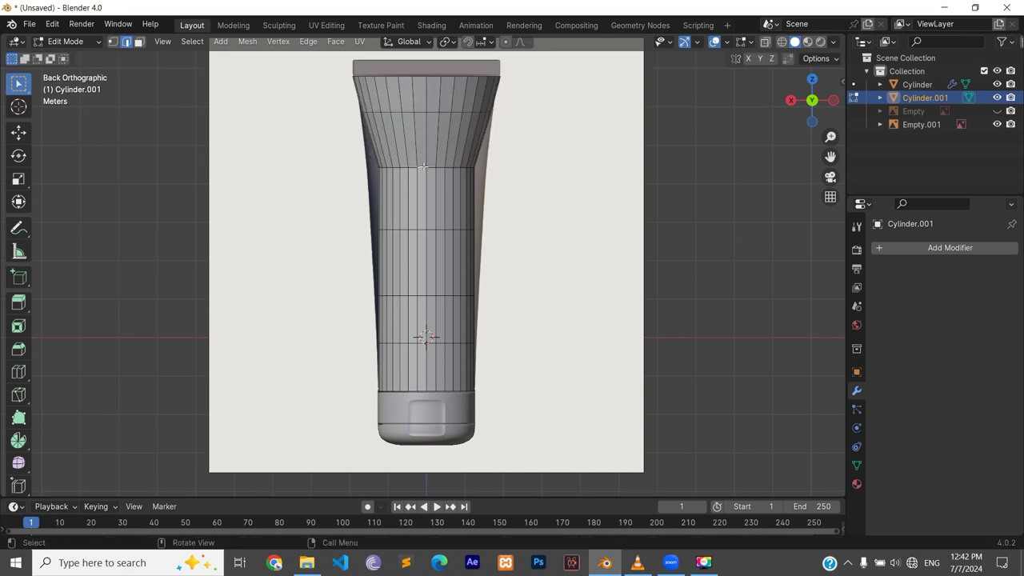
key("s")
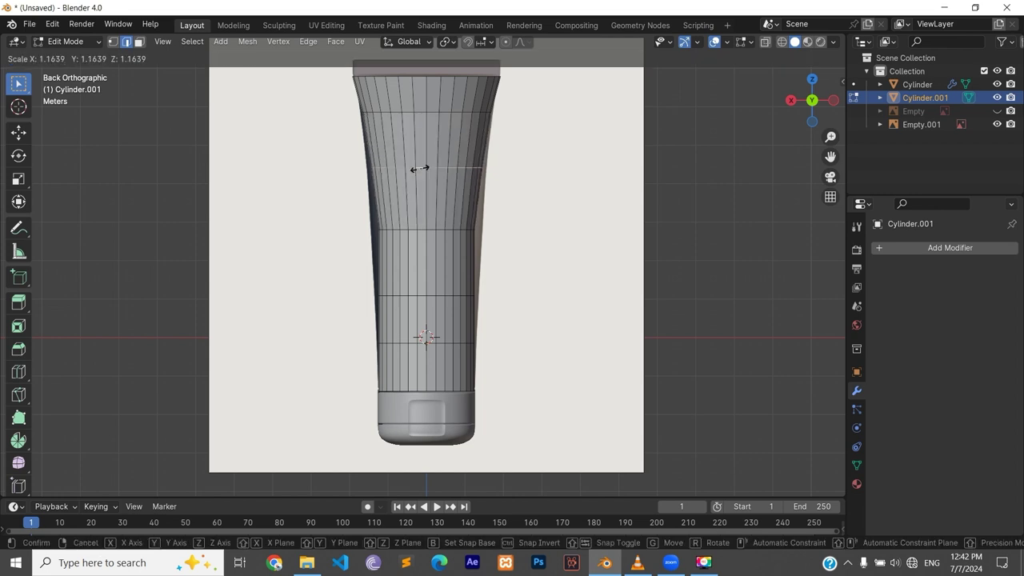
left_click(412, 190)
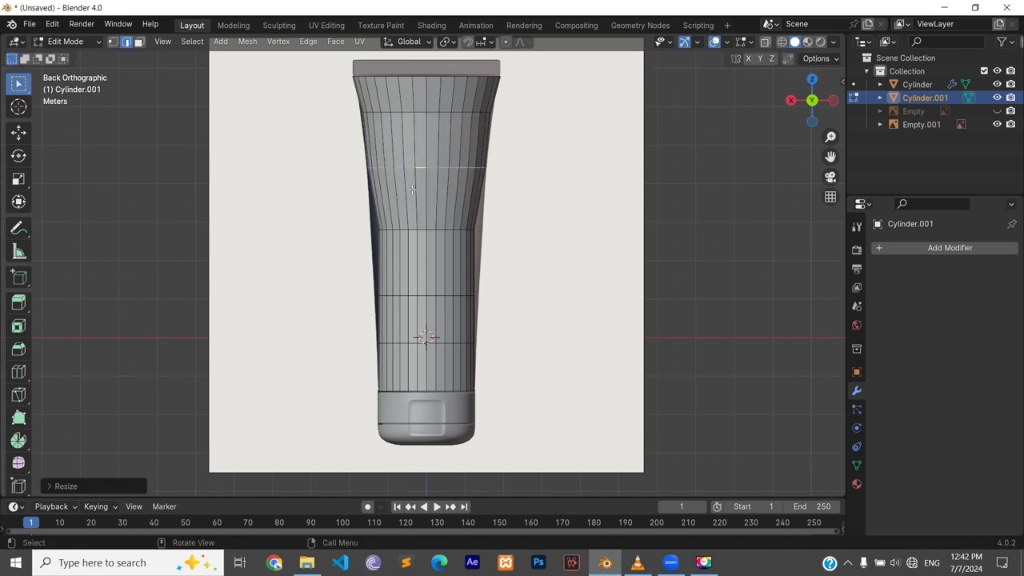
left_click(434, 230)
left_click(433, 229, "alt")
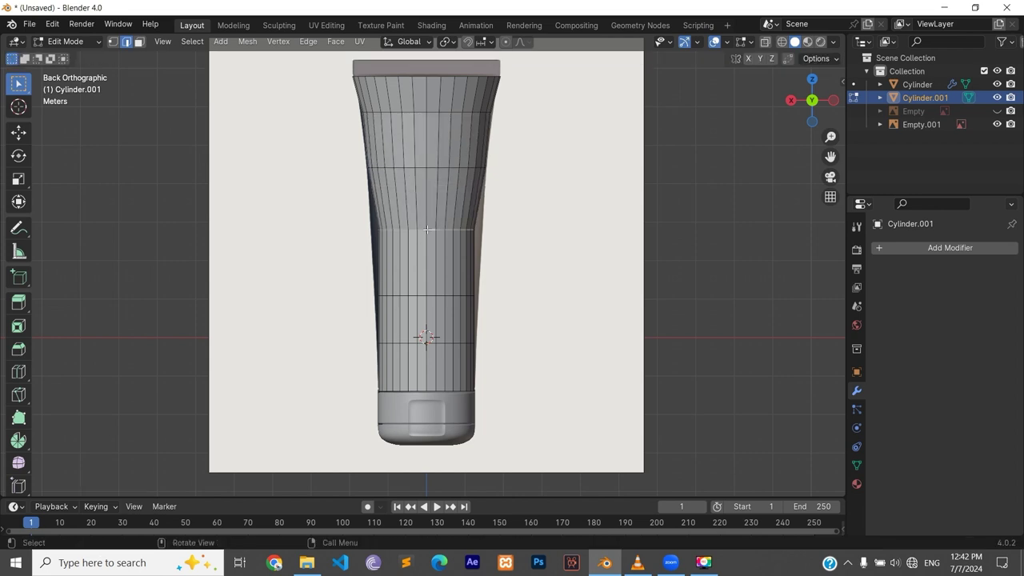
key("s")
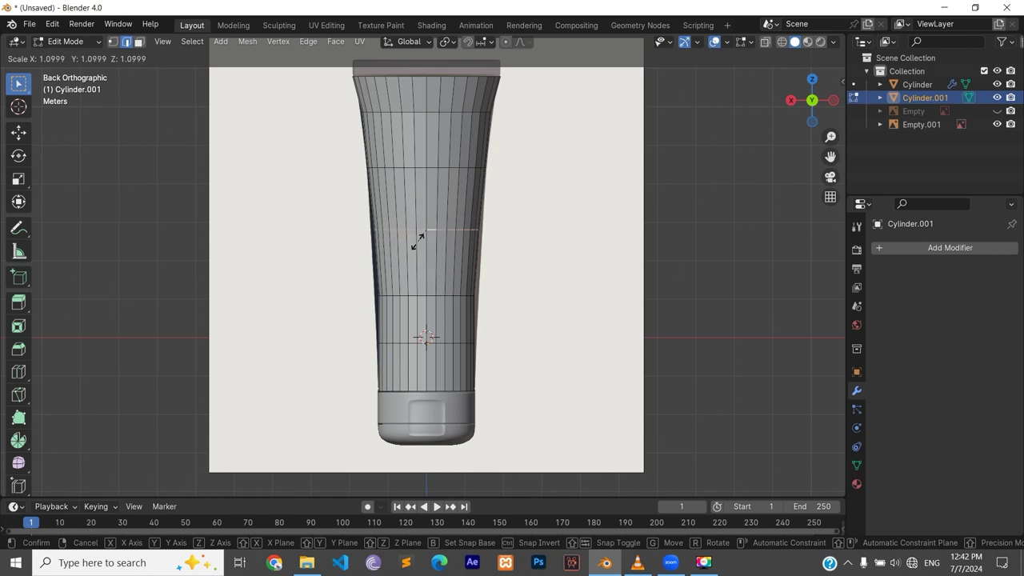
left_click(418, 244)
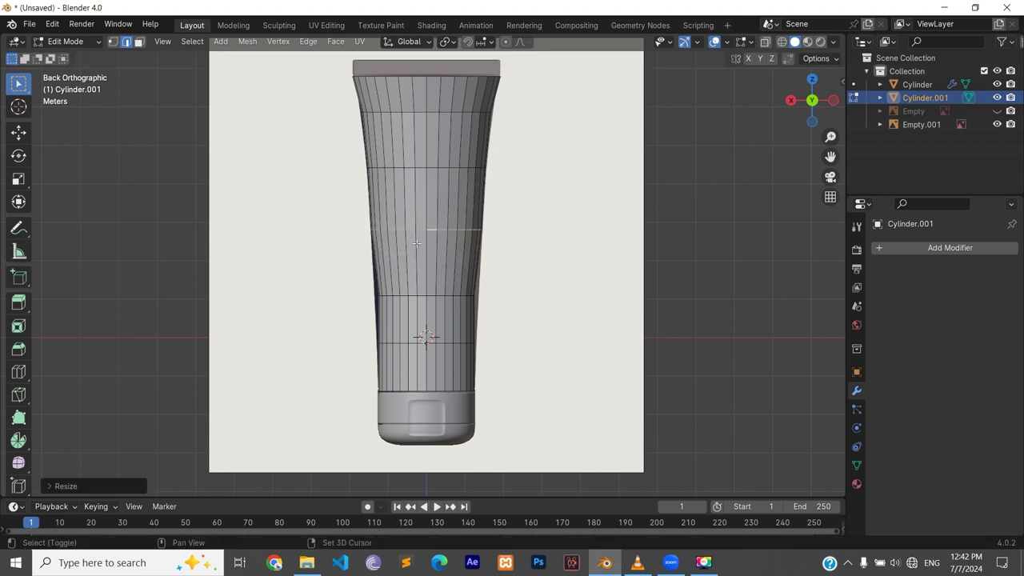
left_click(432, 296, "alt")
key("s")
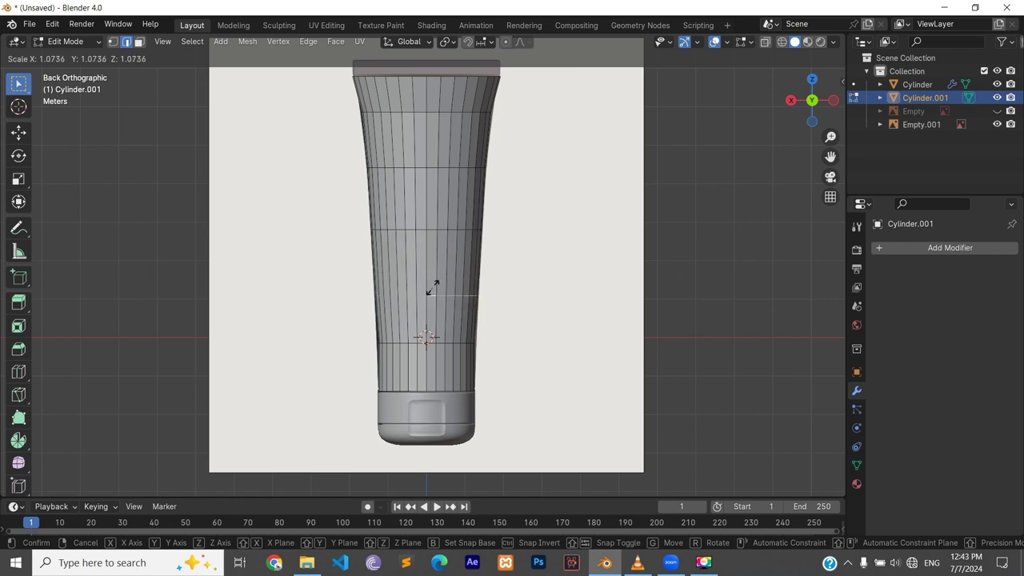
left_click(432, 289)
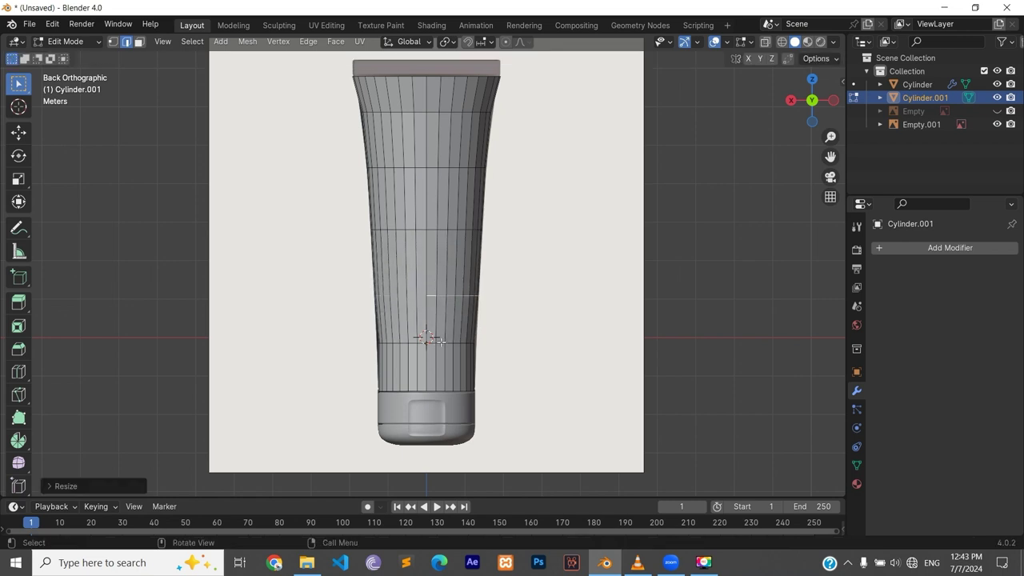
left_click(438, 342, "alt")
key("s")
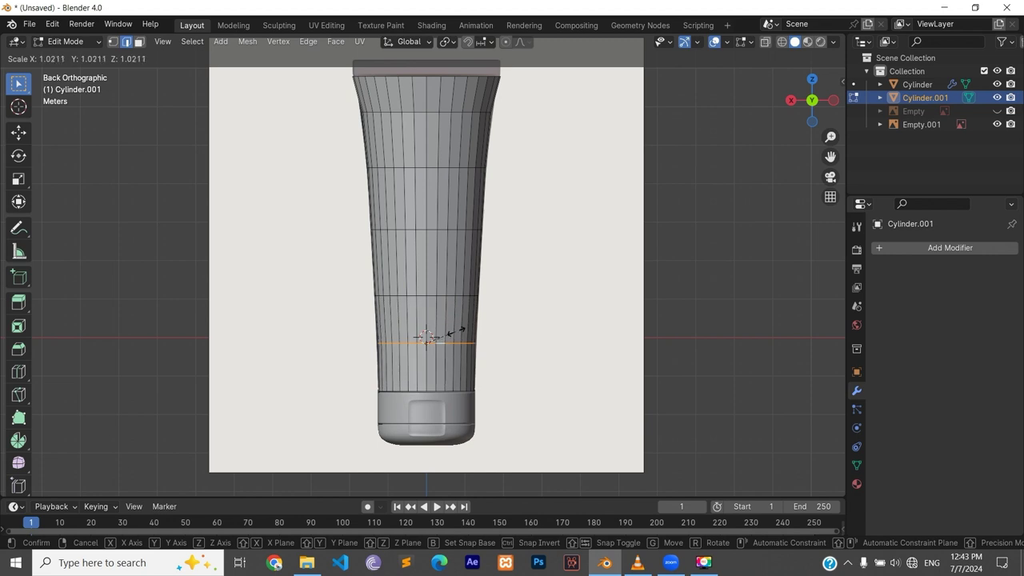
left_click(464, 333)
Show the side reference image and deselect the loop near the tube's base
scroll(491, 162, "down", 1)
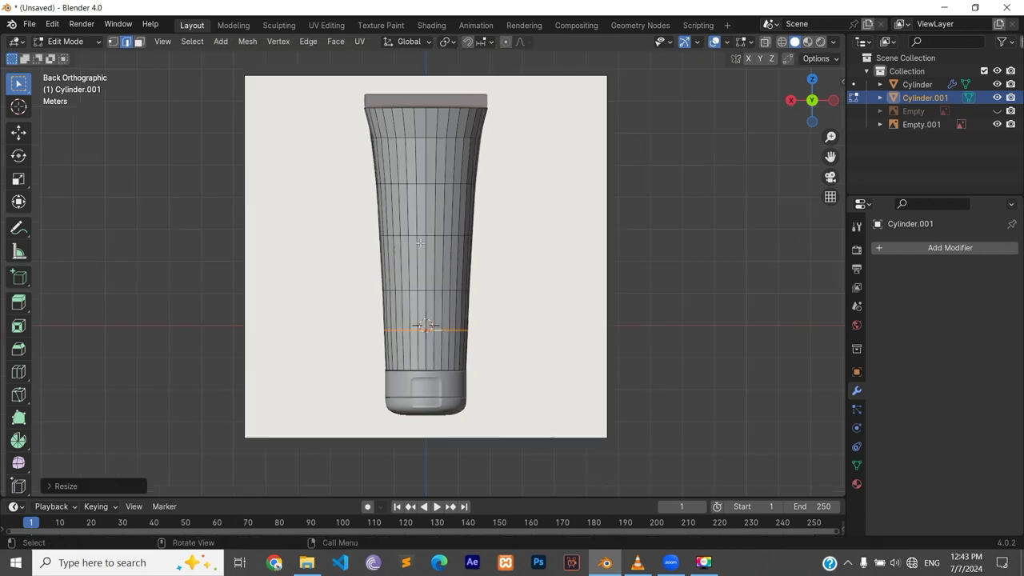
mouse_move(349, 274)
middle_mouse_down()
mouse_move(491, 268)
mouse_move(360, 270)
middle_mouse_up()
left_click(996, 112)
middle_click_drag(267, 224, 308, 225, "alt")
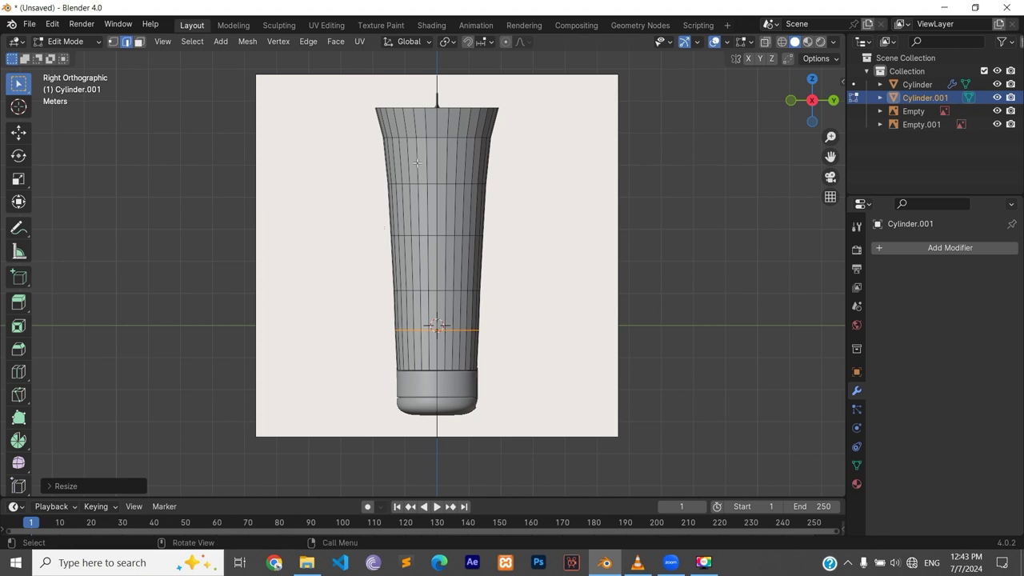
scroll(448, 175, "down", 1)
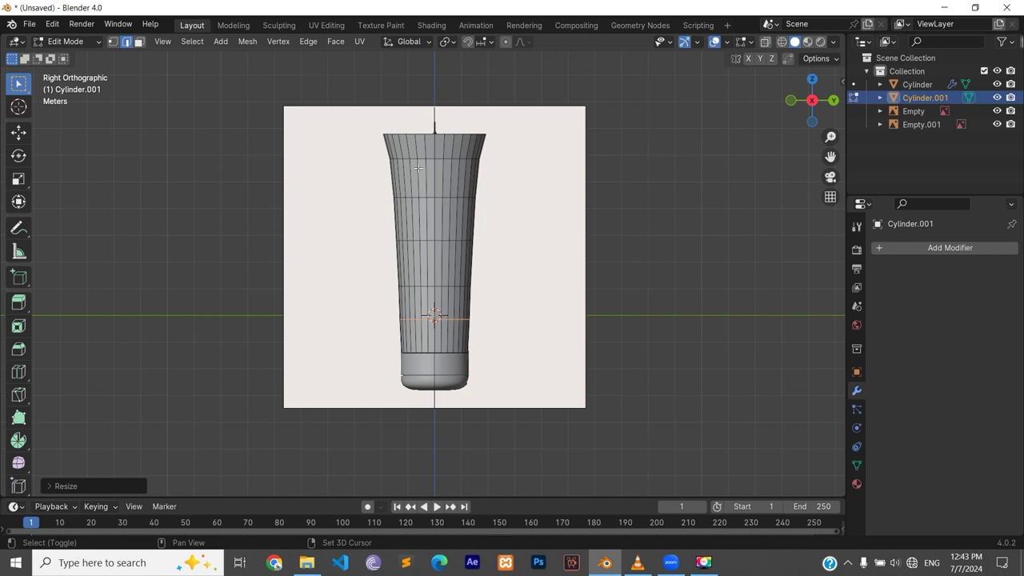
middle_click_drag(431, 157, 433, 136)
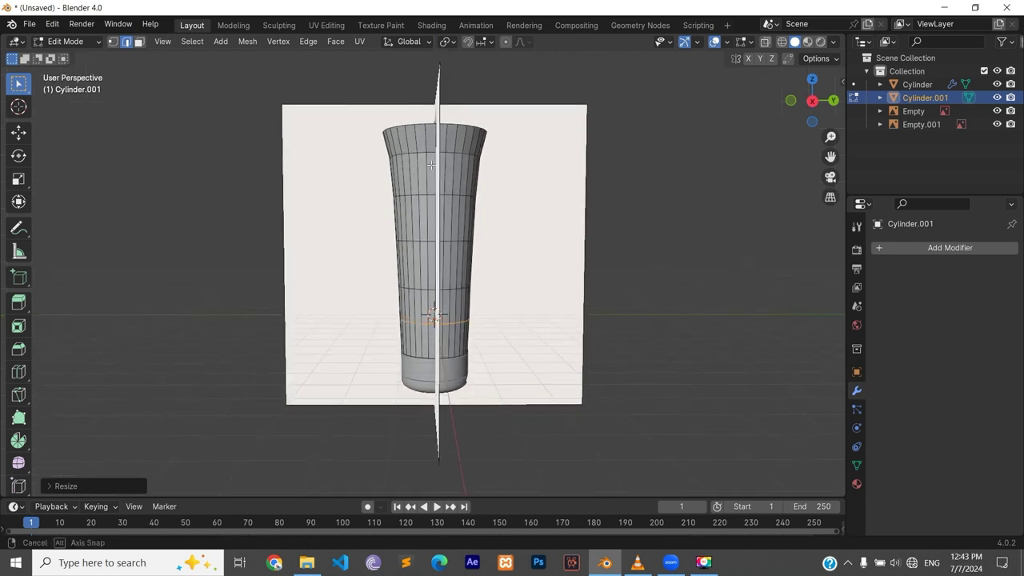
left_click(445, 136)
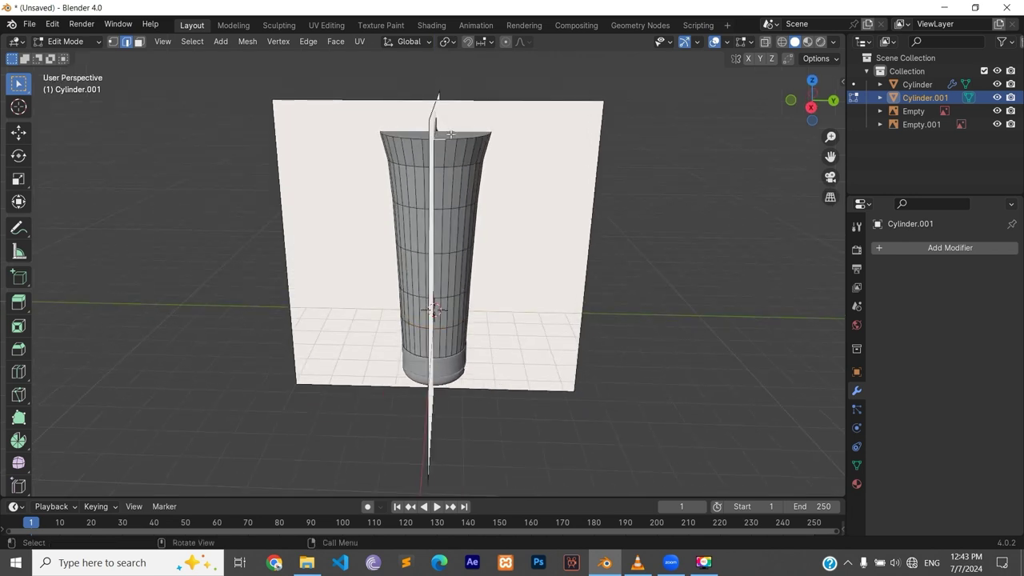
middle_click_drag(427, 268, 395, 354)
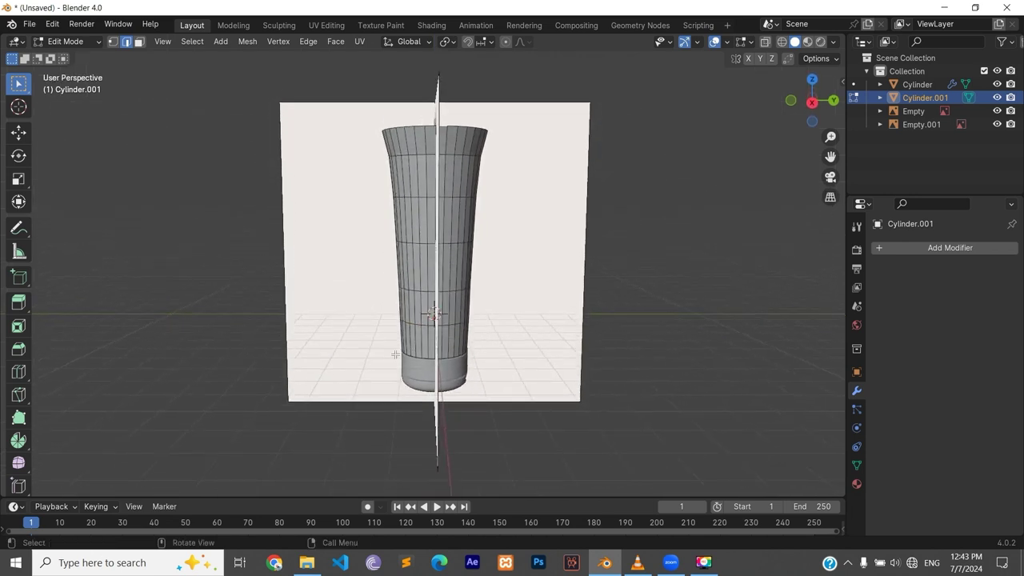
Turn on X-ray and view the tube from the side in orthographic projection
key("alt+z")
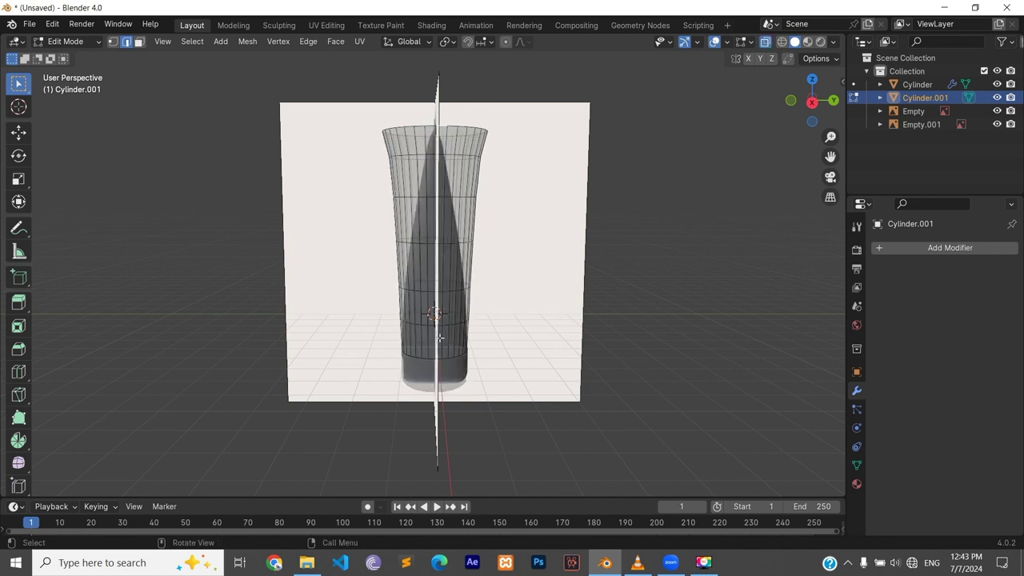
key("KP_5")
key("ctrl+KP_1")
middle_click_drag(438, 342, 436, 387)
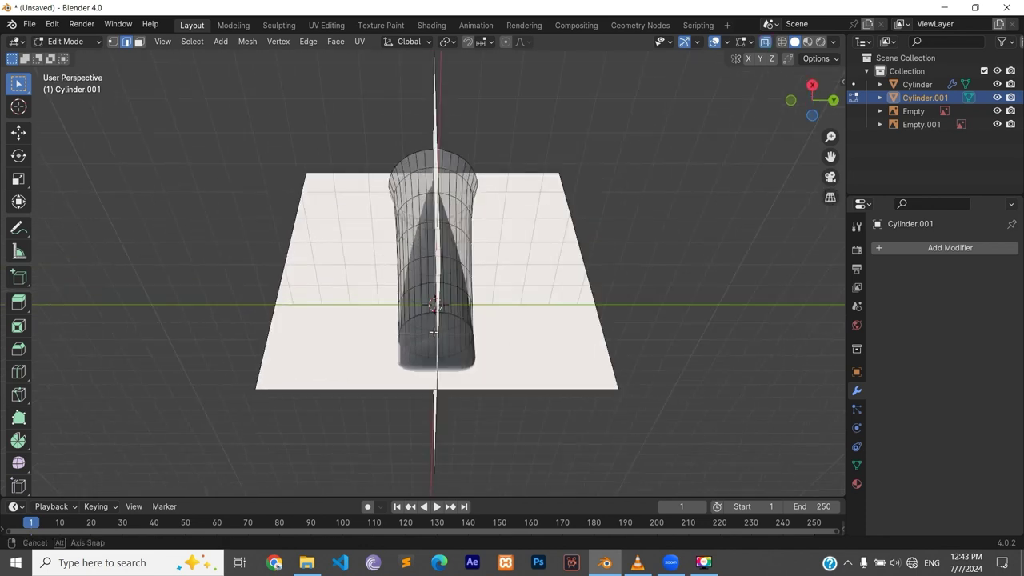
Squeeze the two lower edge loops of the tube body along the Y axis
left_click(385, 322, "alt")
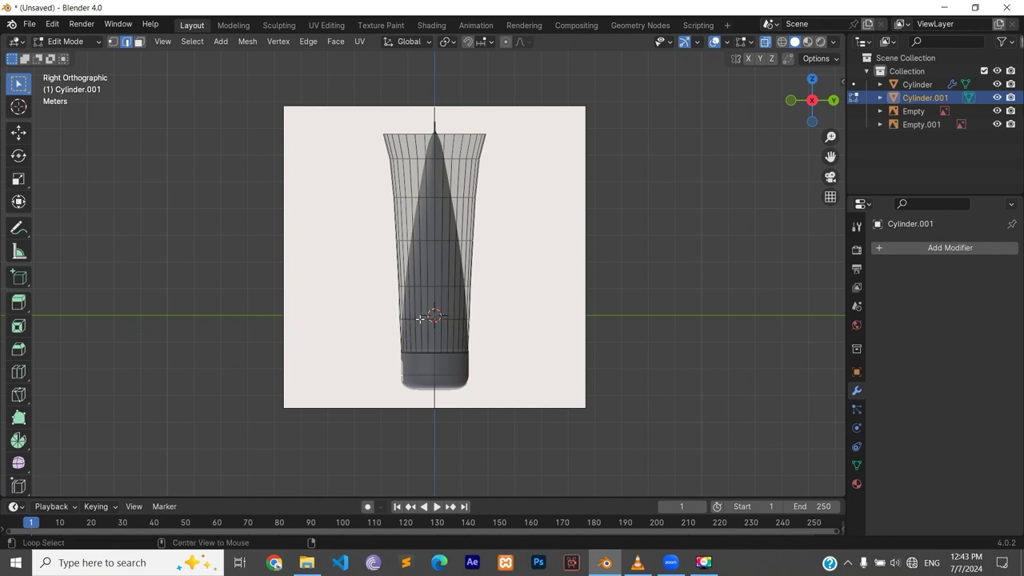
key("s")
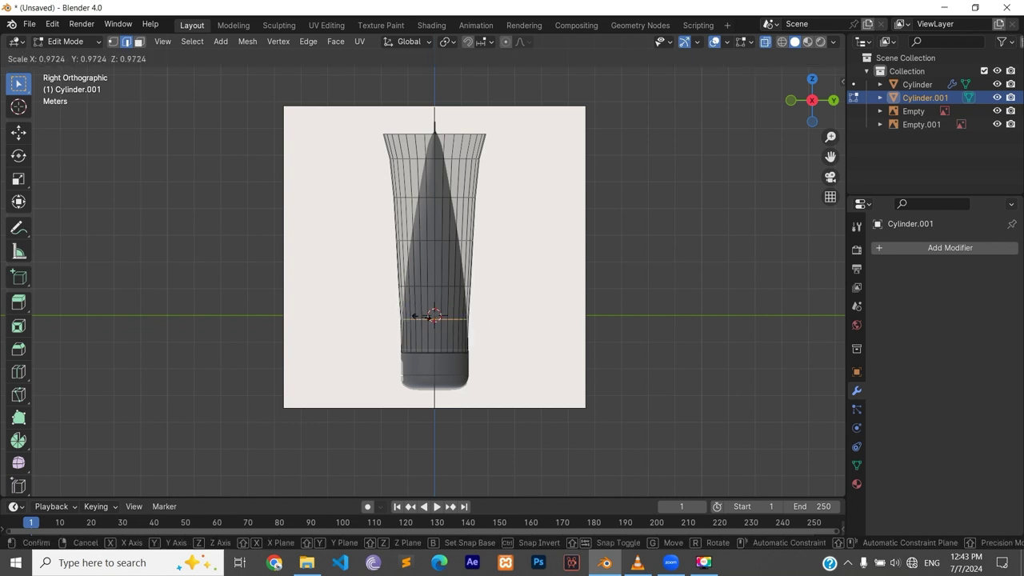
key("y")
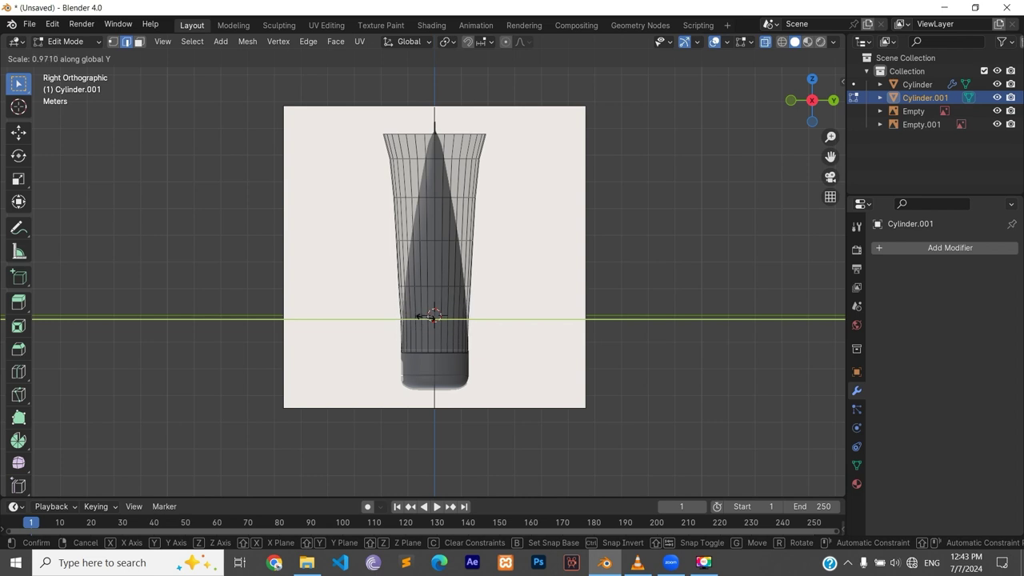
left_click(432, 318)
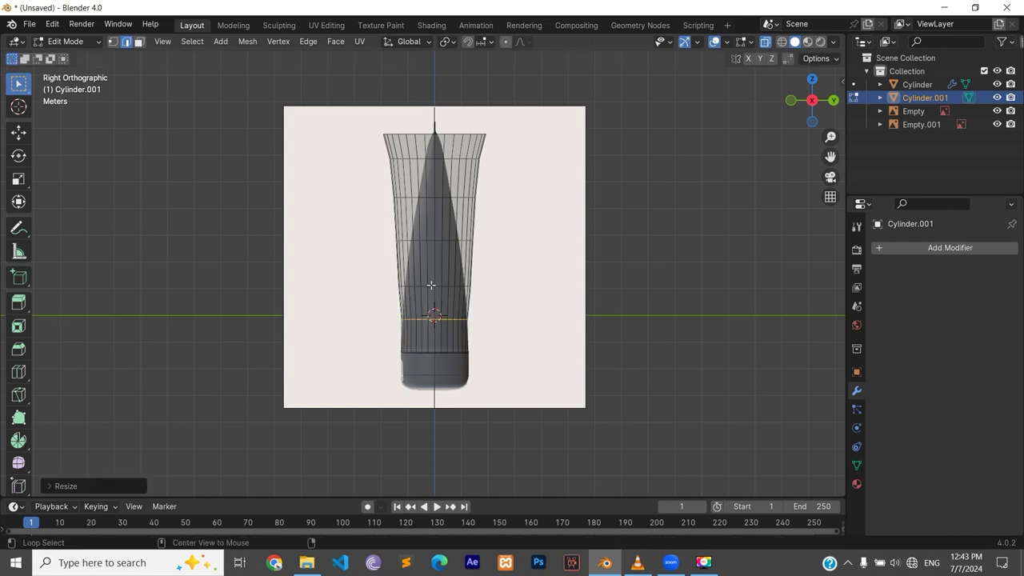
left_click(431, 286, "alt")
key("s")
key("y")
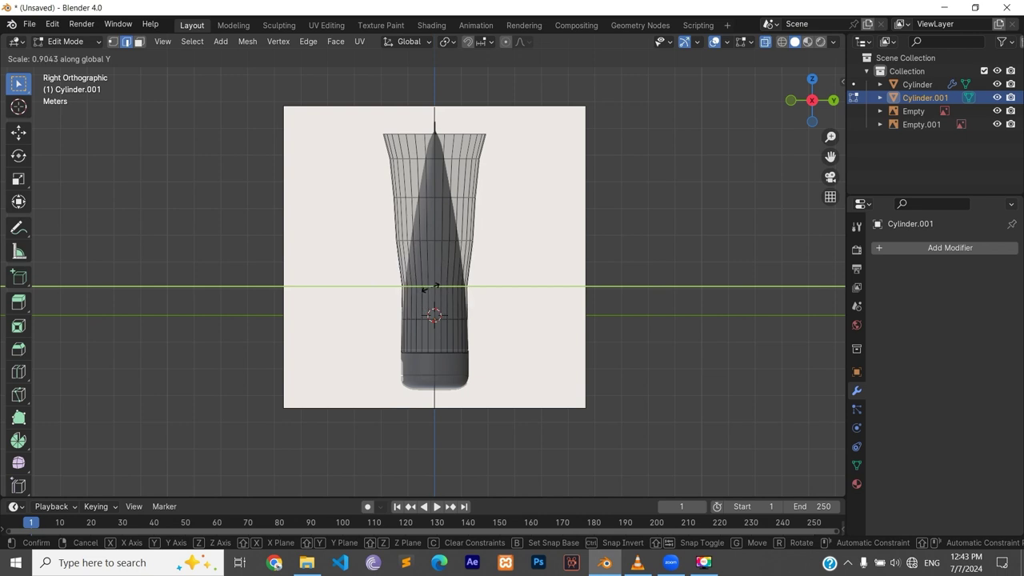
left_click(432, 286)
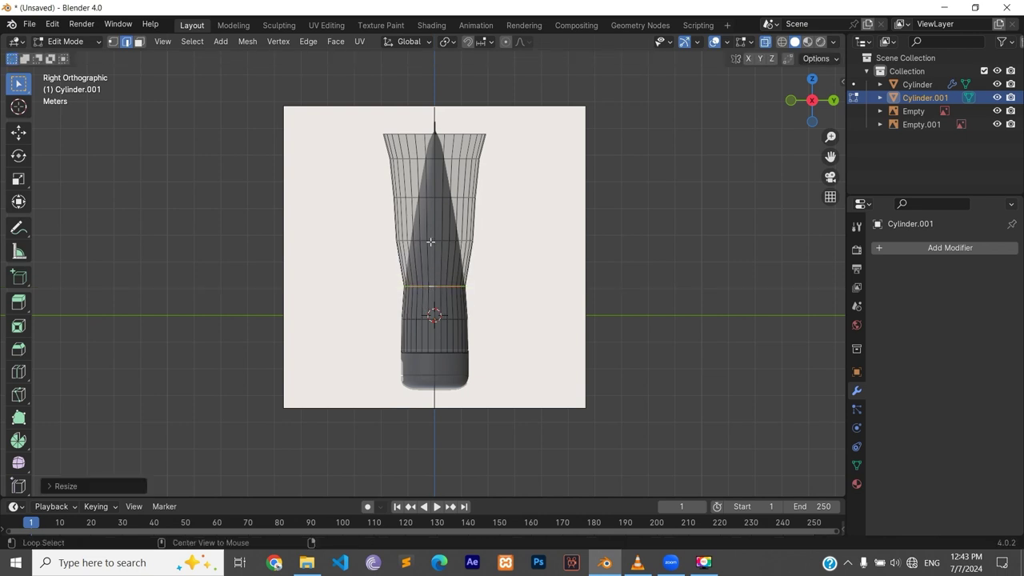
Flatten the next loop up the tube along Y to a narrower depth
left_click(431, 241, "alt")
key("s")
key("y")
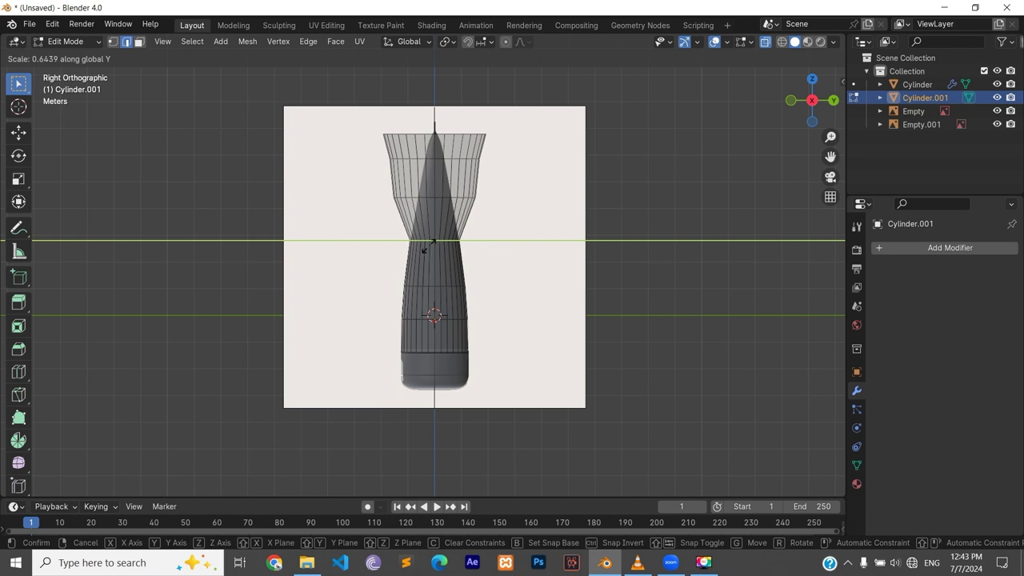
left_click(429, 244)
Squeeze the upper body edge loop along Y in two passes
left_click(441, 197)
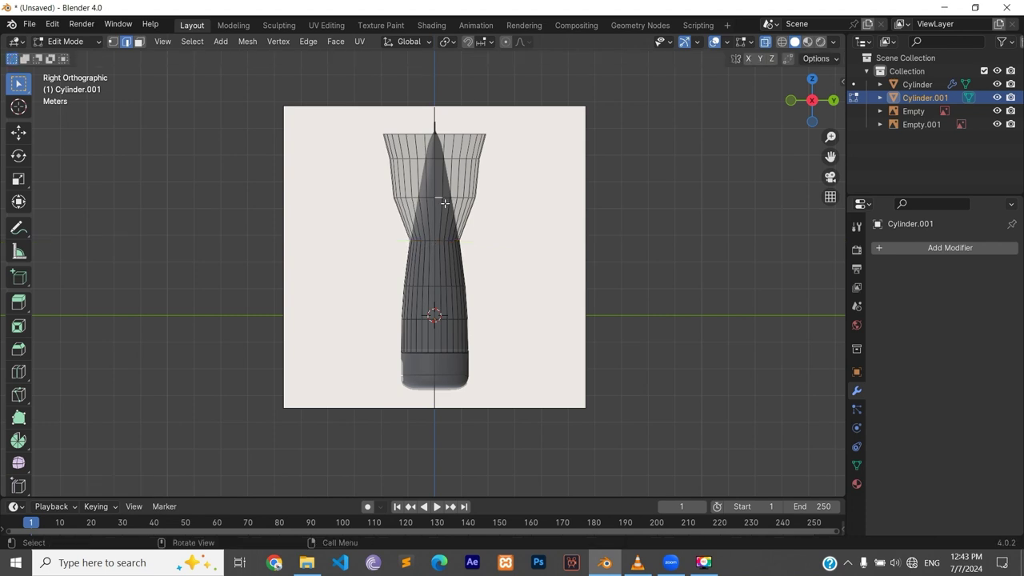
left_click(443, 204, "alt")
key("s")
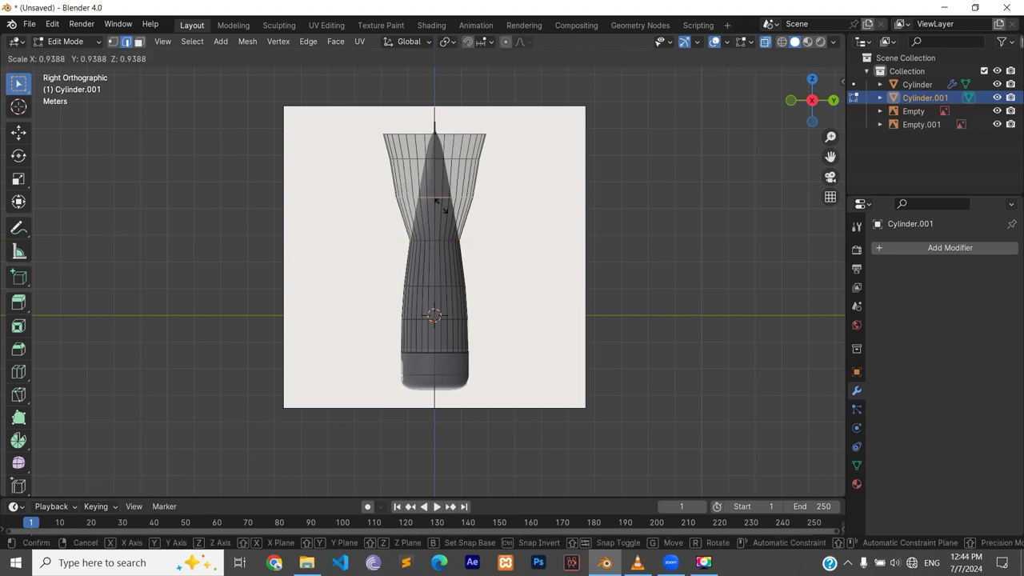
key("y")
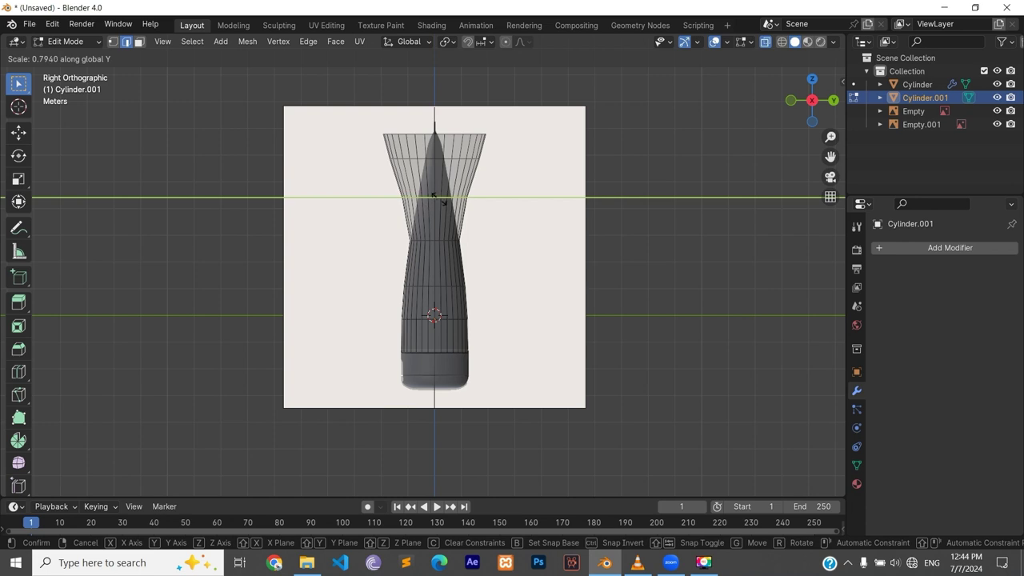
left_click(455, 206)
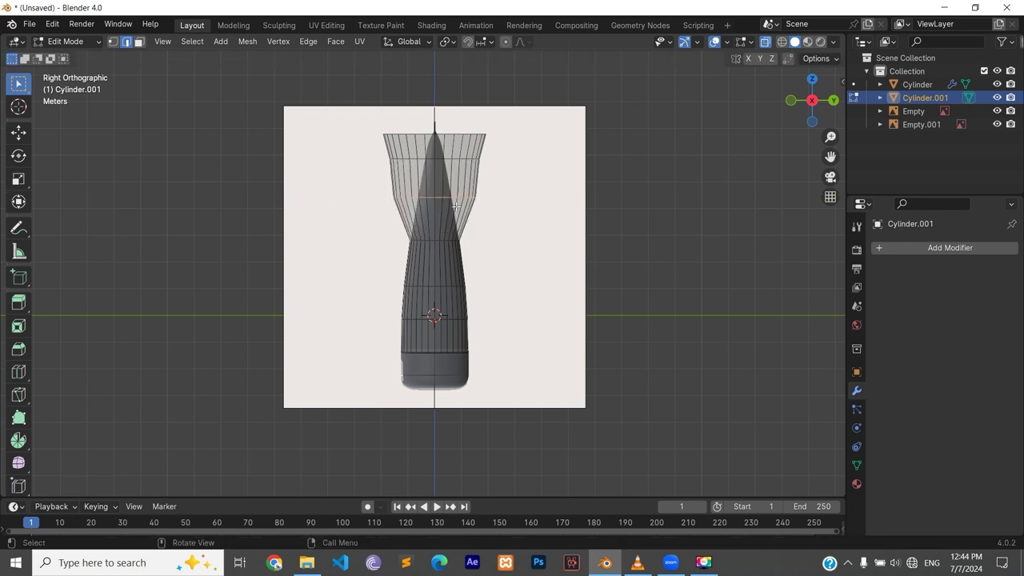
key("s")
key("y")
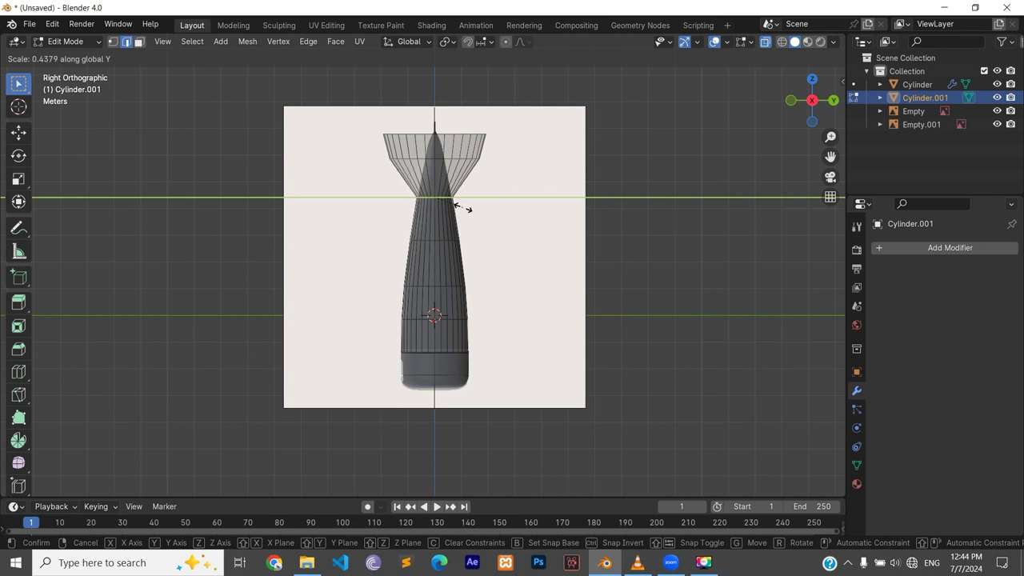
left_click(460, 208)
Narrow the edge loop in the flared top along the Y axis
scroll(458, 205, "up", 1)
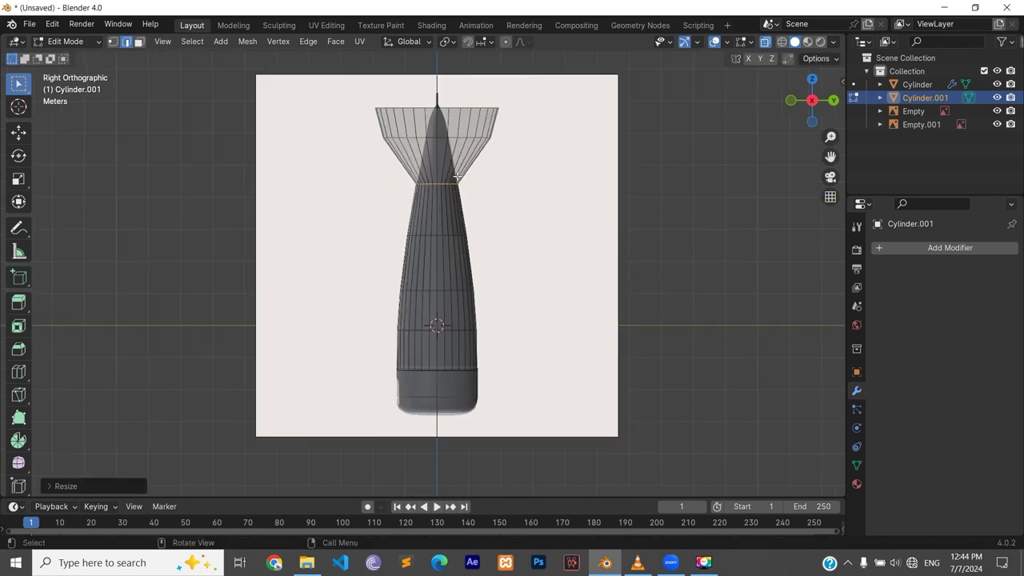
middle_click_drag(461, 178, 462, 231, "shift")
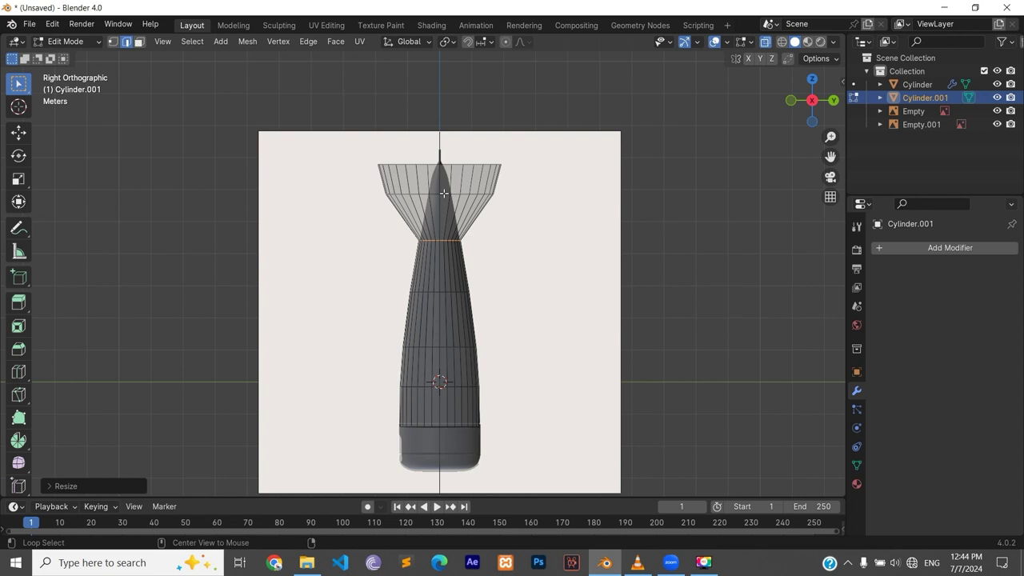
left_click(481, 207, "alt")
key("s")
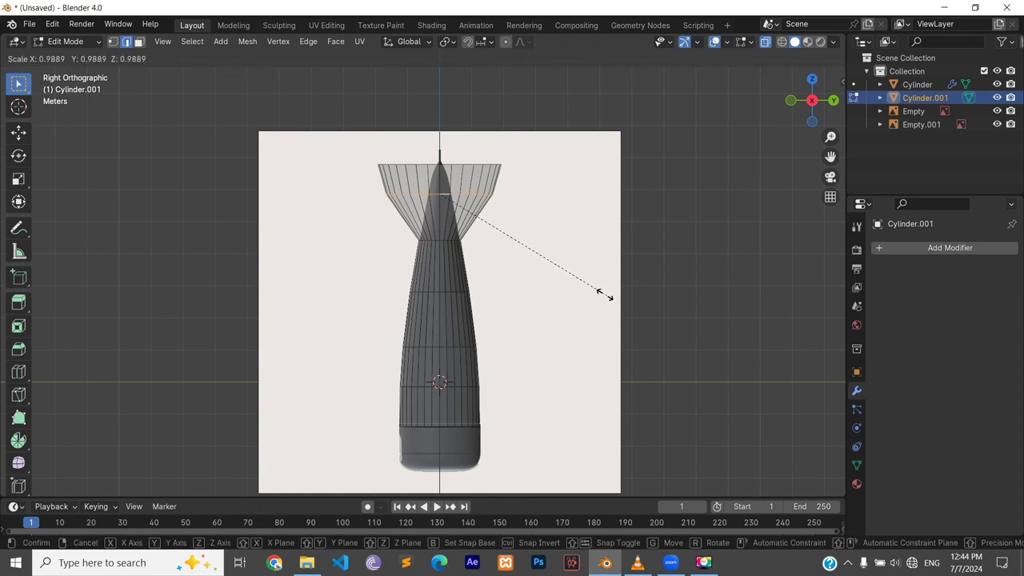
key("y")
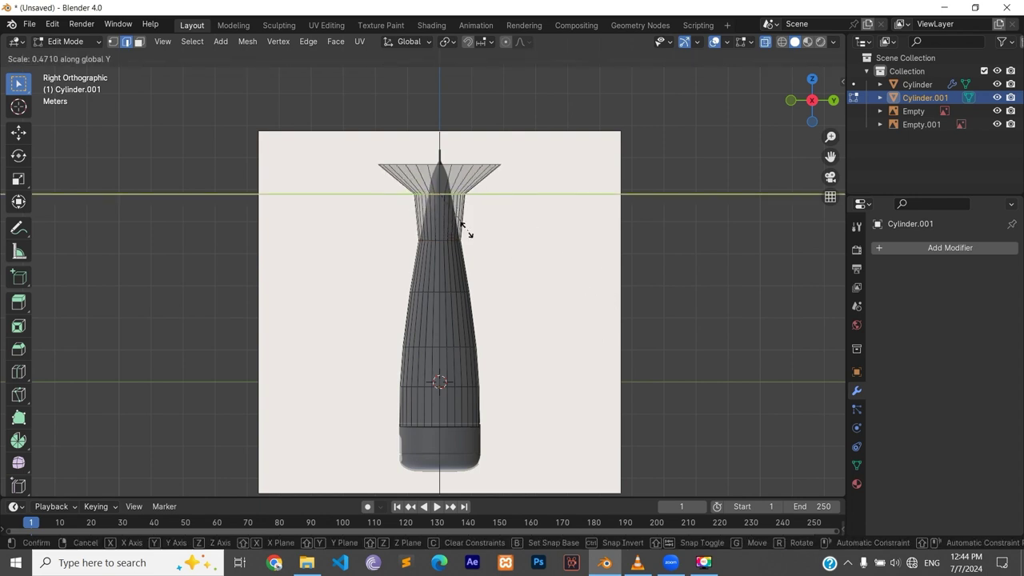
left_click(427, 205)
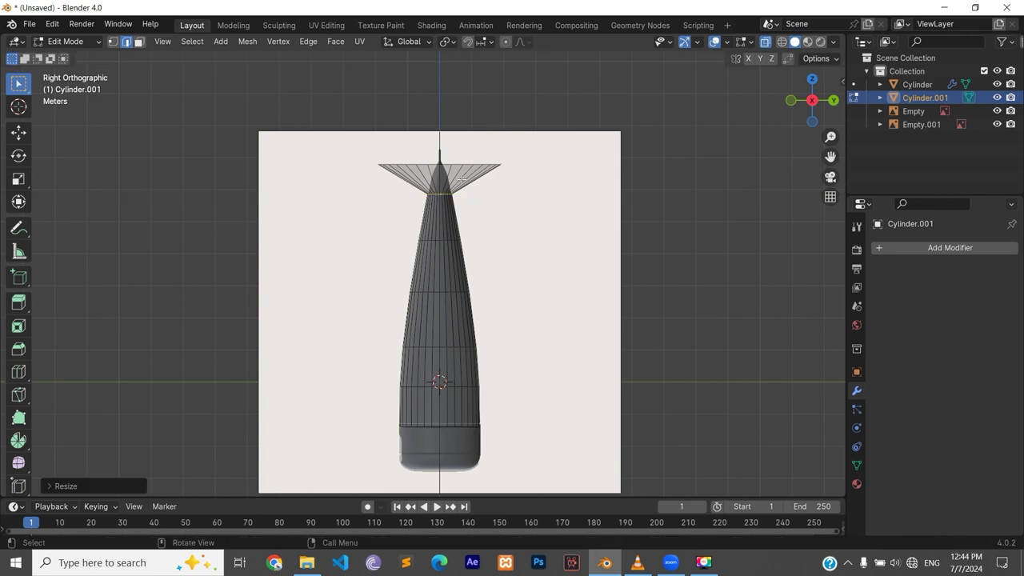
Flatten the top rim loop along Y in two scaling passes
scroll(462, 180, "up", 2)
scroll(462, 181, "up", 2)
scroll(462, 184, "down", 2)
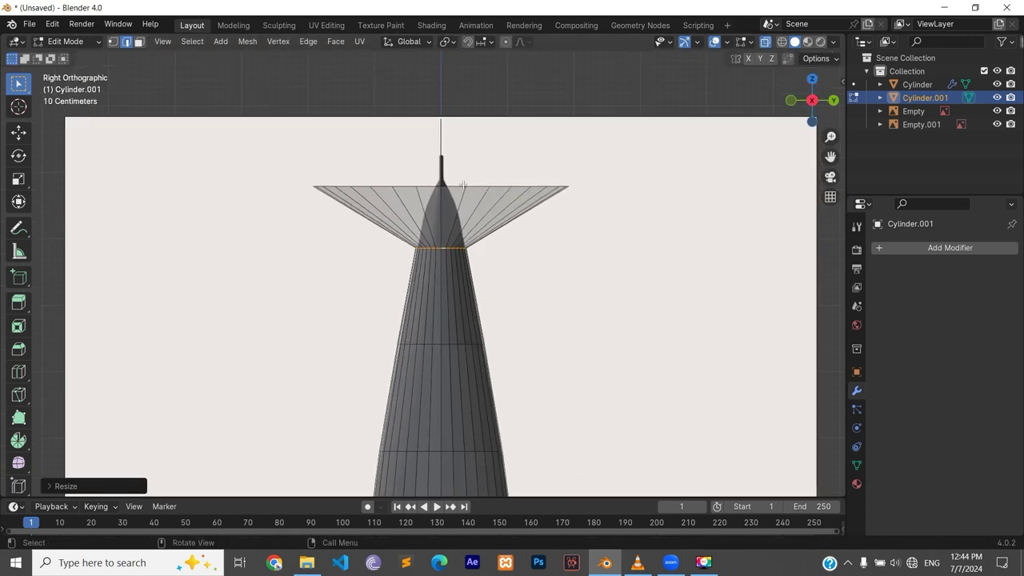
key("alt+a")
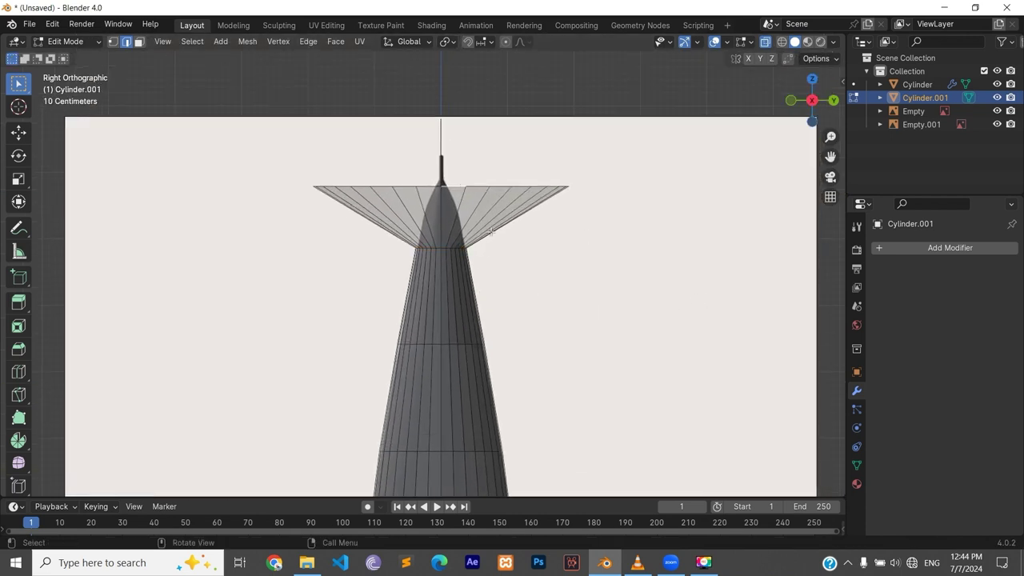
left_click(484, 186, "alt")
key("s")
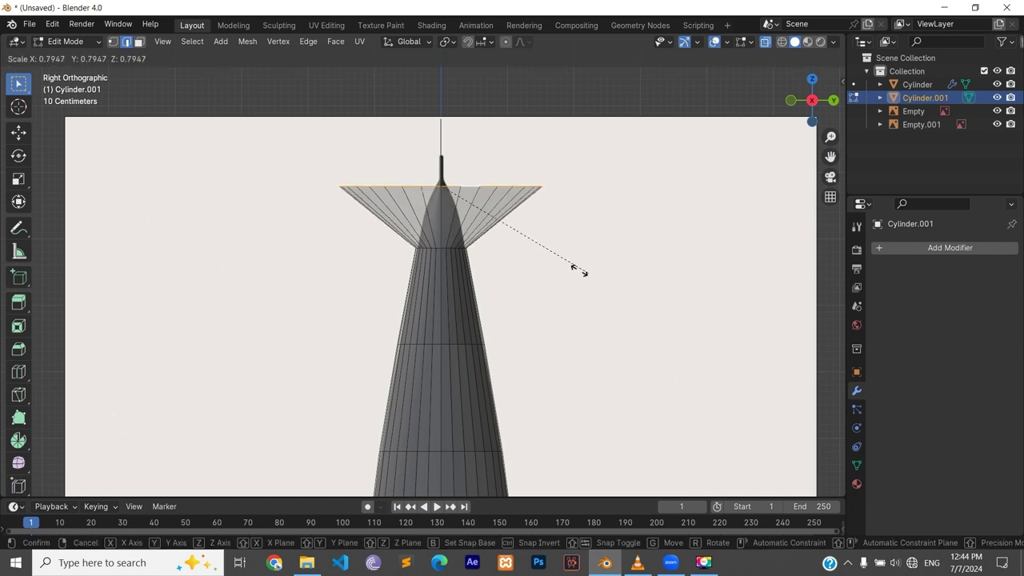
key("y")
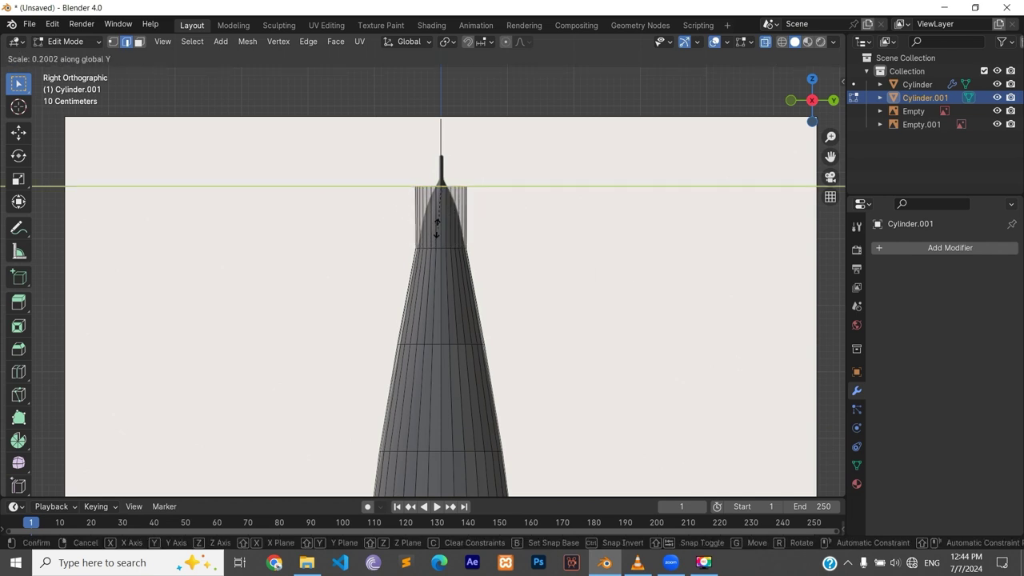
left_click(634, 322)
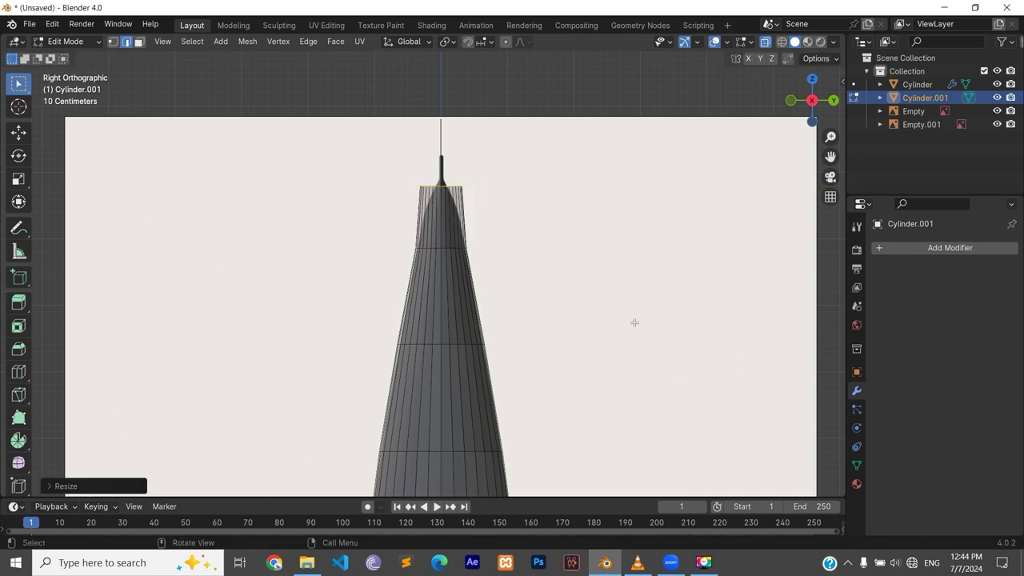
key("s")
key("y")
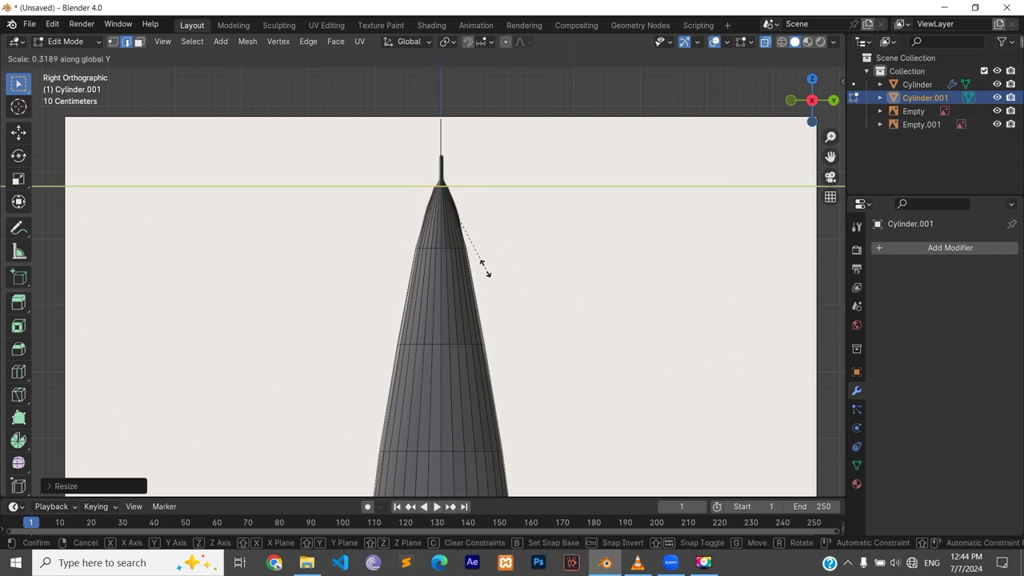
left_click(465, 236)
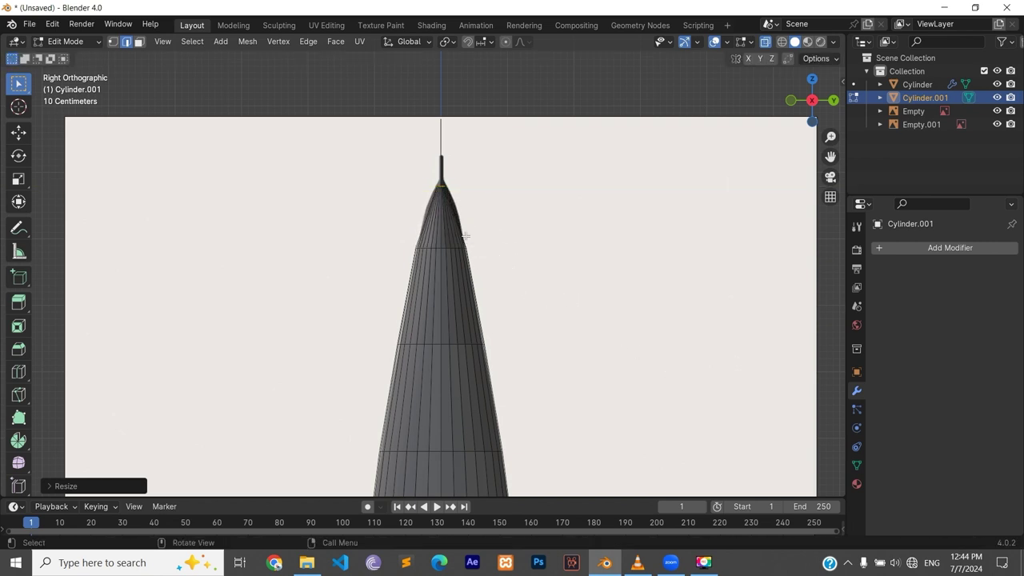
Hide both reference image Empties and return the tube to Object Mode
key("ctrl+e")
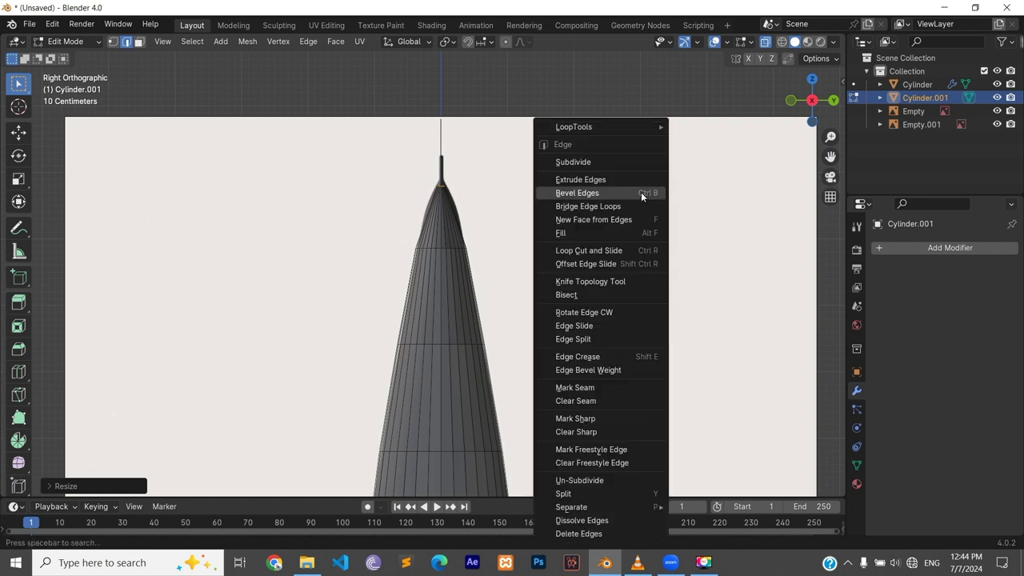
key("Escape")
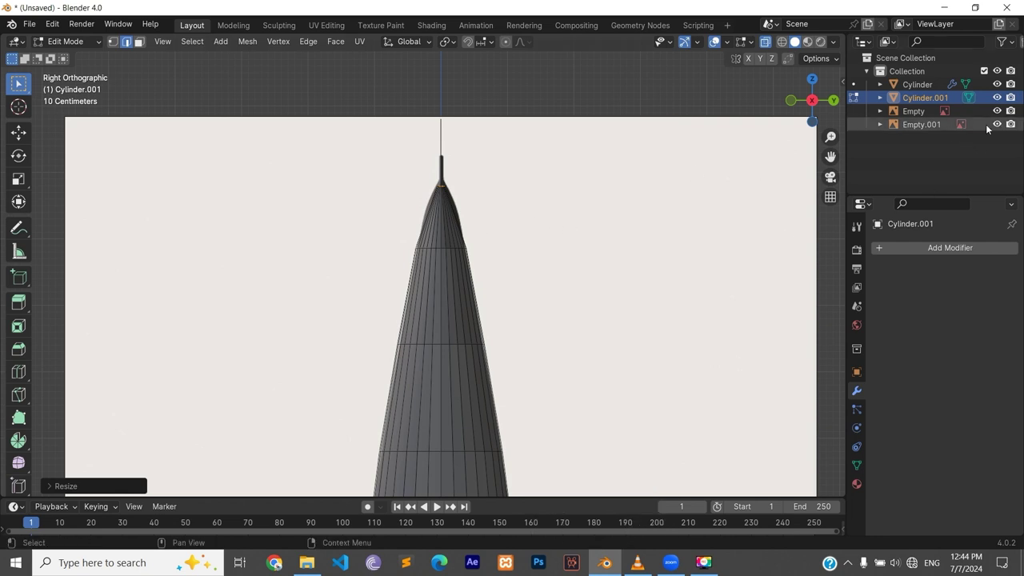
left_click_drag(997, 124, 997, 110)
scroll(597, 211, "down", 2)
scroll(578, 269, "down", 2)
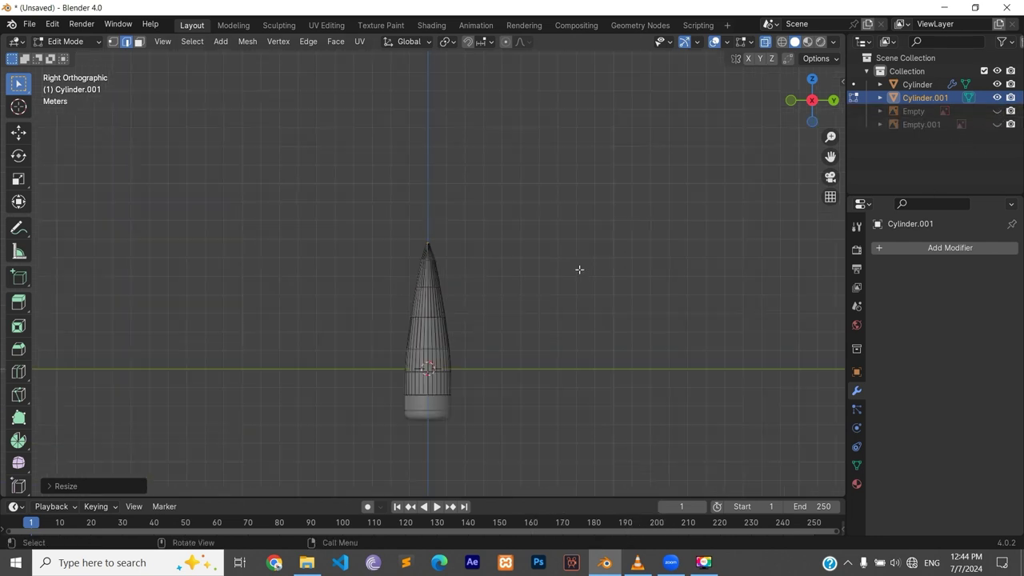
key("Tab")
middle_click_drag(548, 340, 425, 340)
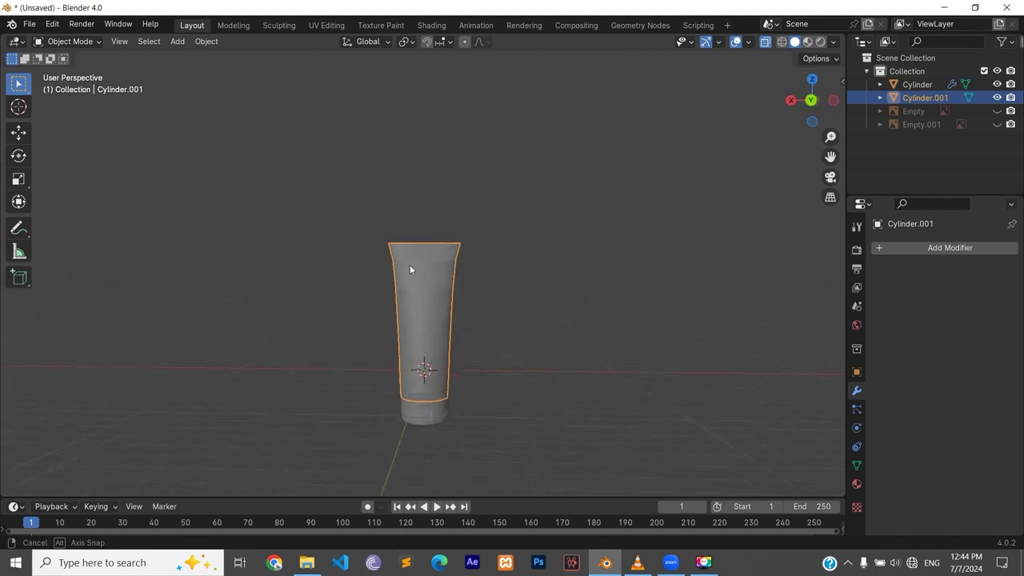
scroll(500, 379, "up", 1)
scroll(483, 398, "up", 1)
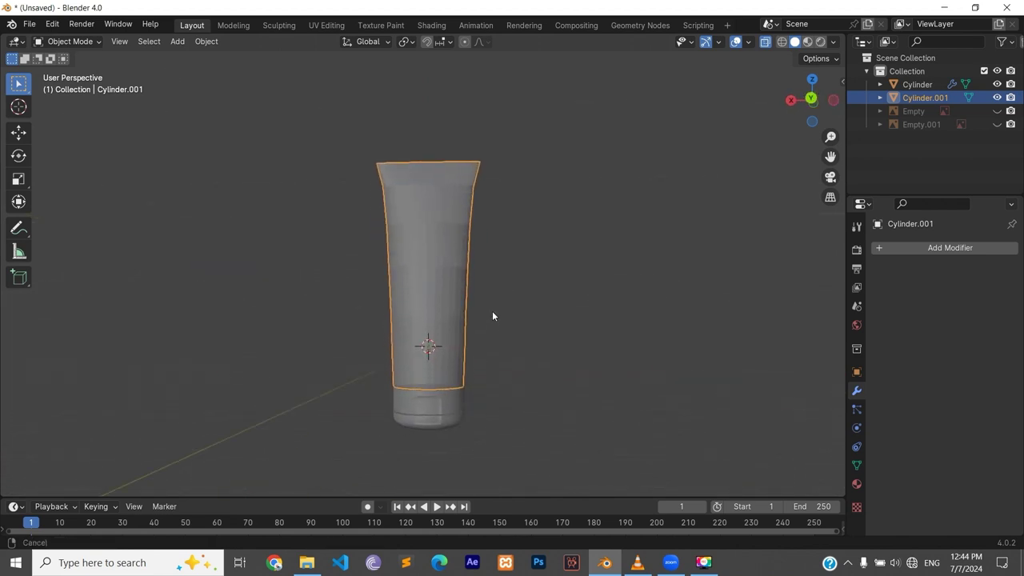
scroll(492, 309, "up", 2)
middle_click_drag(436, 324, 661, 329)
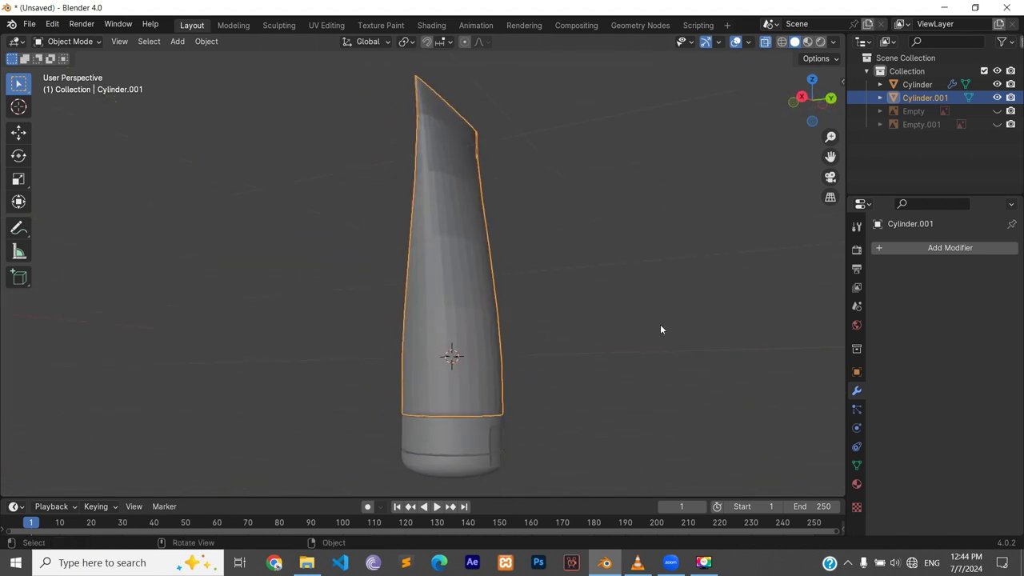
left_click(592, 345)
mouse_move(593, 347)
middle_mouse_down()
mouse_move(279, 356)
mouse_move(512, 448)
mouse_move(628, 425)
mouse_move(603, 315)
mouse_move(541, 324)
mouse_move(496, 296)
mouse_move(560, 264)
middle_mouse_up()
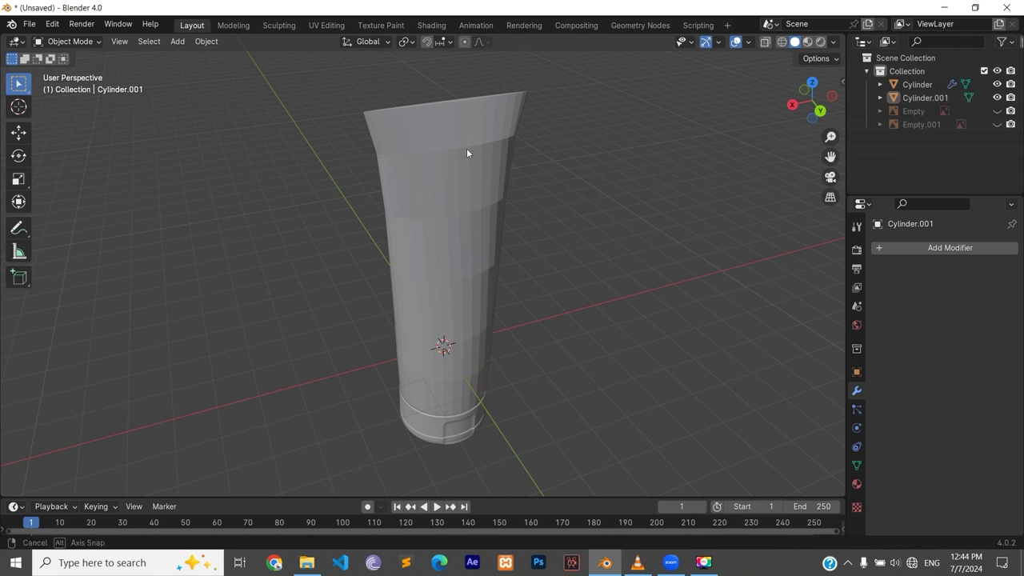
mouse_move(466, 148)
middle_mouse_down()
mouse_move(500, 167)
mouse_move(490, 164)
mouse_move(485, 214)
mouse_move(461, 206)
middle_mouse_up()
scroll(490, 163, "up", 2)
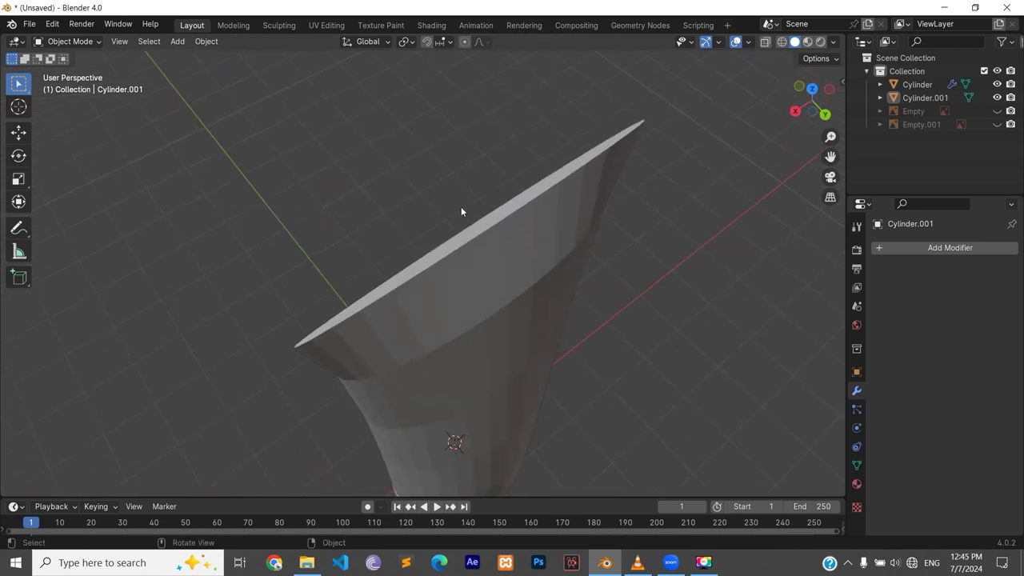
left_click(479, 229)
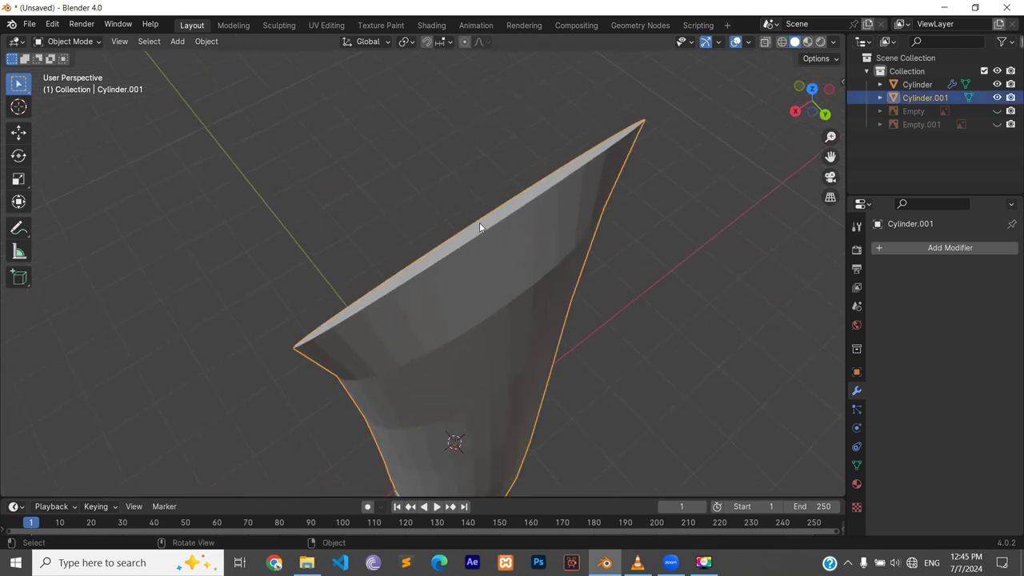
key("Tab")
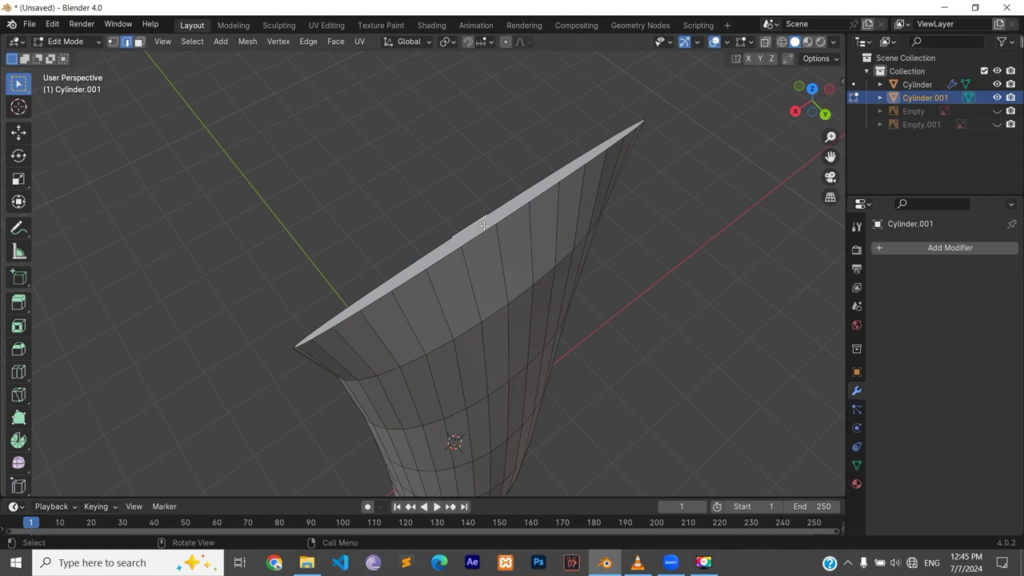
key("3")
left_click(484, 227)
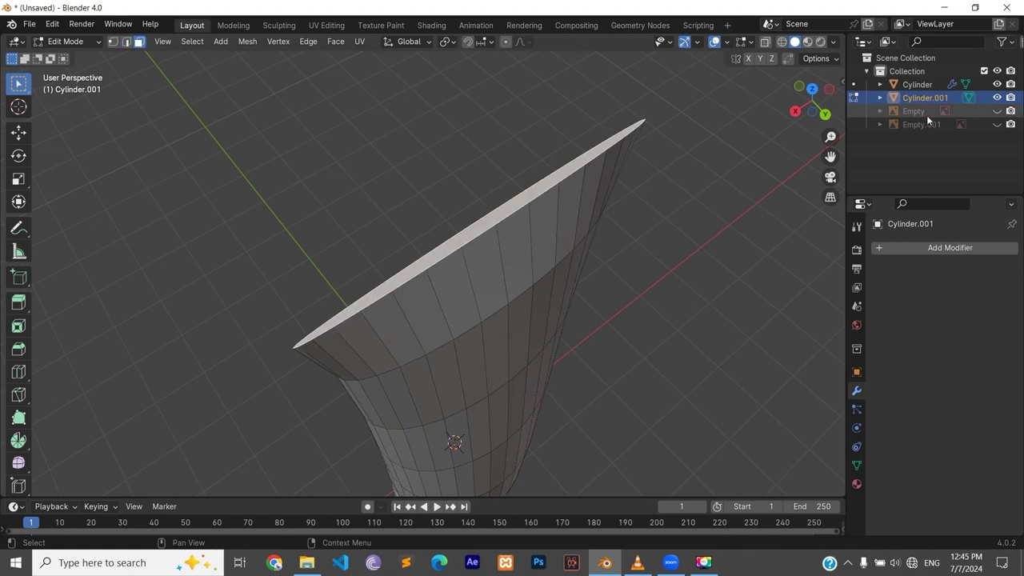
Show the reference image again and move the top face straight up along Z
left_click(996, 112)
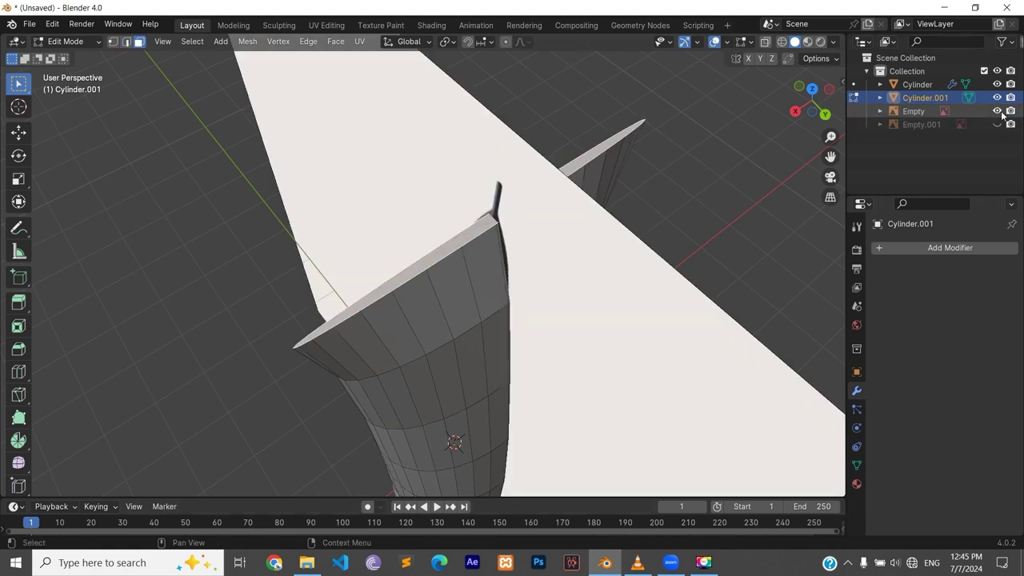
mouse_move(664, 321)
middle_mouse_down()
mouse_move(753, 246)
mouse_move(743, 232)
mouse_move(704, 224)
middle_mouse_up()
scroll(642, 224, "down", 1)
scroll(637, 336, "down", 1)
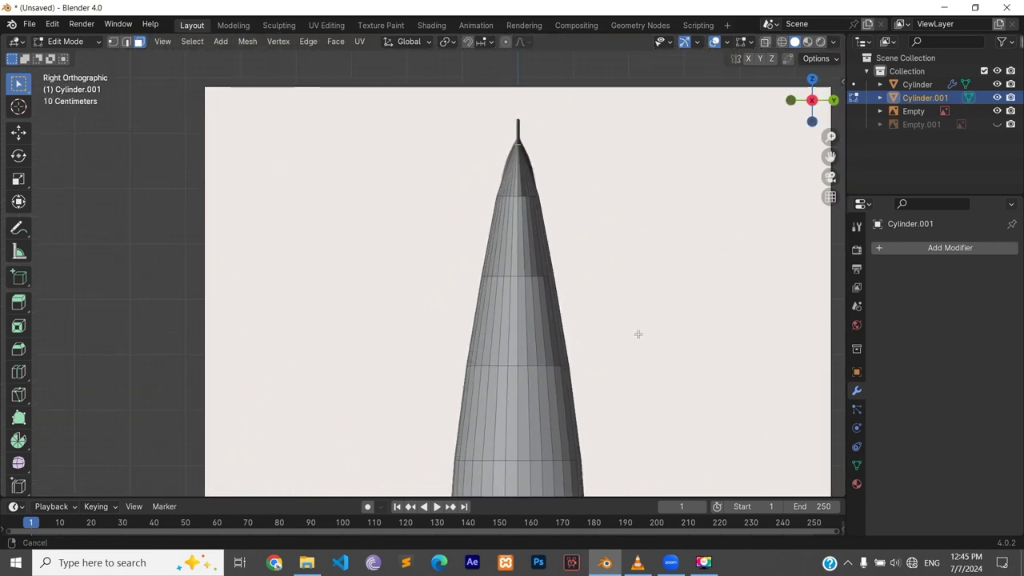
scroll(548, 274, "down", 2)
key("g")
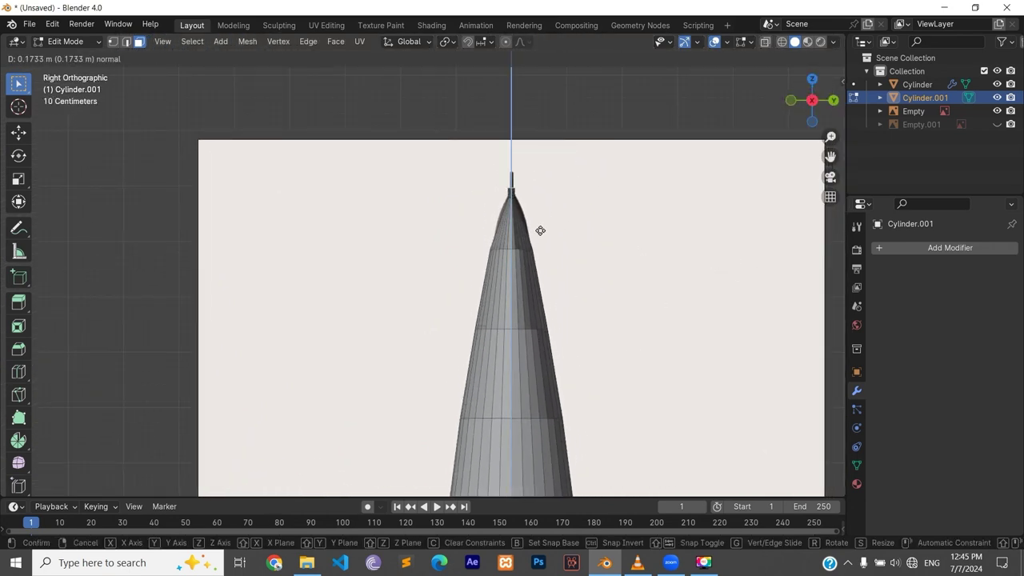
key("z")
left_click(544, 215)
Scale the extruded top along Y twice to 0.6691, then hide Cylinder.001
mouse_move(558, 213)
middle_mouse_down()
mouse_move(481, 269)
mouse_move(452, 248)
middle_mouse_up()
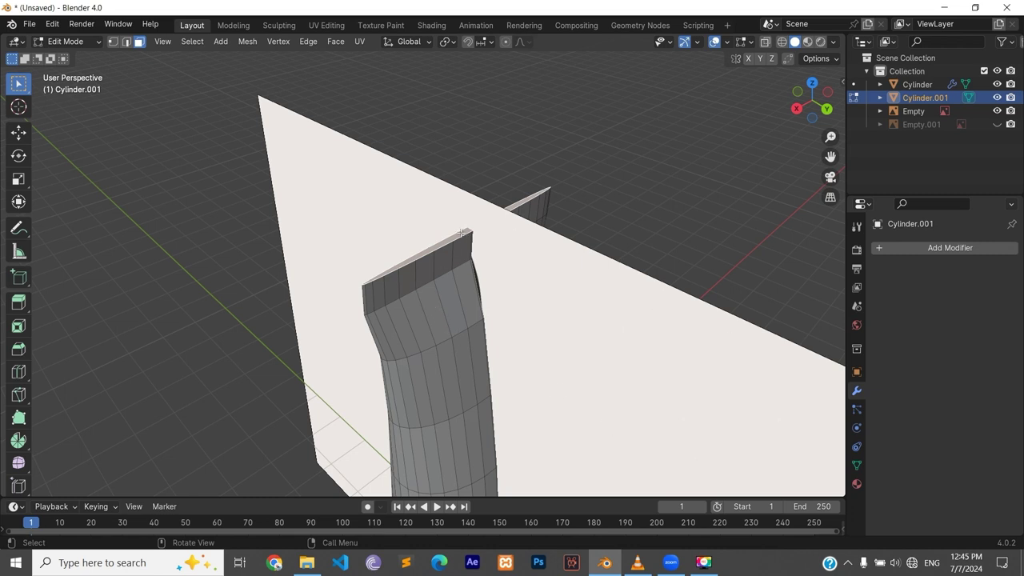
key("s")
key("y")
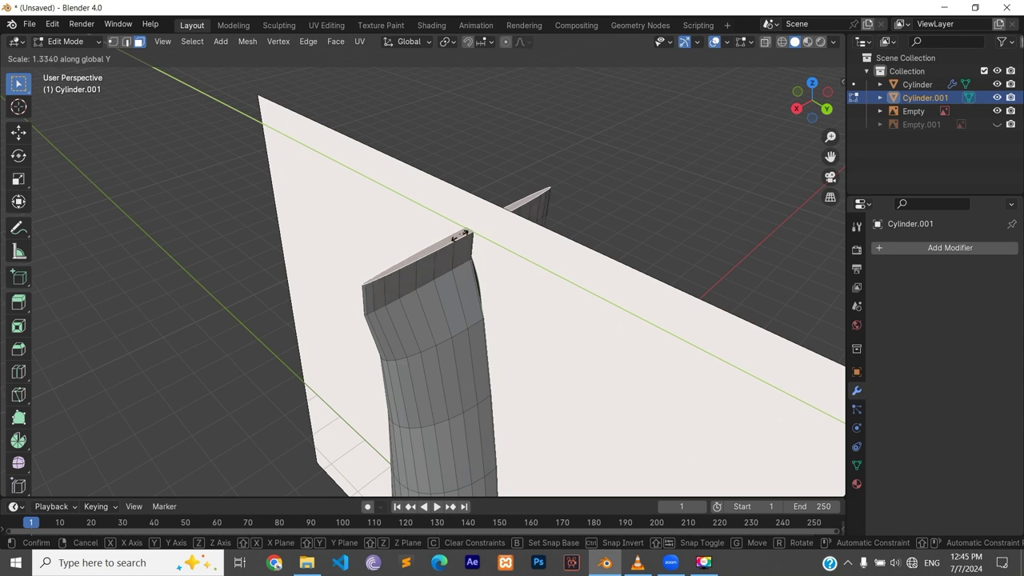
left_click(472, 238)
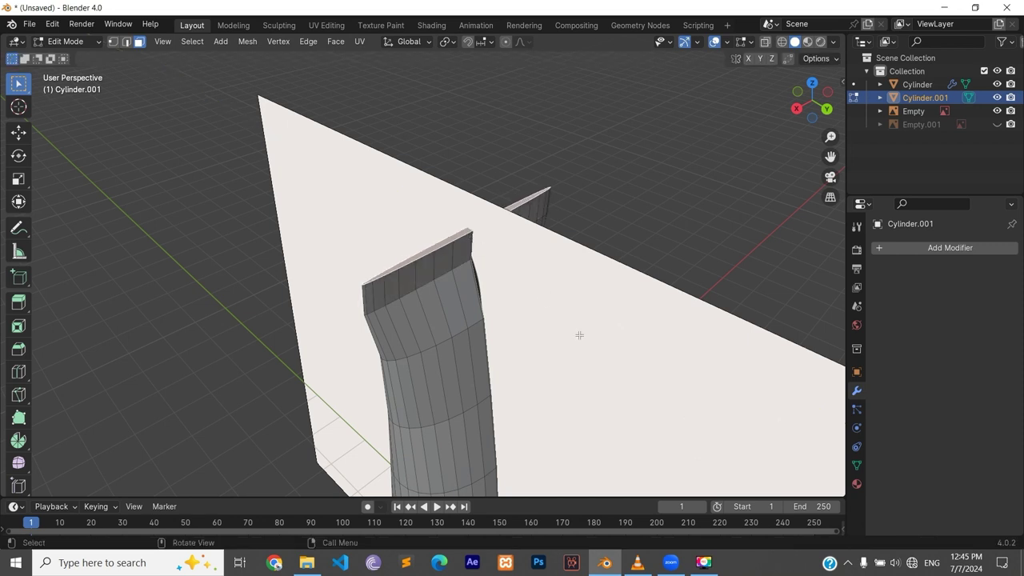
key("s")
key("y")
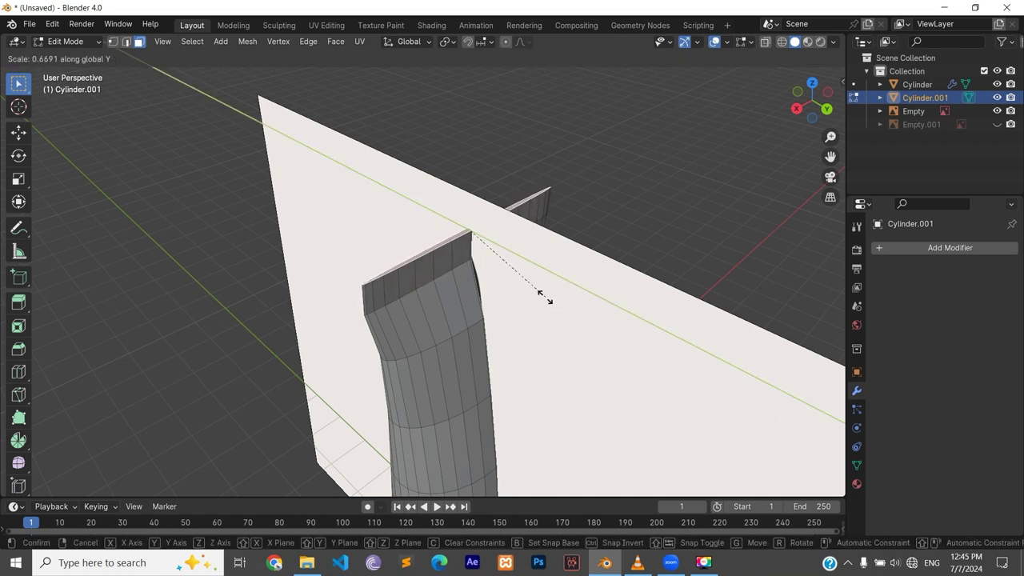
left_click(513, 269)
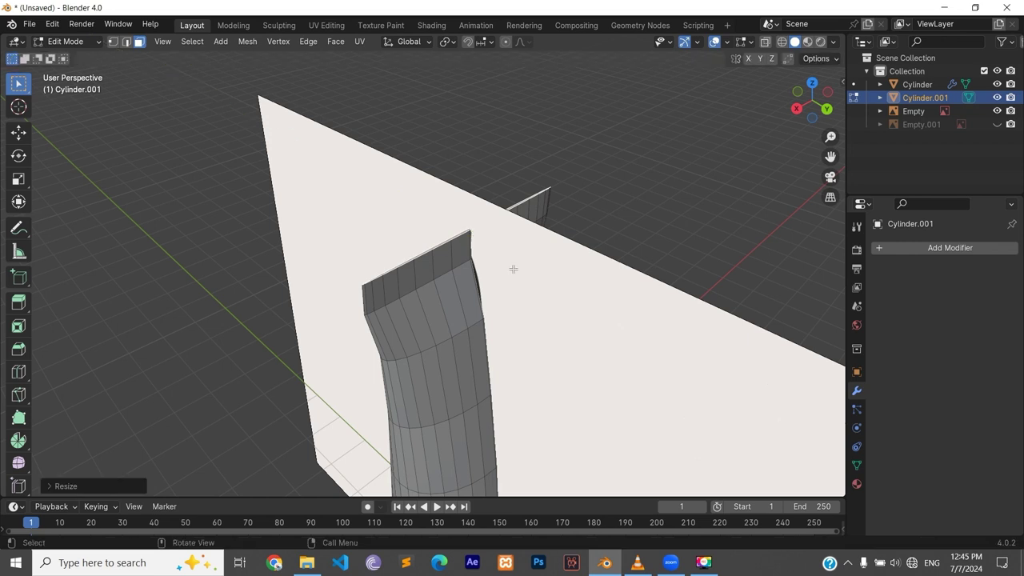
left_click(997, 99)
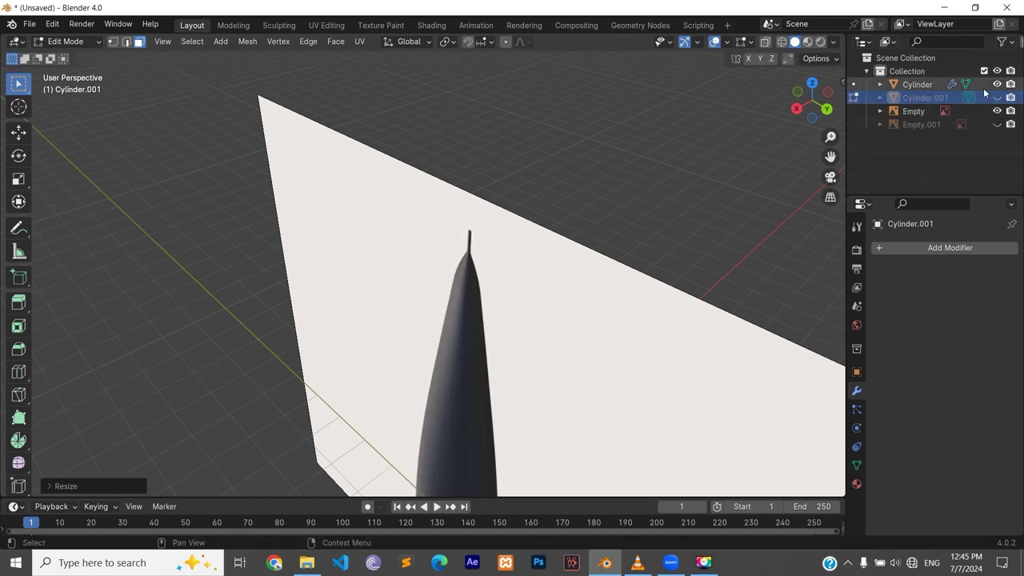
Show the tube body, hide the reference image, and resize the selected tube geometry
left_click(999, 99)
left_click(997, 111)
mouse_move(549, 259)
middle_mouse_down()
mouse_move(614, 220)
mouse_move(651, 242)
mouse_move(523, 241)
mouse_move(473, 270)
mouse_move(510, 225)
middle_mouse_up()
scroll(511, 225, "up", 1)
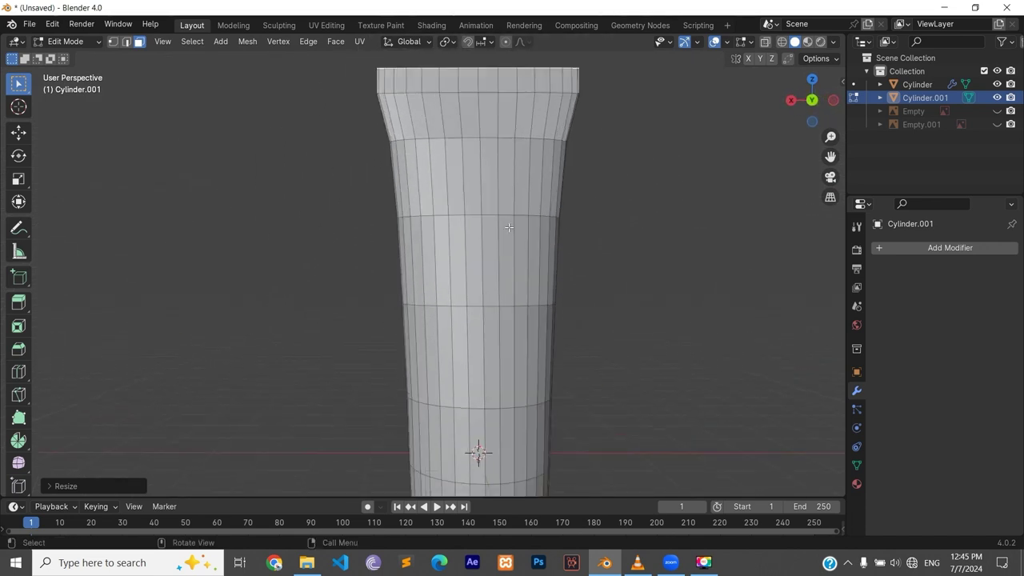
scroll(510, 225, "down", 3)
key("s")
left_click(488, 315)
scroll(489, 317, "up", 3)
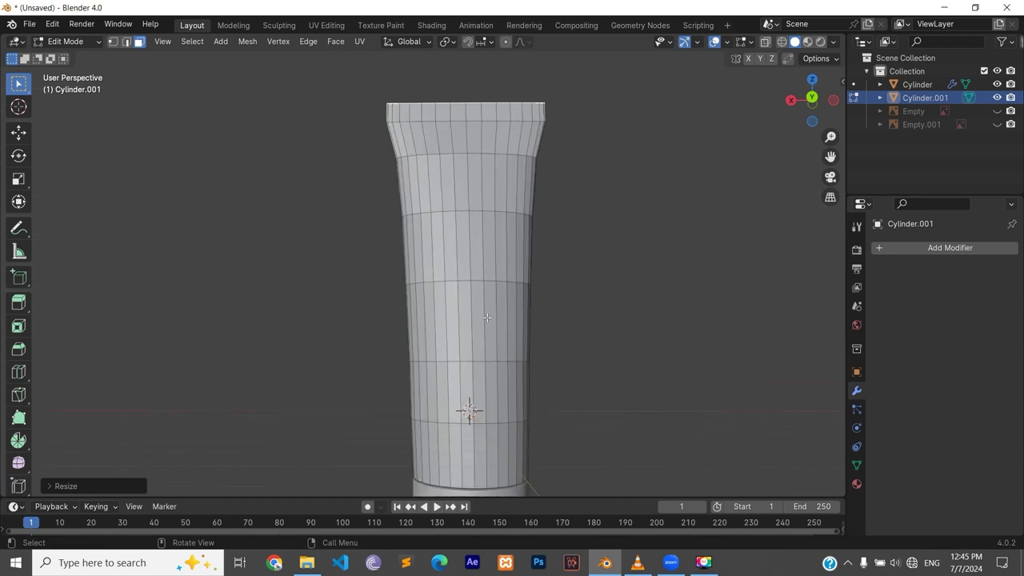
scroll(489, 317, "up", 1)
In Object Mode, enable Auto Smooth at 30° in the tube's mesh data normals
key("Tab")
right_click(486, 289)
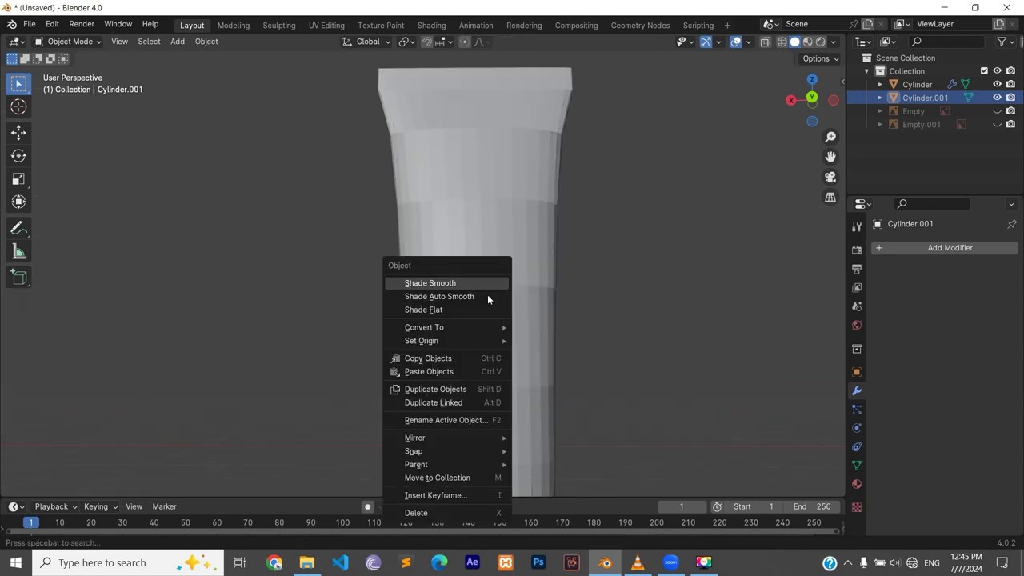
key("Escape")
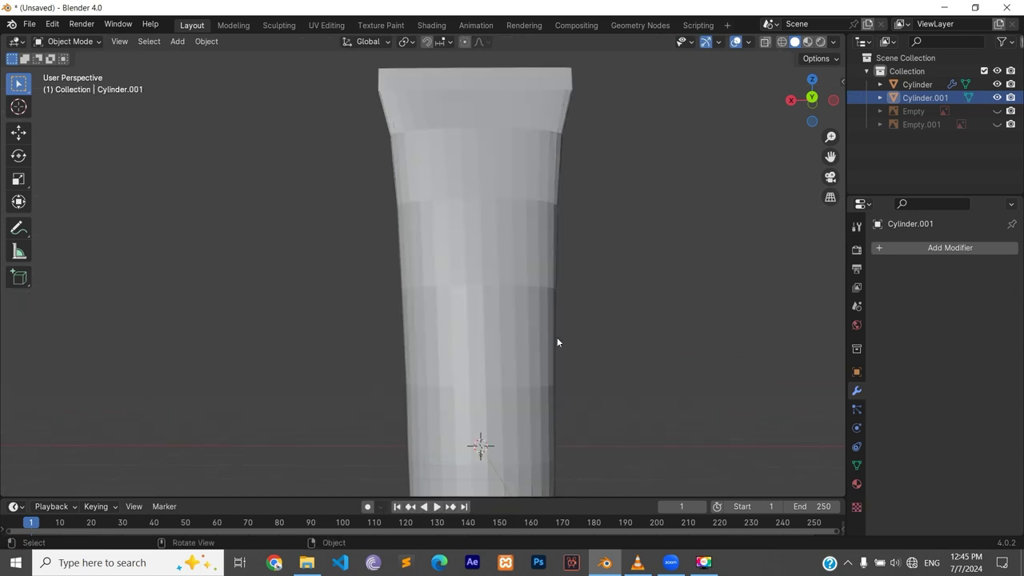
left_click(854, 465)
left_click(933, 521)
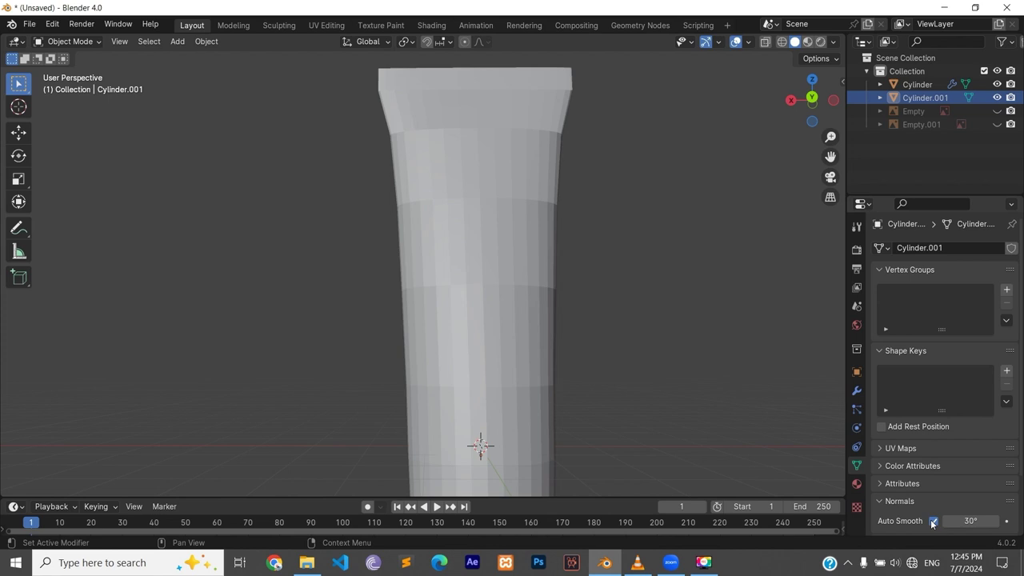
Add a Subdivision Surface modifier to Cylinder.001
left_click(858, 392)
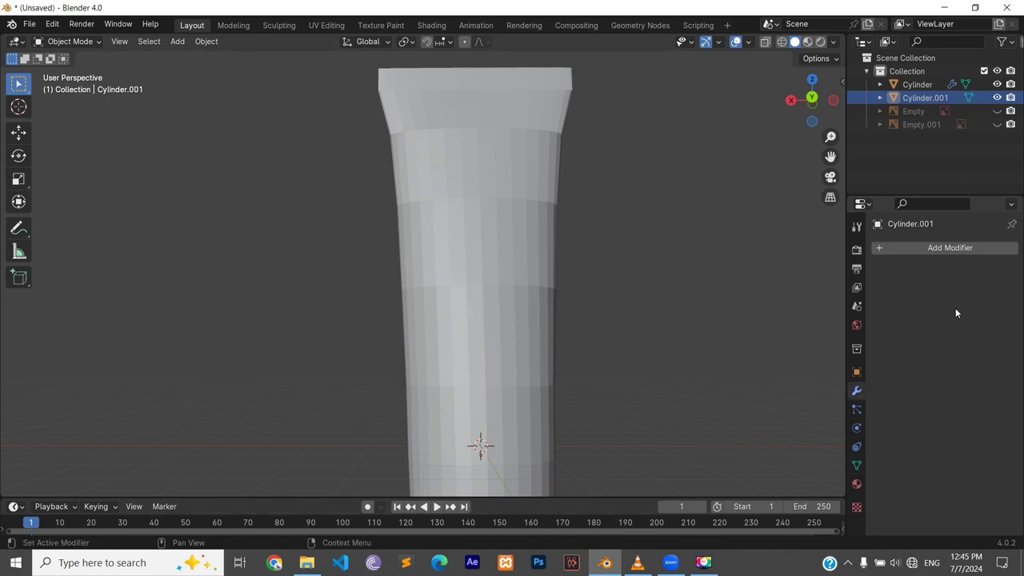
left_click(940, 250)
mouse_move(882, 251)
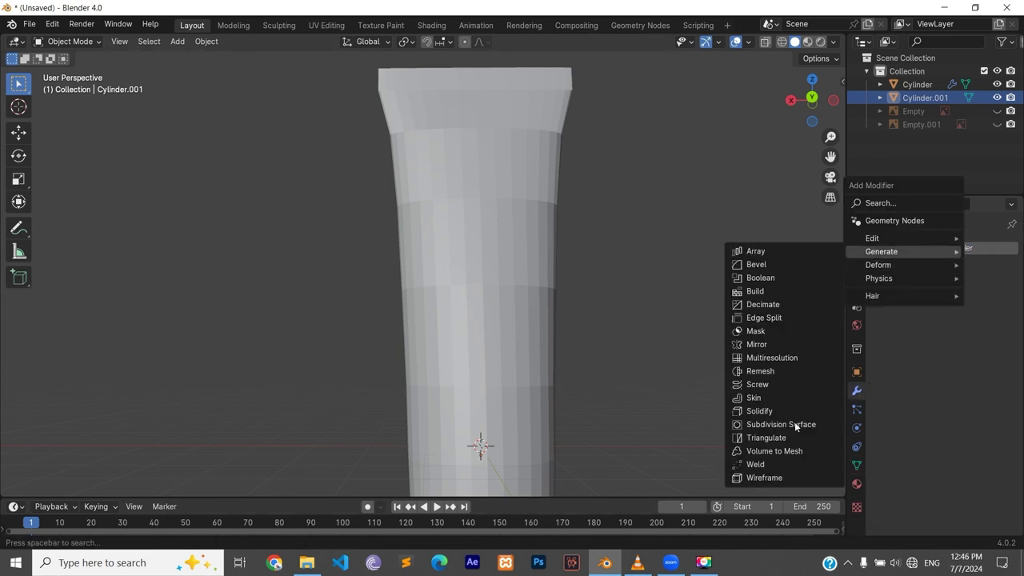
left_click(816, 424)
scroll(801, 412, "down", 1)
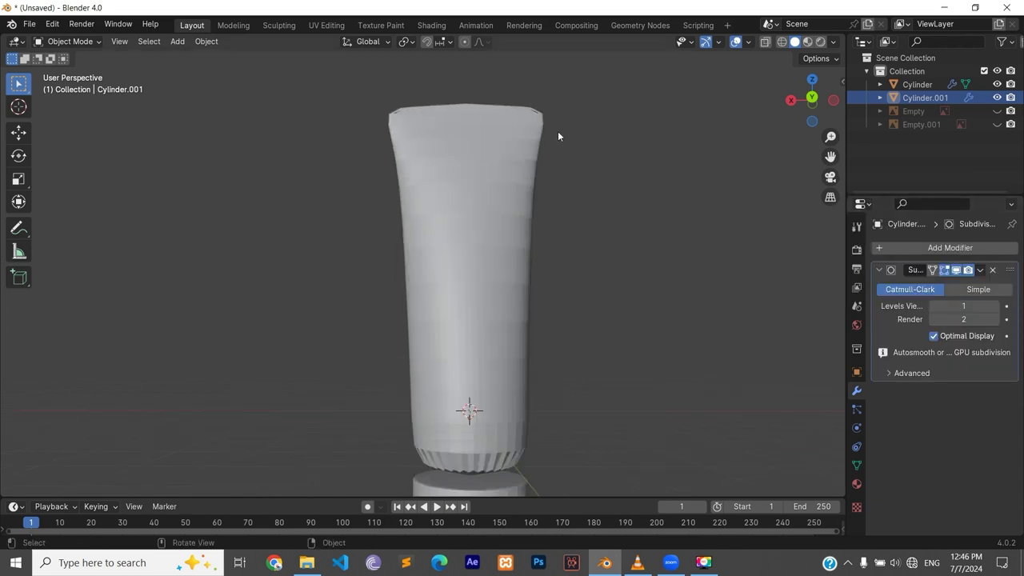
In Edit Mode, add a loop cut slid down to the cap seam at the base
middle_click_drag(497, 250, 486, 274)
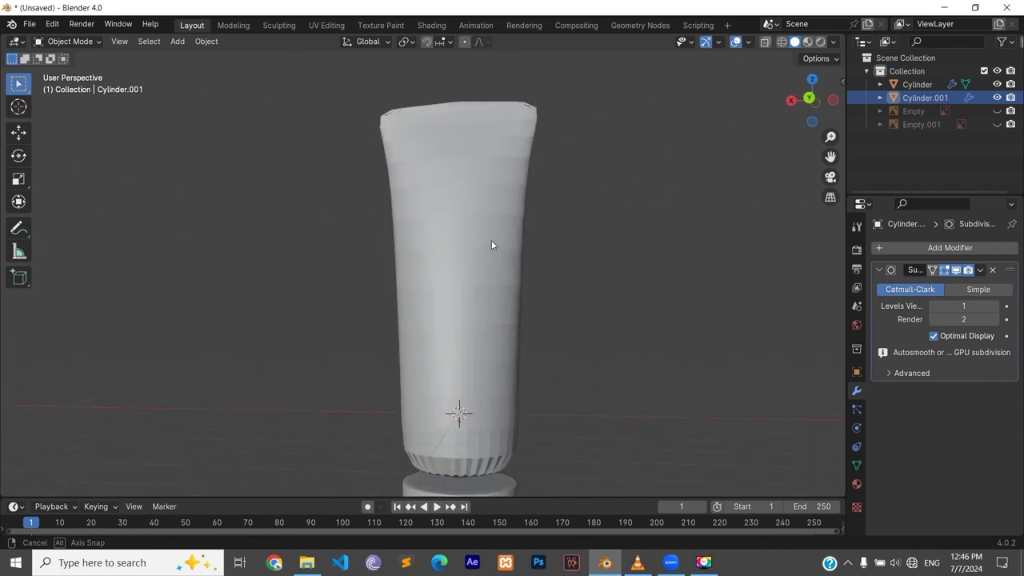
middle_click_drag(486, 275, 523, 301)
scroll(523, 301, "up", 3)
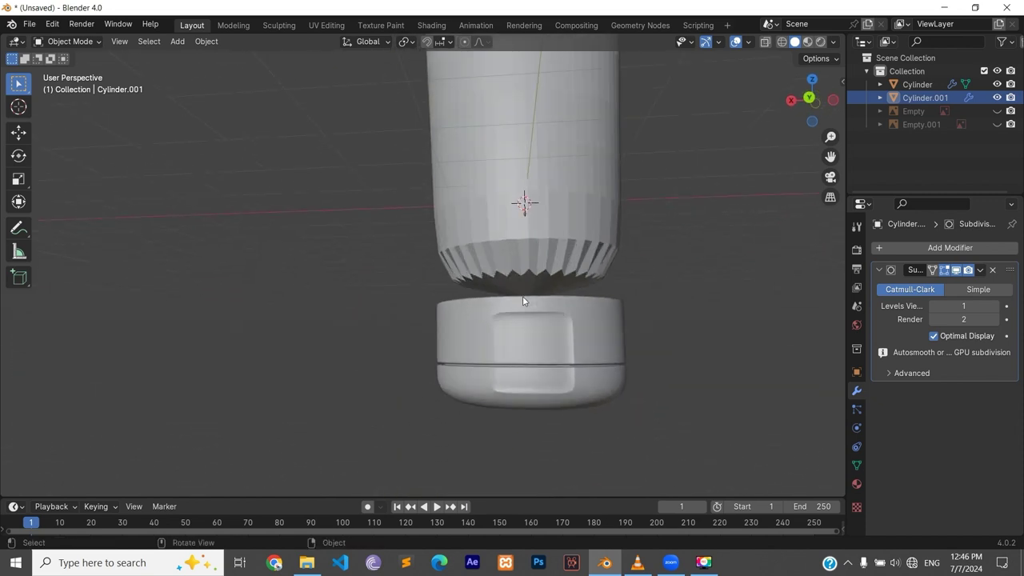
scroll(586, 306, "up", 2)
scroll(686, 280, "up", 2)
scroll(549, 310, "up", 2)
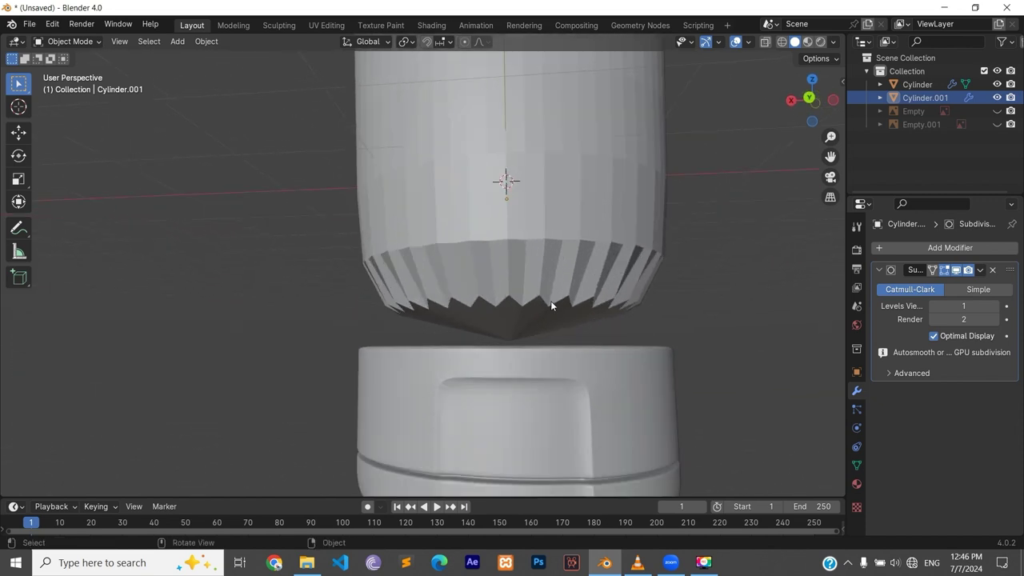
key("Tab")
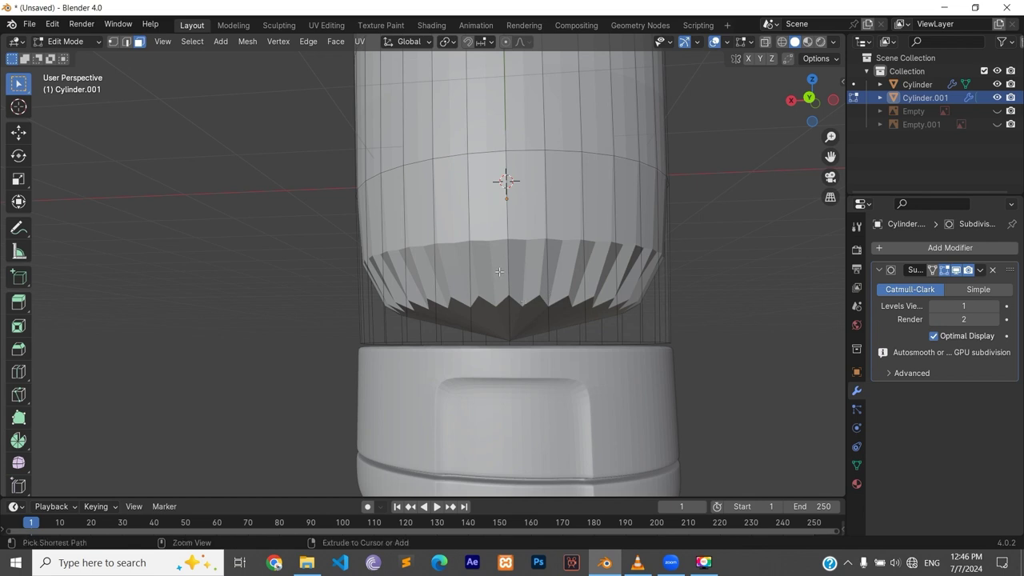
key("ctrl+r")
left_click(499, 272)
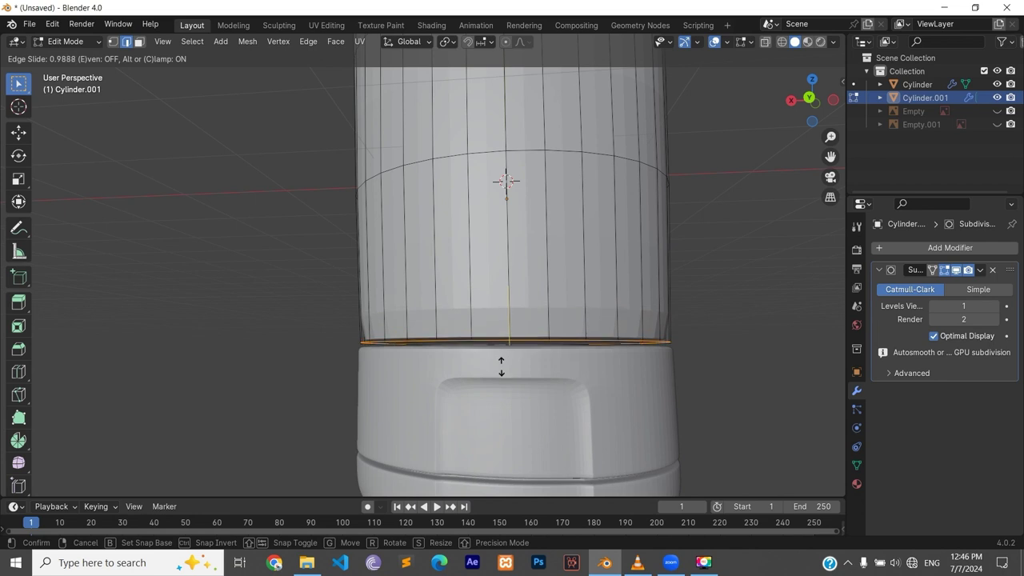
left_click(502, 378)
Add a second supporting edge loop near the tube's base
middle_click_drag(502, 378, 513, 328)
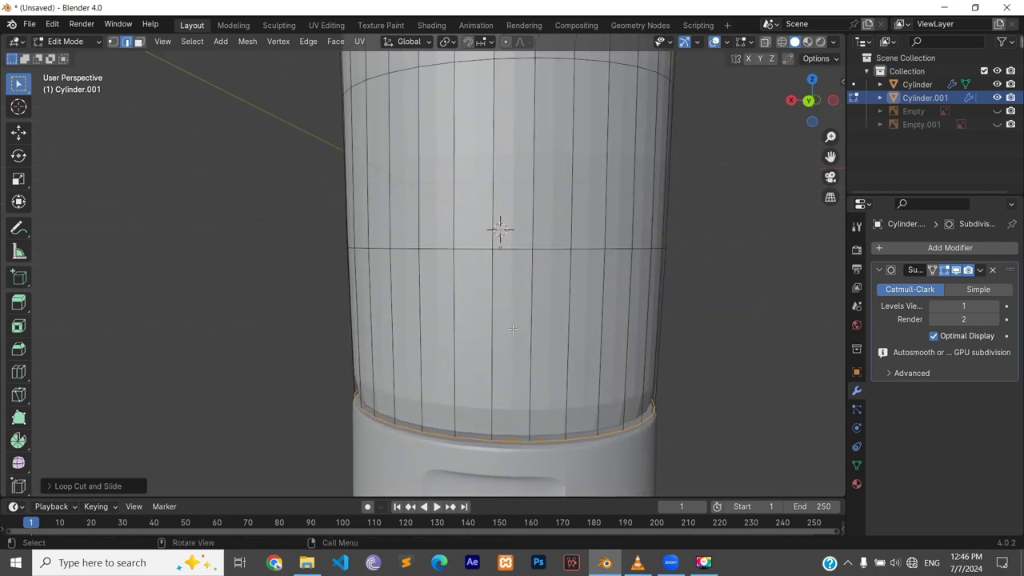
key("ctrl+r")
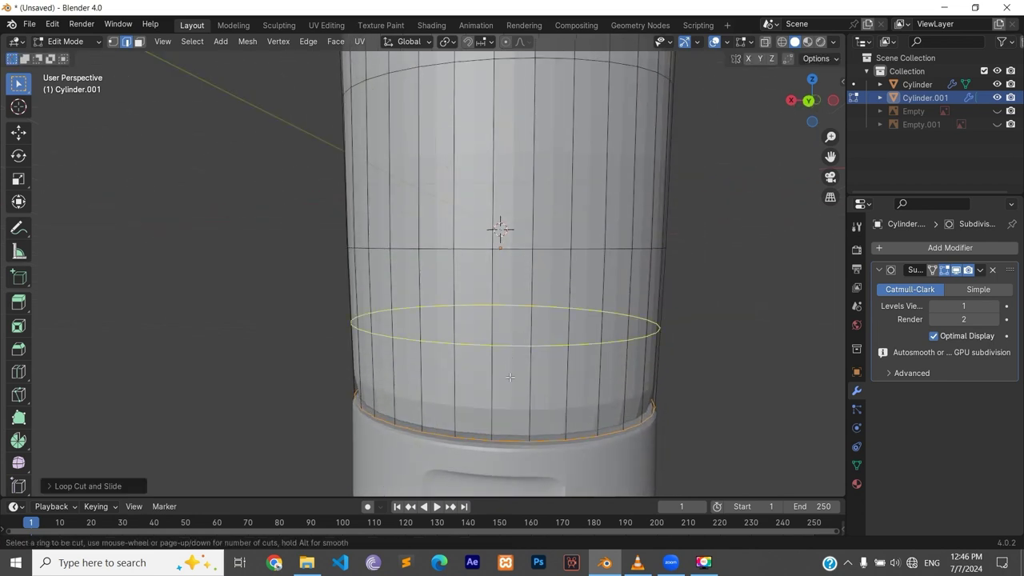
left_click(510, 376)
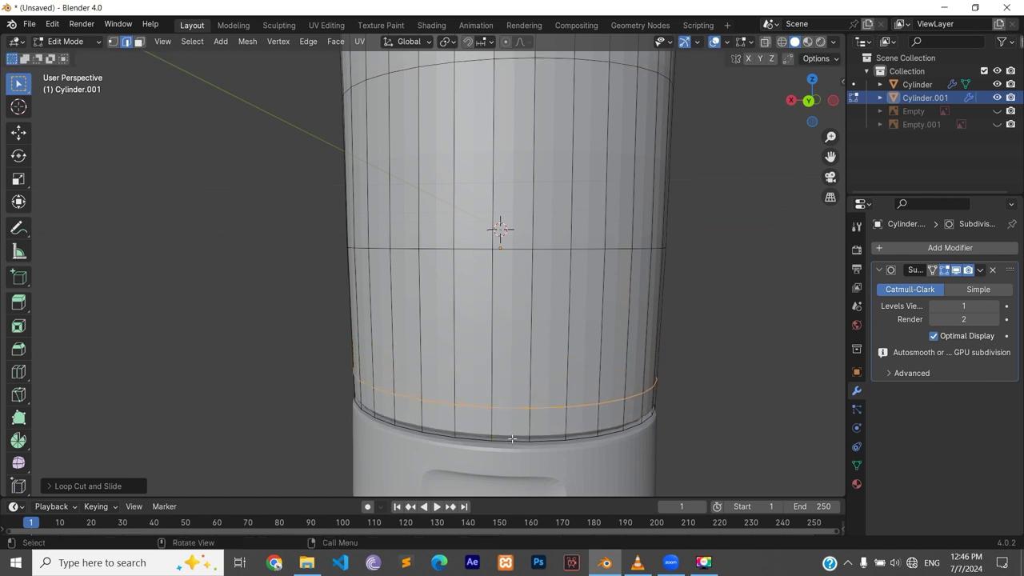
left_click(512, 437)
Add an edge loop just below the top rim, then return to Object Mode
mouse_move(512, 437)
middle_mouse_down()
mouse_move(497, 319)
mouse_move(405, 185)
mouse_move(461, 172)
middle_mouse_up()
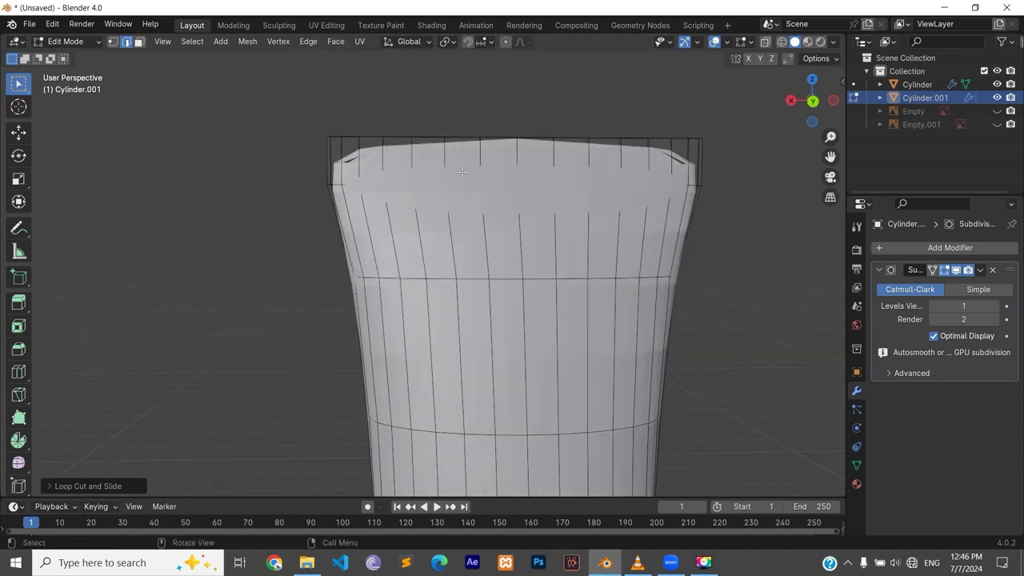
left_click(526, 154, "alt")
key("g")
key("g")
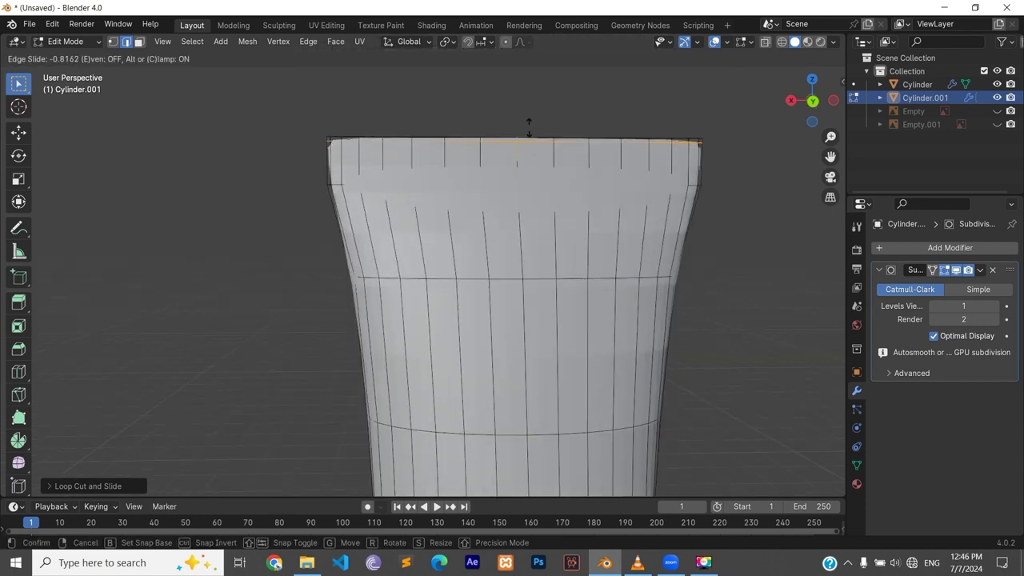
left_click(529, 126)
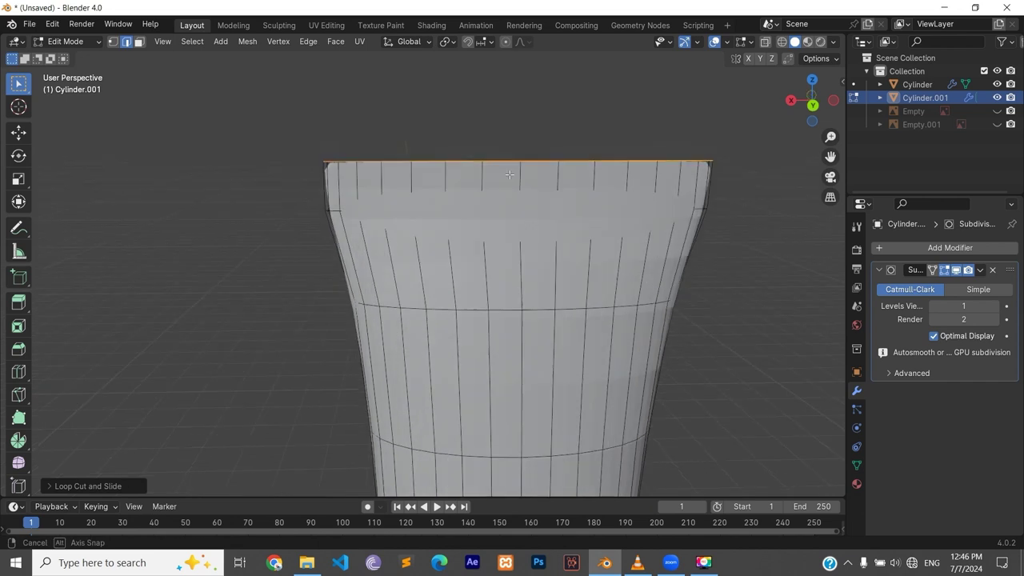
mouse_move(529, 126)
middle_mouse_down()
mouse_move(512, 176)
mouse_move(542, 224)
middle_mouse_up()
scroll(542, 224, "down", 3)
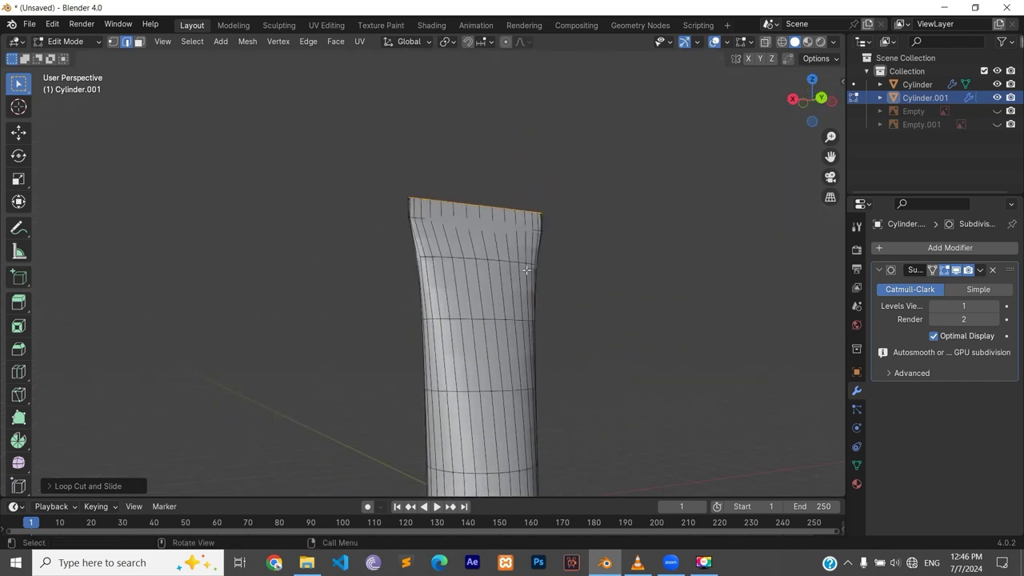
scroll(512, 272, "down", 3)
key("Tab")
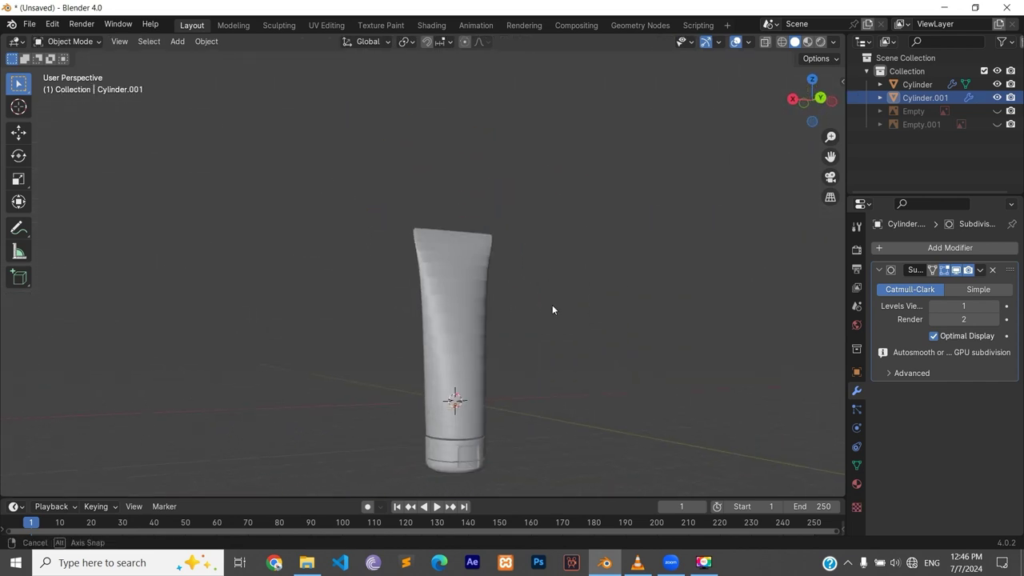
Select the tube body and raise viewport subdivision level from 1 to 2
mouse_move(552, 305)
middle_mouse_down()
mouse_move(472, 295)
mouse_move(444, 277)
mouse_move(499, 293)
mouse_move(496, 313)
mouse_move(521, 263)
mouse_move(522, 206)
mouse_move(549, 220)
middle_mouse_up()
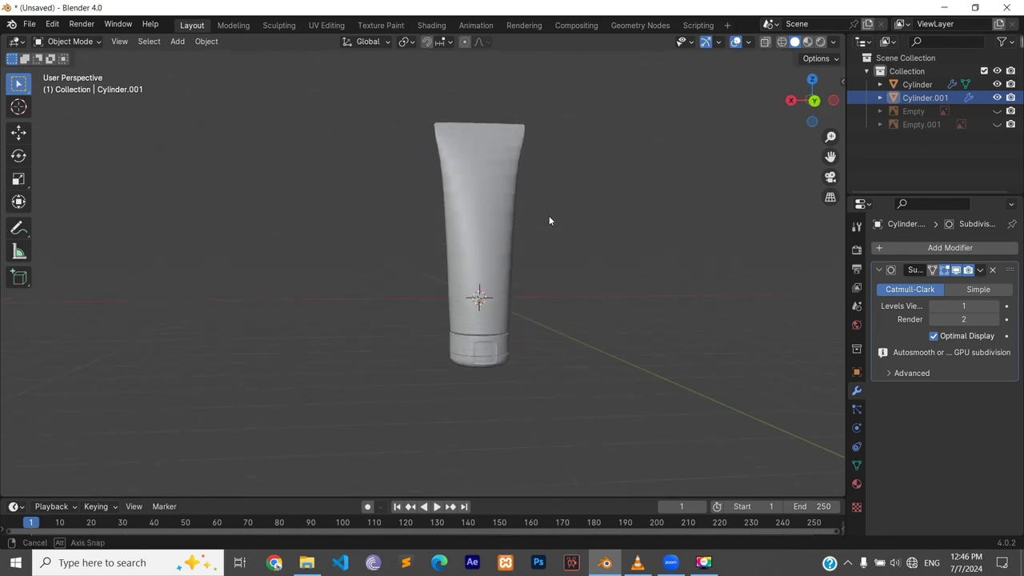
left_click(490, 219)
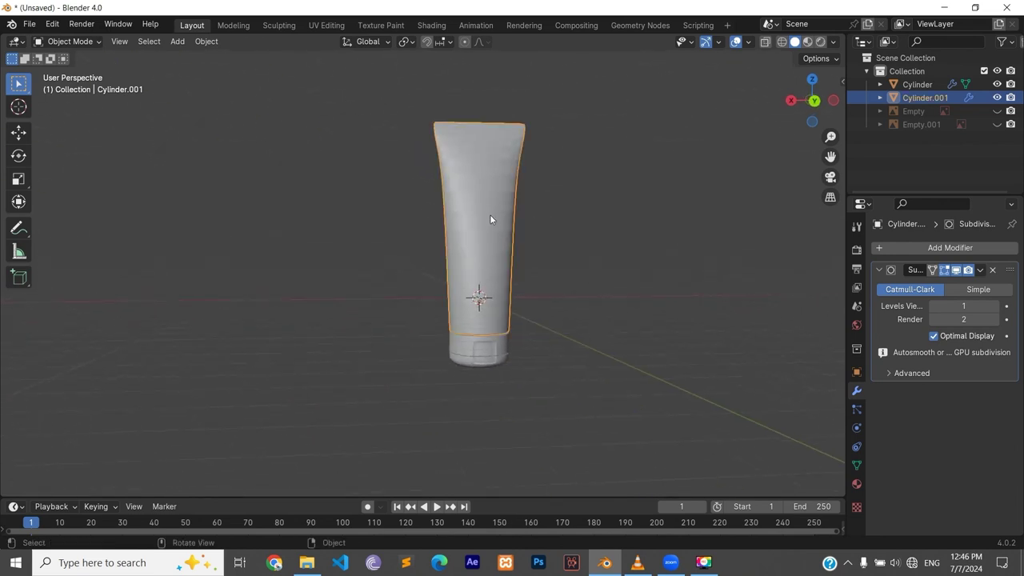
left_click(994, 307)
mouse_move(573, 236)
middle_mouse_down()
mouse_move(541, 225)
mouse_move(501, 245)
mouse_move(488, 327)
mouse_move(550, 353)
mouse_move(589, 331)
mouse_move(595, 348)
mouse_move(554, 327)
middle_mouse_up()
scroll(501, 244, "up", 3)
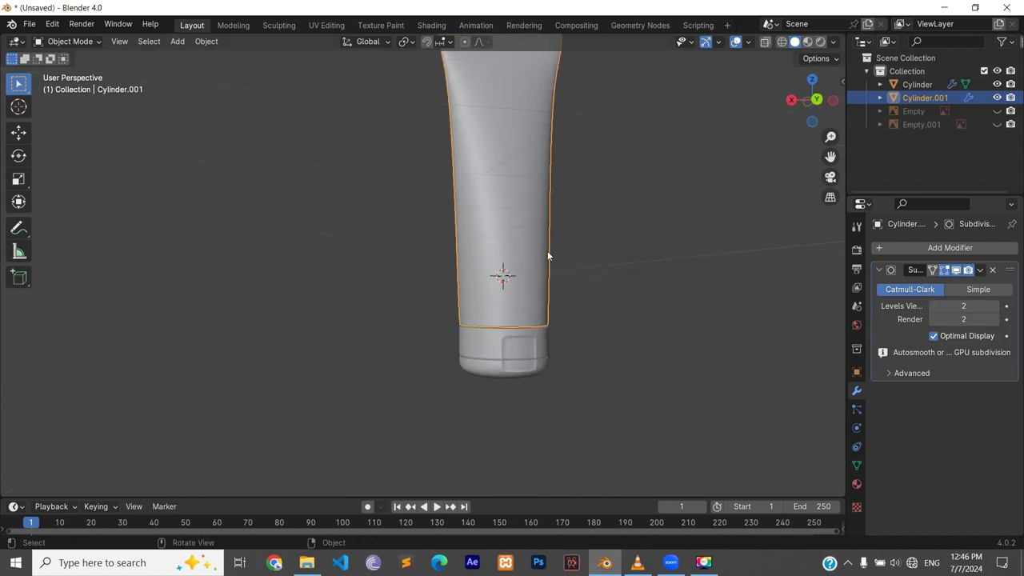
mouse_move(552, 239)
middle_mouse_down()
mouse_move(550, 287)
mouse_move(538, 307)
mouse_move(503, 313)
mouse_move(341, 311)
mouse_move(232, 289)
mouse_move(424, 309)
mouse_move(493, 302)
mouse_move(482, 257)
middle_mouse_up()
Apply Shade Smooth to the tube and inspect it from the side
right_click(481, 257)
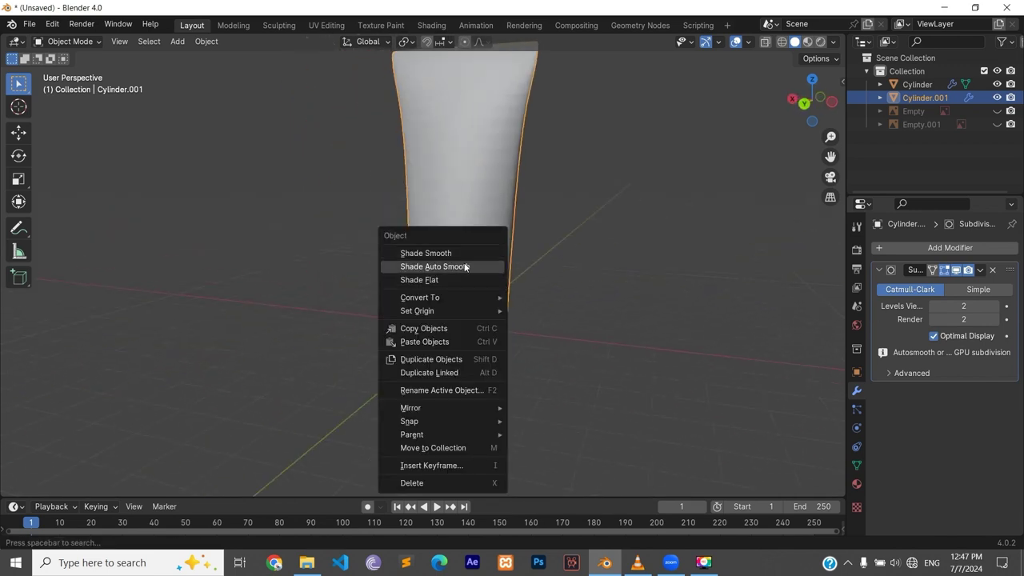
left_click(460, 251)
left_click(857, 465)
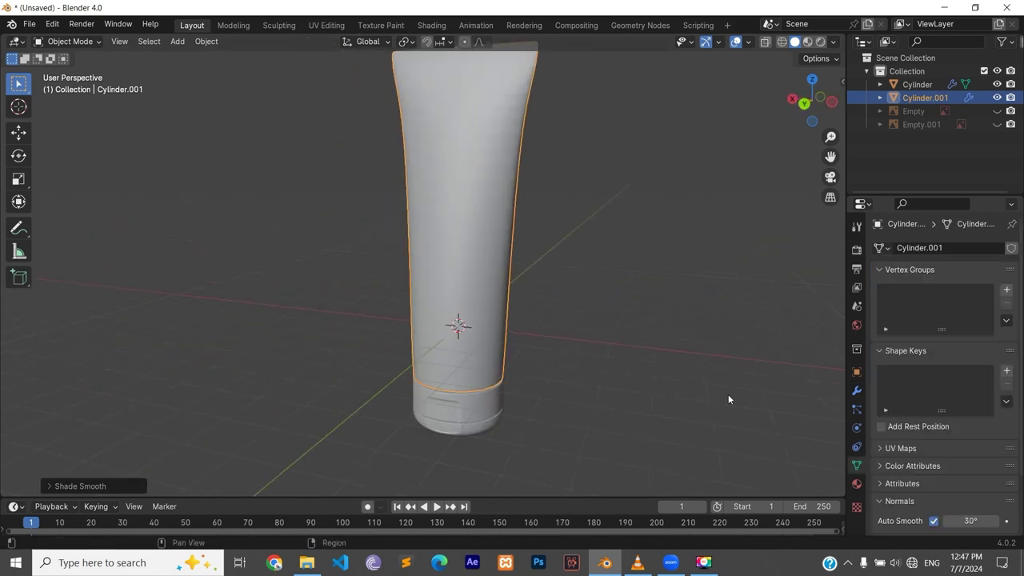
mouse_move(480, 189)
middle_mouse_down()
mouse_move(252, 176)
mouse_move(421, 174)
mouse_move(553, 194)
mouse_move(495, 144)
mouse_move(456, 150)
mouse_move(429, 295)
middle_mouse_up()
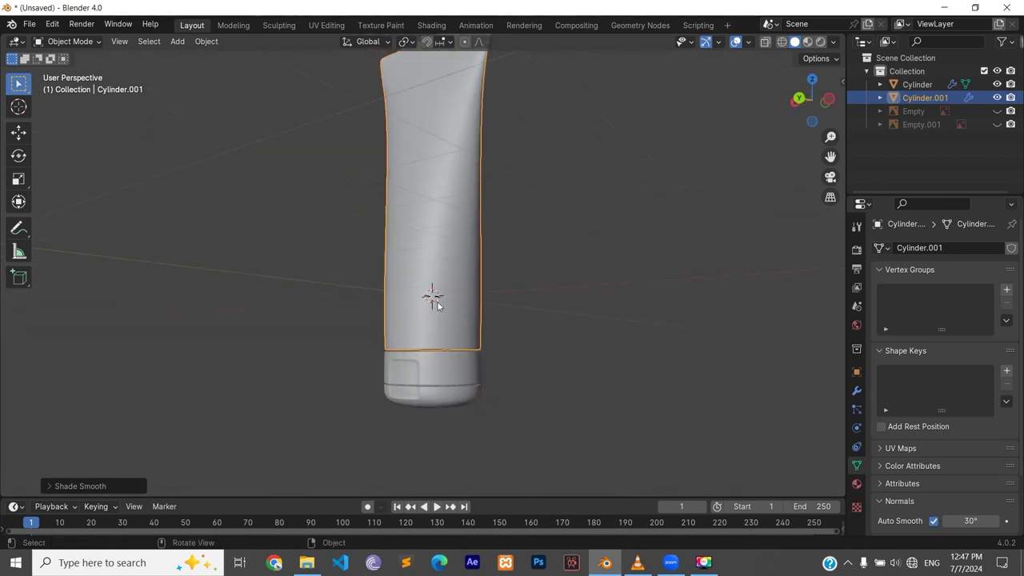
scroll(463, 400, "up", 3)
scroll(482, 304, "down", 3)
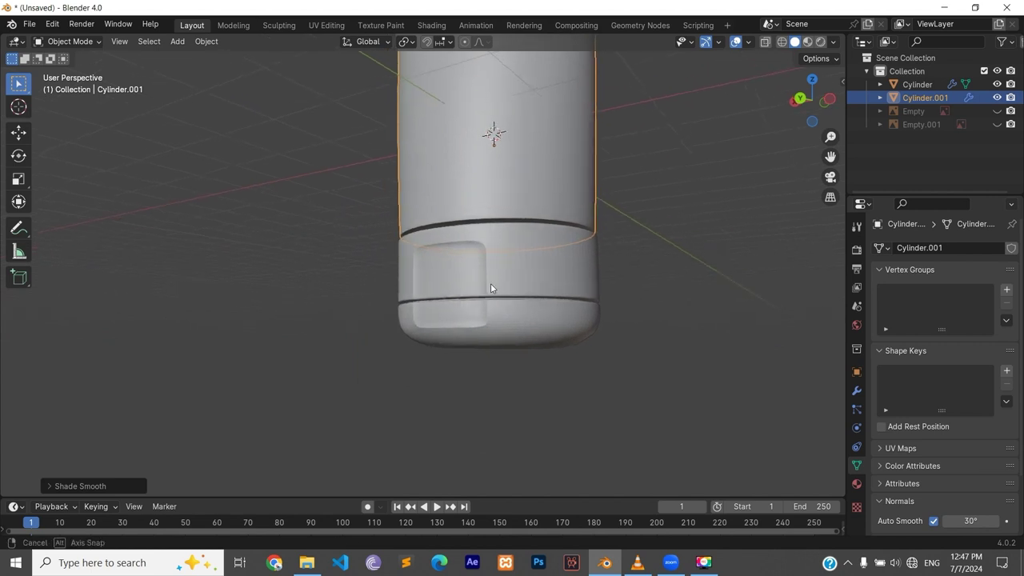
right_click(491, 283)
key("Escape")
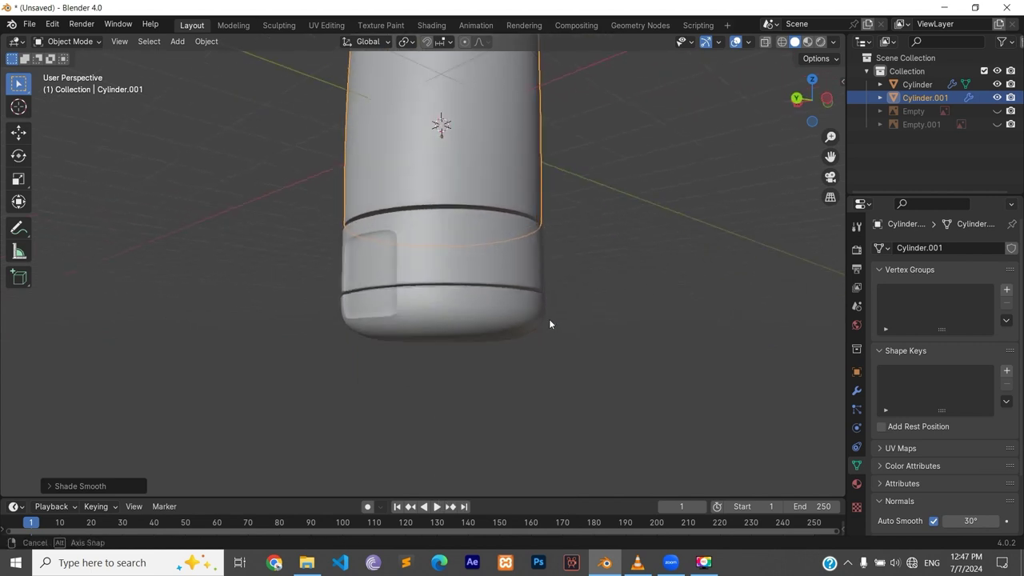